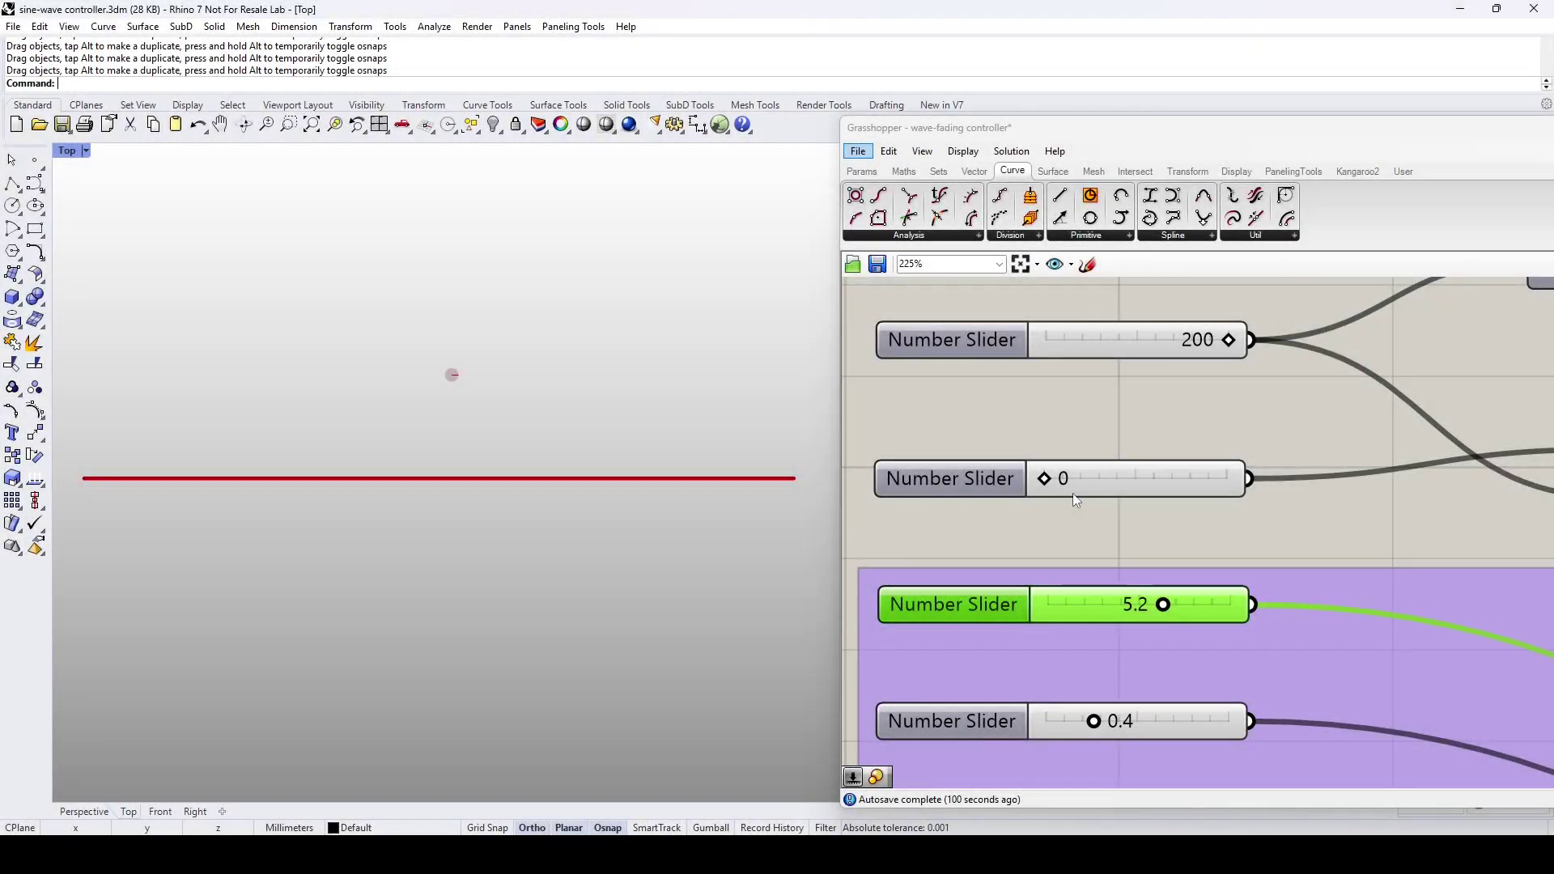
- Test the wave's response by setting the second number slider to 51 and shifting the control point slightly left
drag(1044, 479, 1138, 482)
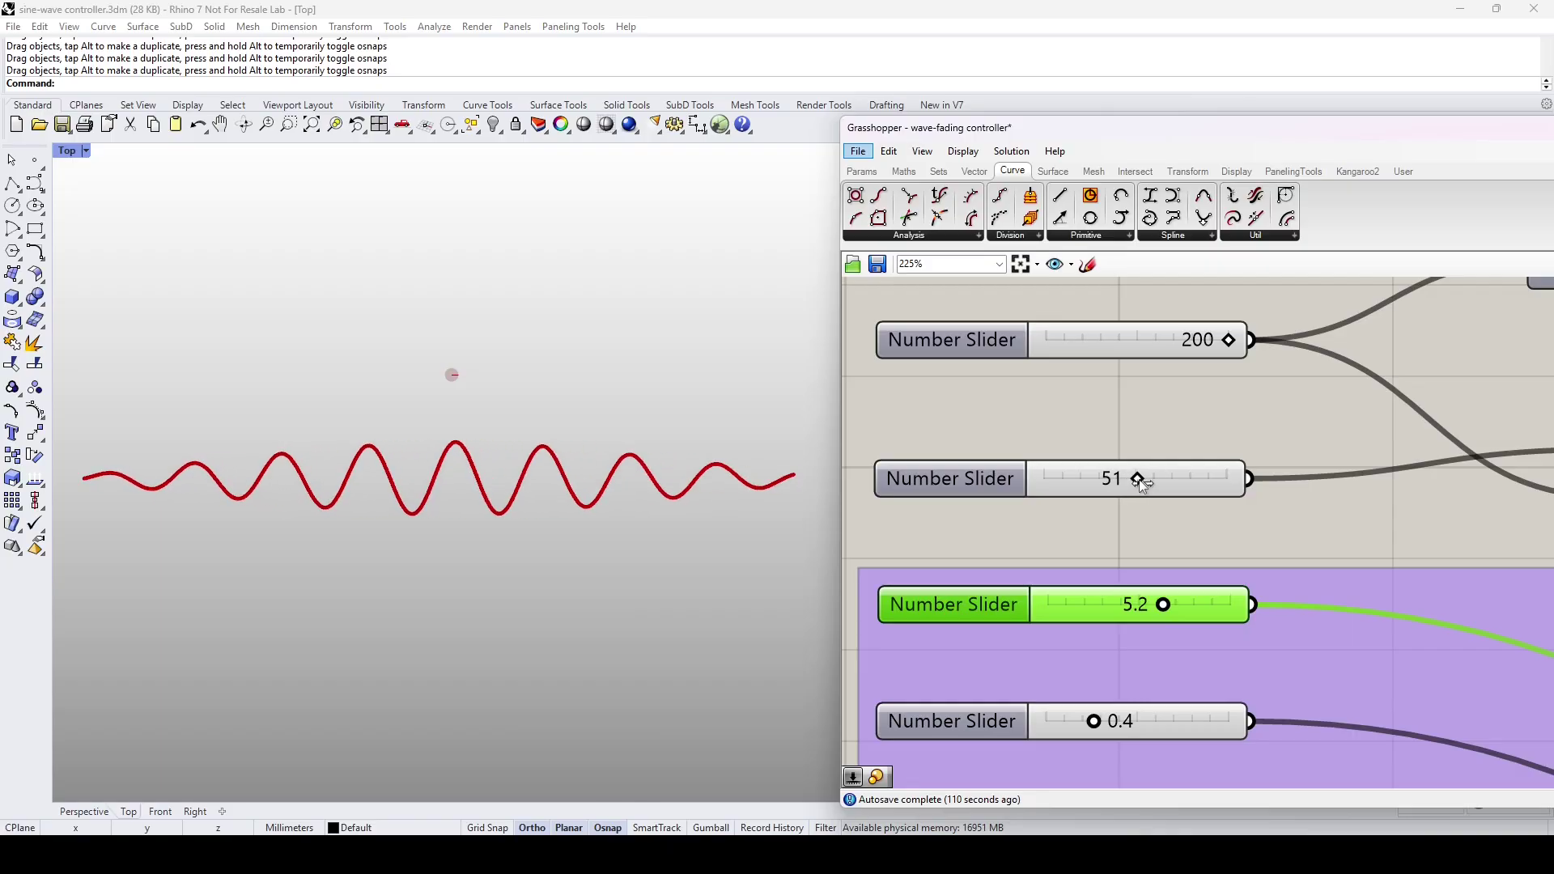
click(451, 377)
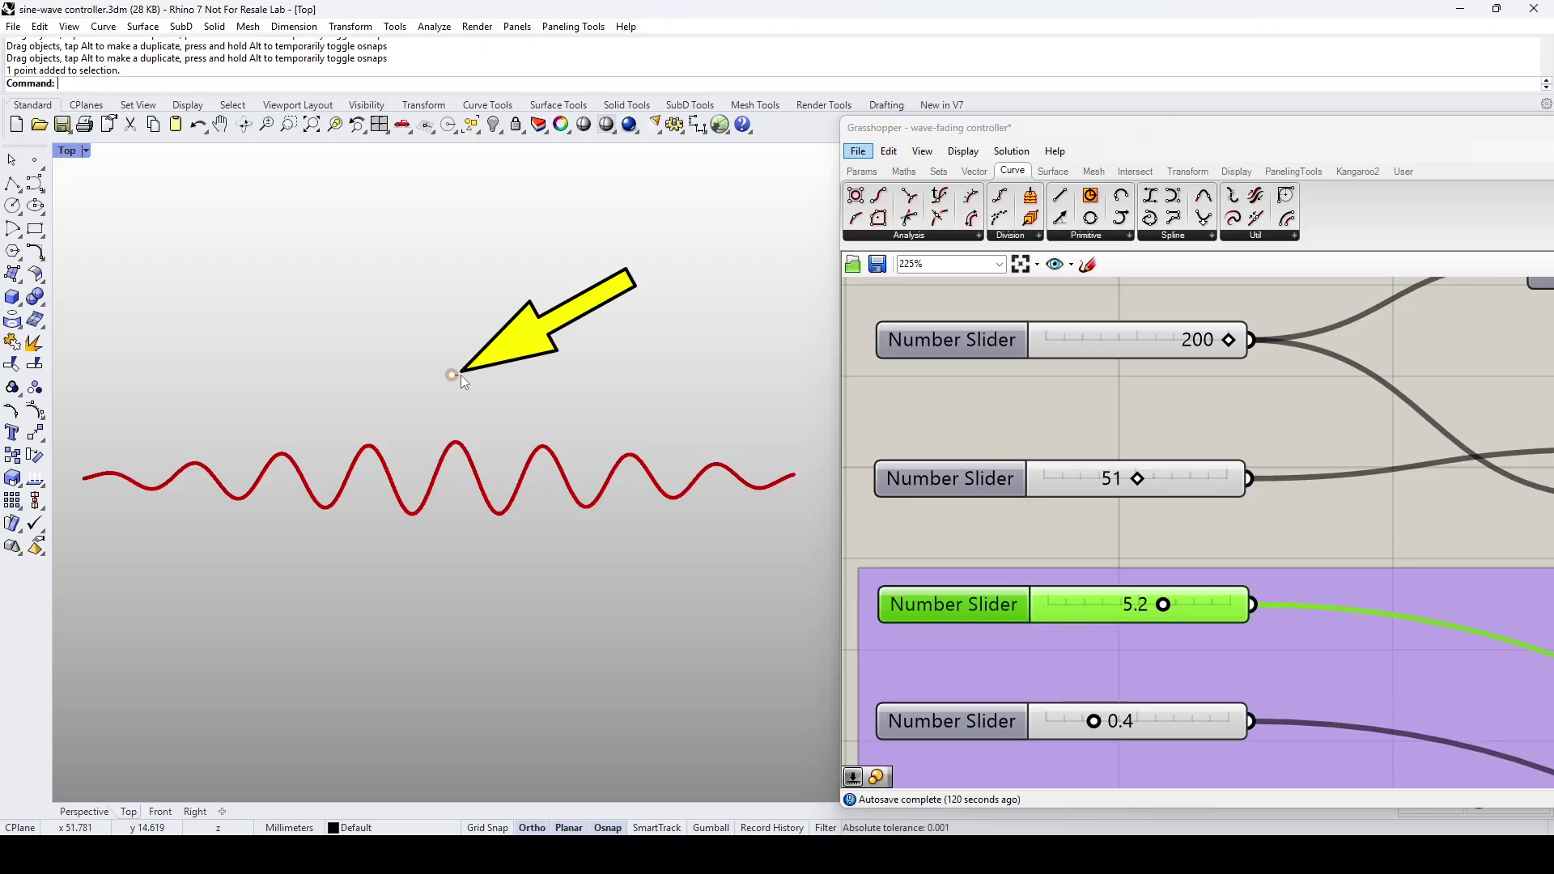
mouse_move(453, 375)
mouse_down()
mouse_move(527, 374)
mouse_move(444, 374)
mouse_up()
- Vary the wave's height slider and the two sliders in the purple group to examine how the curve reacts
drag(1138, 479, 1178, 489)
drag(1165, 605, 1188, 604)
mouse_move(1094, 721)
mouse_down()
mouse_move(1126, 724)
mouse_move(1092, 721)
mouse_up()
drag(1188, 605, 1214, 606)
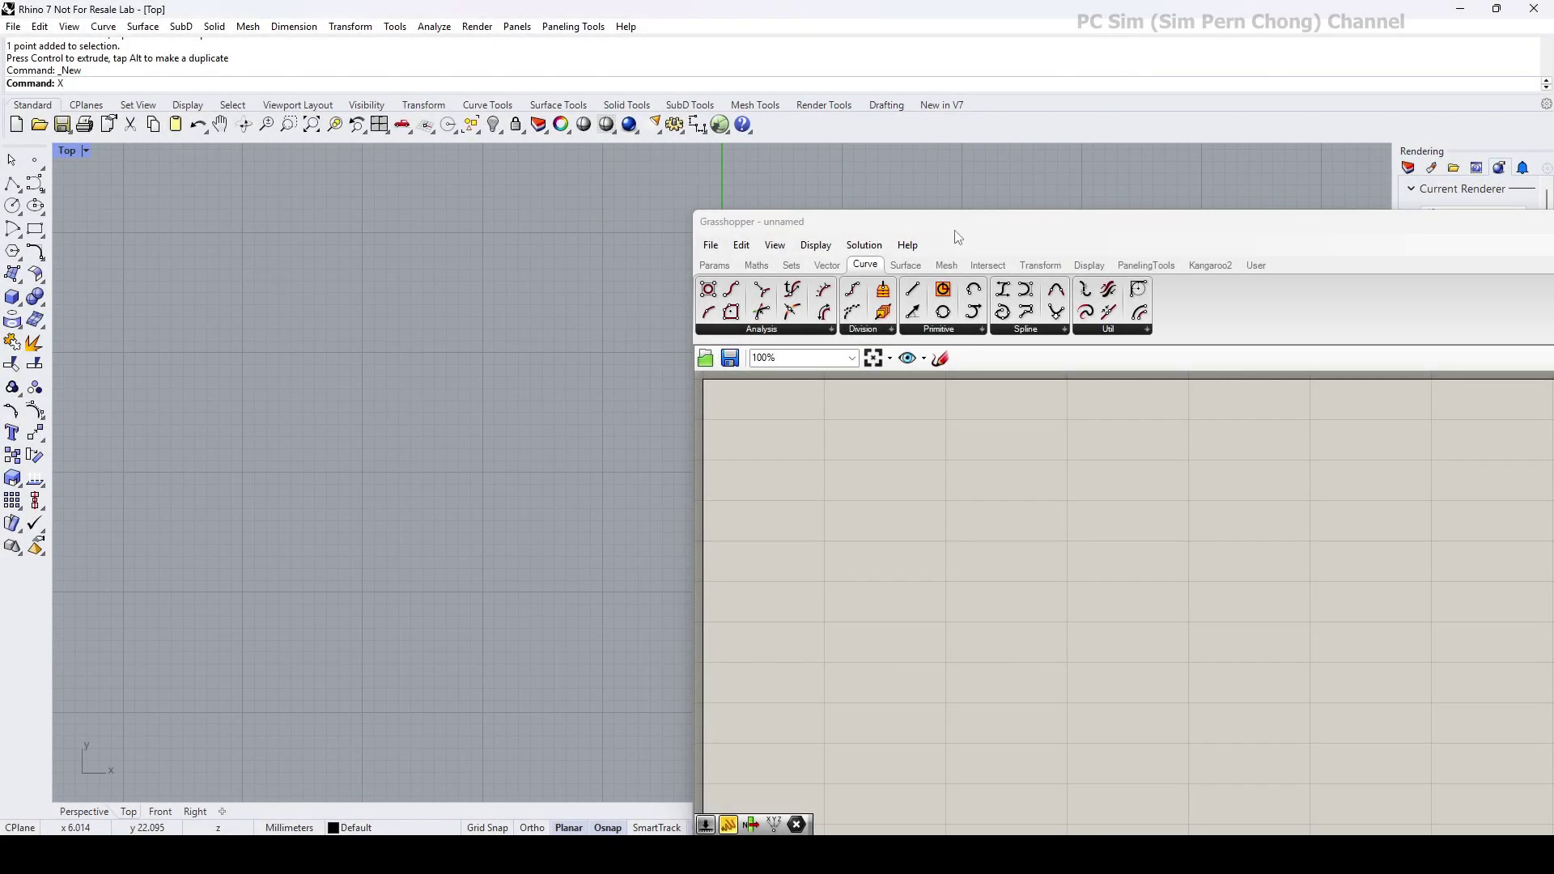
- Add a Range component to the empty Grasshopper canvas and arrange the window beside the Top viewport
drag(1009, 233, 910, 210)
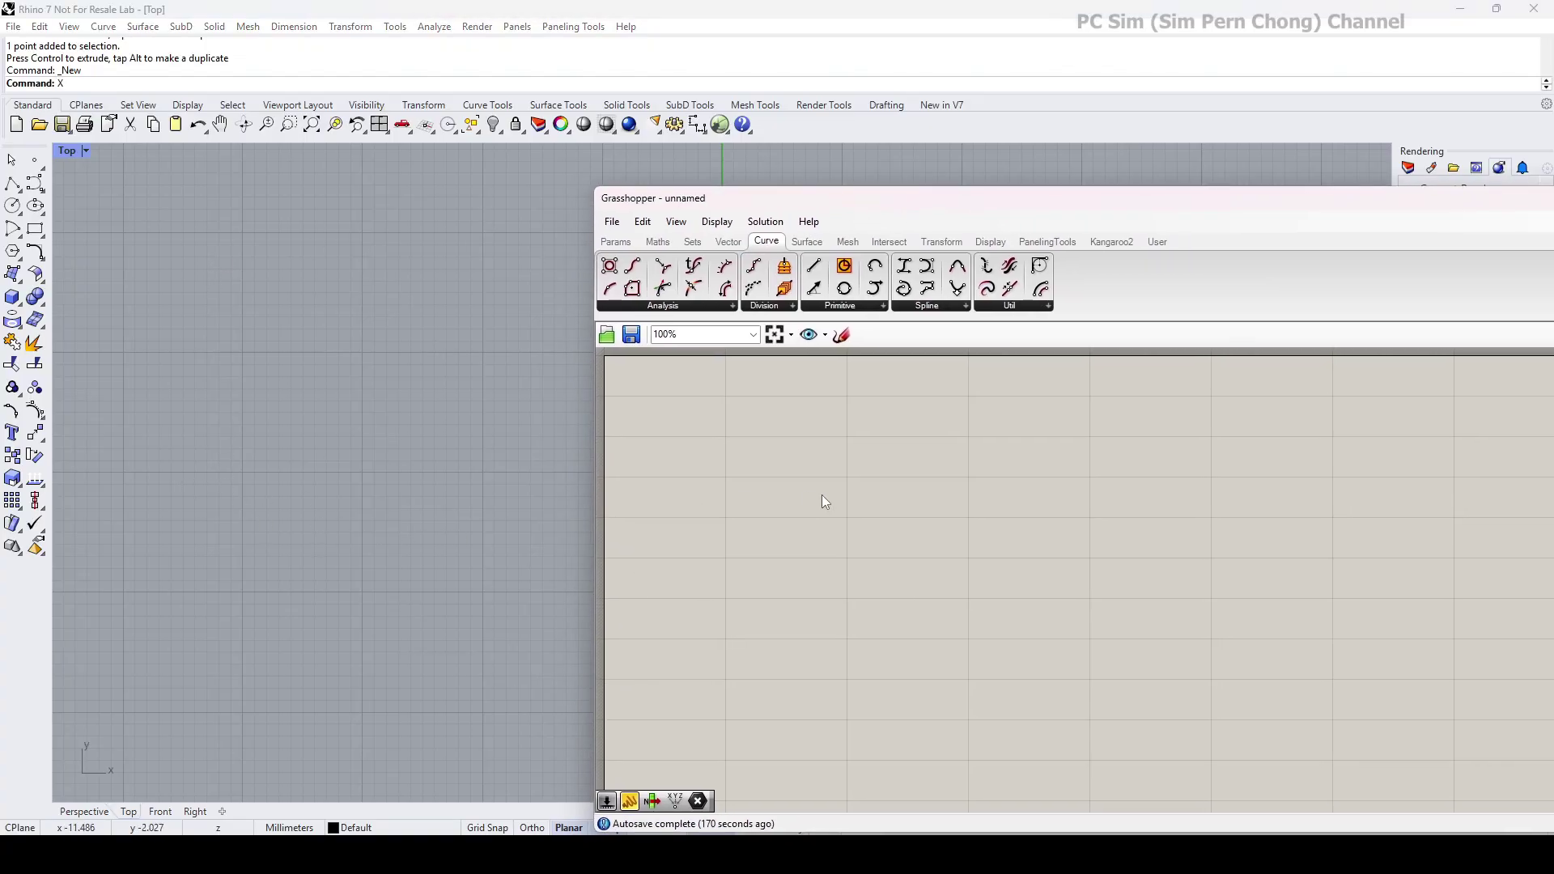
drag(973, 198, 849, 198)
double_click(620, 459)
text(r)
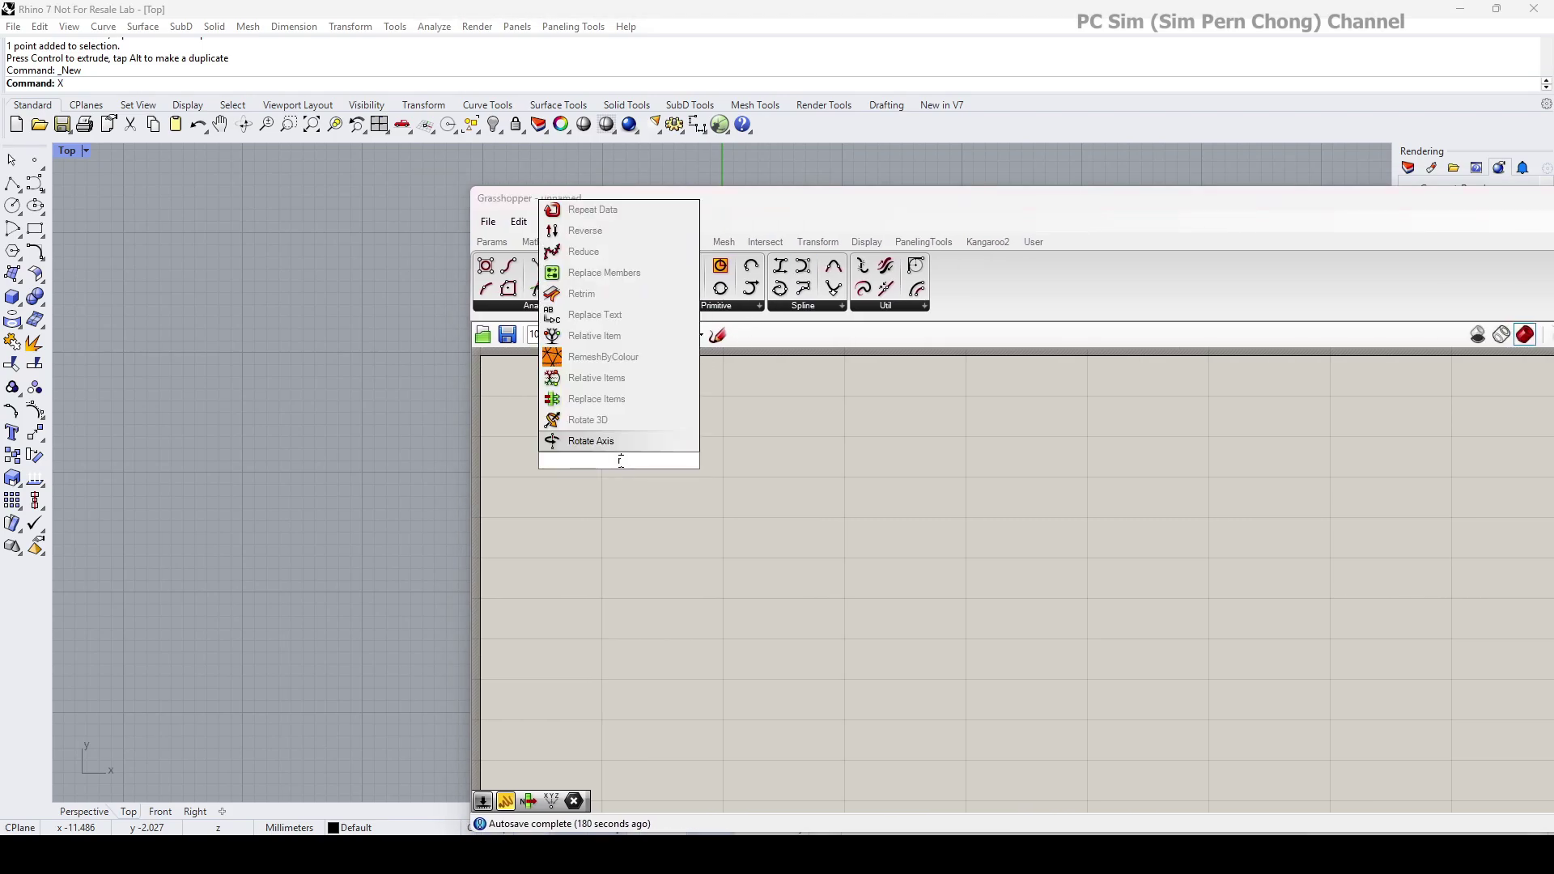
text(a)
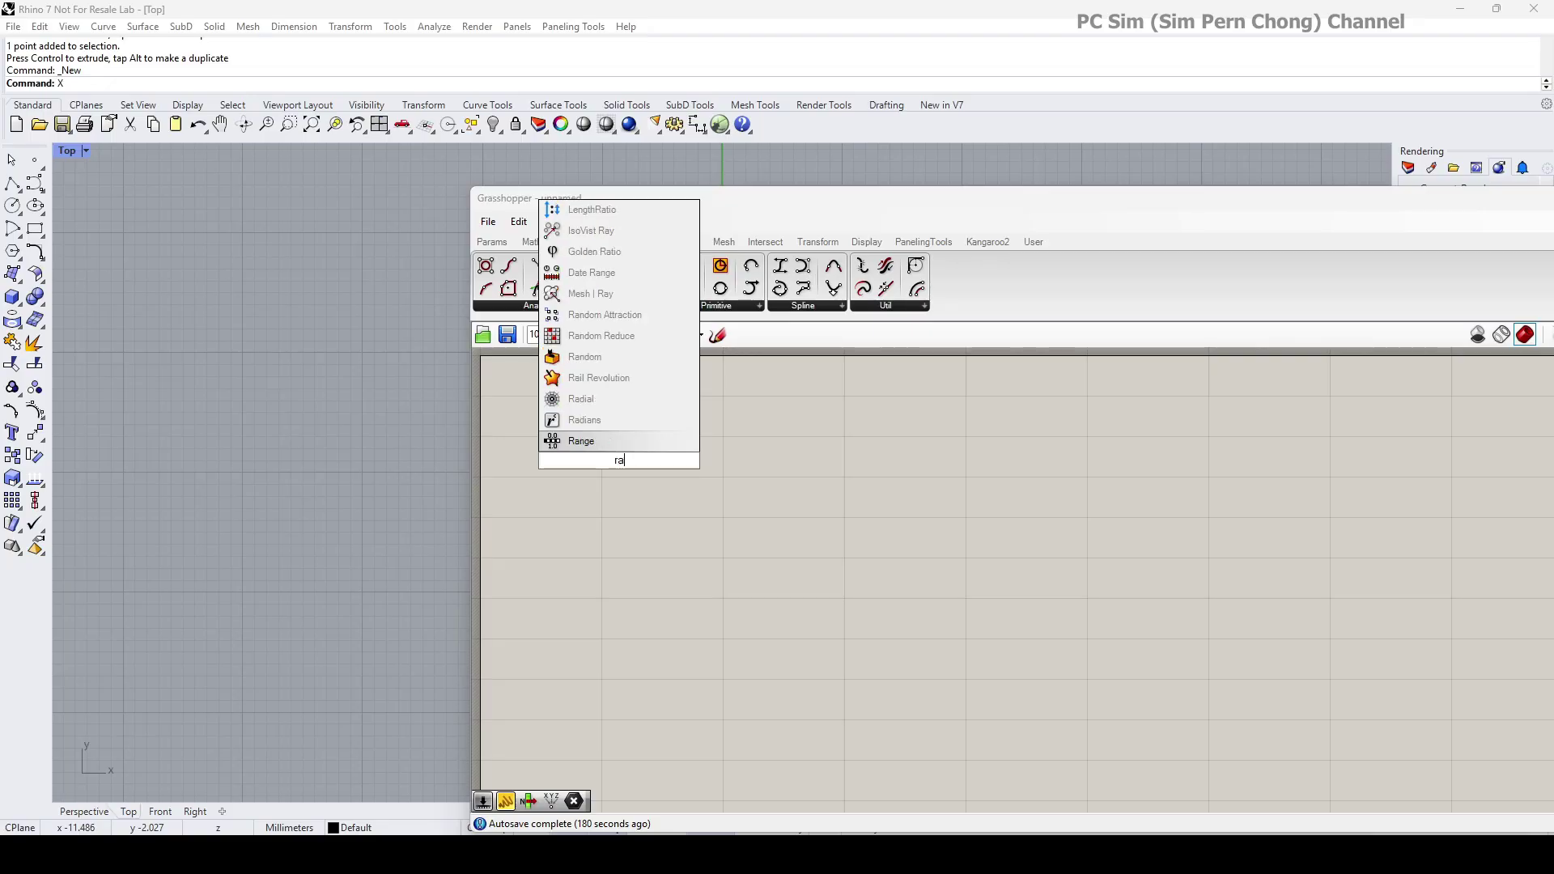
key(Return)
drag(627, 450, 831, 491)
scroll(830, 491, up, 3)
scroll(856, 523, up, 3)
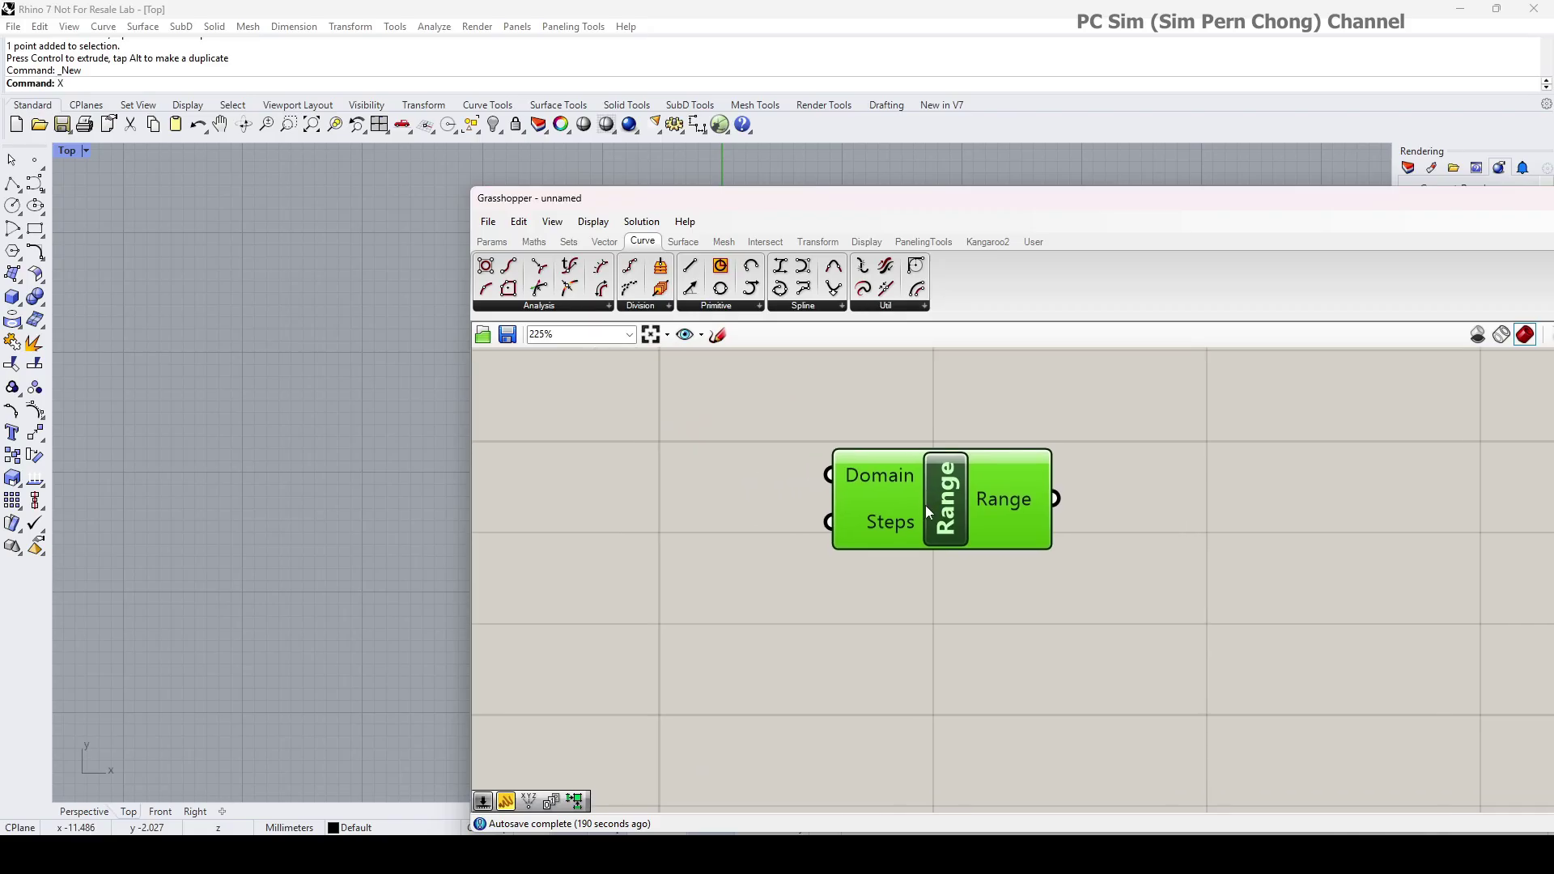
- Add a number slider of 100 wired to the Range's Domain, and wire a duplicate of it to Steps
double_click(561, 418)
text(100)
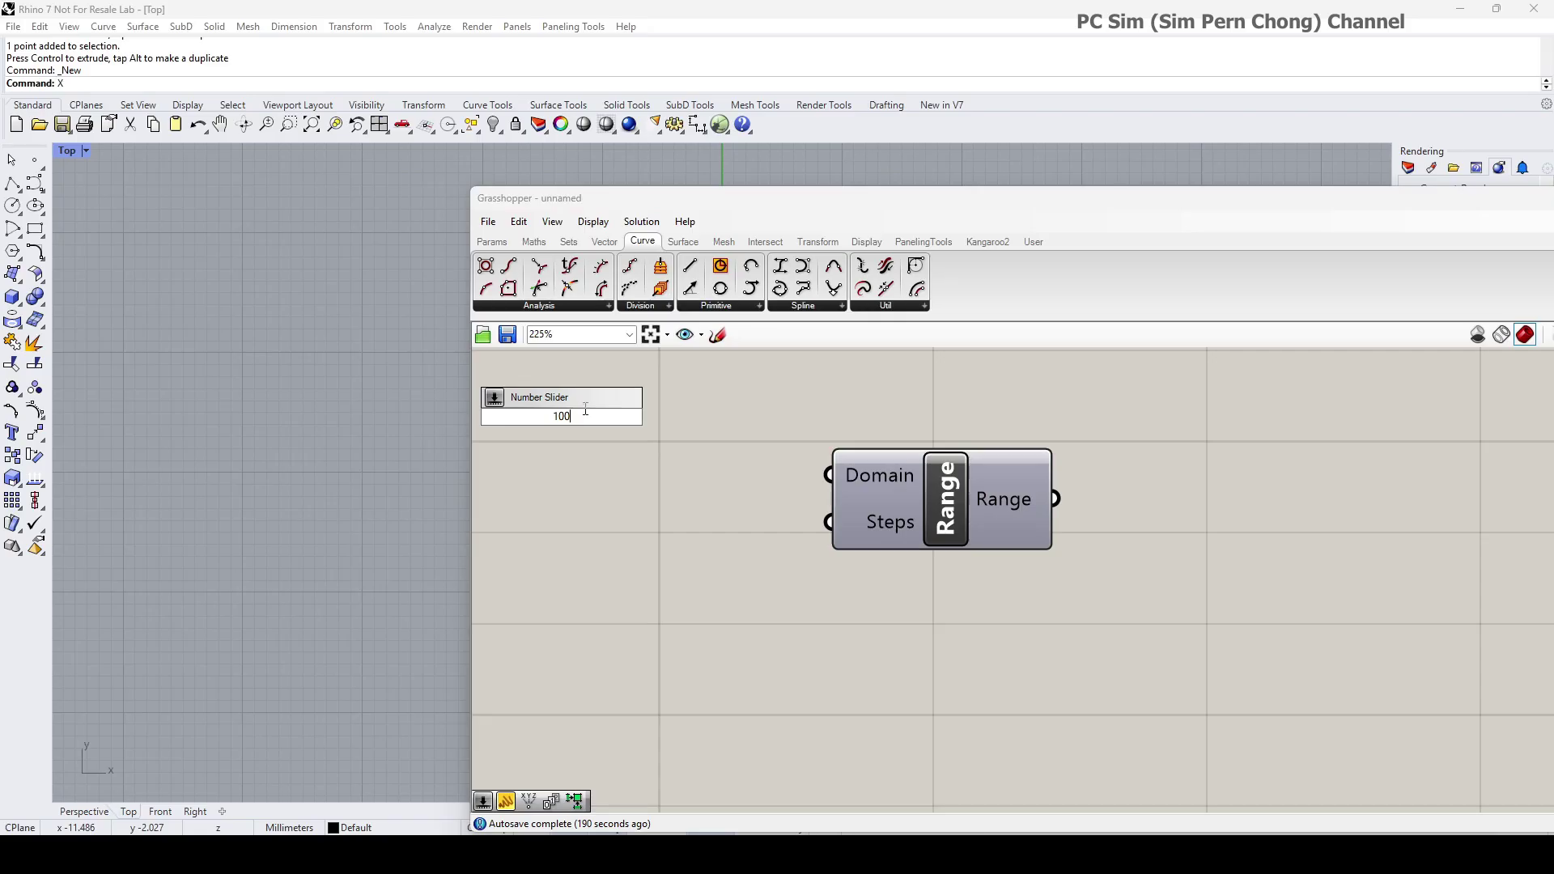
key(Return)
drag(749, 417, 909, 500)
drag(680, 433, 617, 535)
drag(712, 538, 877, 525)
- Add a Construct Point component beside the Range component
scroll(950, 516, down, 3)
click(962, 537)
right_drag(961, 537, 558, 579)
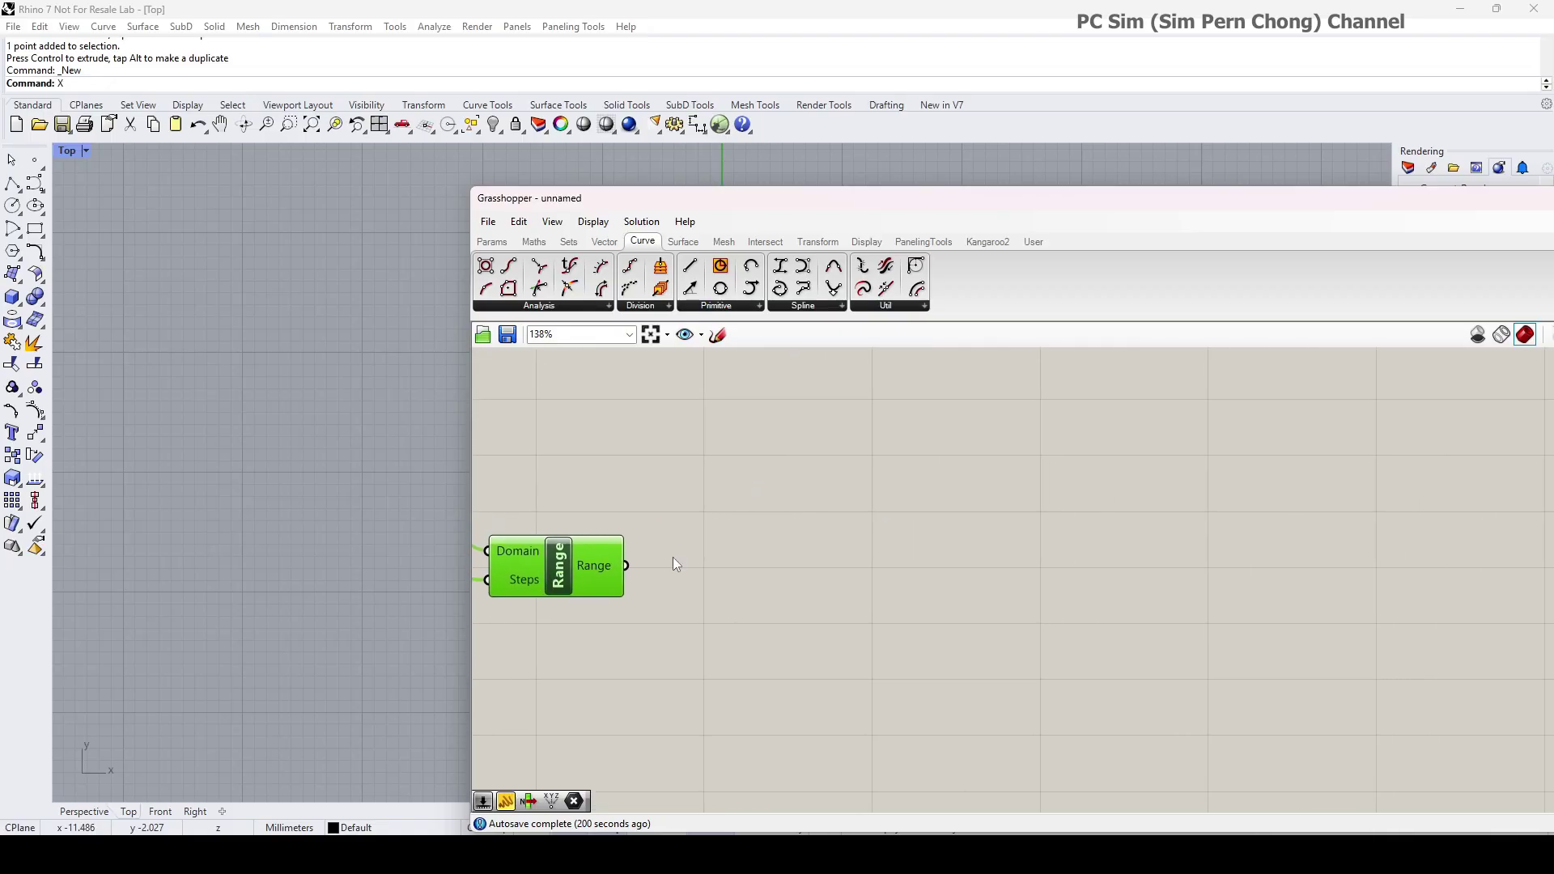
double_click(930, 502)
text(con)
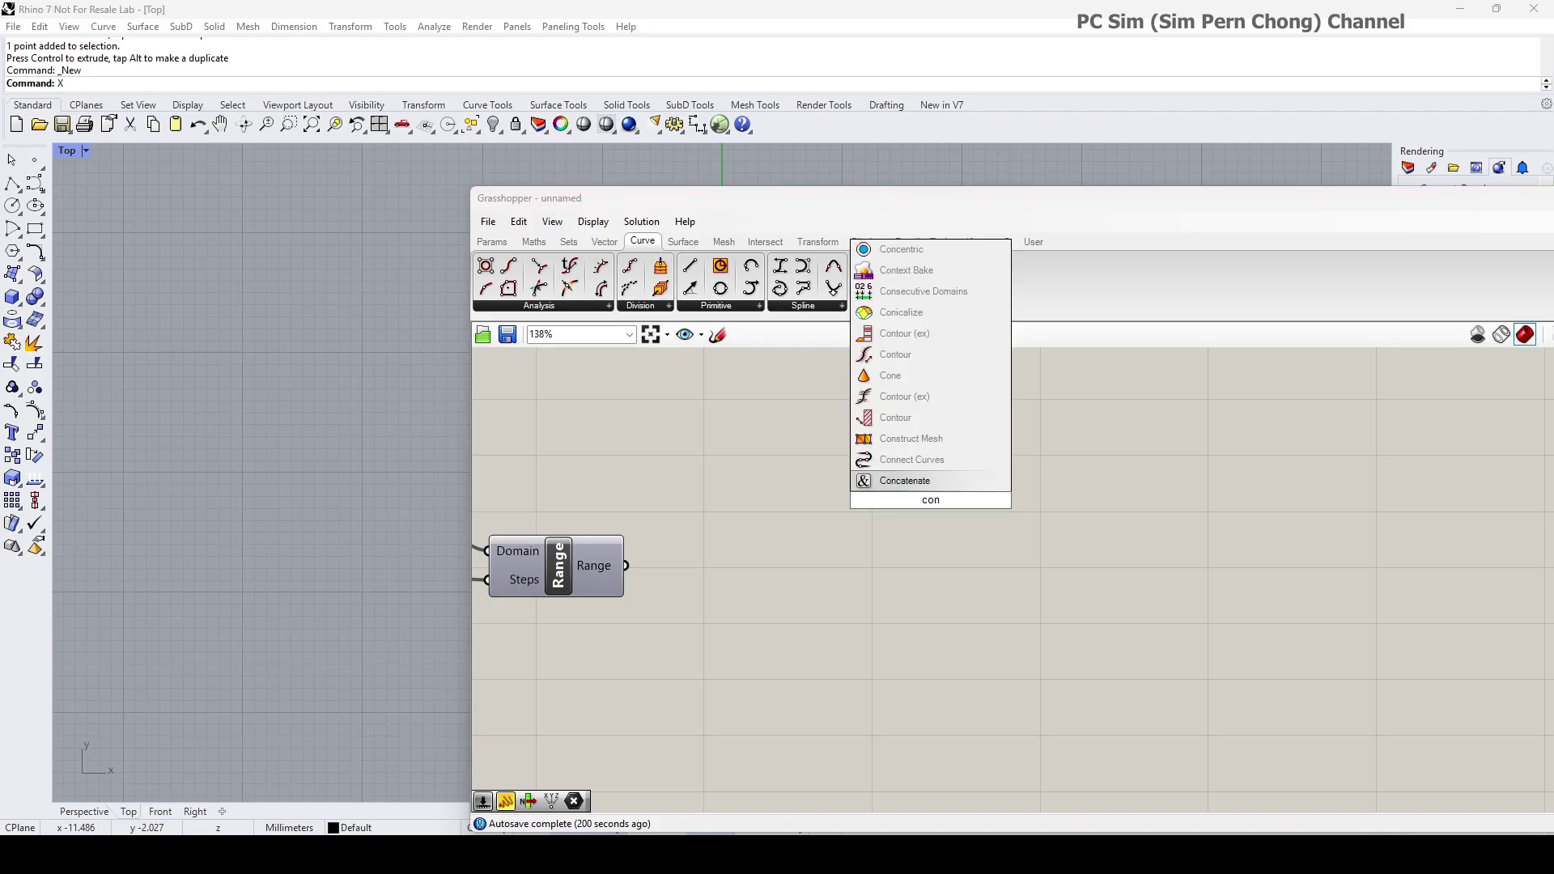
text(st)
click(936, 334)
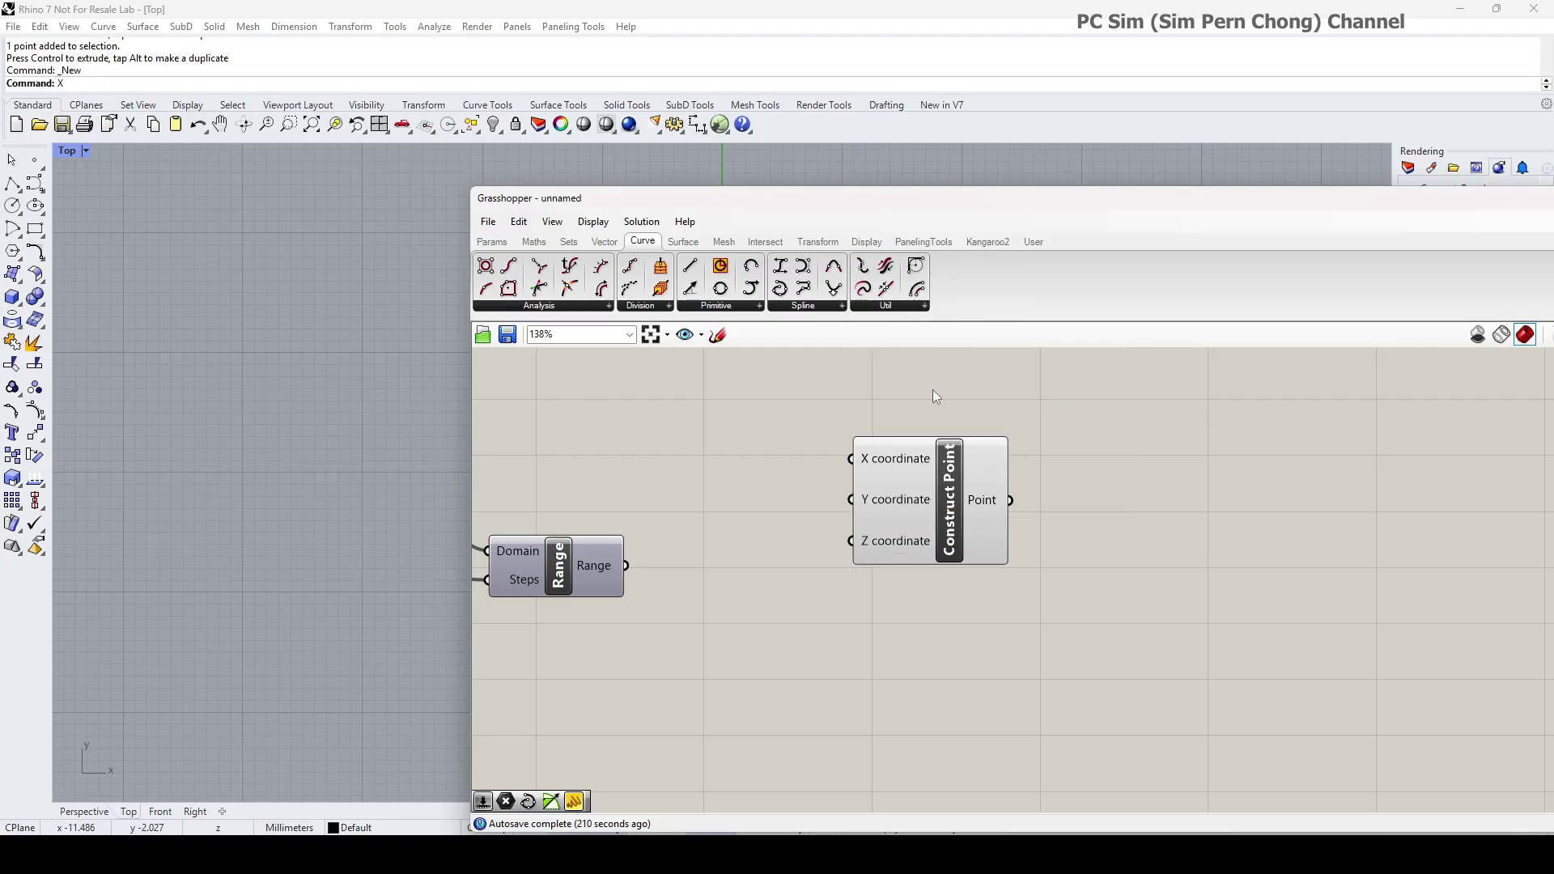
drag(909, 520, 927, 566)
- Wire the Range output into the X coordinate input of Construct Point
drag(630, 570, 870, 505)
scroll(299, 475, down, 6)
scroll(284, 495, up, 6)
right_drag(284, 496, 377, 505)
drag(923, 540, 969, 538)
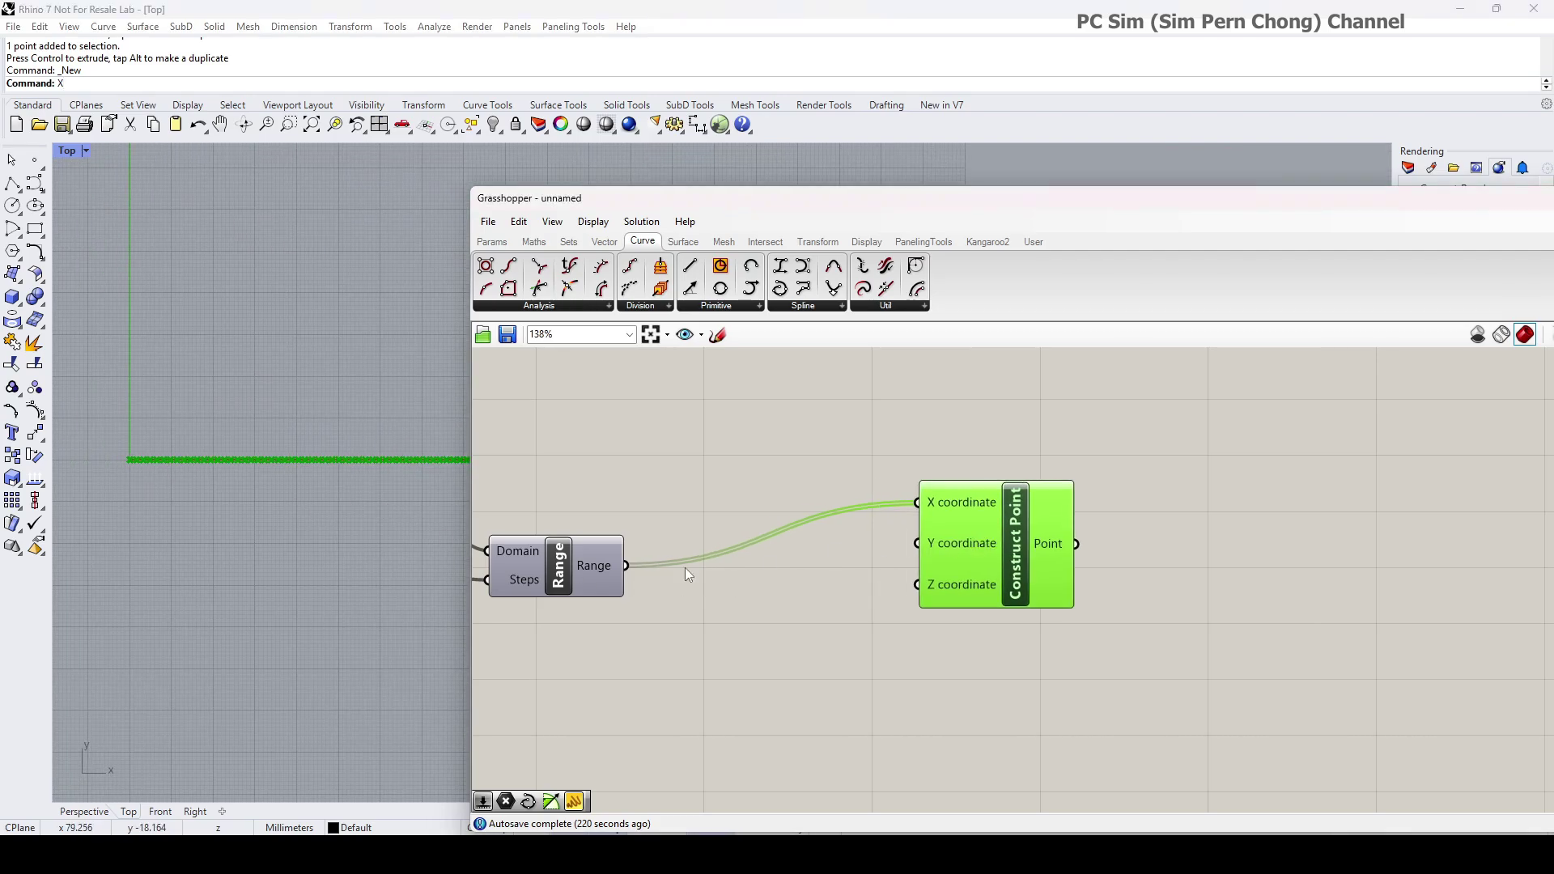
- Set the Steps slider to 62 and reposition the Range and Construct Point components for clearer spacing
drag(564, 561, 661, 557)
right_drag(661, 557, 865, 532)
scroll(329, 487, down, 4)
mouse_move(328, 487)
right_down()
mouse_move(287, 541)
mouse_move(276, 426)
mouse_move(308, 468)
right_up()
scroll(276, 427, up, 4)
drag(648, 203, 734, 185)
scroll(243, 369, up, 5)
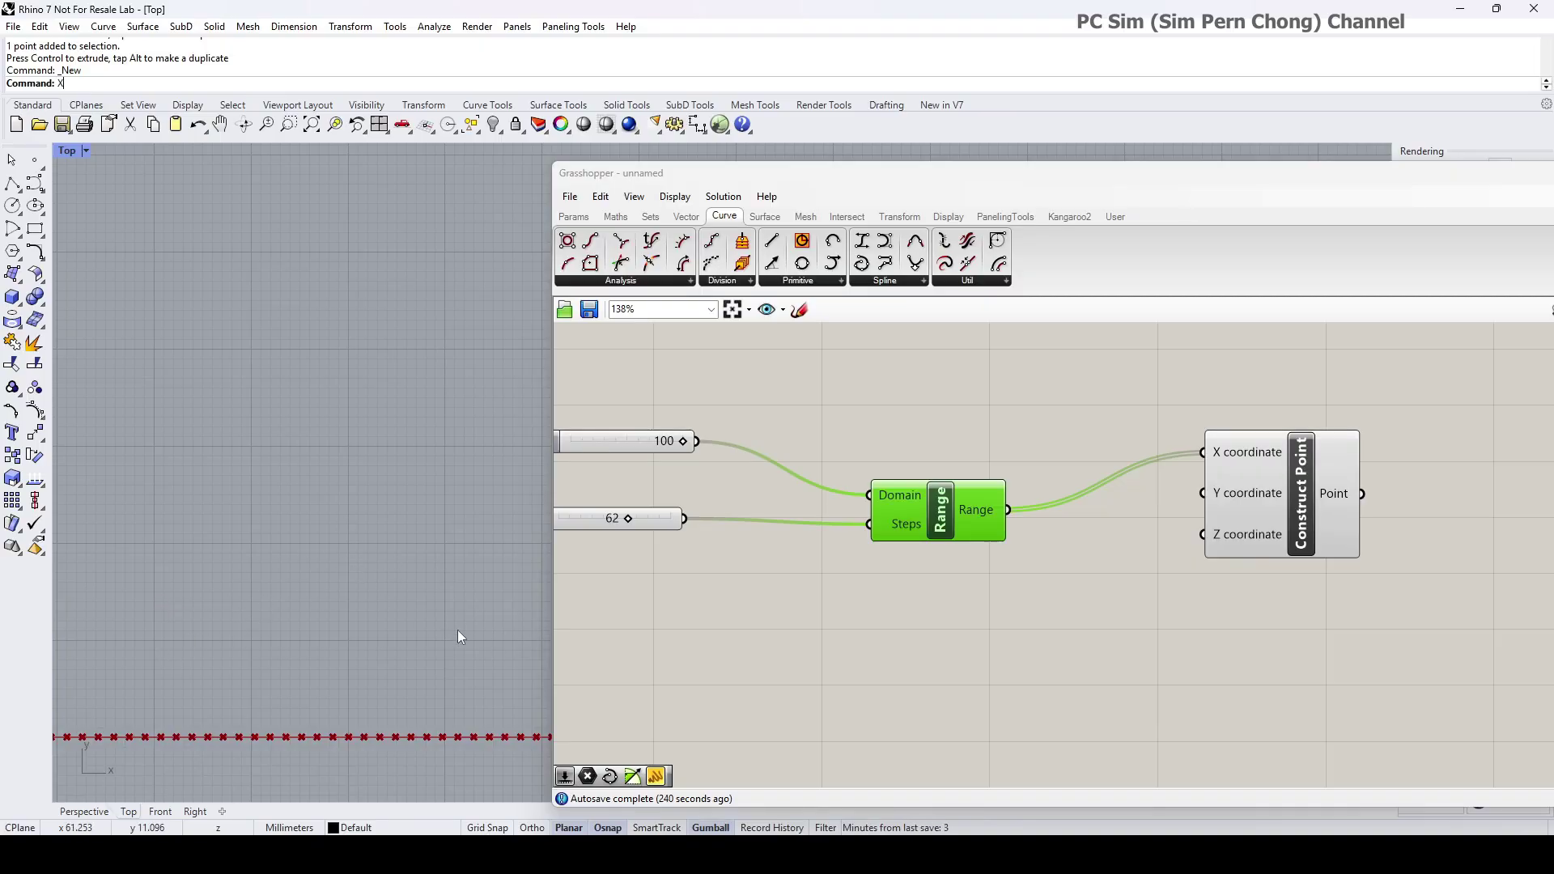
right_drag(950, 614, 677, 635)
drag(975, 518, 1004, 521)
right_drag(935, 564, 1076, 462)
scroll(823, 573, down, 3)
right_drag(823, 581, 1043, 570)
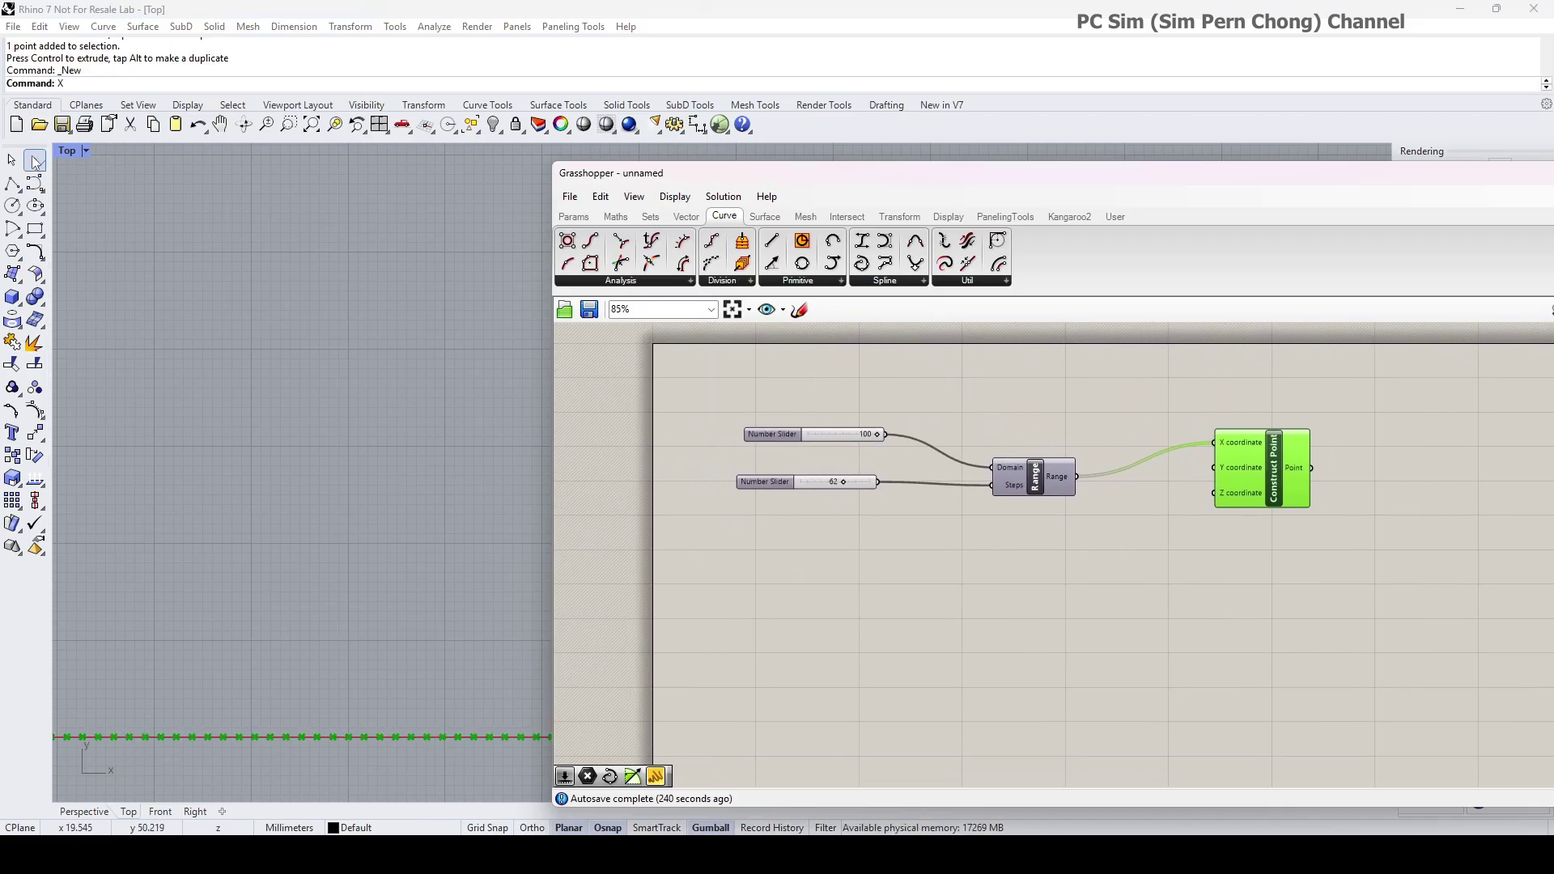
- Place a point object in the Top viewport above the middle of the generated point row
click(34, 160)
click(327, 551)
scroll(337, 571, up, 3)
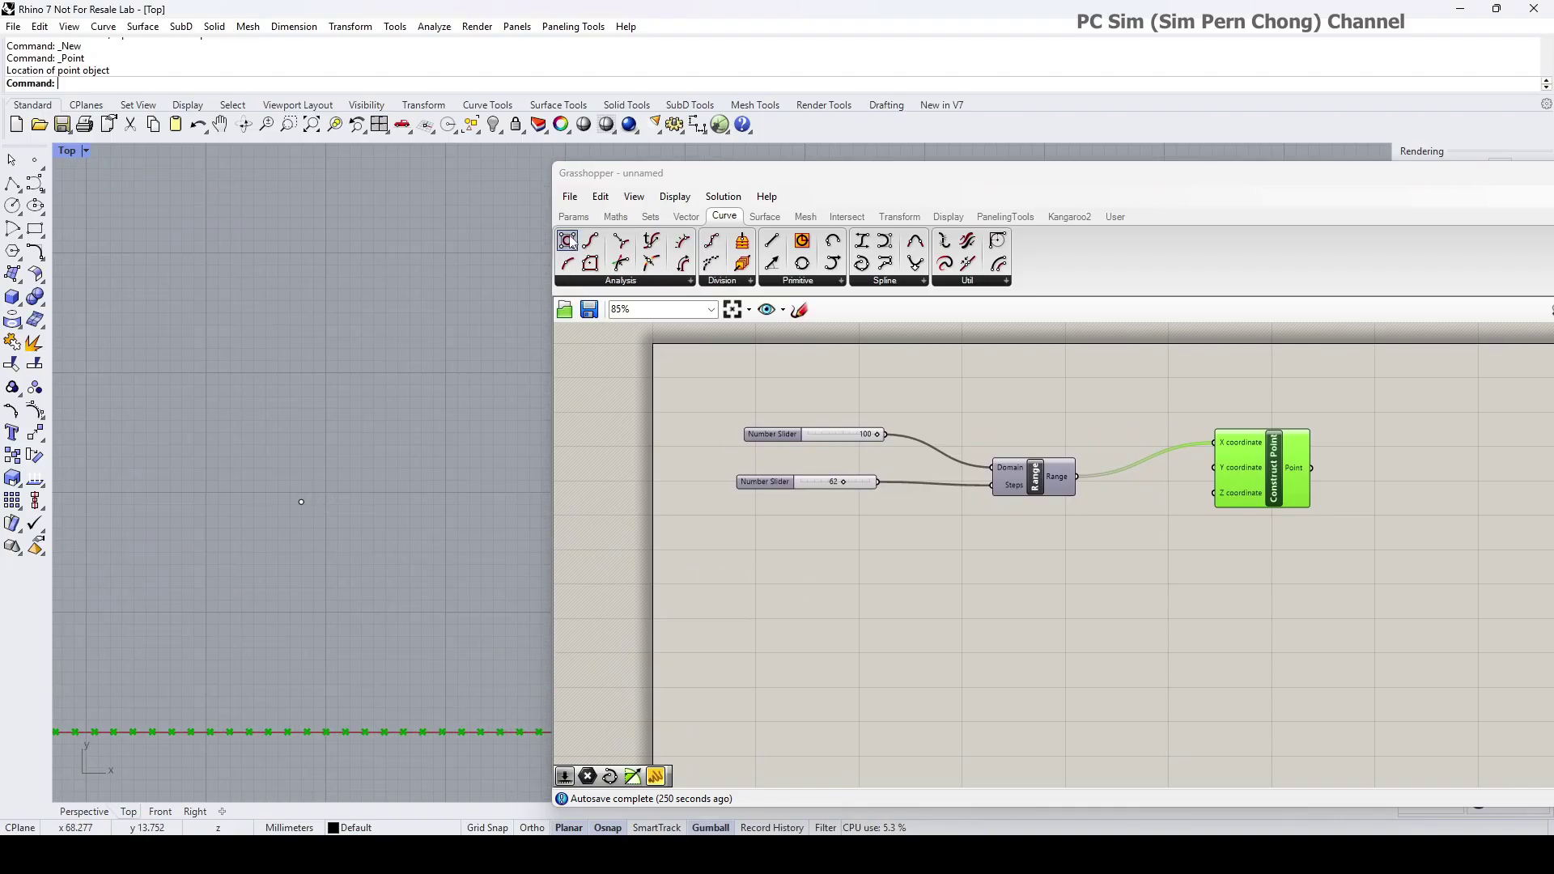
- Add a Point parameter below the existing components and reference the Rhino point object in it
click(573, 216)
click(610, 283)
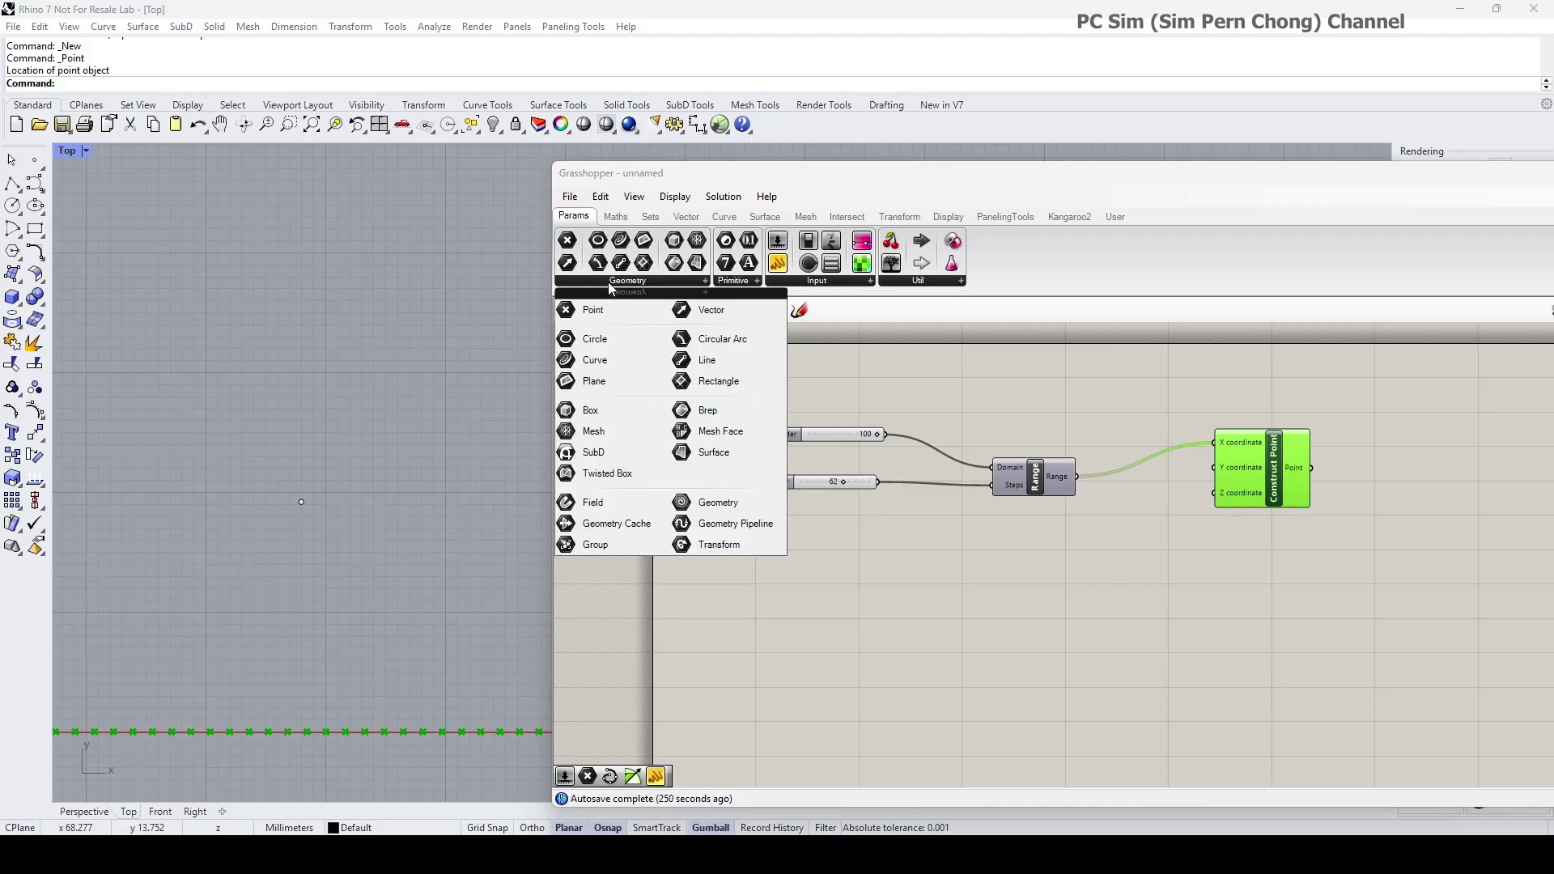
click(611, 312)
click(871, 713)
right_drag(873, 712, 873, 554)
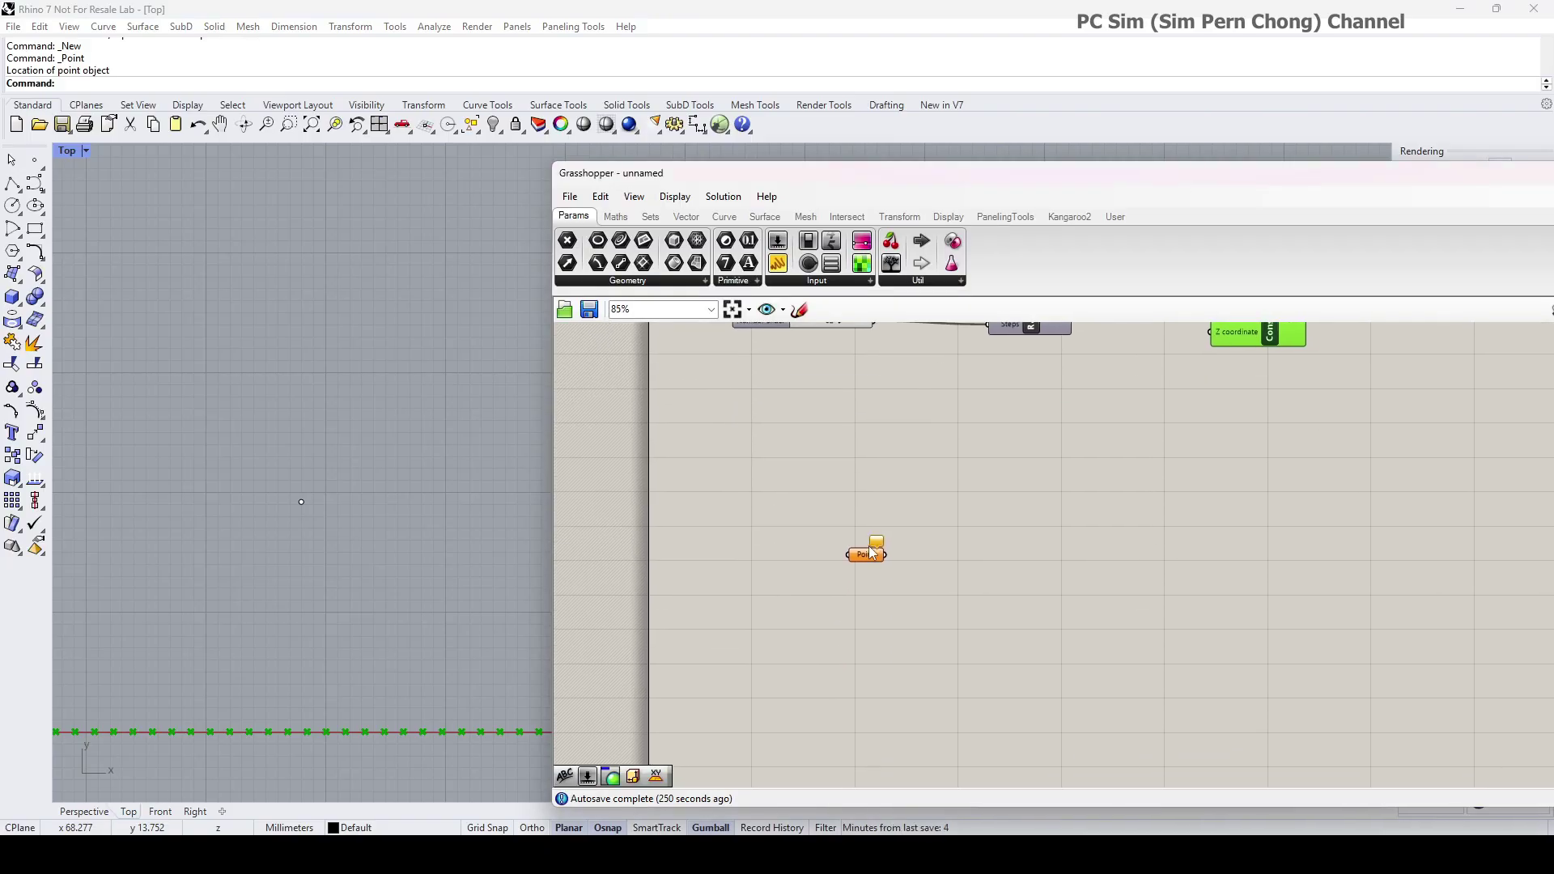
right_click(873, 555)
click(927, 712)
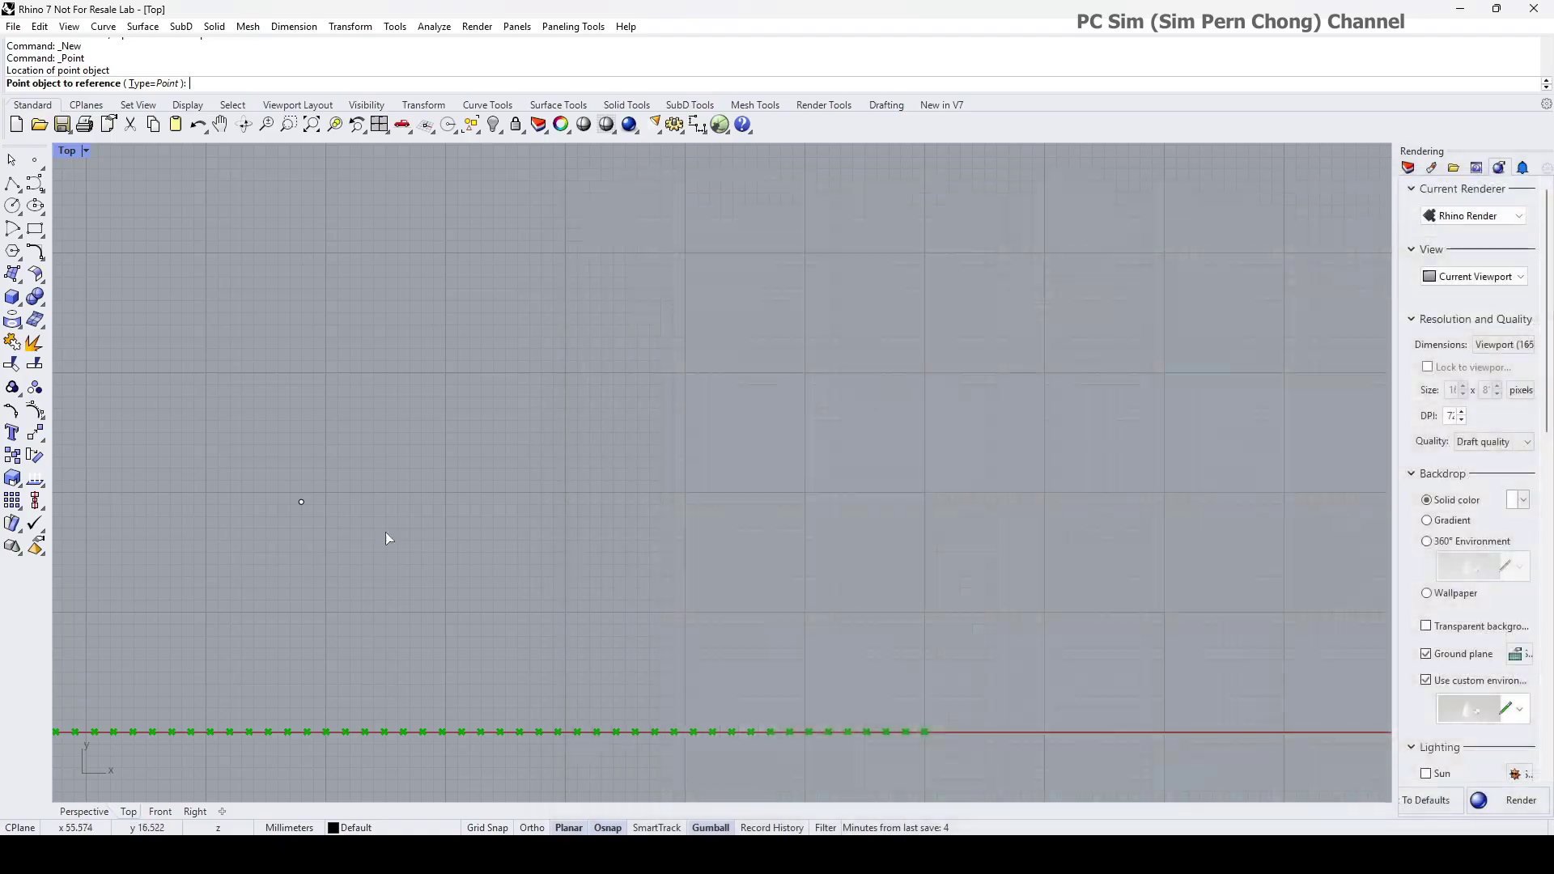
click(302, 503)
drag(878, 564, 882, 628)
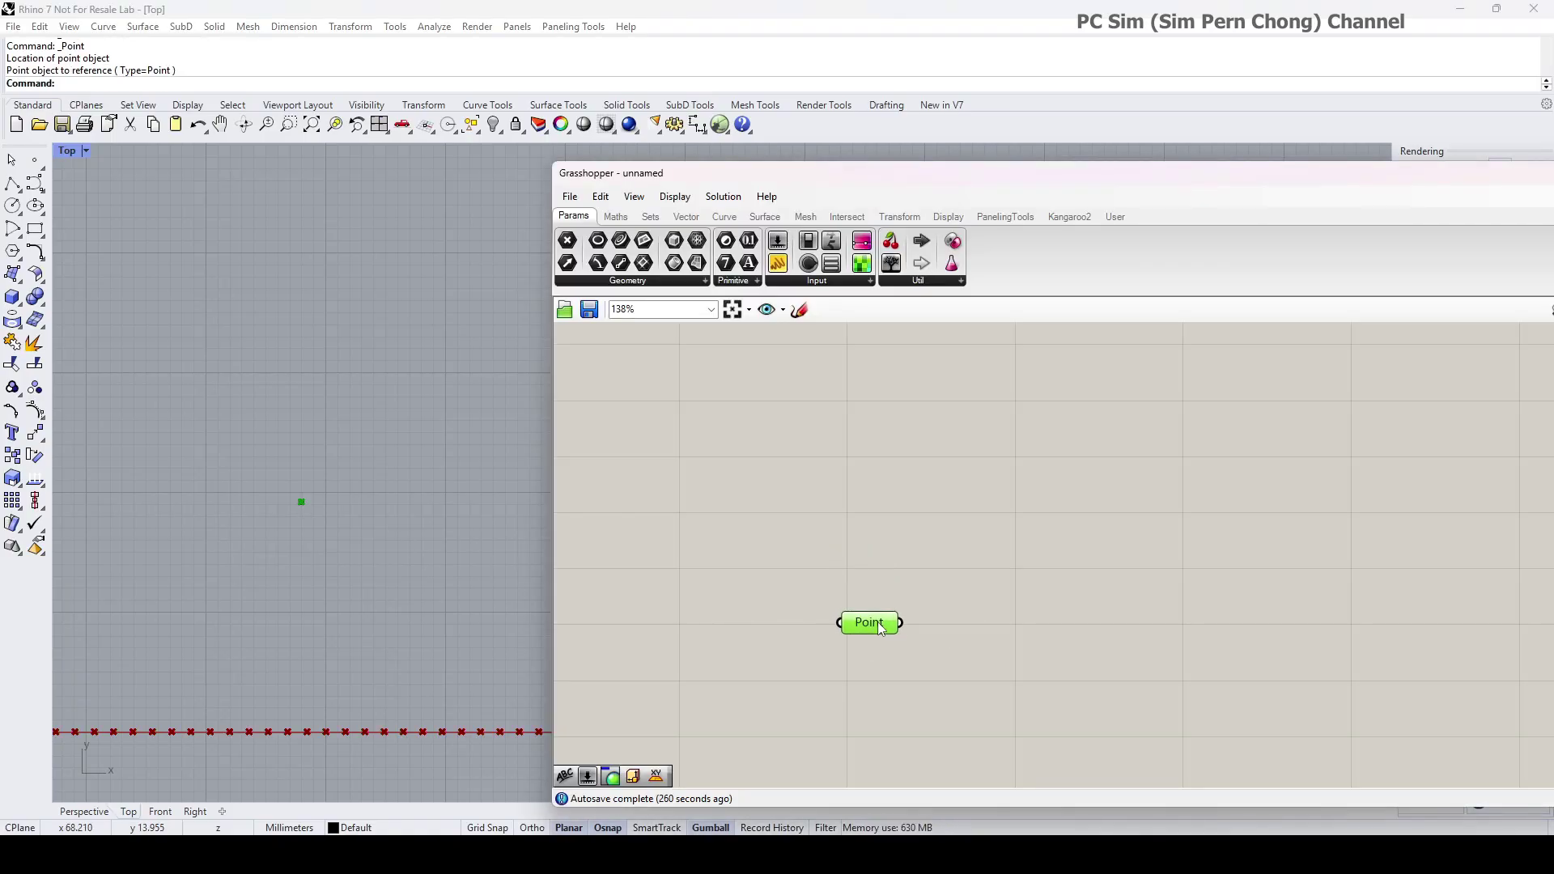
- Add a Scribble label reading "Central Location" above the Point parameter
double_click(839, 573)
text(scr)
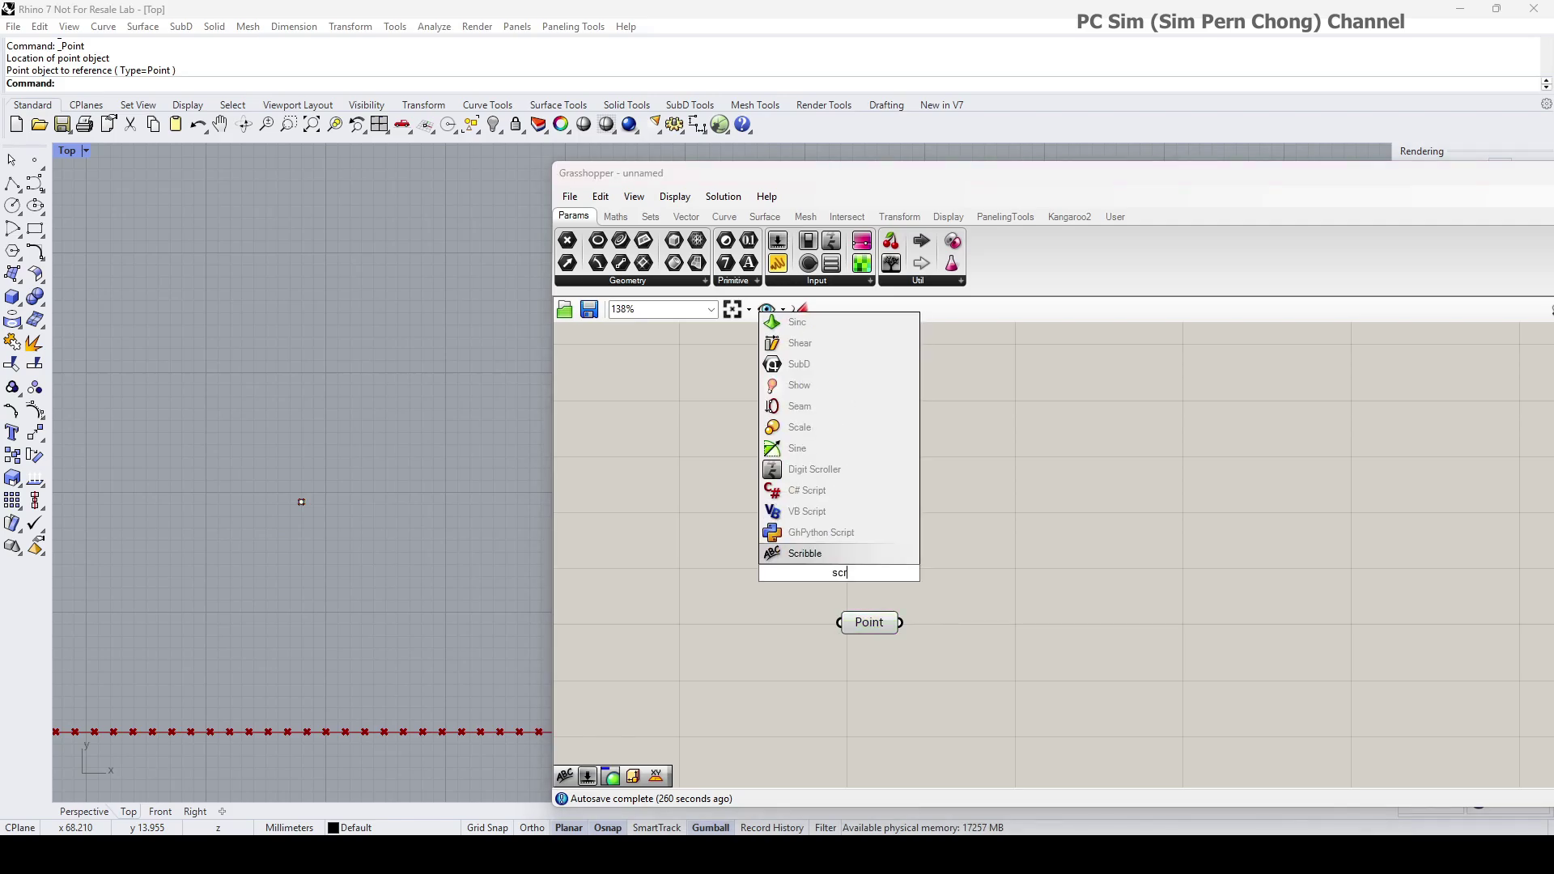
click(813, 550)
double_click(818, 572)
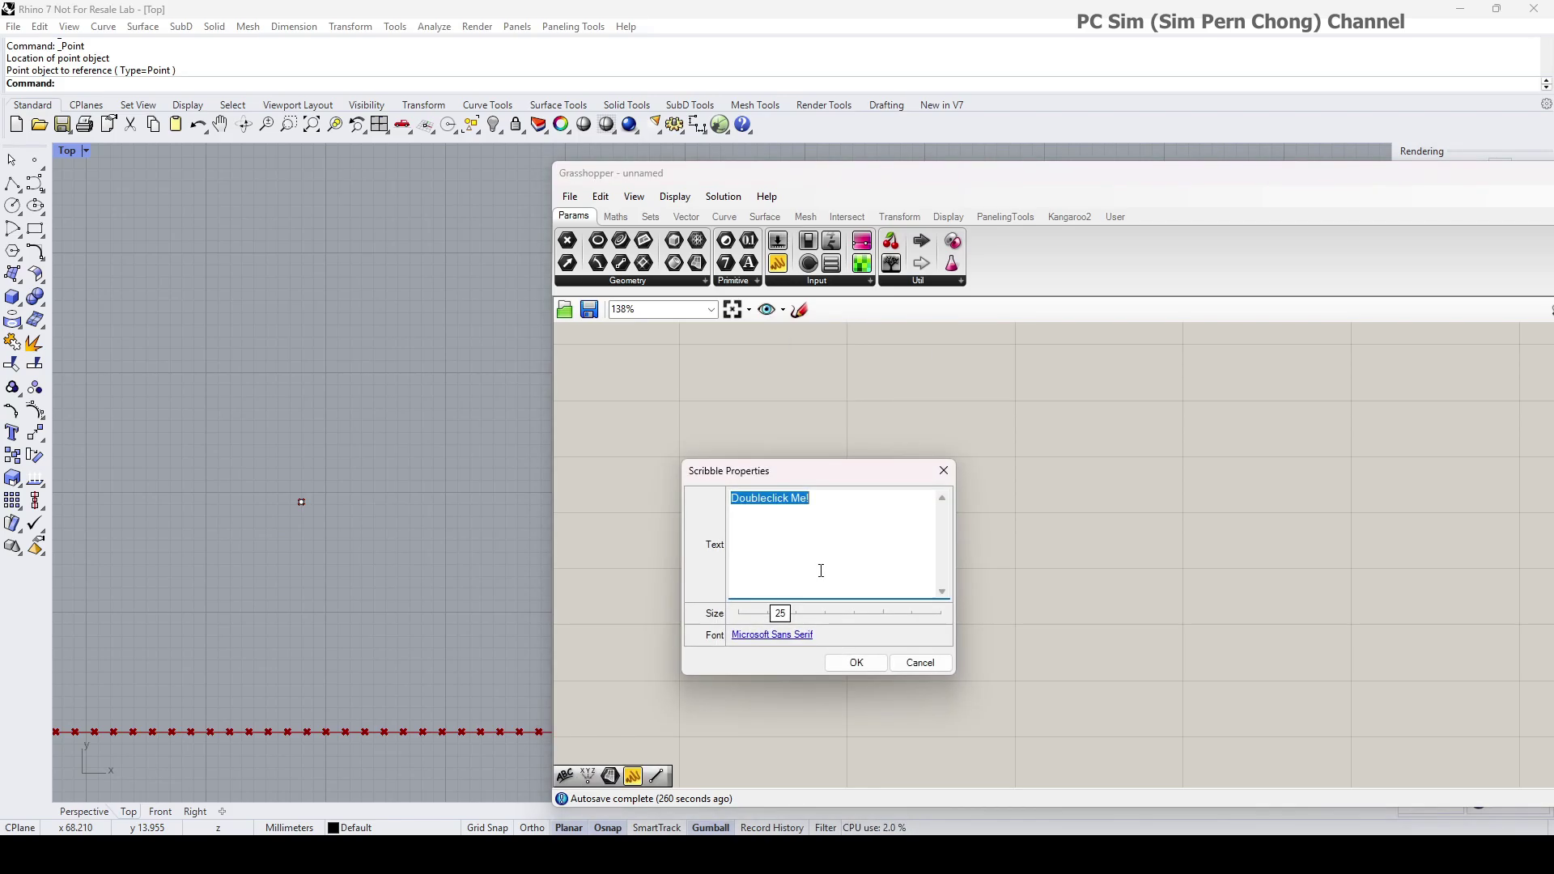
text(Central Locat)
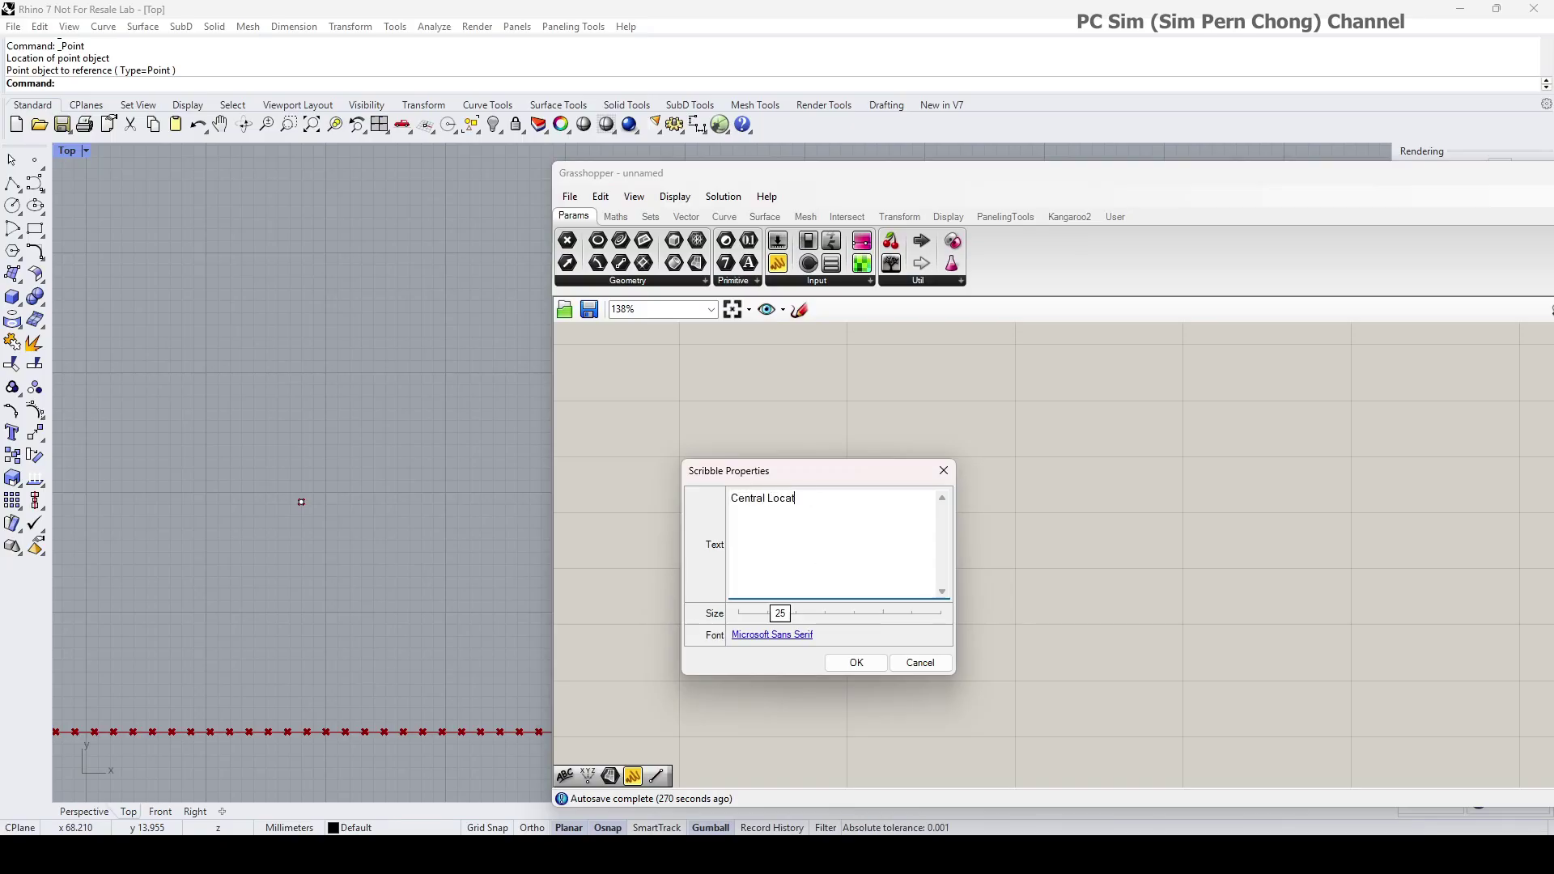
text(ion)
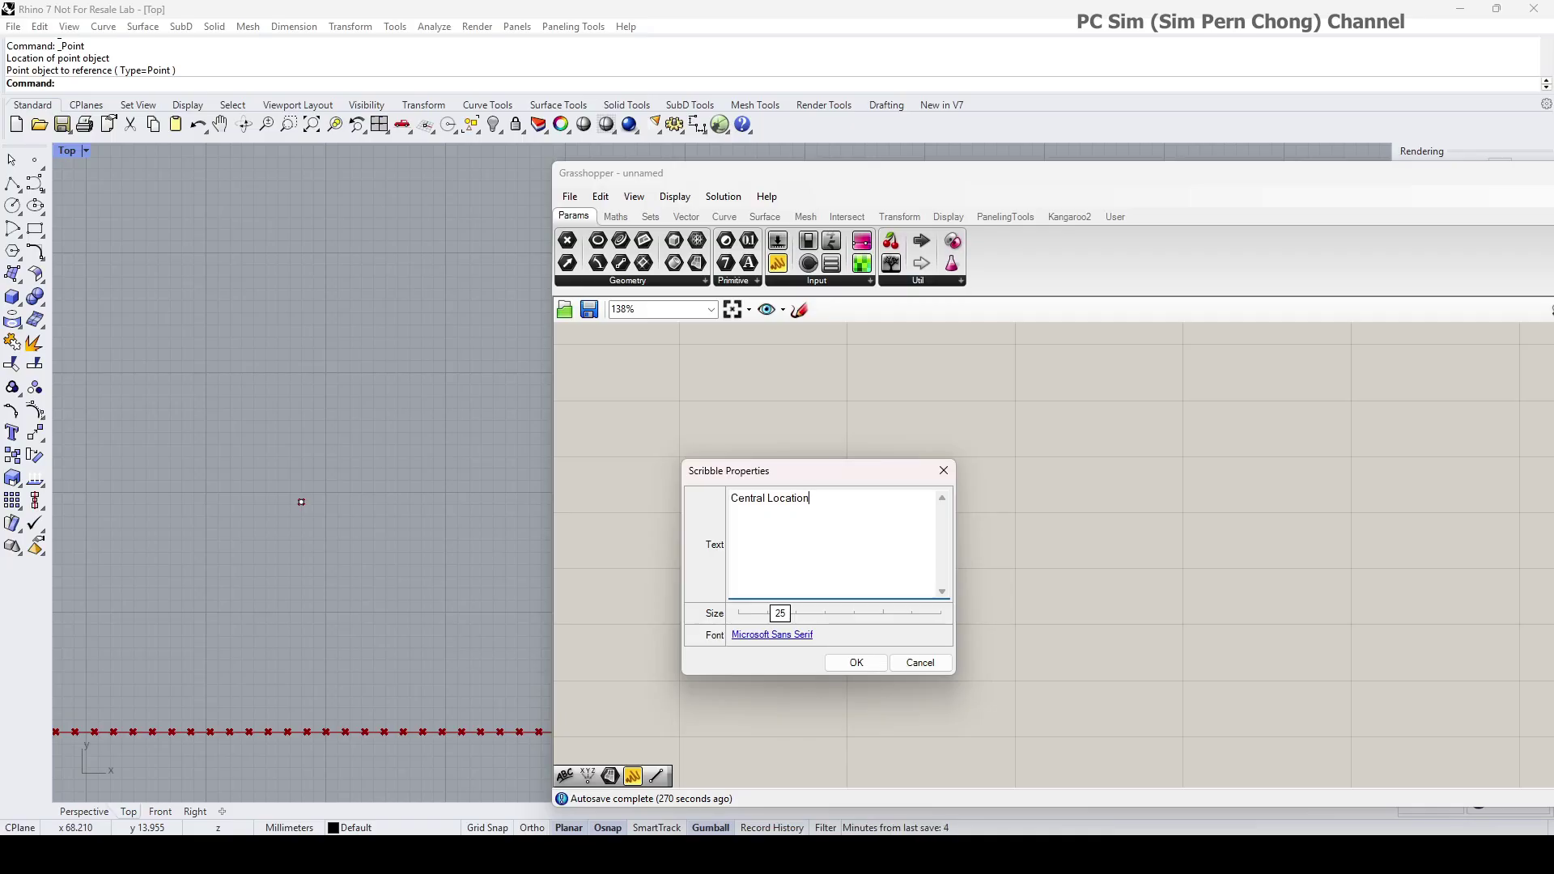
click(856, 663)
- Group the Point parameter together with its Central Location label
drag(745, 517, 865, 611)
right_click(950, 620)
click(1035, 703)
- Duplicate the two number sliders and the Range component, placing the copies below the originals
scroll(1042, 690, down, 5)
right_drag(1042, 690, 790, 580)
scroll(937, 421, up, 2)
drag(989, 405, 992, 416)
right_drag(866, 371, 994, 410)
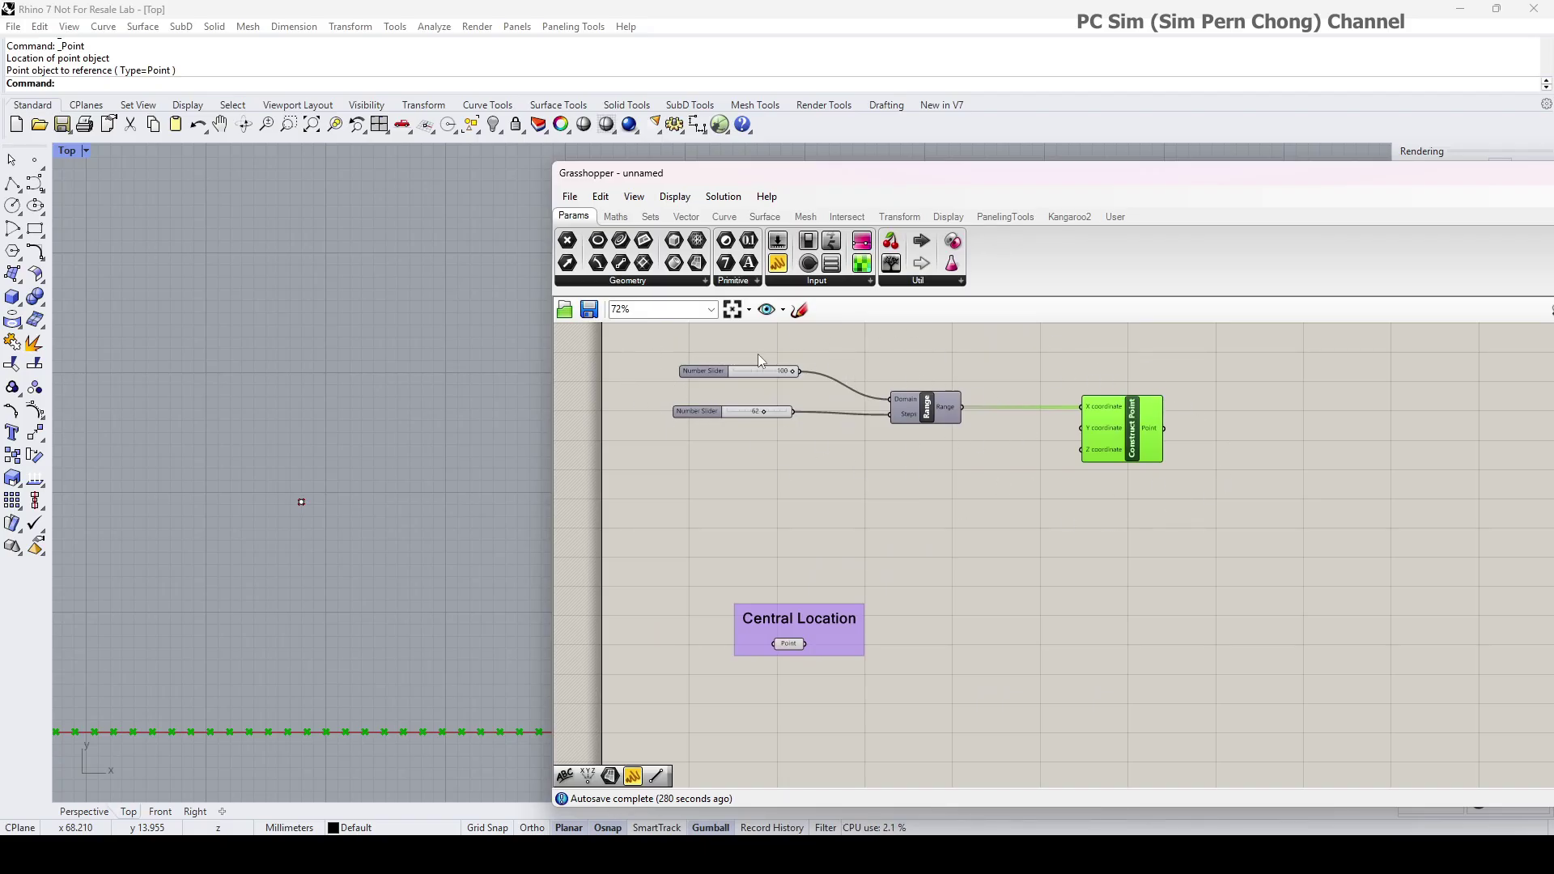
drag(648, 343, 1021, 461)
drag(934, 414, 943, 514)
scroll(963, 510, up, 2)
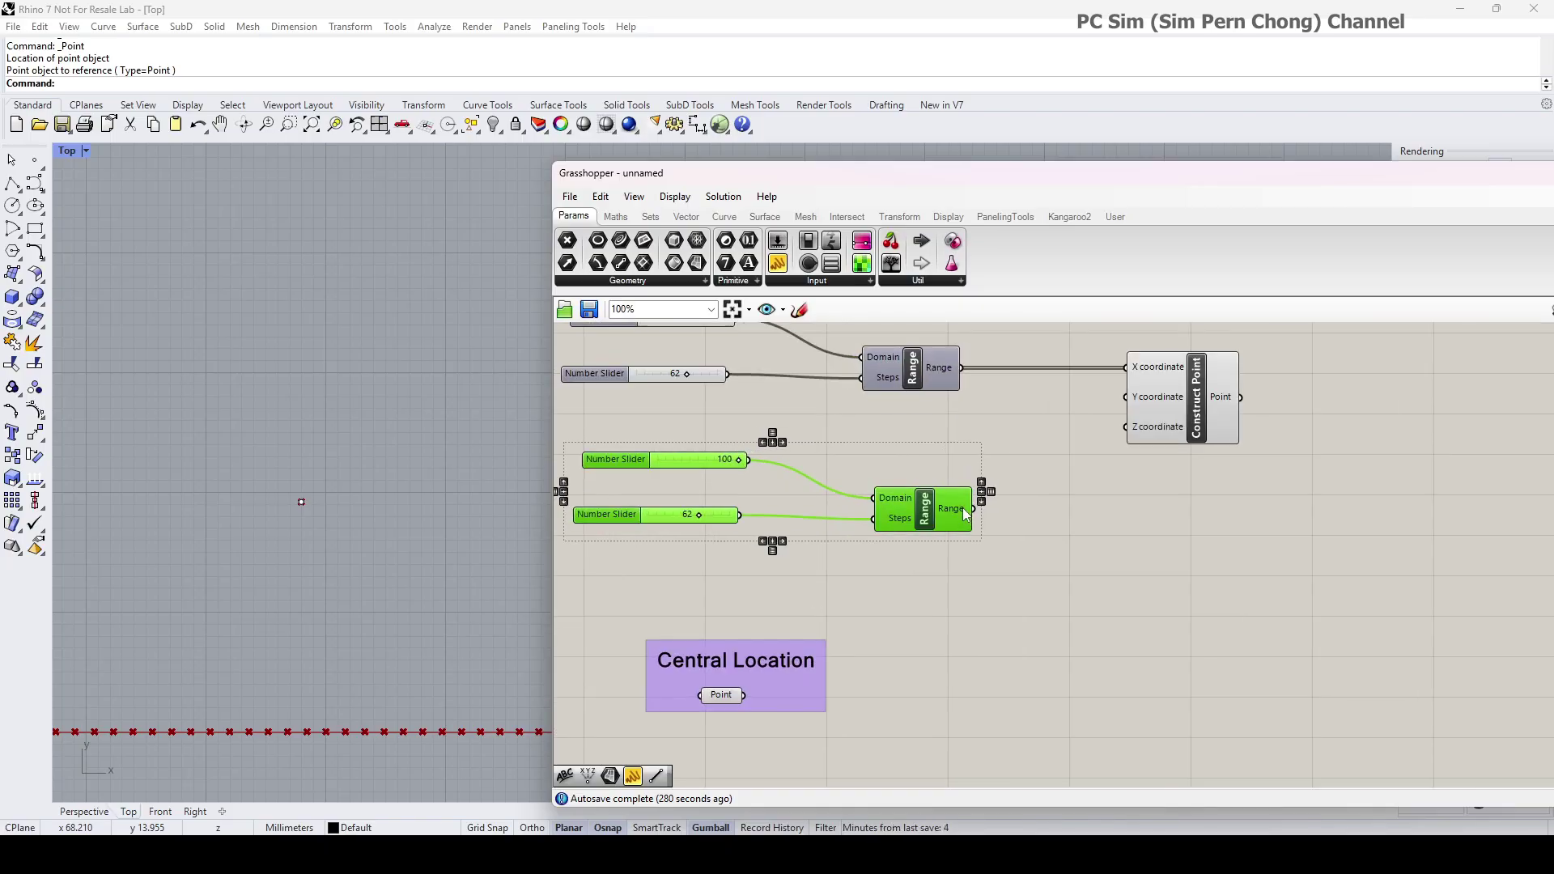
- Set the duplicated Domain slider to 64
click(1042, 526)
right_drag(1045, 534, 1140, 551)
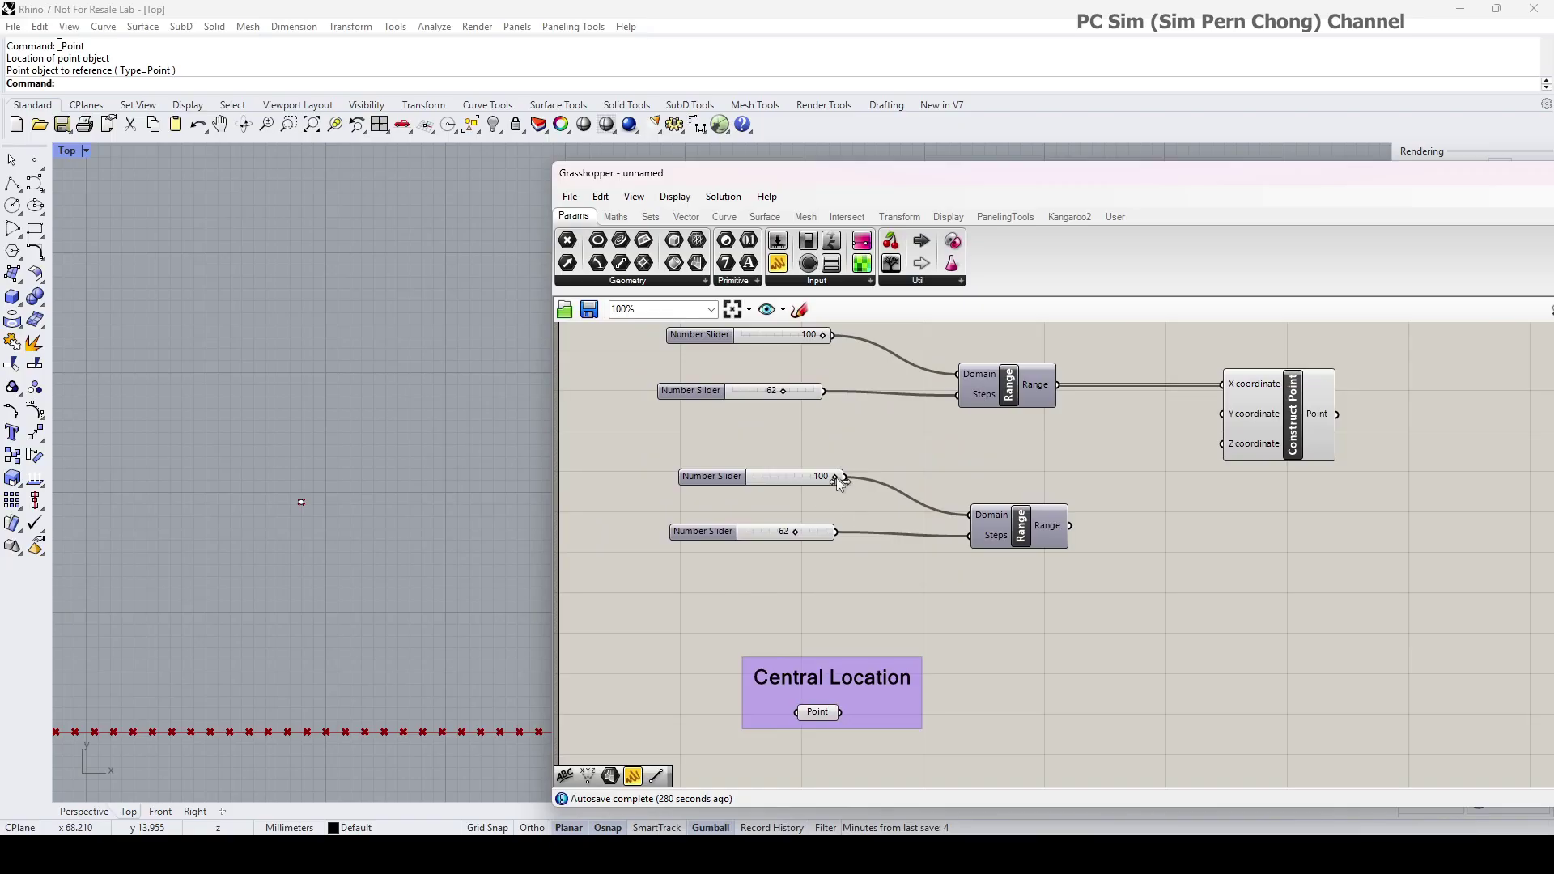
drag(836, 478, 805, 479)
right_drag(822, 487, 817, 490)
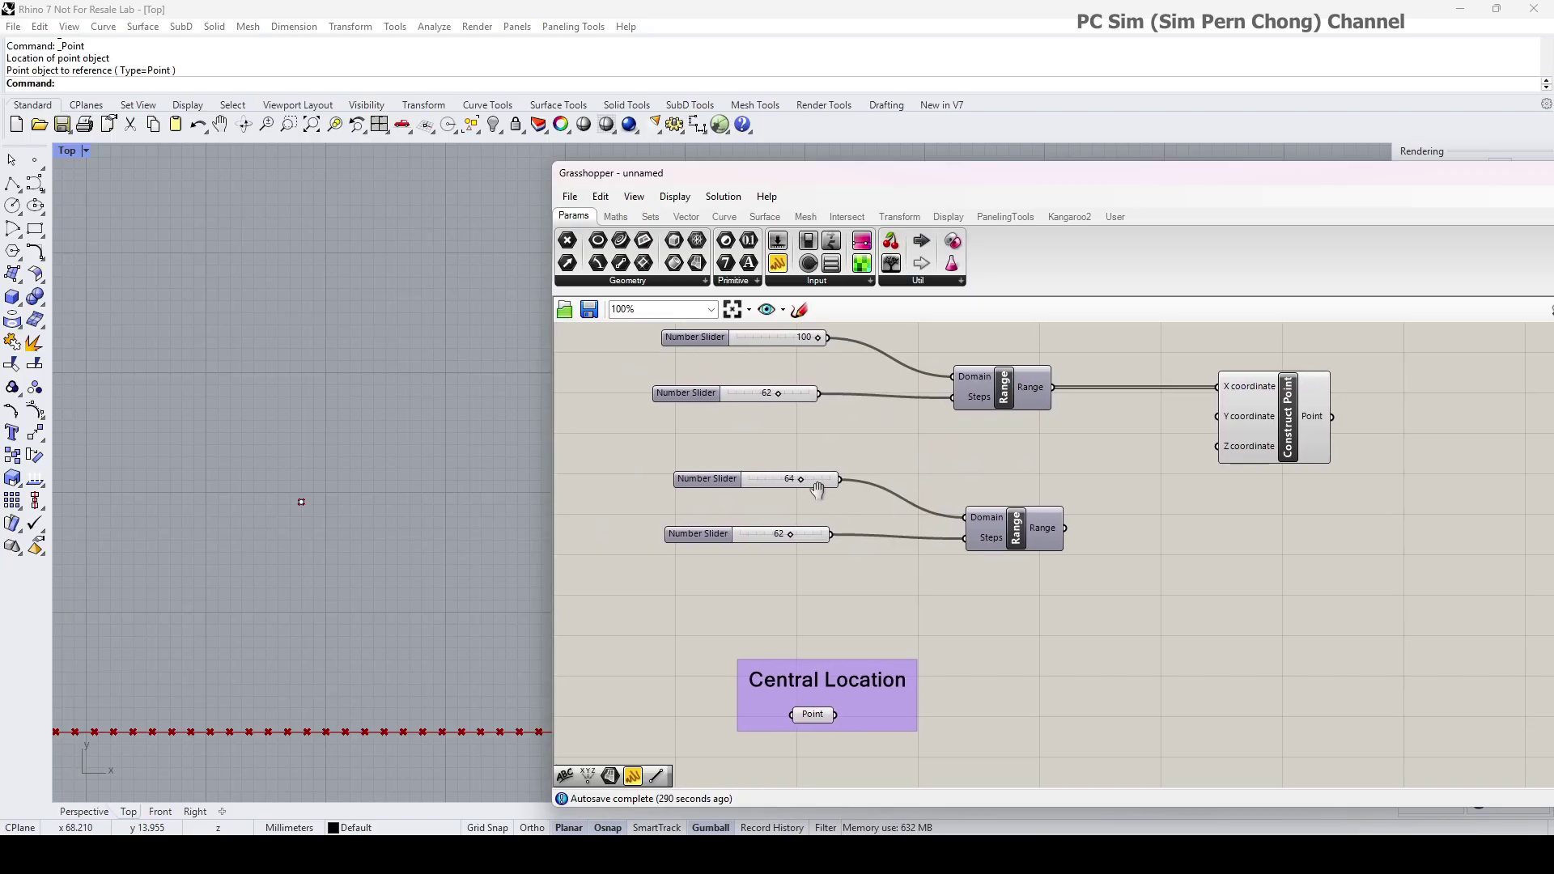
- Wire the original 62 slider to the second Range's Steps as well and delete the duplicated steps slider
drag(993, 529, 968, 526)
drag(790, 398, 983, 540)
click(789, 537)
key(Delete)
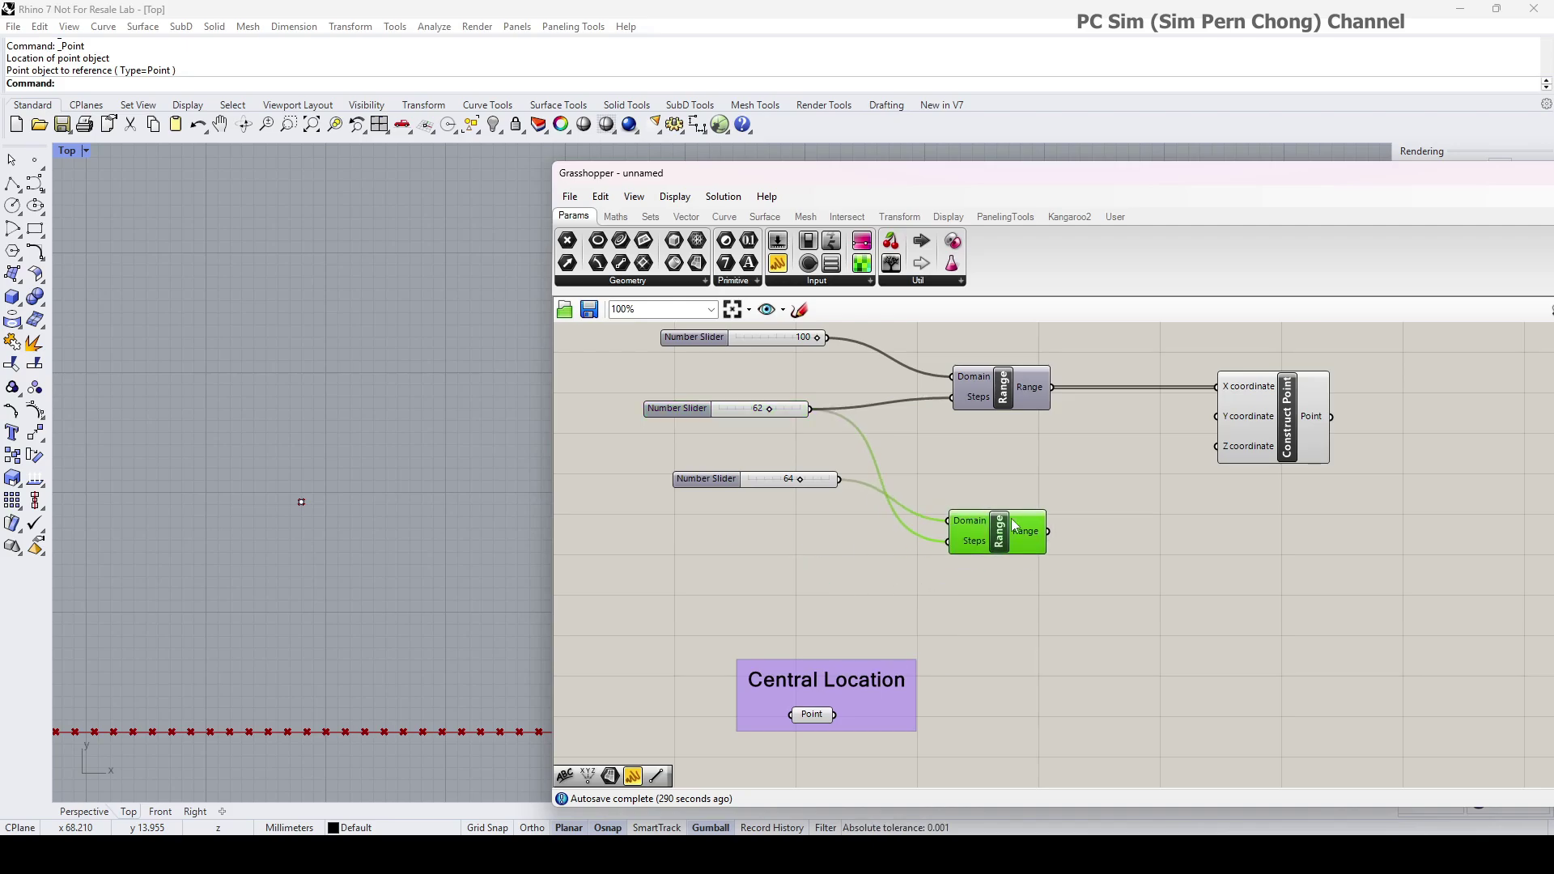
- Examine the two Range setups and the generated point row relative to the central point in the Top viewport
scroll(985, 541, up, 4)
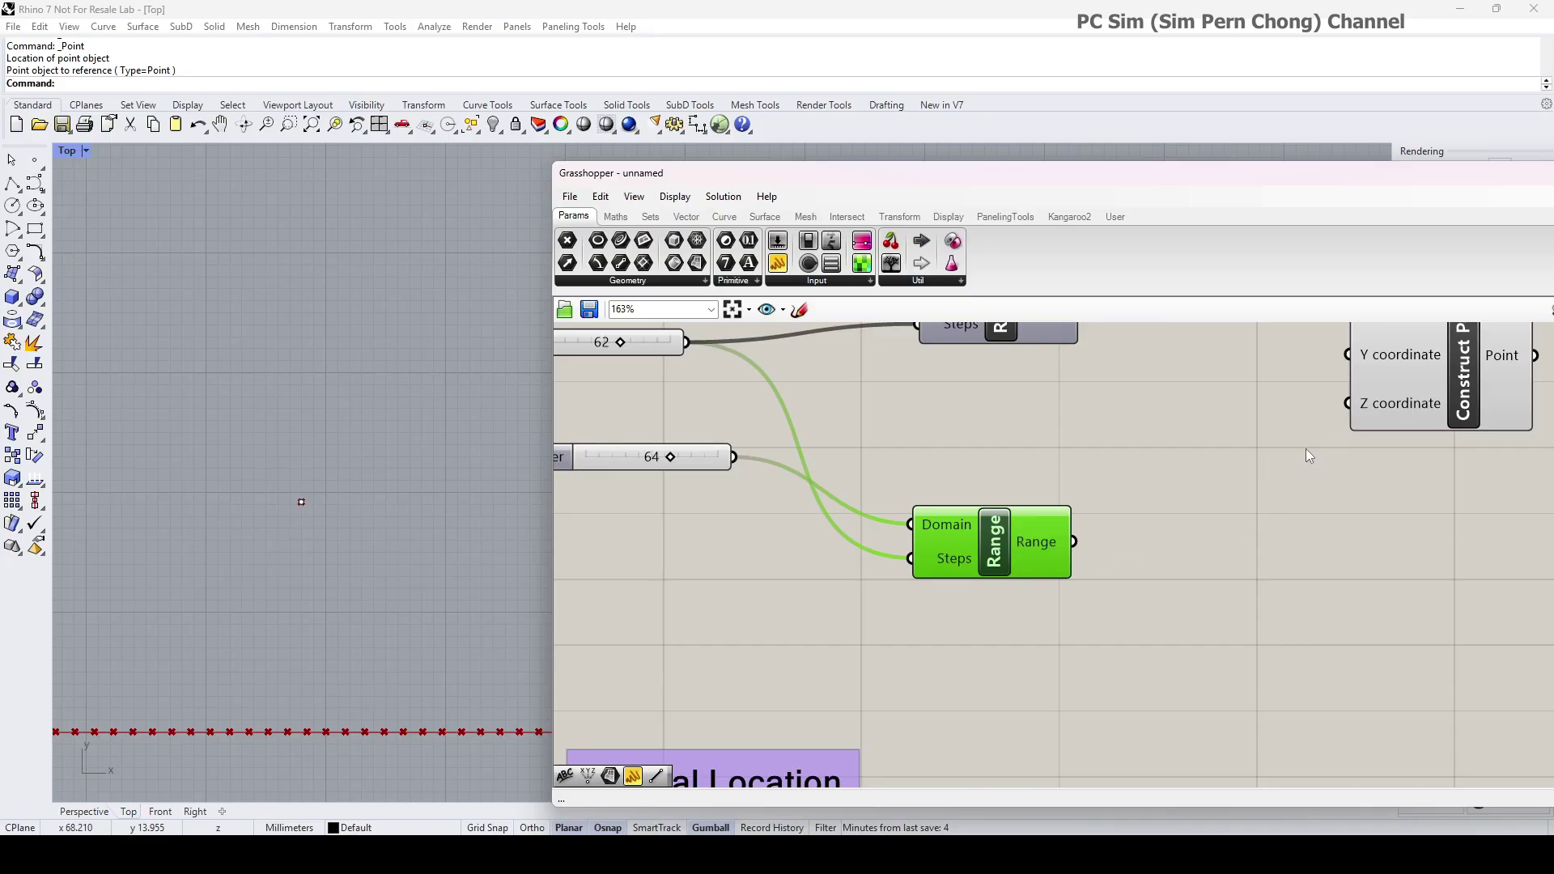
scroll(1304, 449, down, 2)
right_drag(1295, 527, 1107, 550)
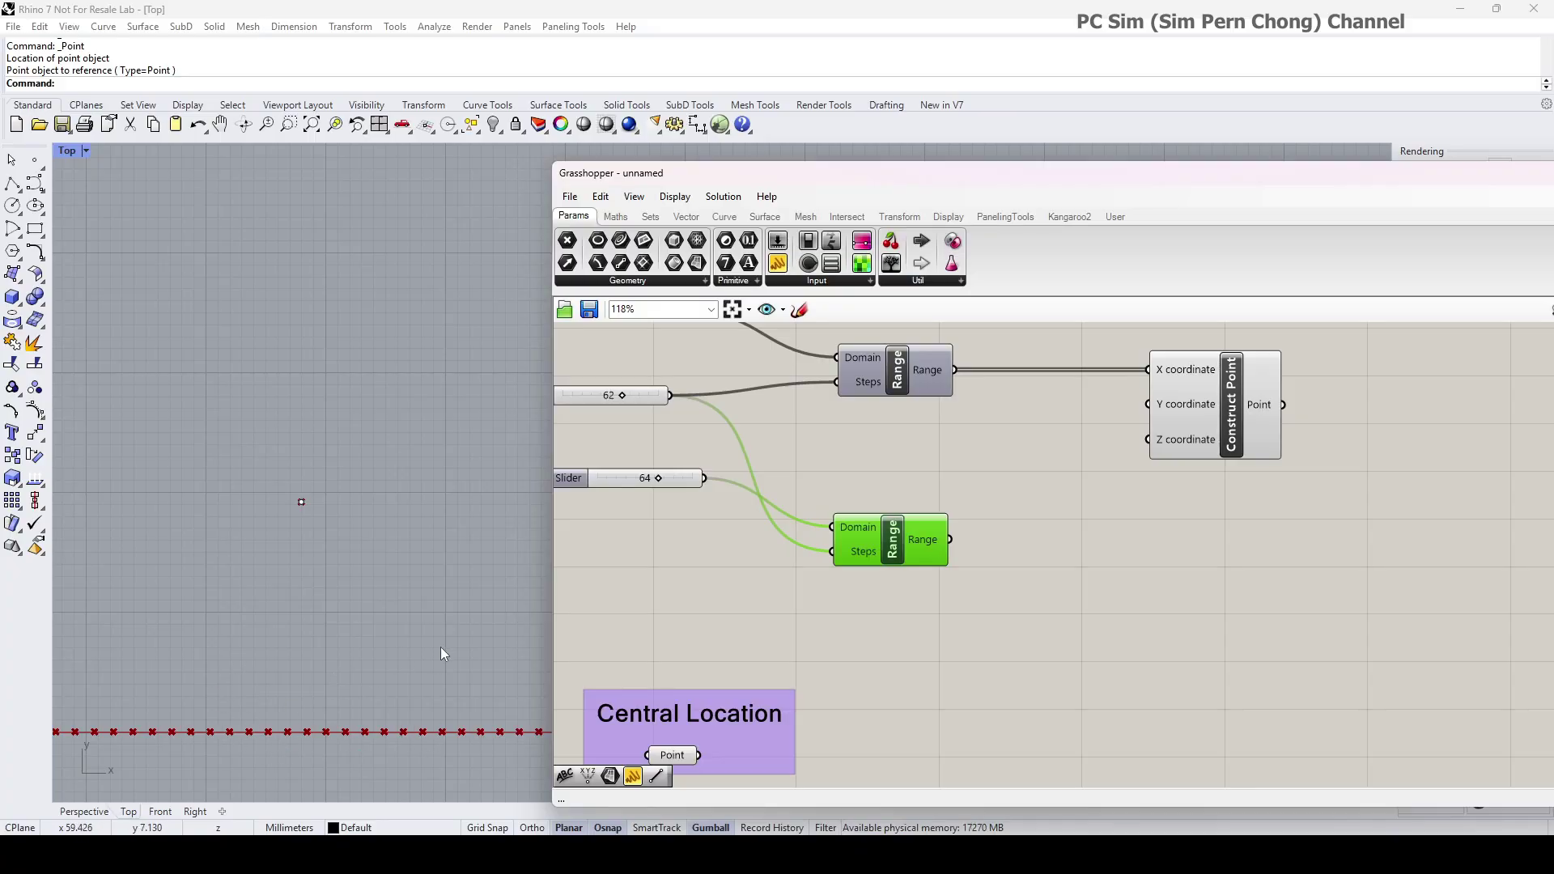
scroll(924, 576, down, 3)
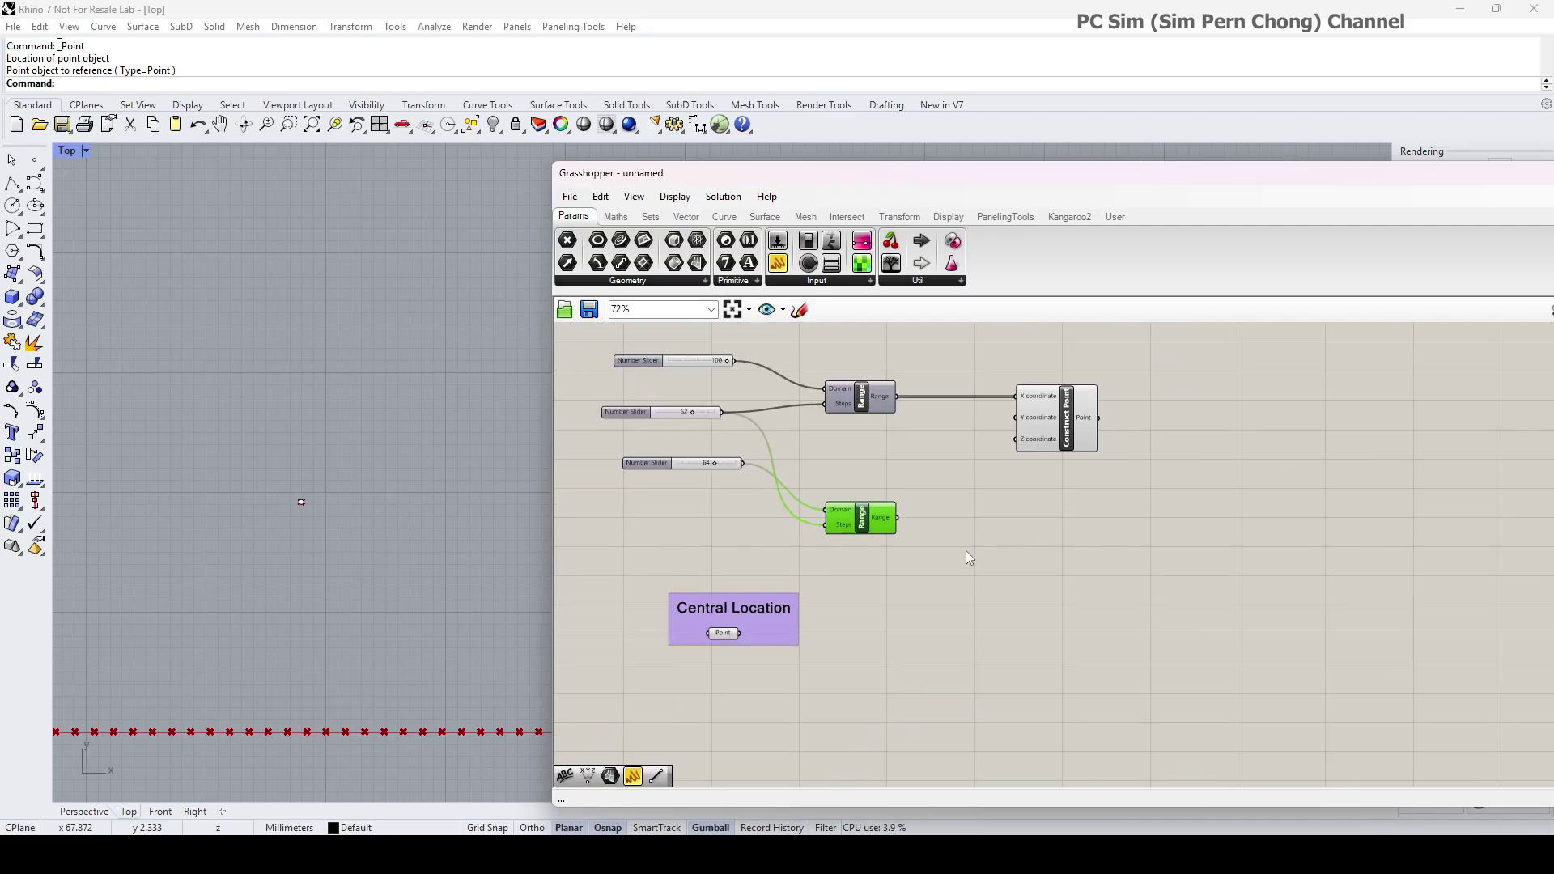
right_drag(965, 550, 868, 542)
click(931, 429)
drag(928, 423, 939, 429)
right_drag(890, 515, 1082, 525)
scroll(440, 619, down, 4)
right_drag(440, 626, 180, 597)
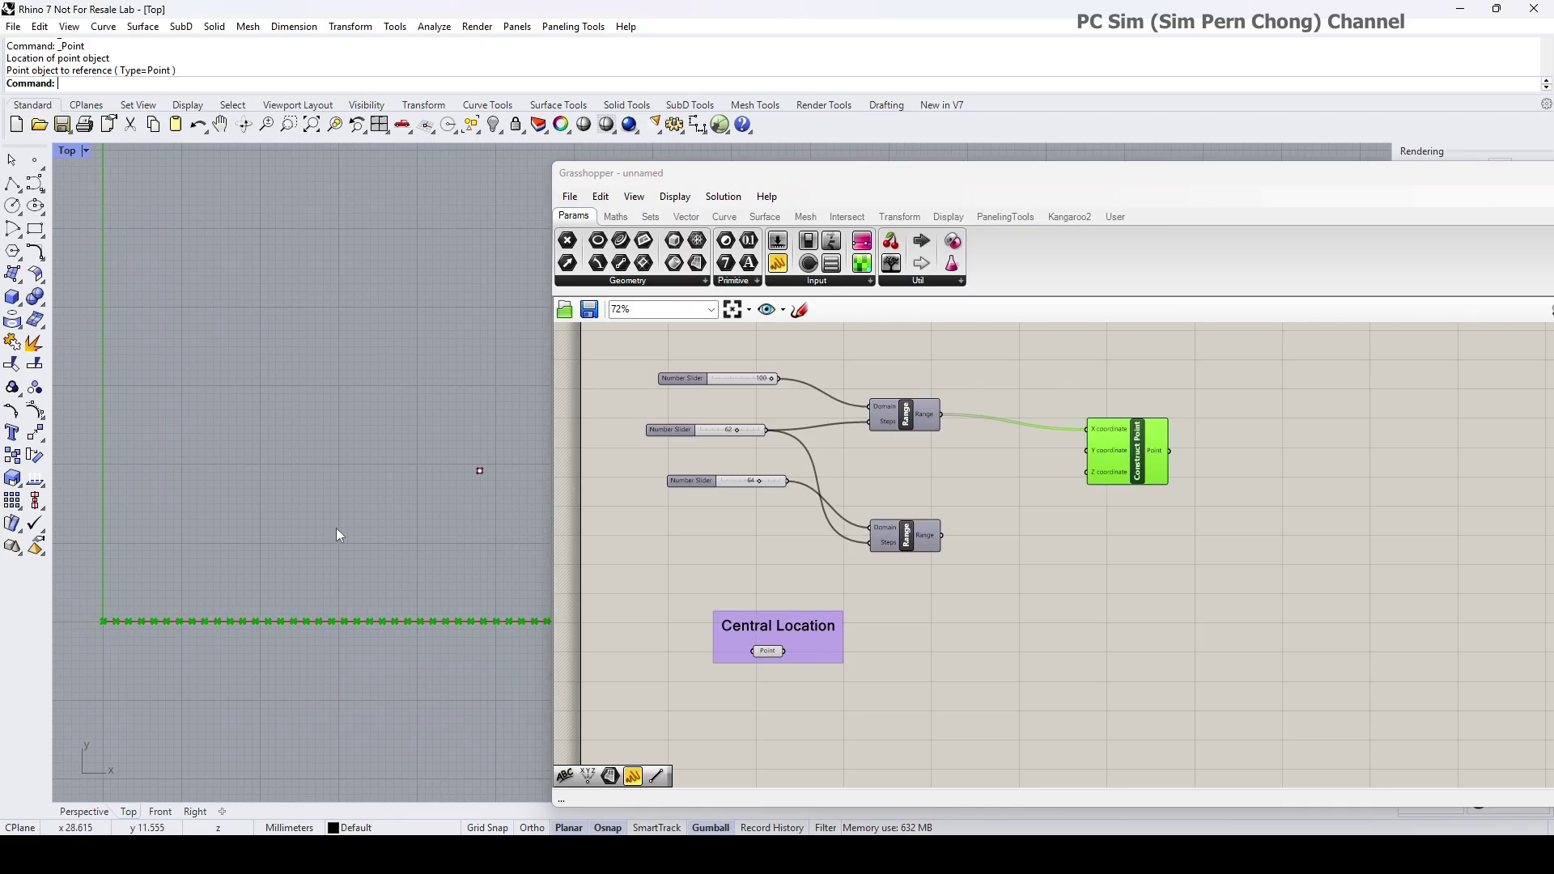
right_drag(100, 632, 85, 672)
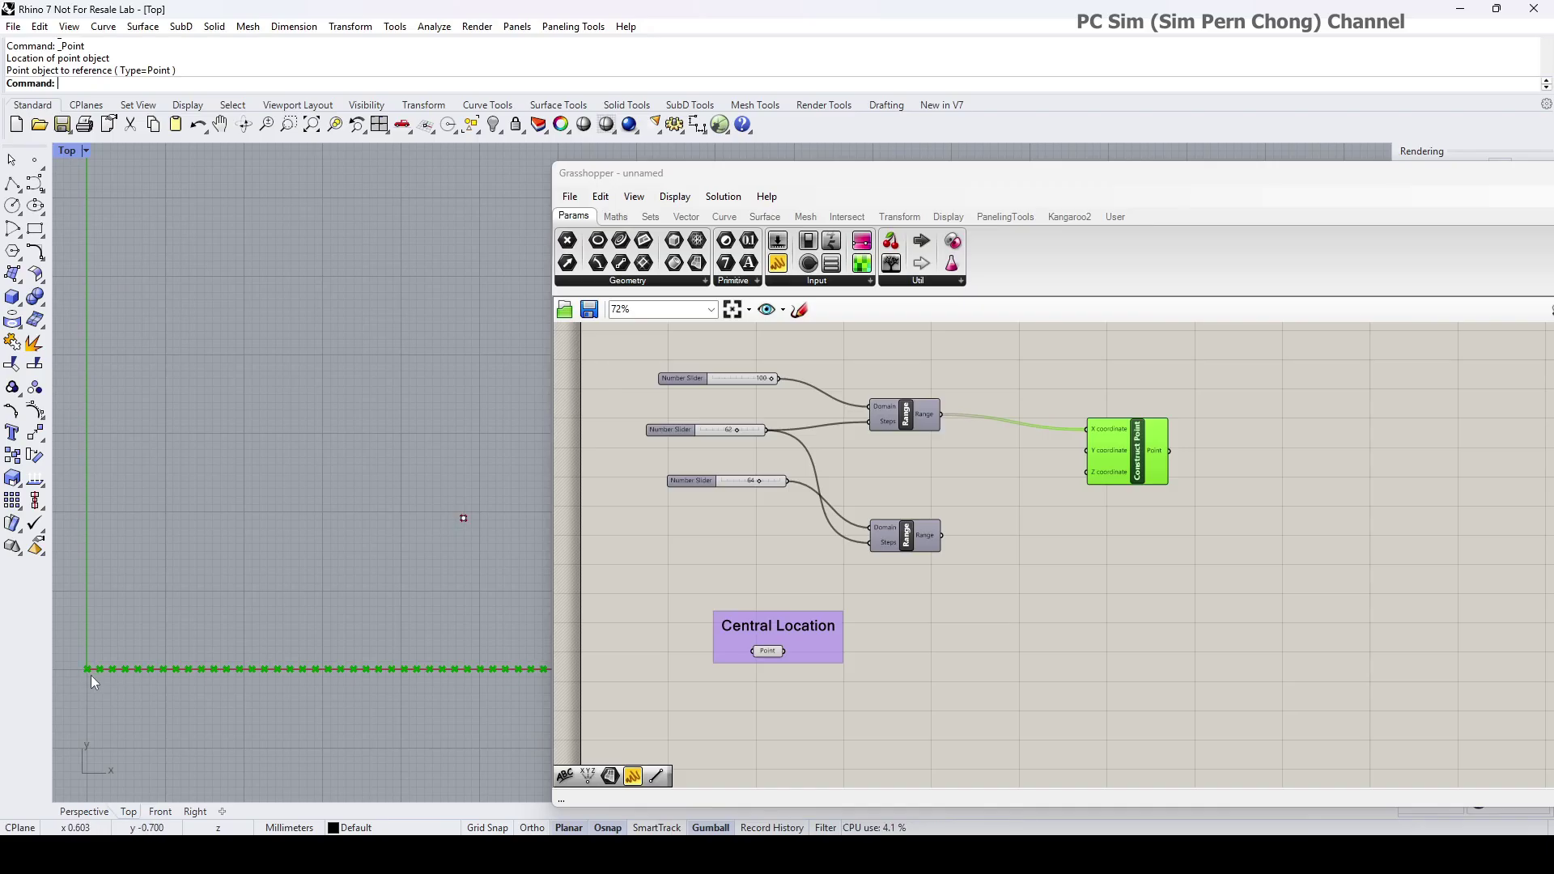
- Add a Distance component below the Construct Point component
click(811, 633)
right_drag(1117, 624, 904, 572)
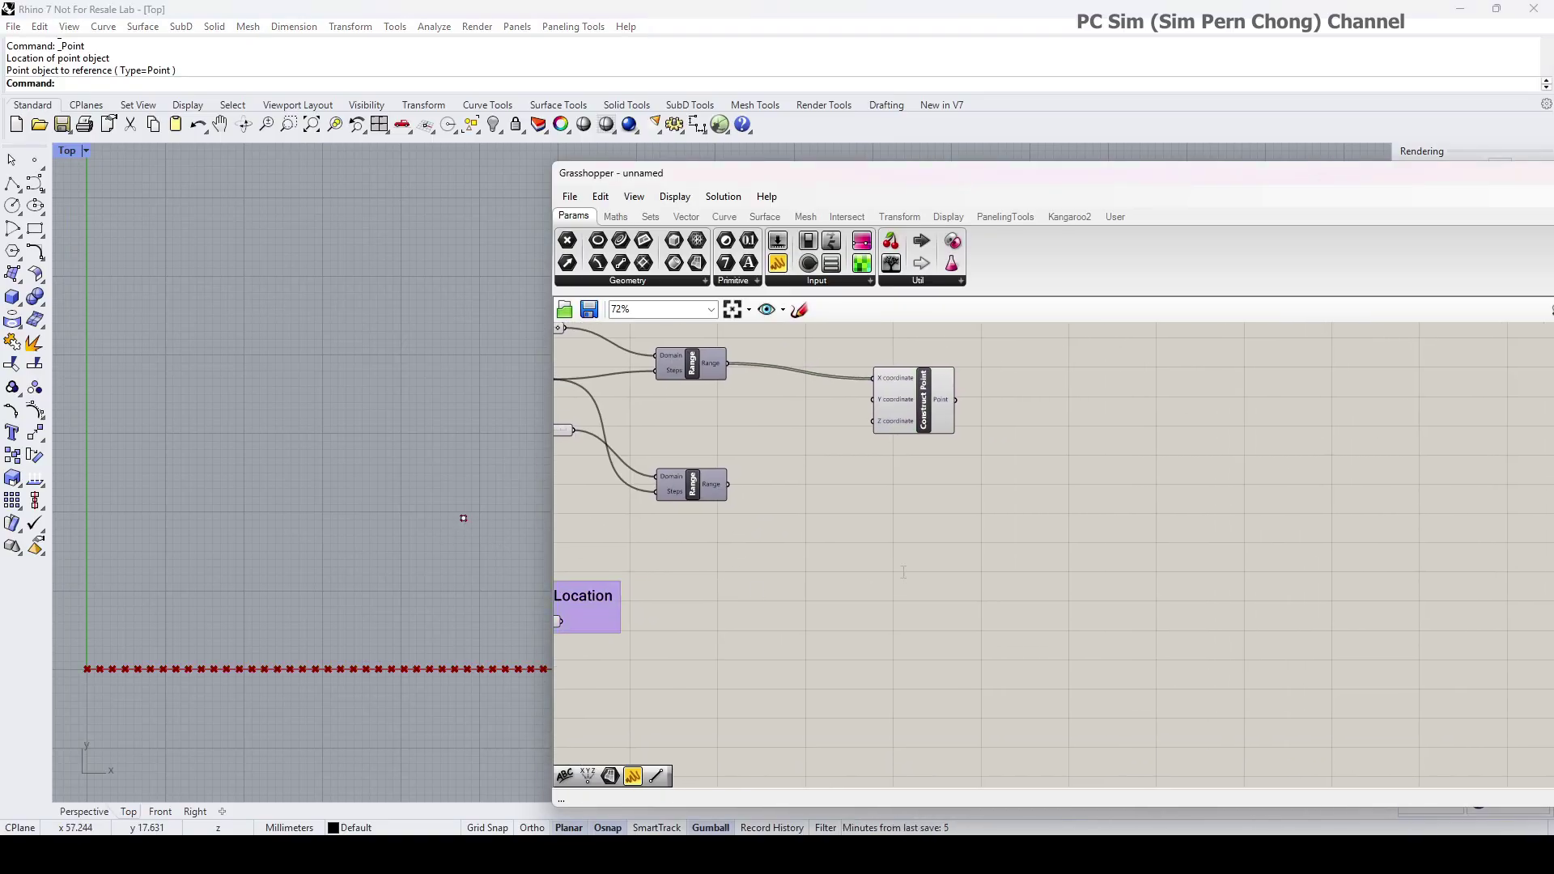
double_click(903, 572)
text(dis)
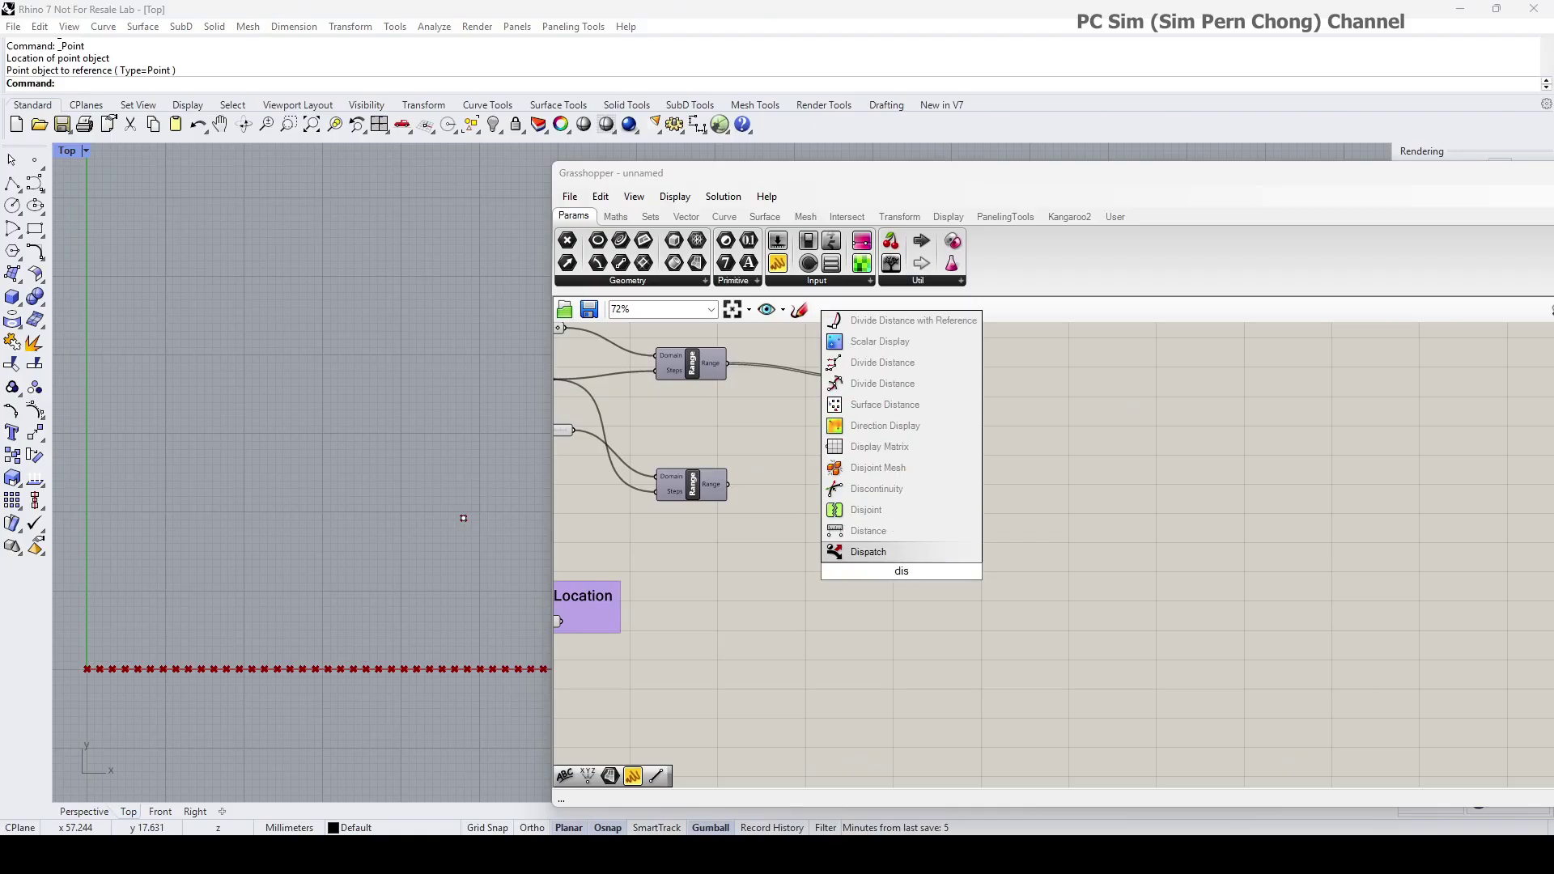
click(904, 531)
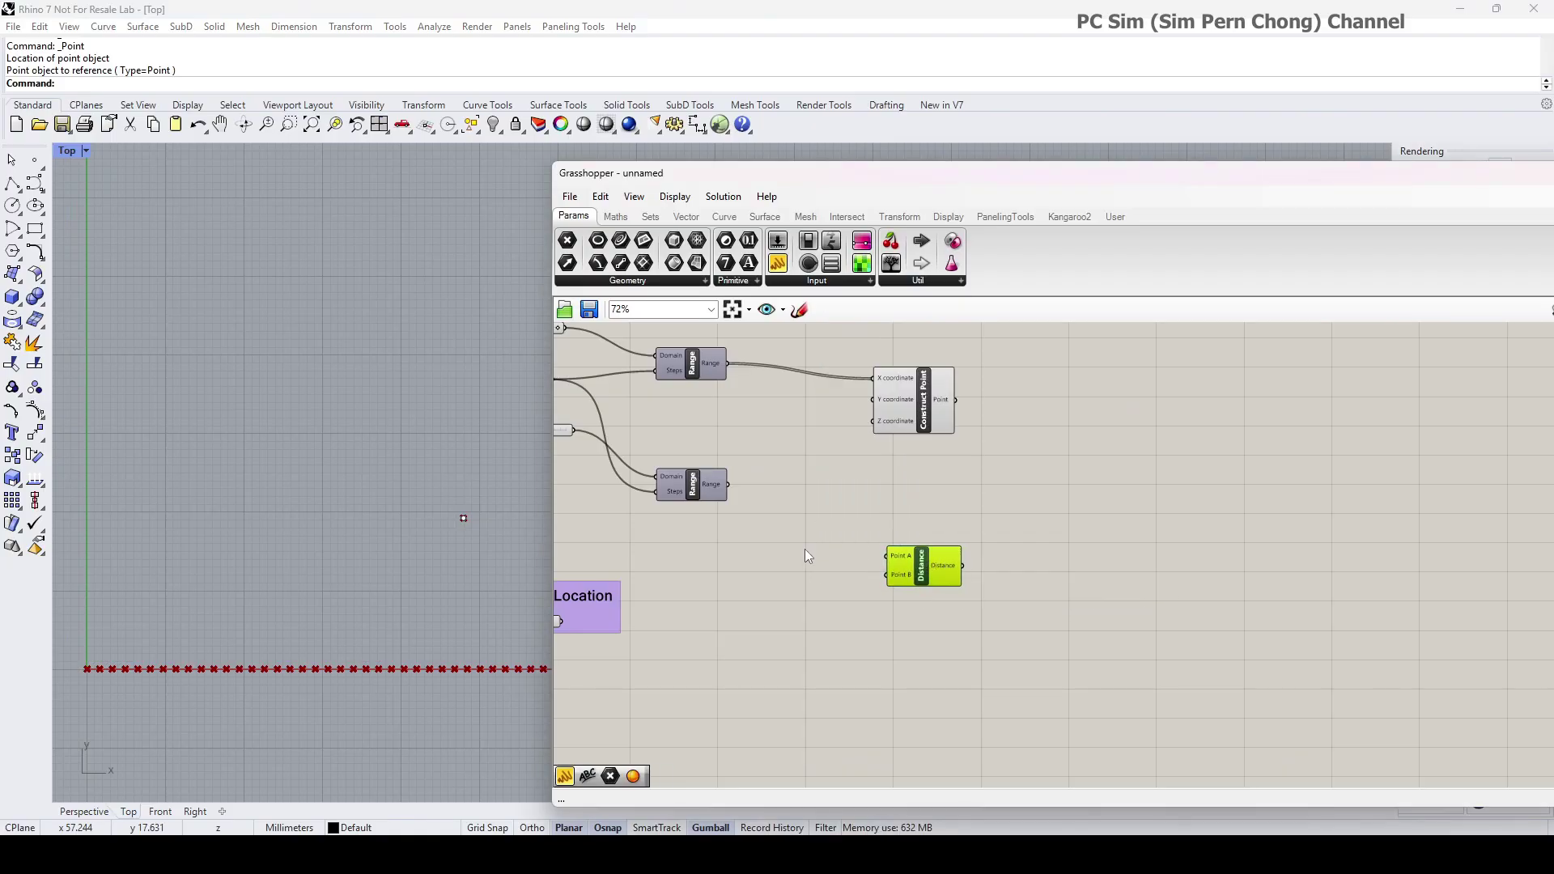
- Align the Distance component with the Central Location group and wire that group's Point into Point A
right_drag(805, 549, 1003, 519)
click(769, 625)
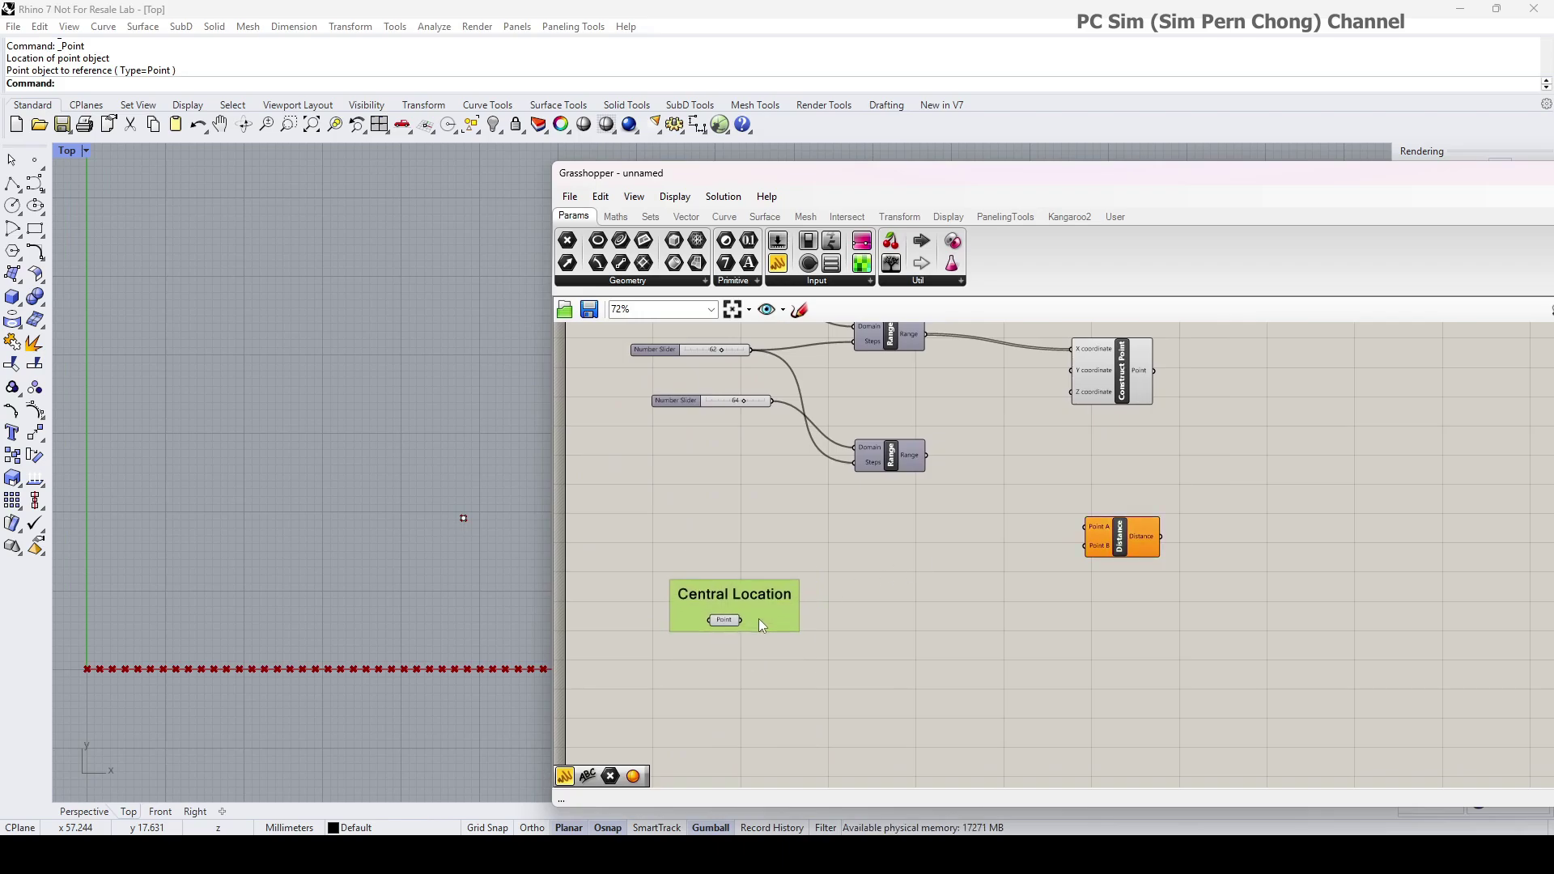
drag(760, 619, 763, 616)
drag(1123, 518, 1123, 613)
scroll(761, 625, up, 1)
scroll(761, 625, up, 1)
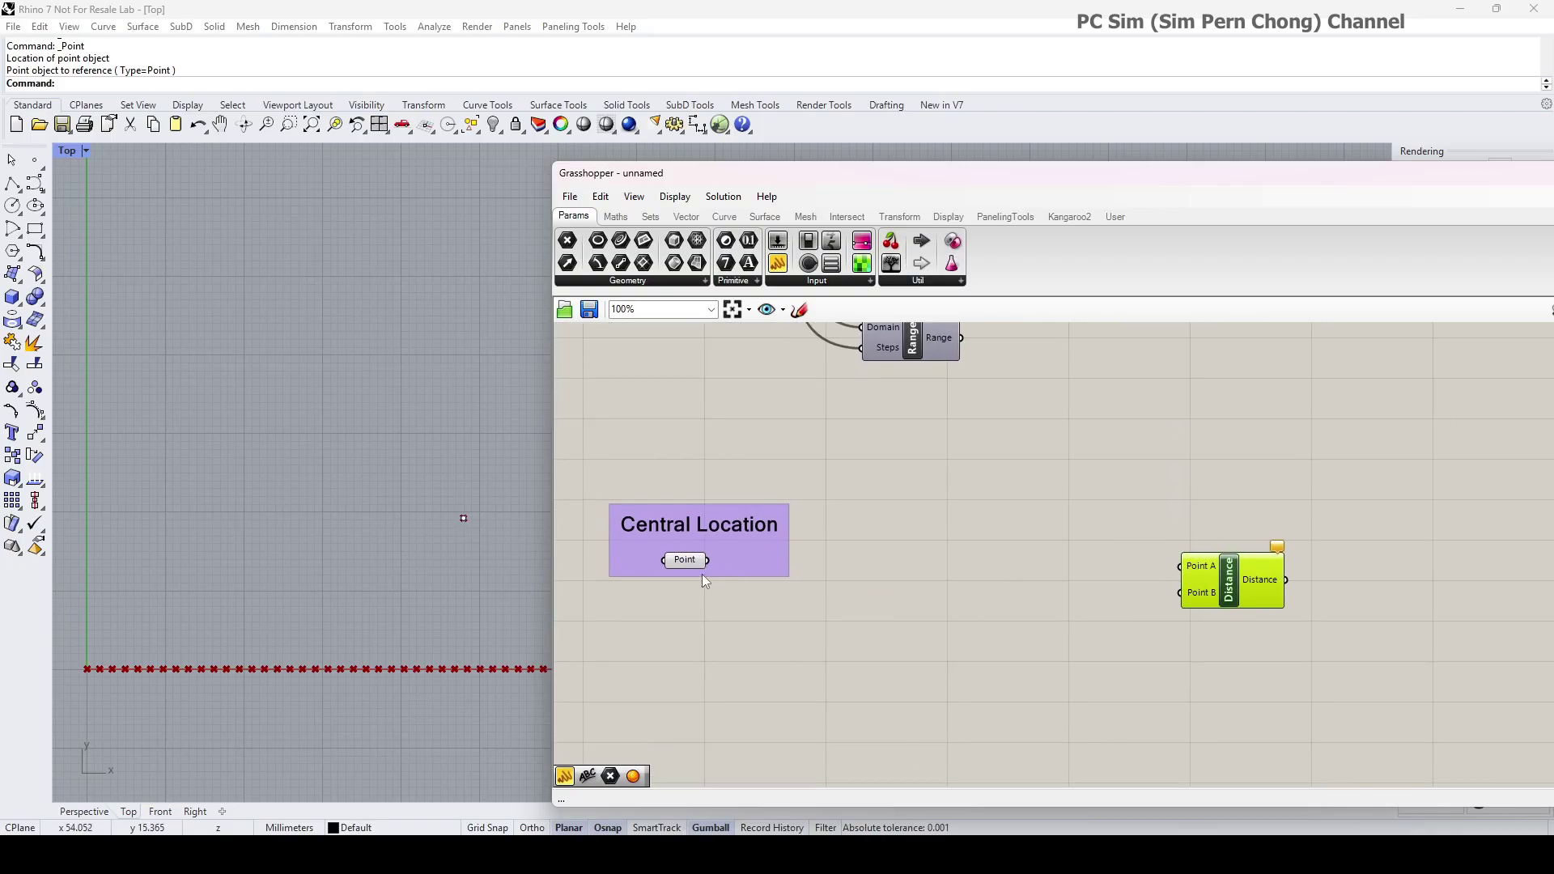
drag(709, 561, 1179, 567)
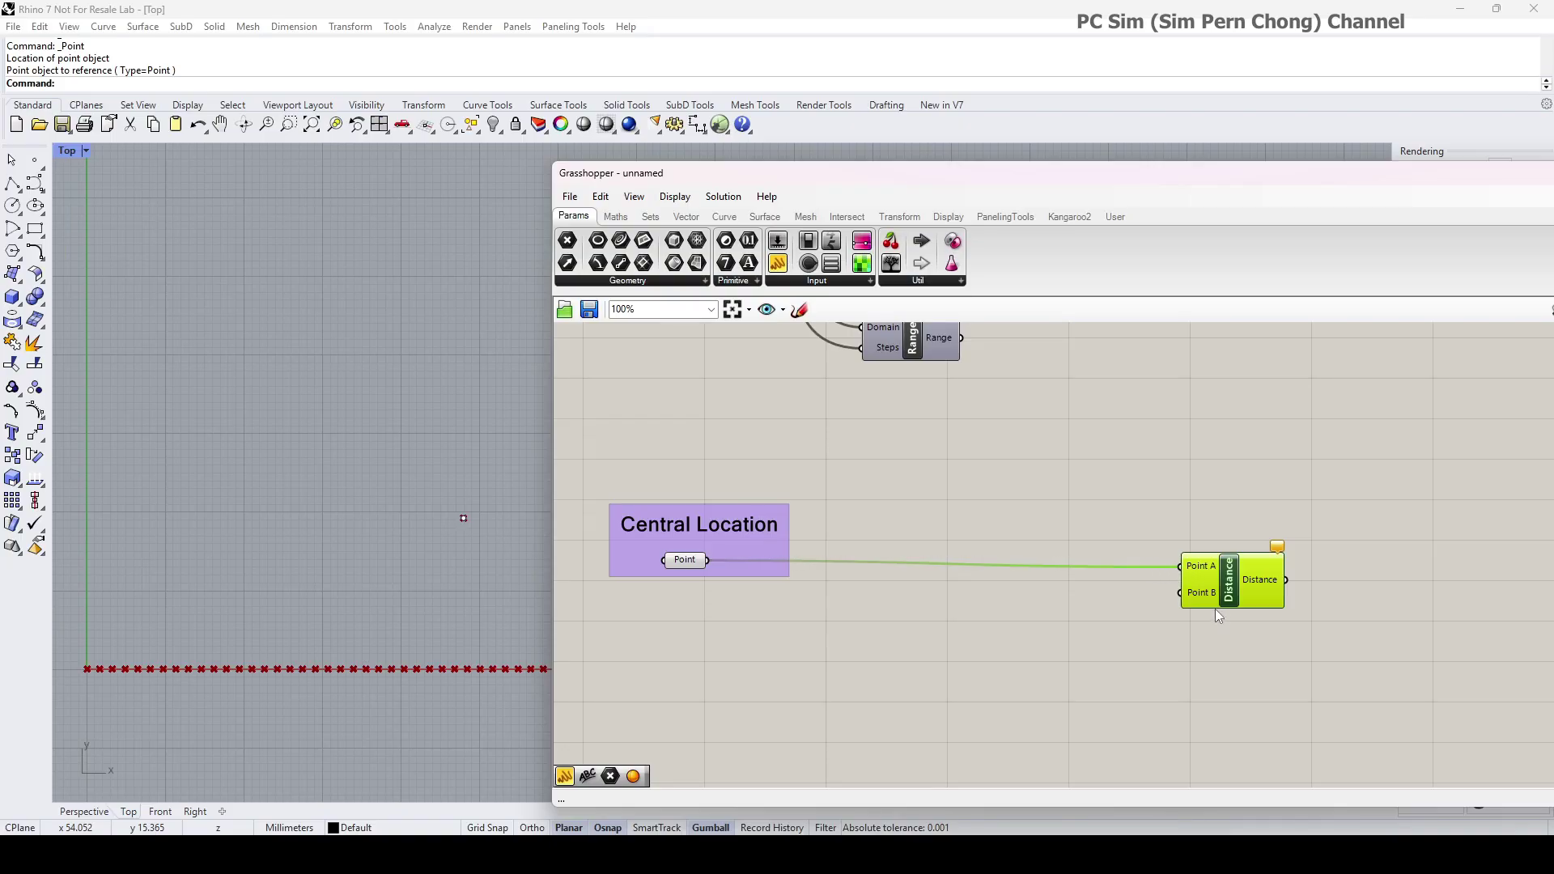
- Wire the Construct Point output into the Distance component's Point B, shifting both components to make room
right_drag(1073, 502, 1092, 662)
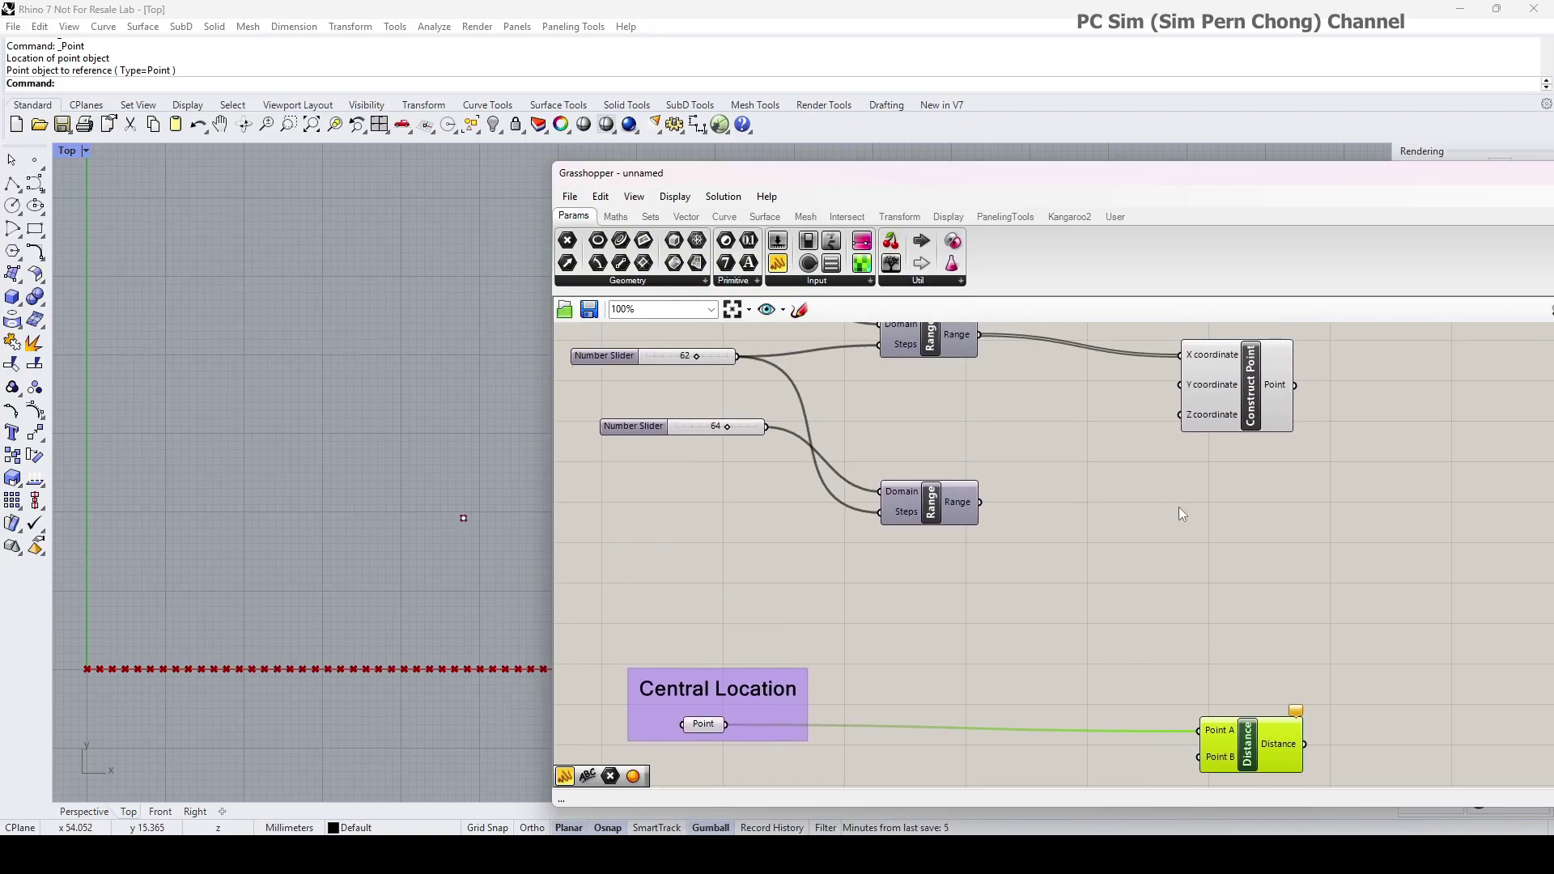
right_drag(1183, 508, 1074, 556)
right_drag(1137, 687, 1092, 593)
drag(1107, 689, 1212, 688)
right_drag(1175, 509, 1199, 567)
drag(1109, 414, 1086, 436)
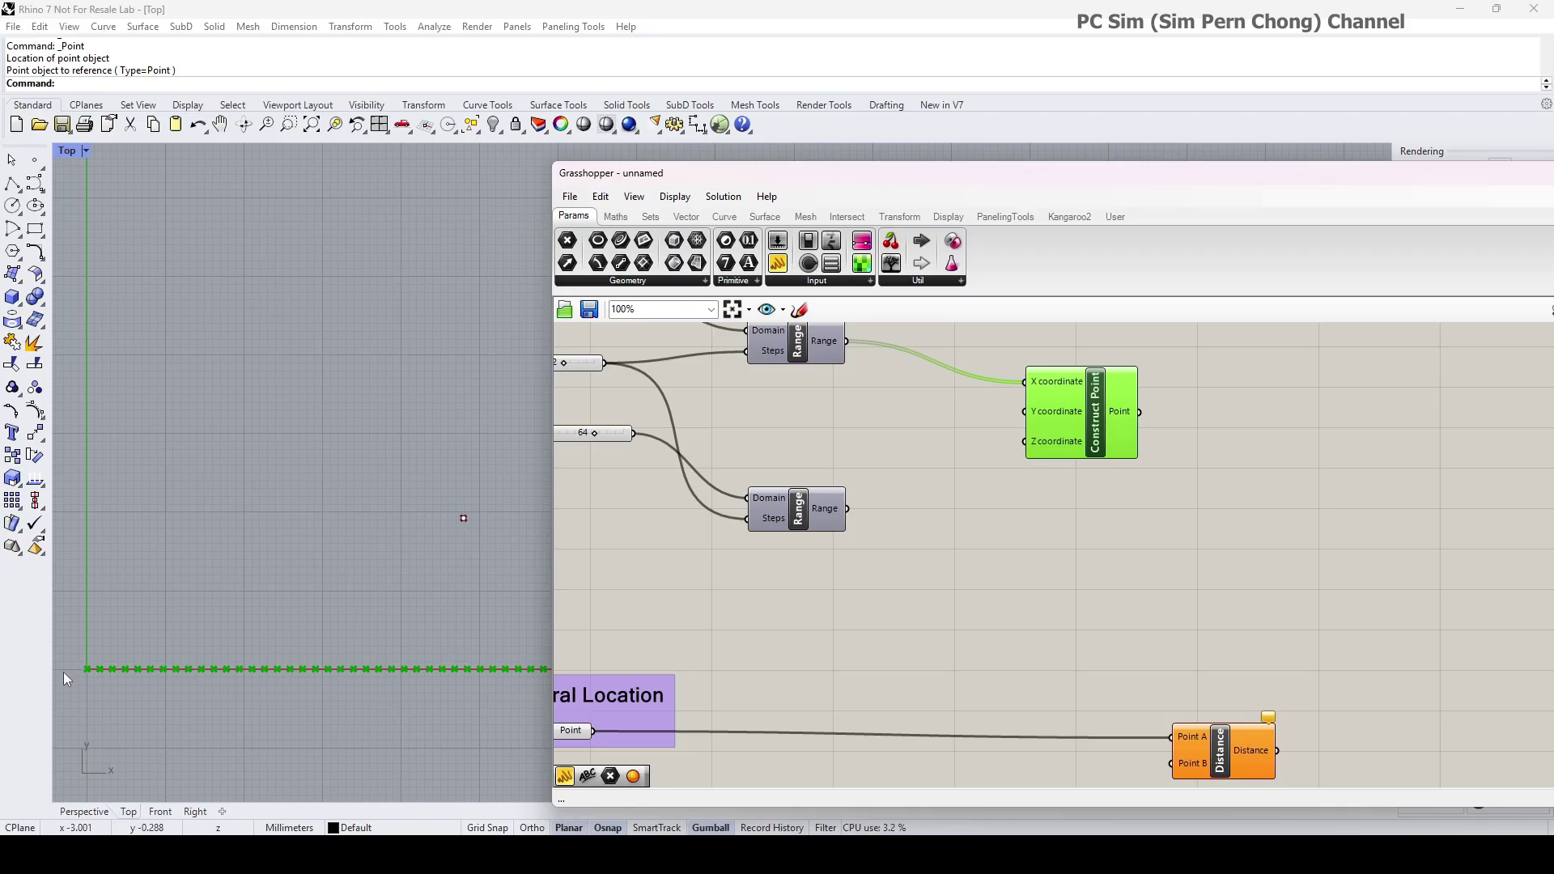
drag(1094, 440, 1026, 454)
right_drag(1004, 447, 920, 391)
drag(1026, 502, 1089, 708)
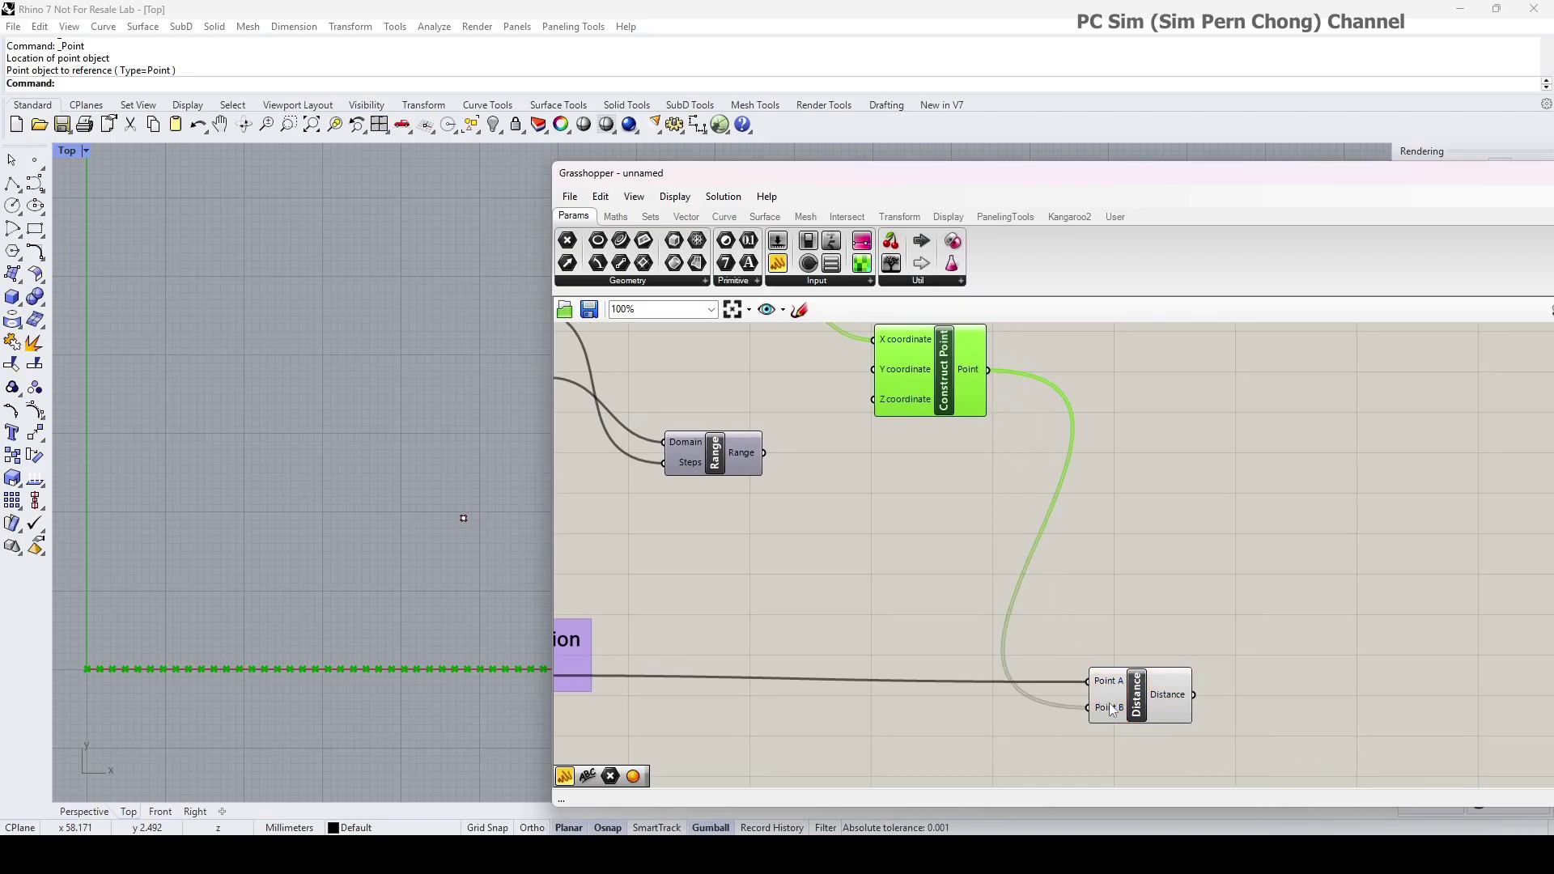
- Add a Panel beside the Distance component, feed it the Distance output and lengthen it to list more values
right_drag(1096, 691, 931, 586)
drag(1013, 587, 1007, 556)
double_click(1136, 486)
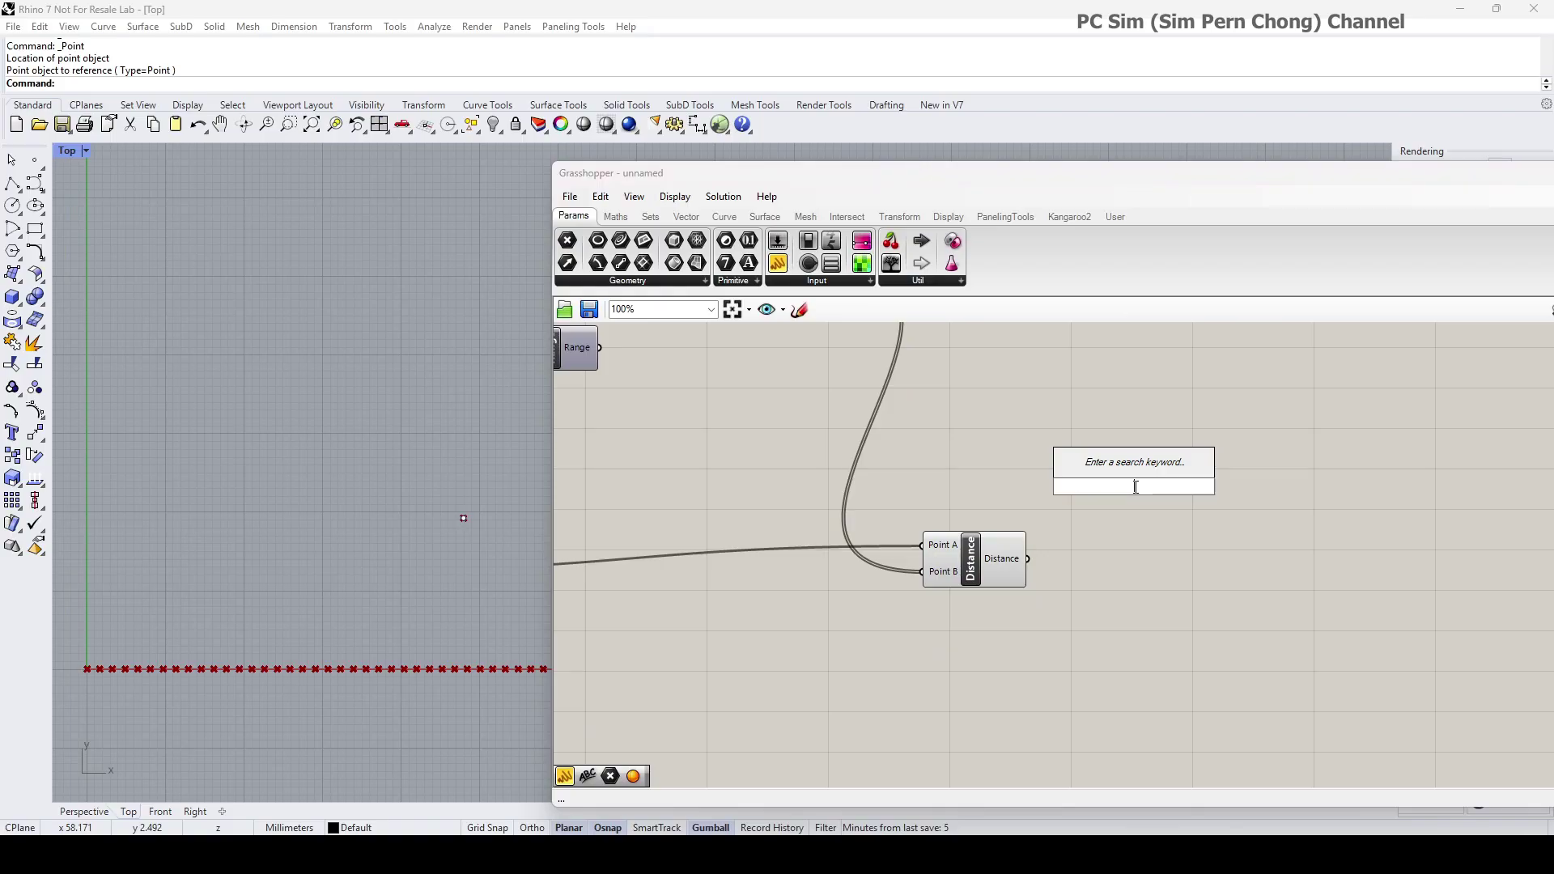
text(pan)
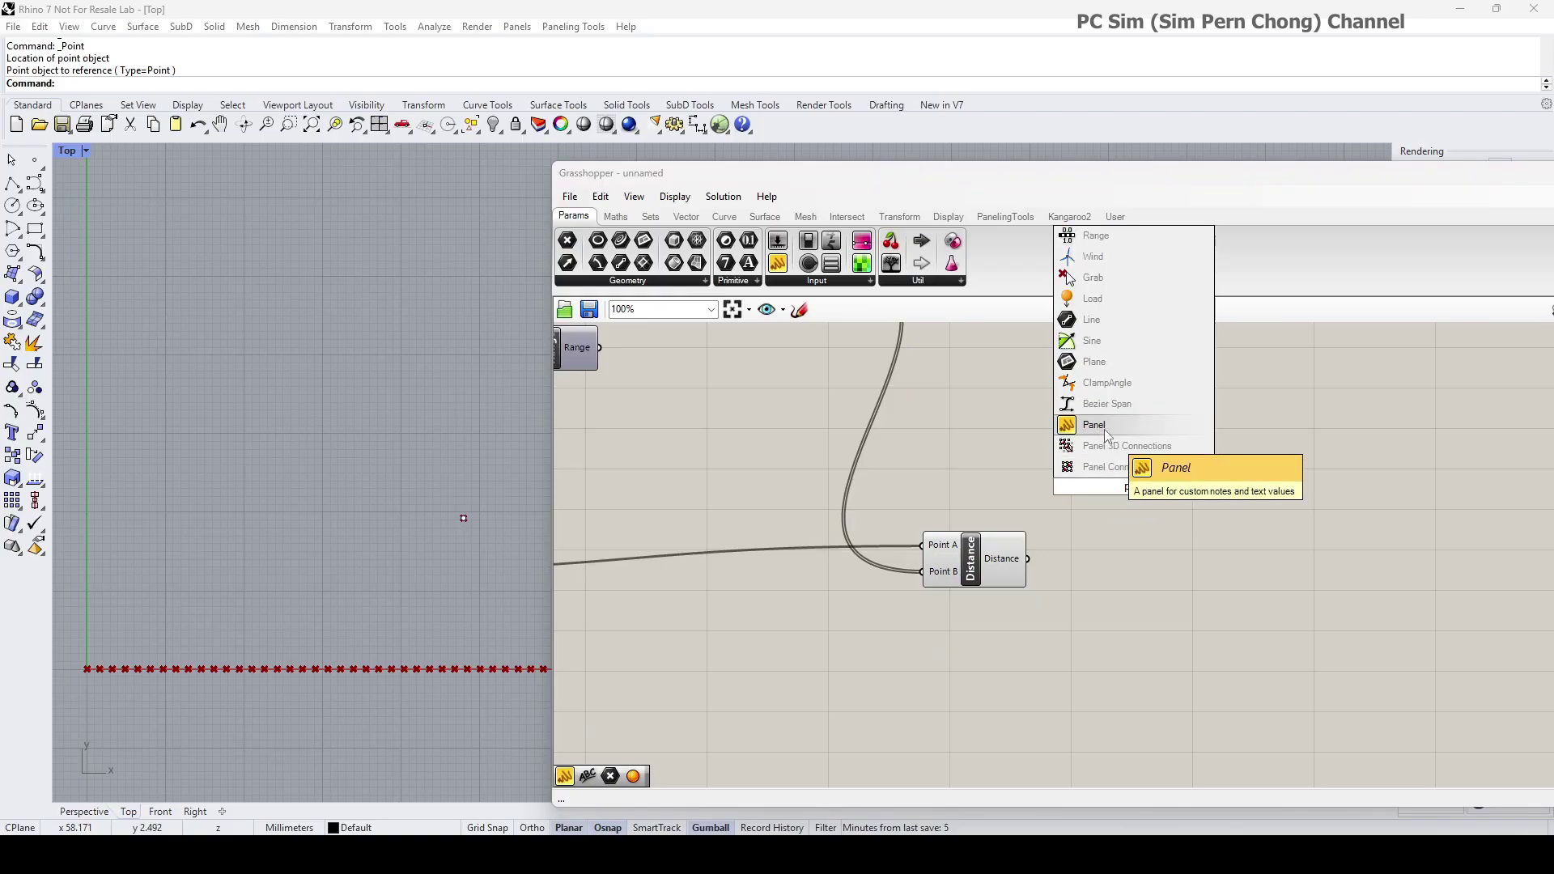
click(1088, 425)
drag(1029, 559, 1068, 486)
drag(1144, 528, 1144, 743)
drag(1121, 468, 1189, 483)
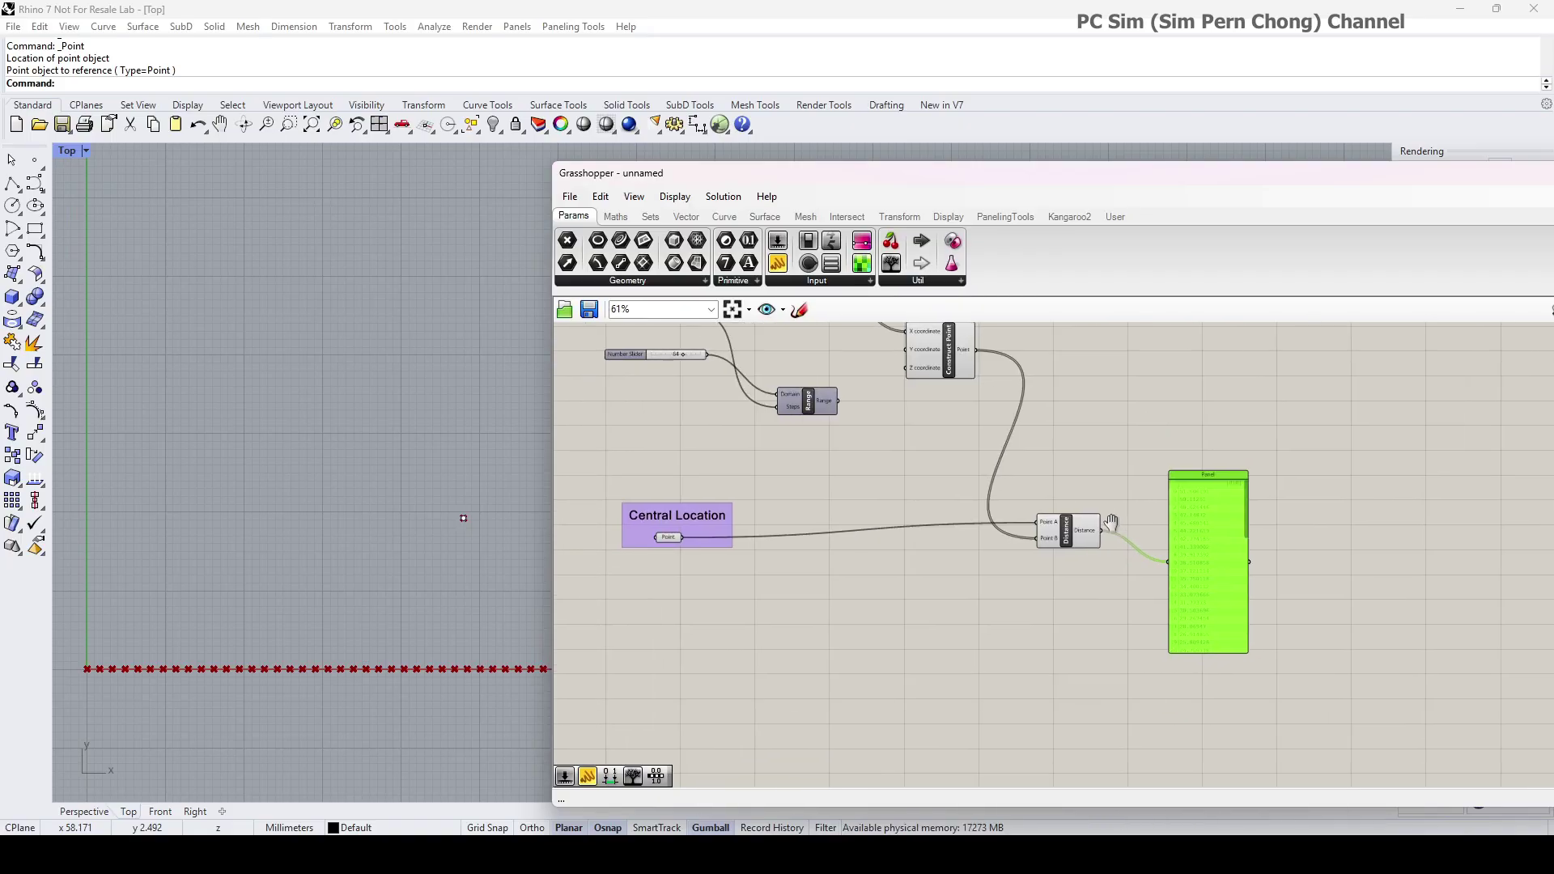
- Shift the second Range component and add a Sine component below the Distance component
drag(819, 408, 877, 459)
scroll(785, 638, down, 2)
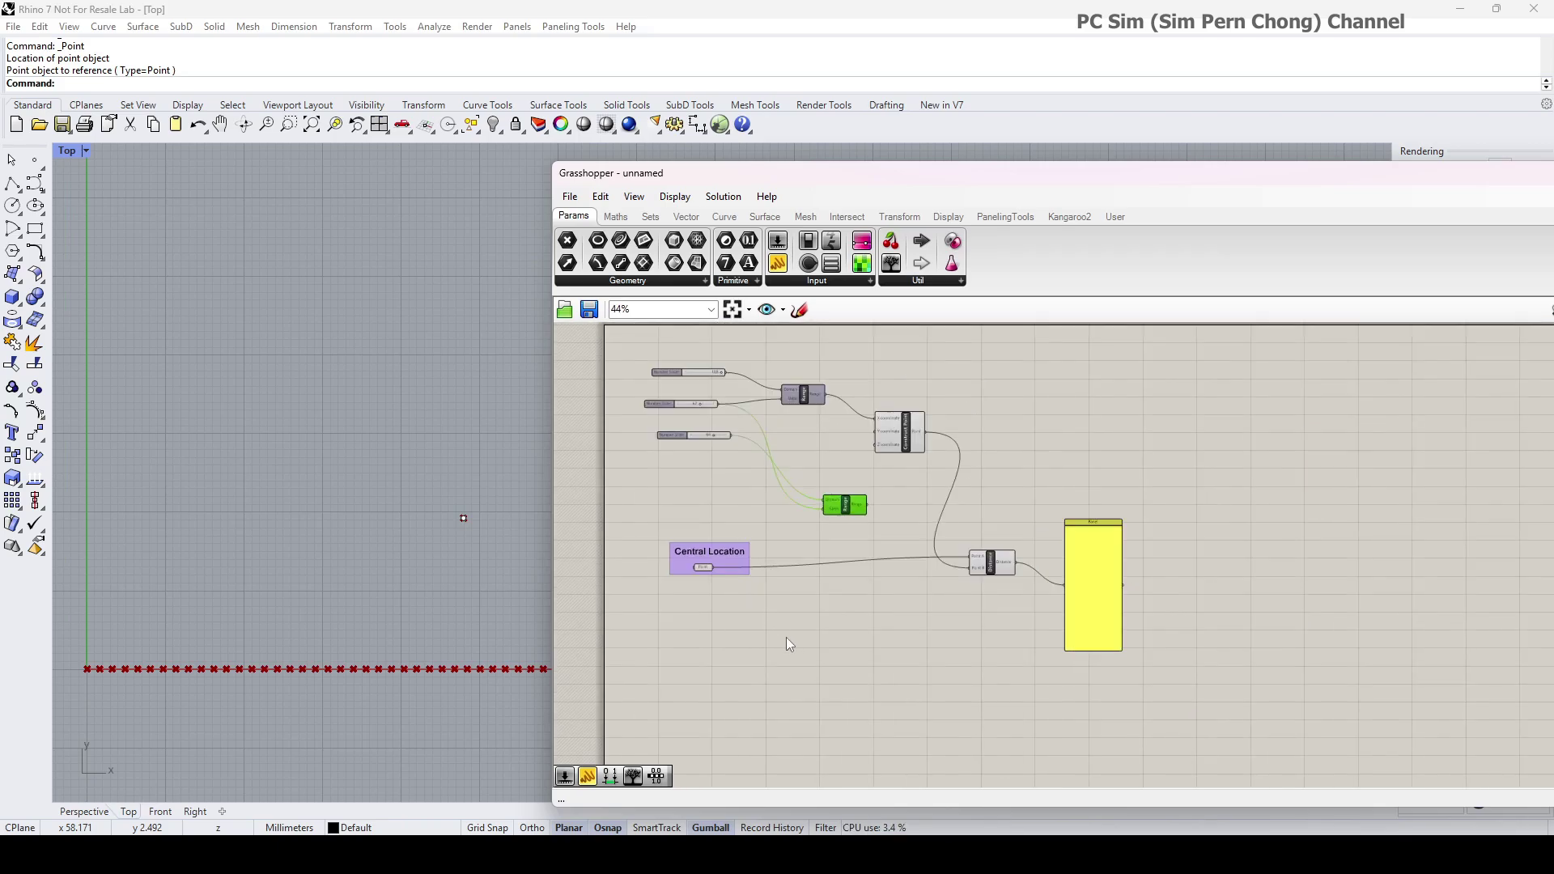
scroll(781, 623, up, 2)
scroll(832, 607, up, 2)
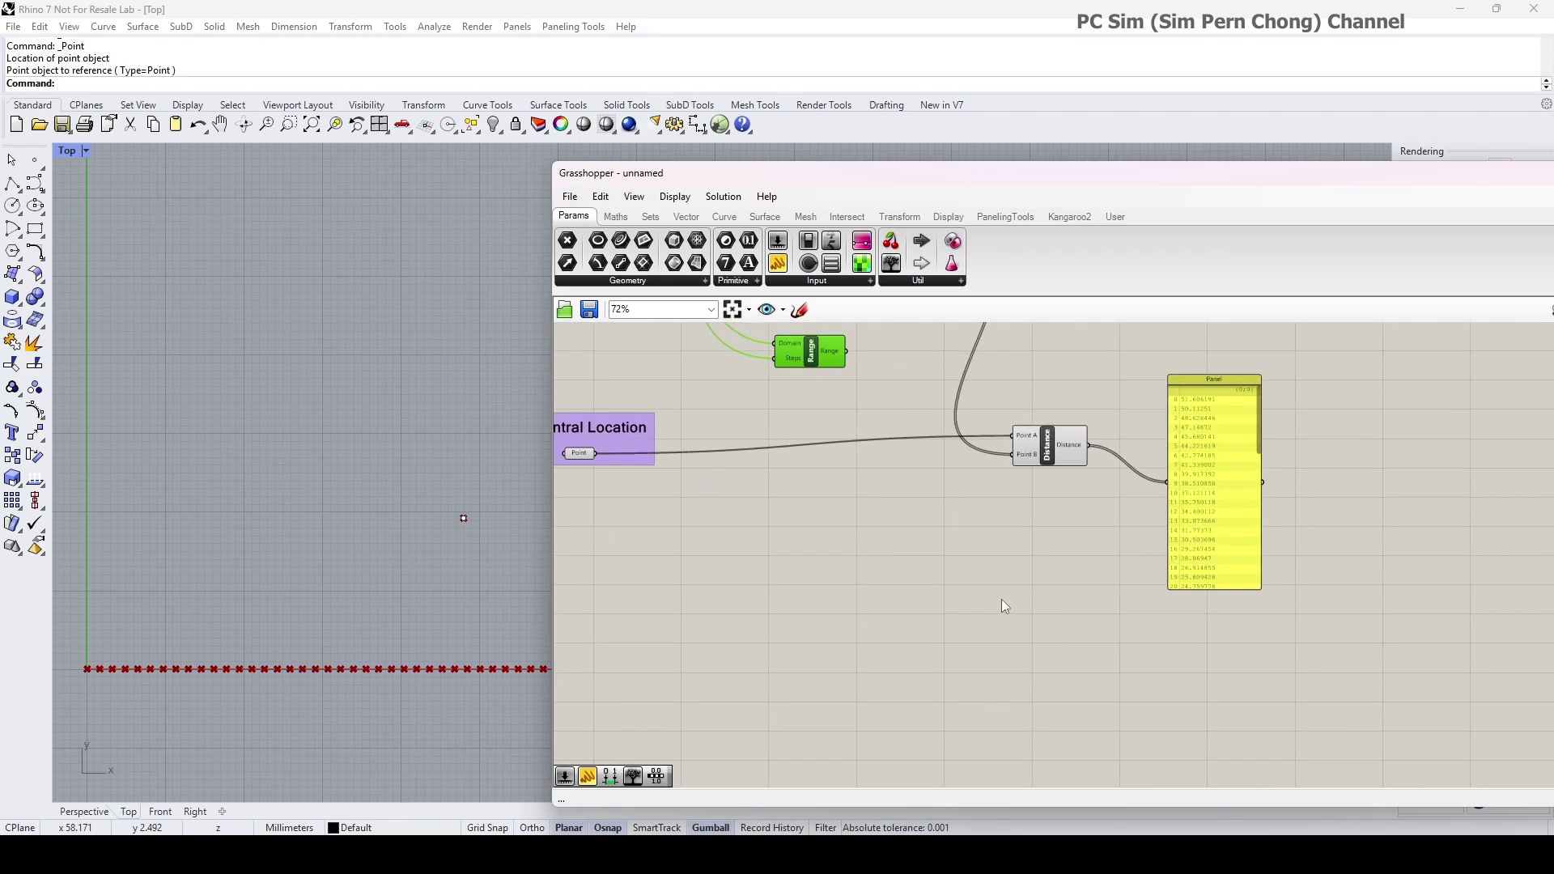
right_drag(1026, 660, 800, 539)
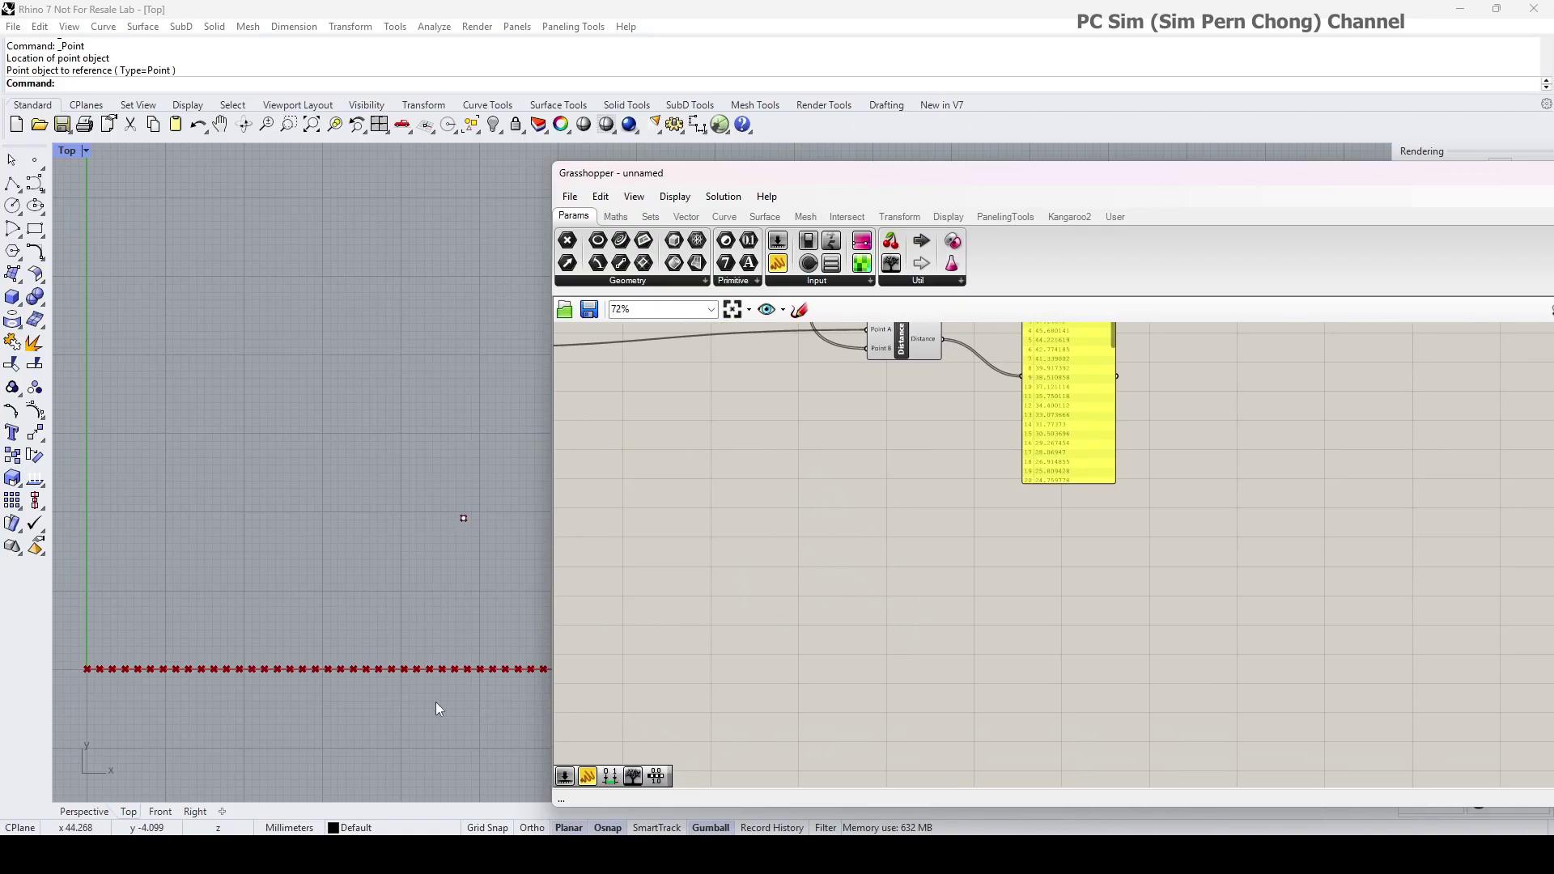
right_drag(886, 571, 931, 599)
double_click(922, 596)
text(s)
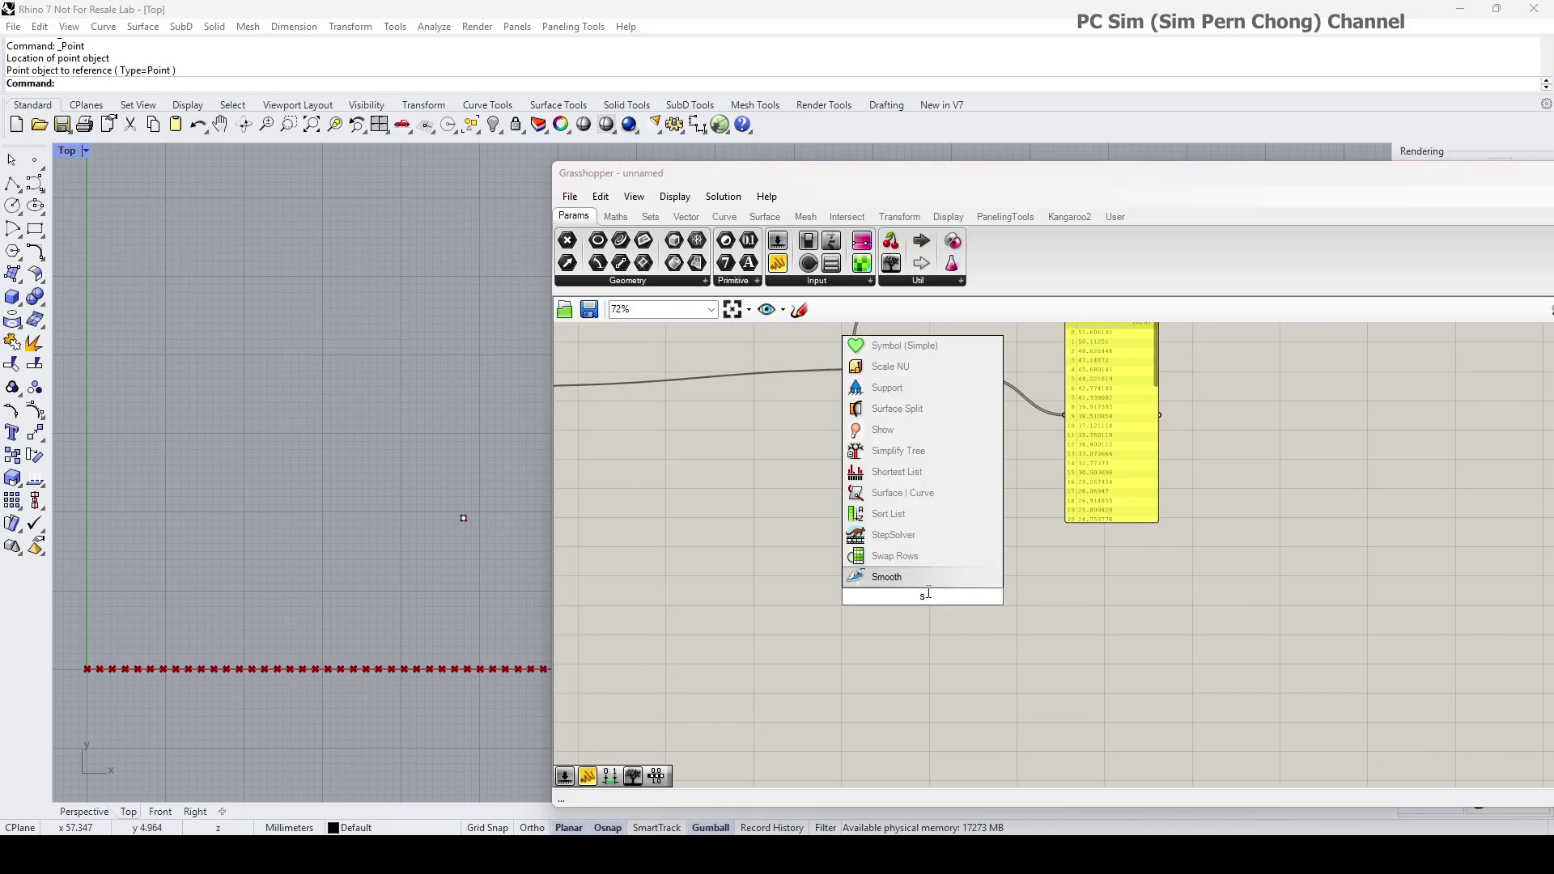
text(ine)
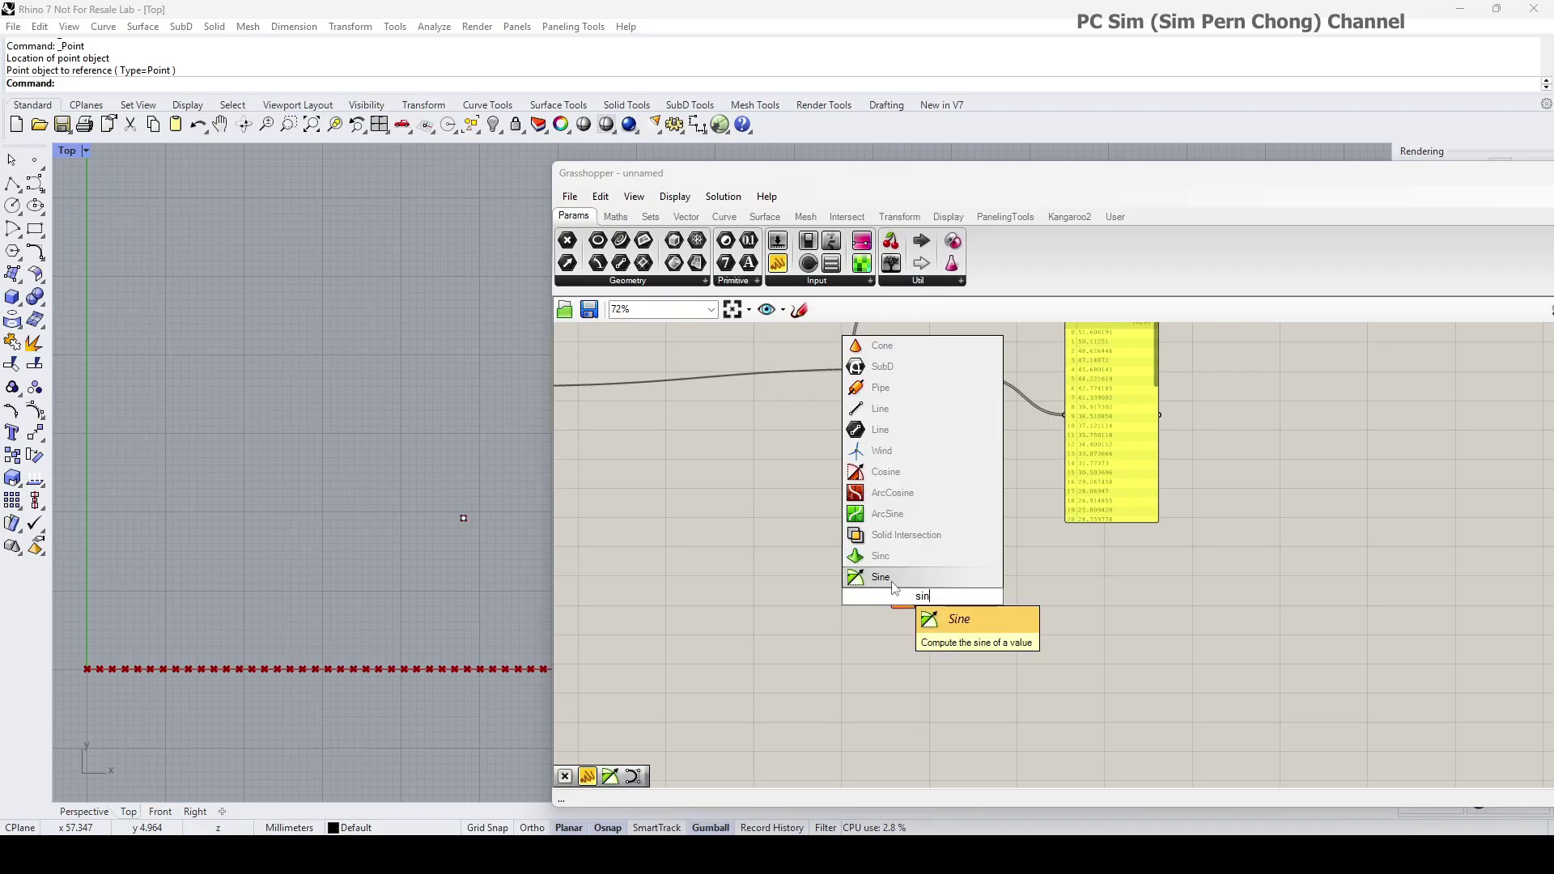
click(891, 579)
scroll(930, 600, up, 3)
drag(918, 585, 992, 566)
- Reposition the second Range and wire its output into the Sine component's Value input
scroll(991, 565, down, 3)
right_drag(863, 466, 946, 628)
scroll(926, 561, down, 2)
scroll(879, 503, up, 2)
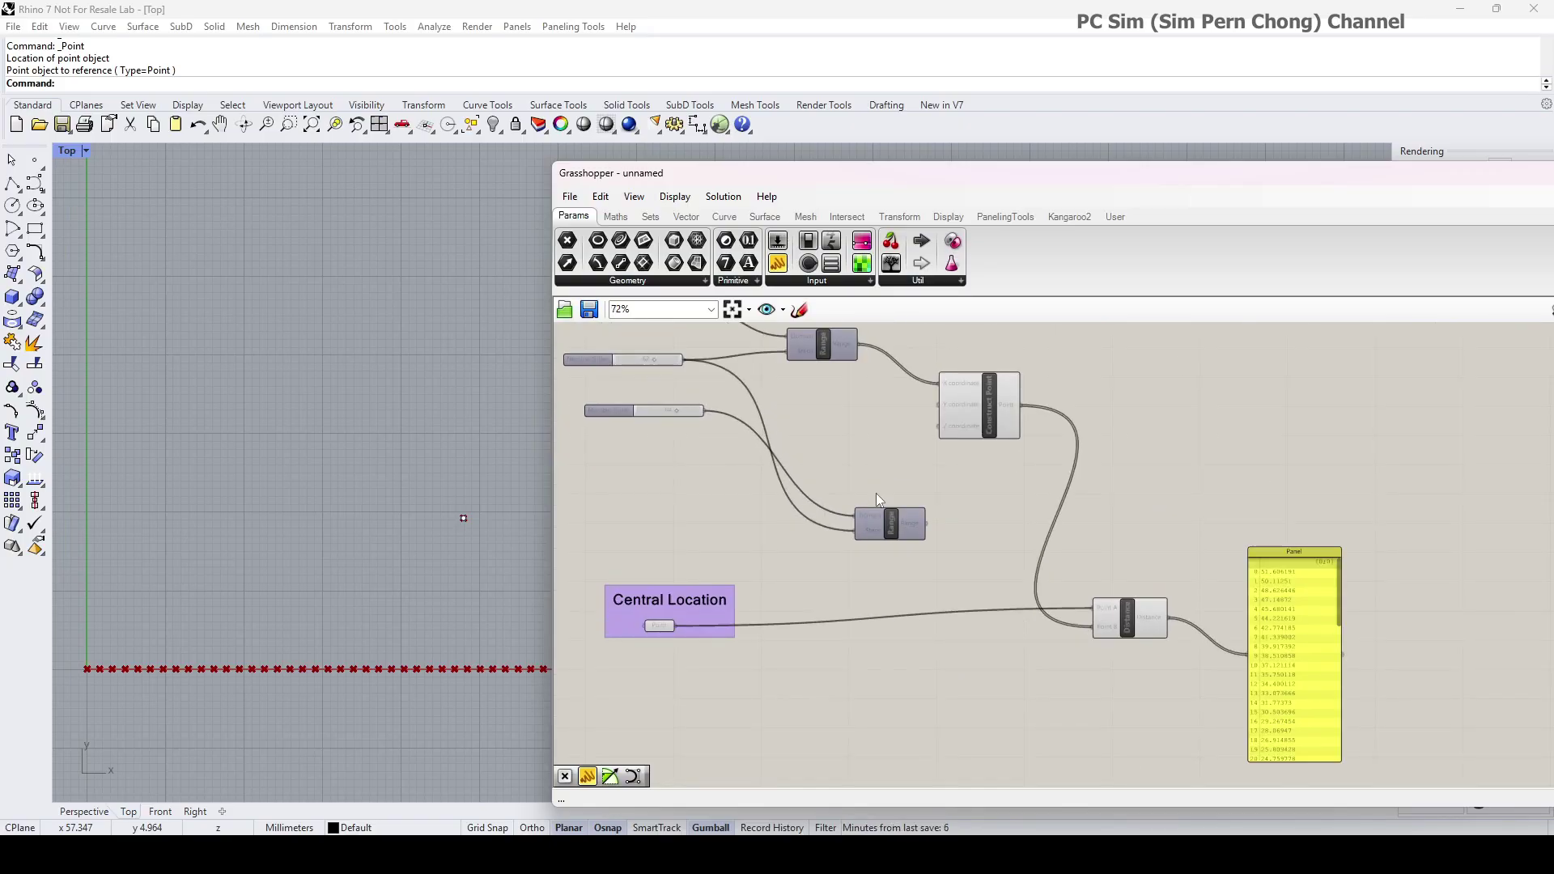
drag(880, 504, 813, 506)
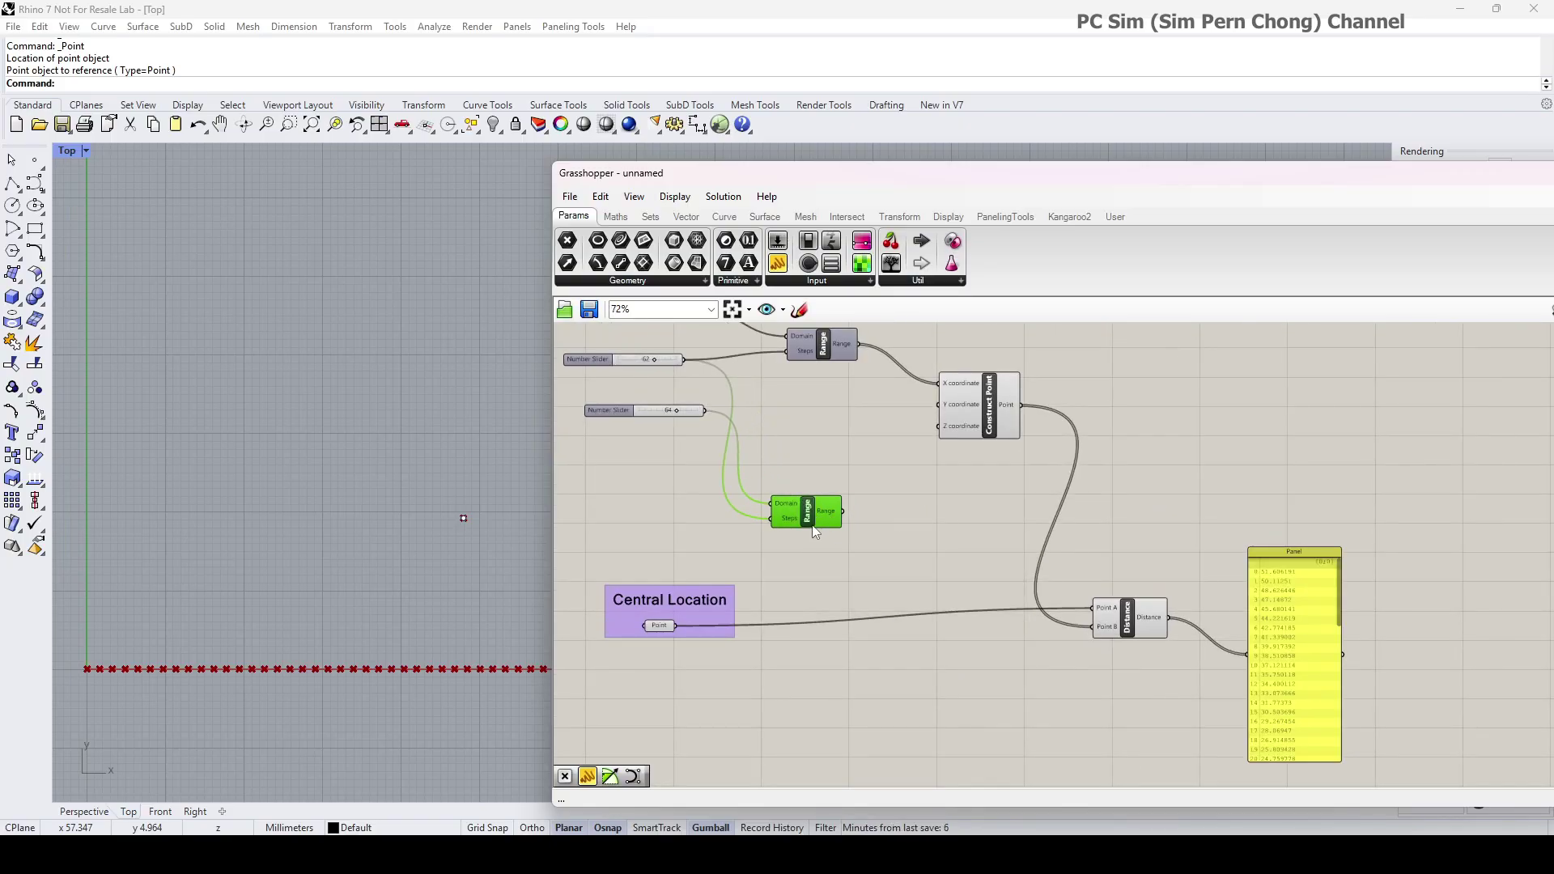
right_drag(844, 518, 746, 417)
drag(747, 416, 1029, 712)
right_drag(1027, 709, 814, 716)
- Add a second Construct Point component beyond the distance Panel
right_drag(969, 477, 913, 534)
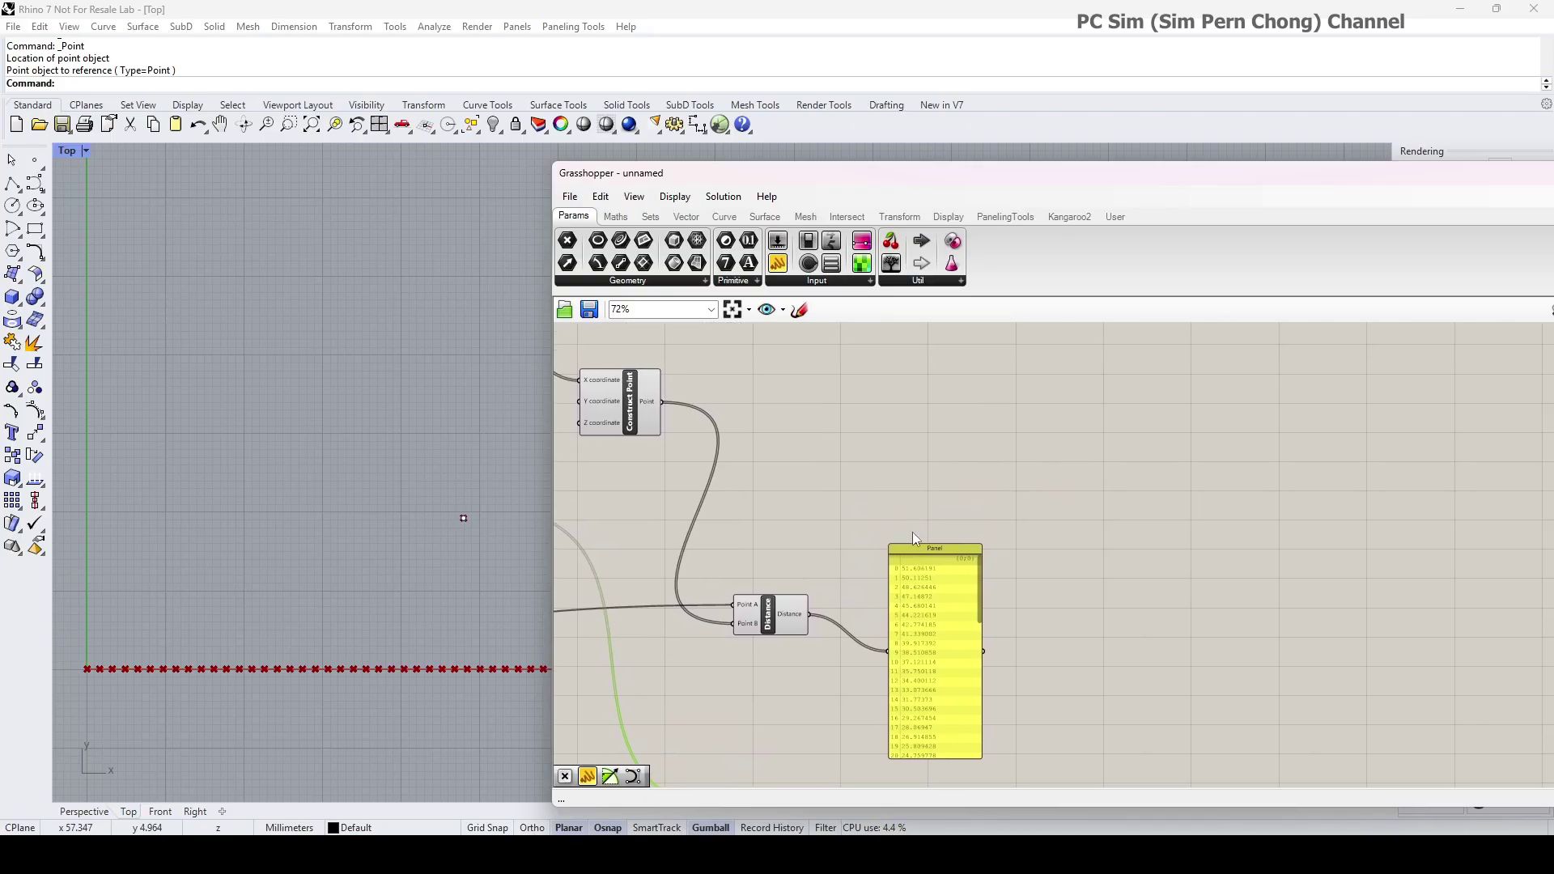
scroll(1056, 508, up, 2)
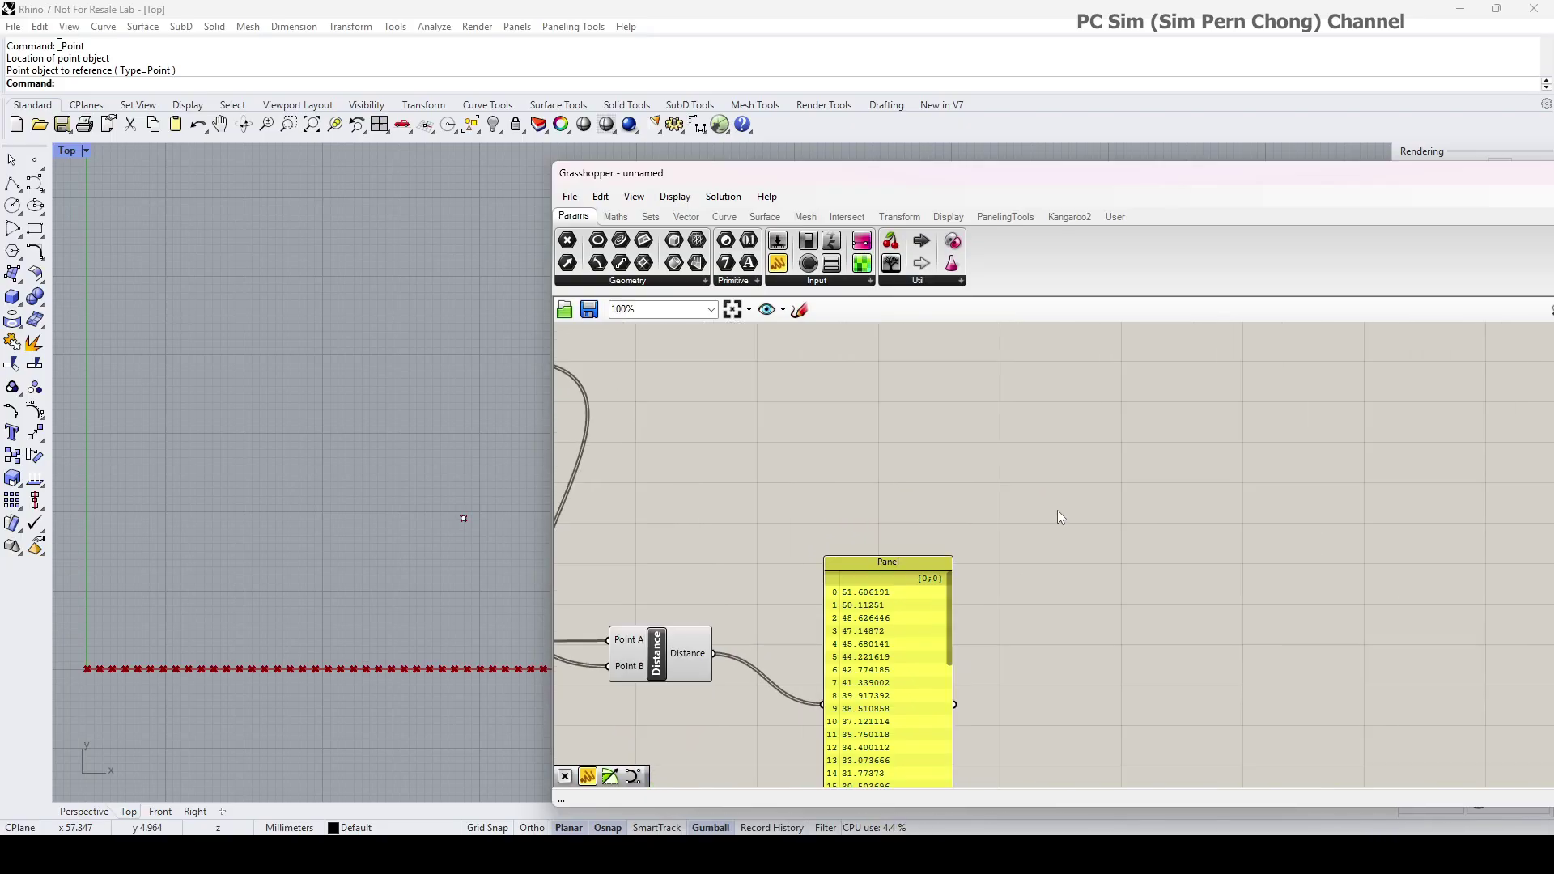
double_click(1155, 551)
text(cons)
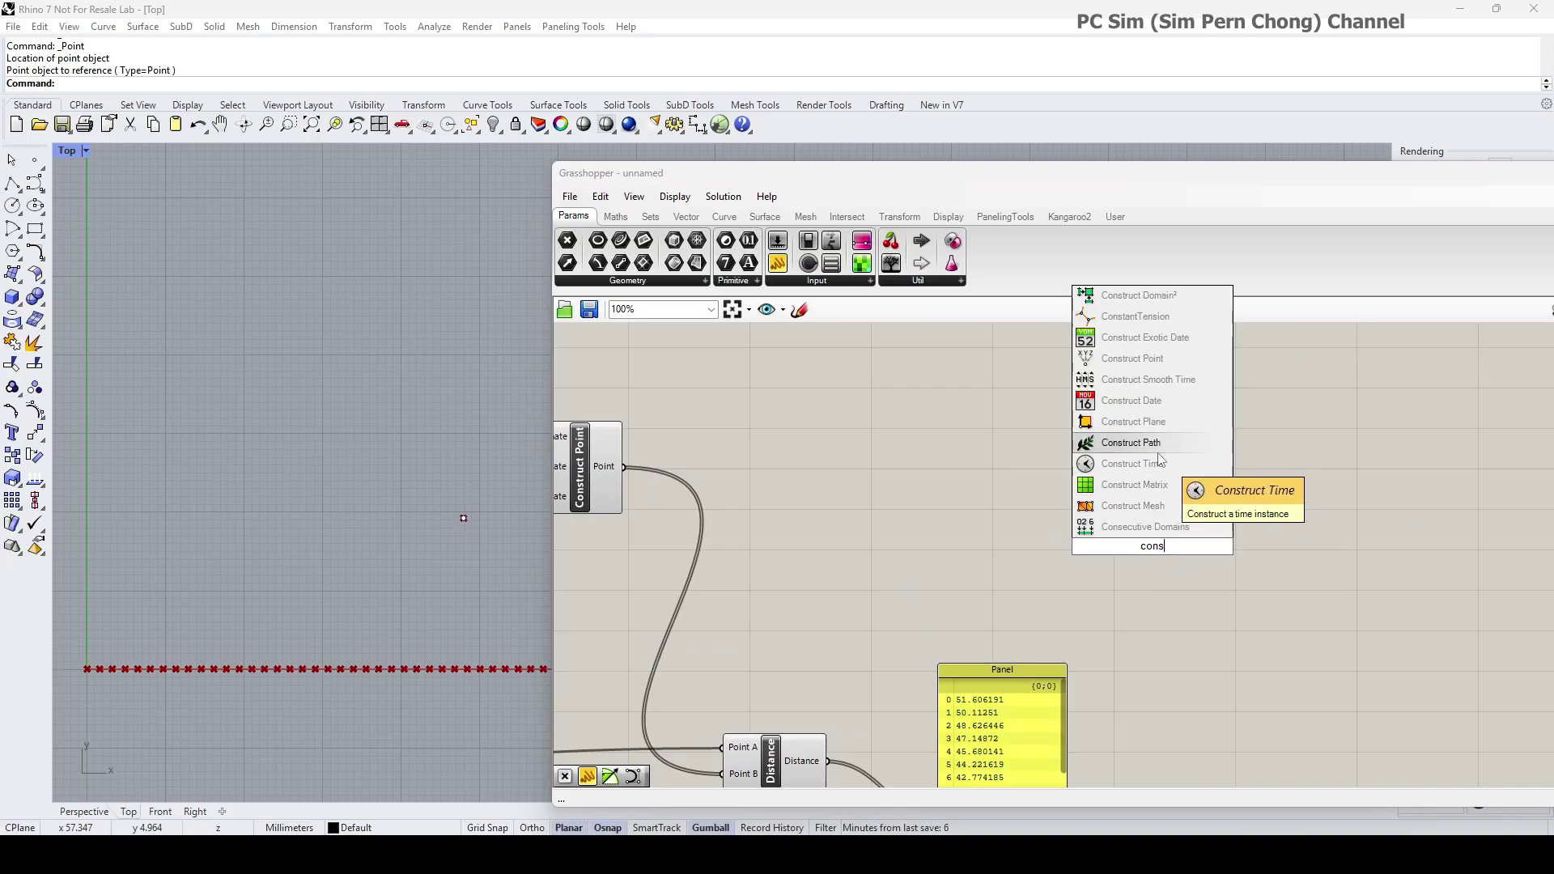
click(1165, 361)
scroll(1151, 518, down, 3)
drag(1153, 521, 1231, 544)
- Shorten the distance Panel and rearrange the first Construct Point, Distance and Panel components to tidy the canvas
right_drag(1179, 603, 1094, 458)
drag(1002, 627, 1001, 522)
drag(856, 510, 886, 491)
right_drag(888, 459, 1004, 603)
drag(851, 464, 892, 550)
right_drag(901, 527, 820, 369)
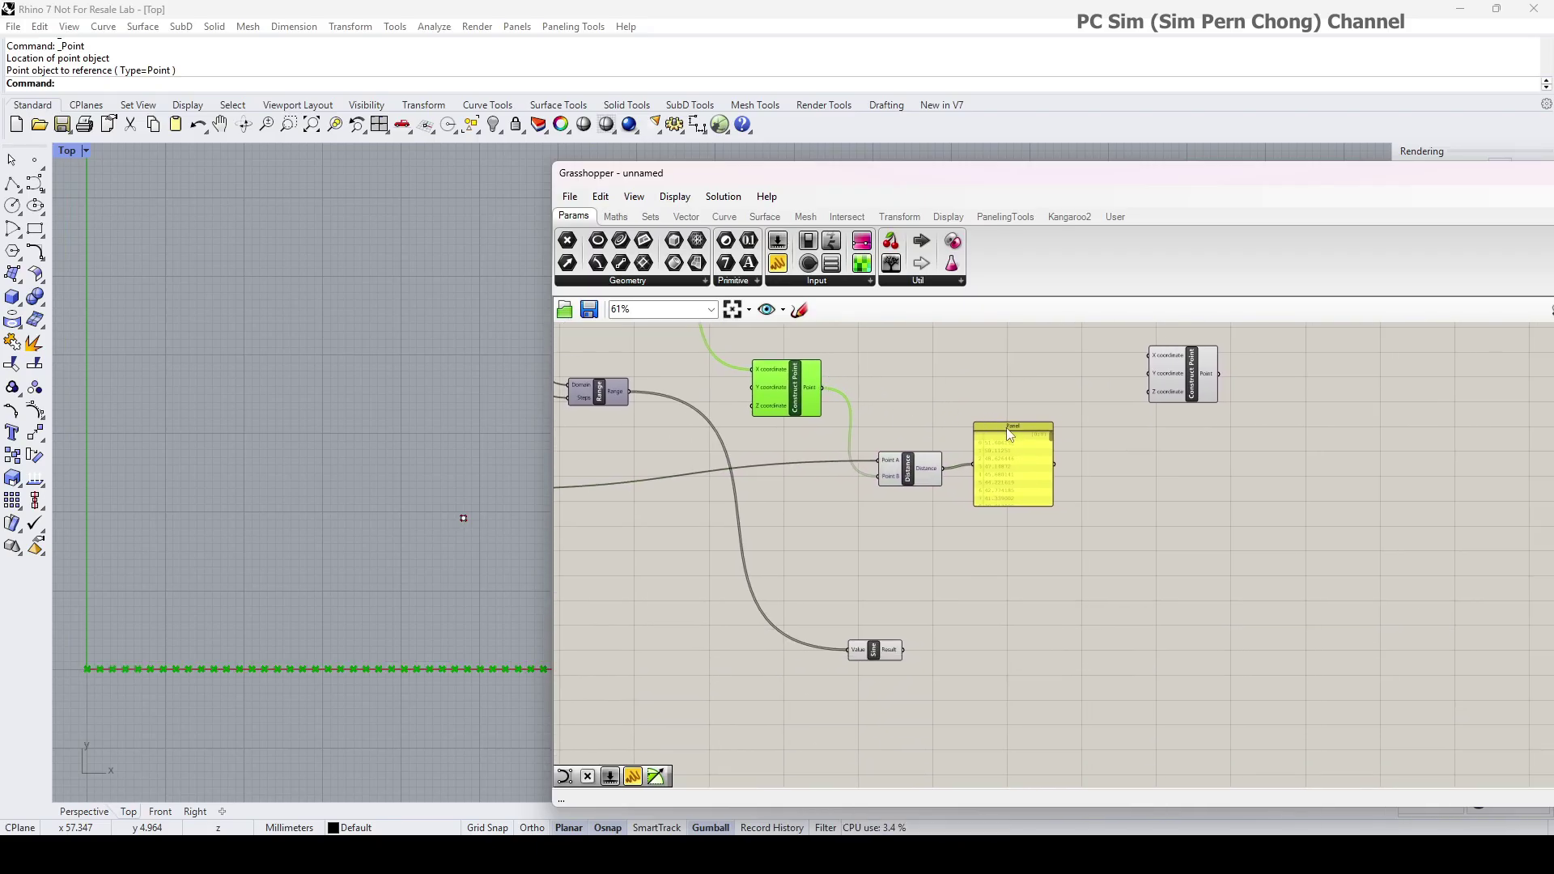
drag(1006, 426, 1020, 472)
drag(919, 483, 937, 472)
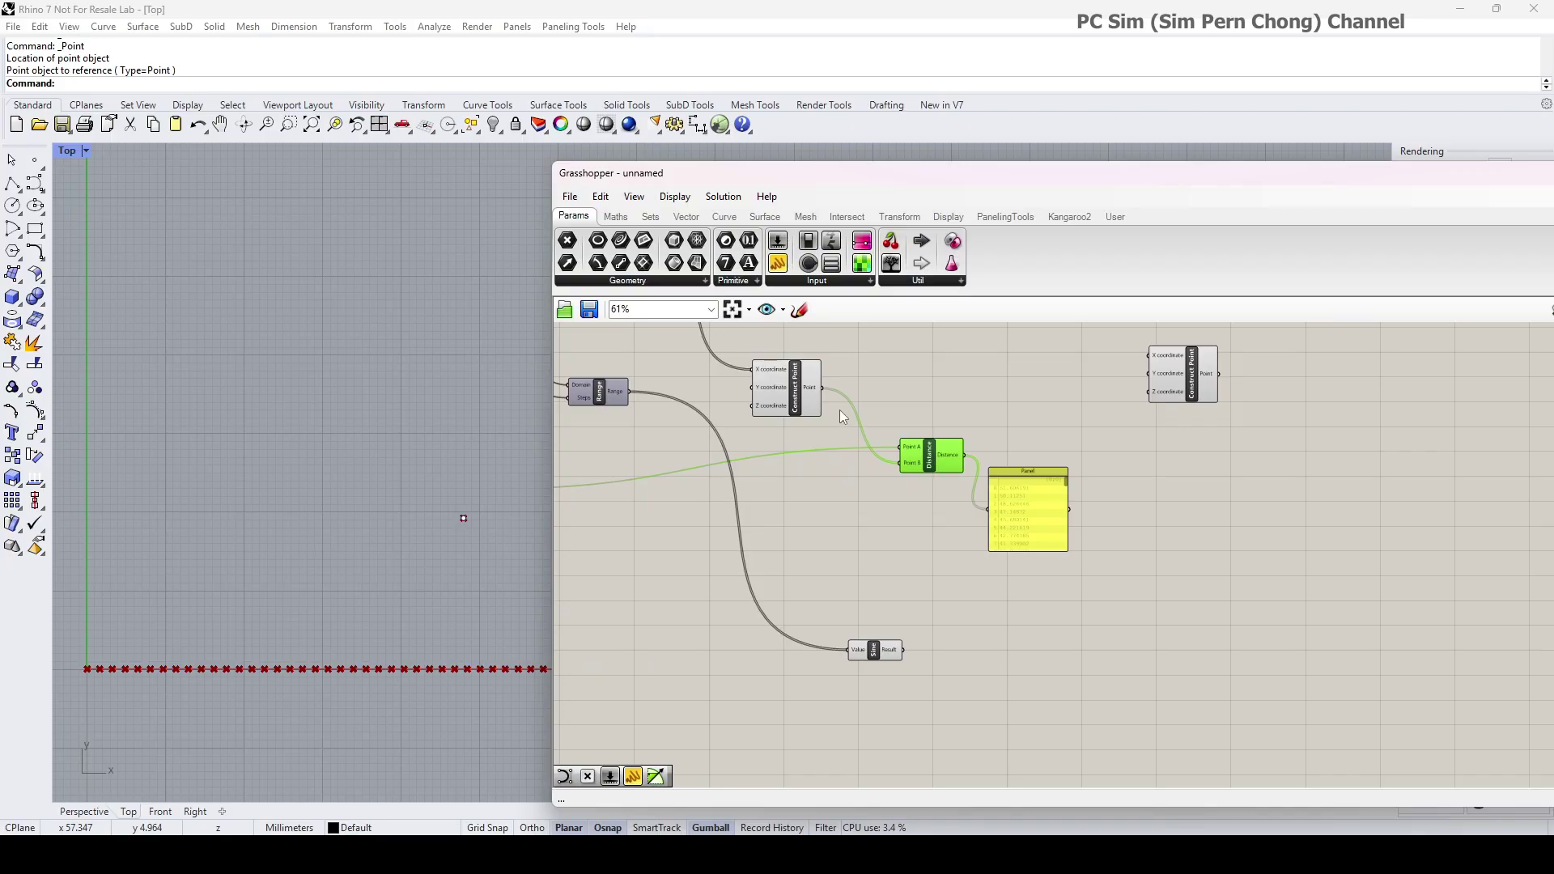
- Wire the first Construct Point's output into the second Construct Point's X coordinate
right_drag(842, 410, 843, 468)
right_drag(1025, 429, 1127, 511)
scroll(942, 526, up, 2)
right_drag(914, 531, 867, 479)
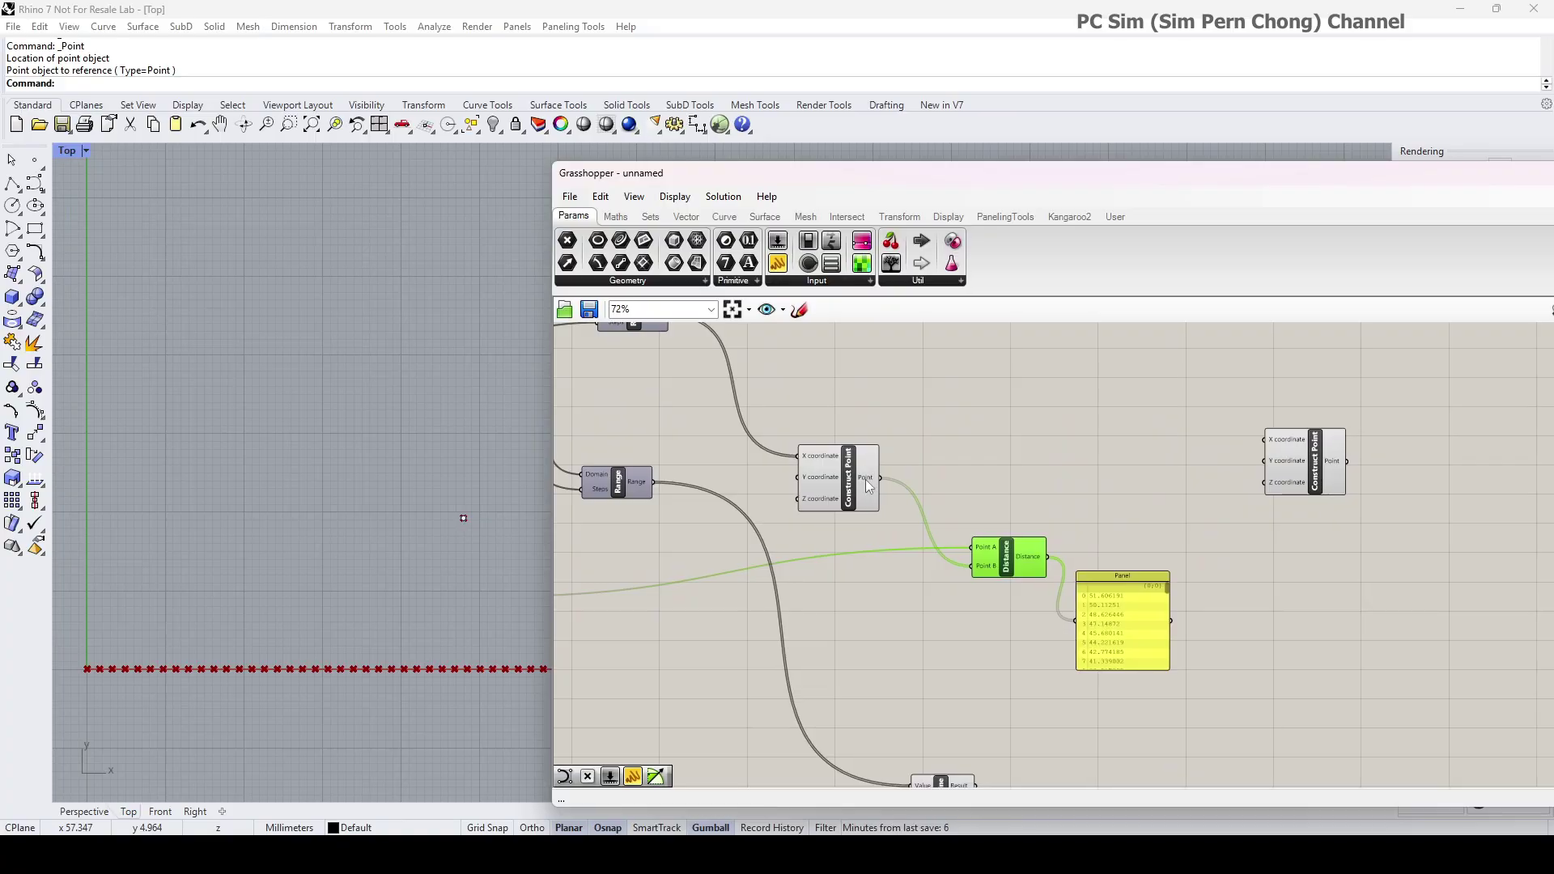
drag(882, 478, 1388, 504)
- Move the Sine component and wire its Result into the second Construct Point's Y coordinate
right_drag(1308, 531, 1290, 439)
drag(947, 700, 1005, 647)
right_drag(1005, 647, 1067, 674)
drag(1065, 662, 1392, 437)
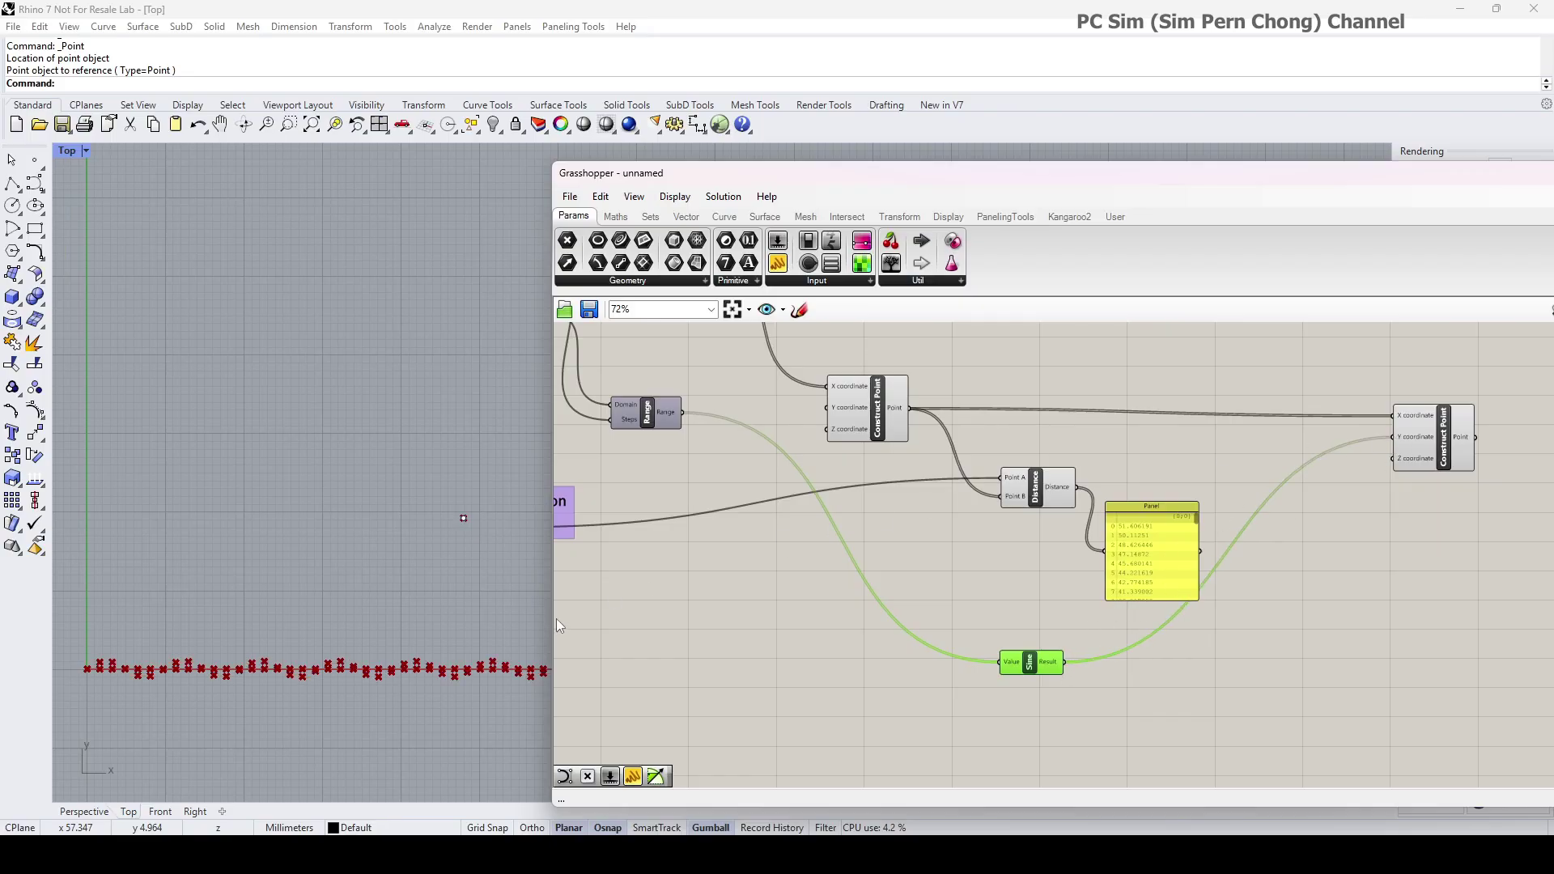
- Add a Nurbs Curve component and wire the second Construct Point's output into its Vertices input
right_drag(407, 653, 500, 476)
scroll(372, 508, up, 8)
right_drag(346, 513, 522, 565)
right_drag(447, 524, 127, 546)
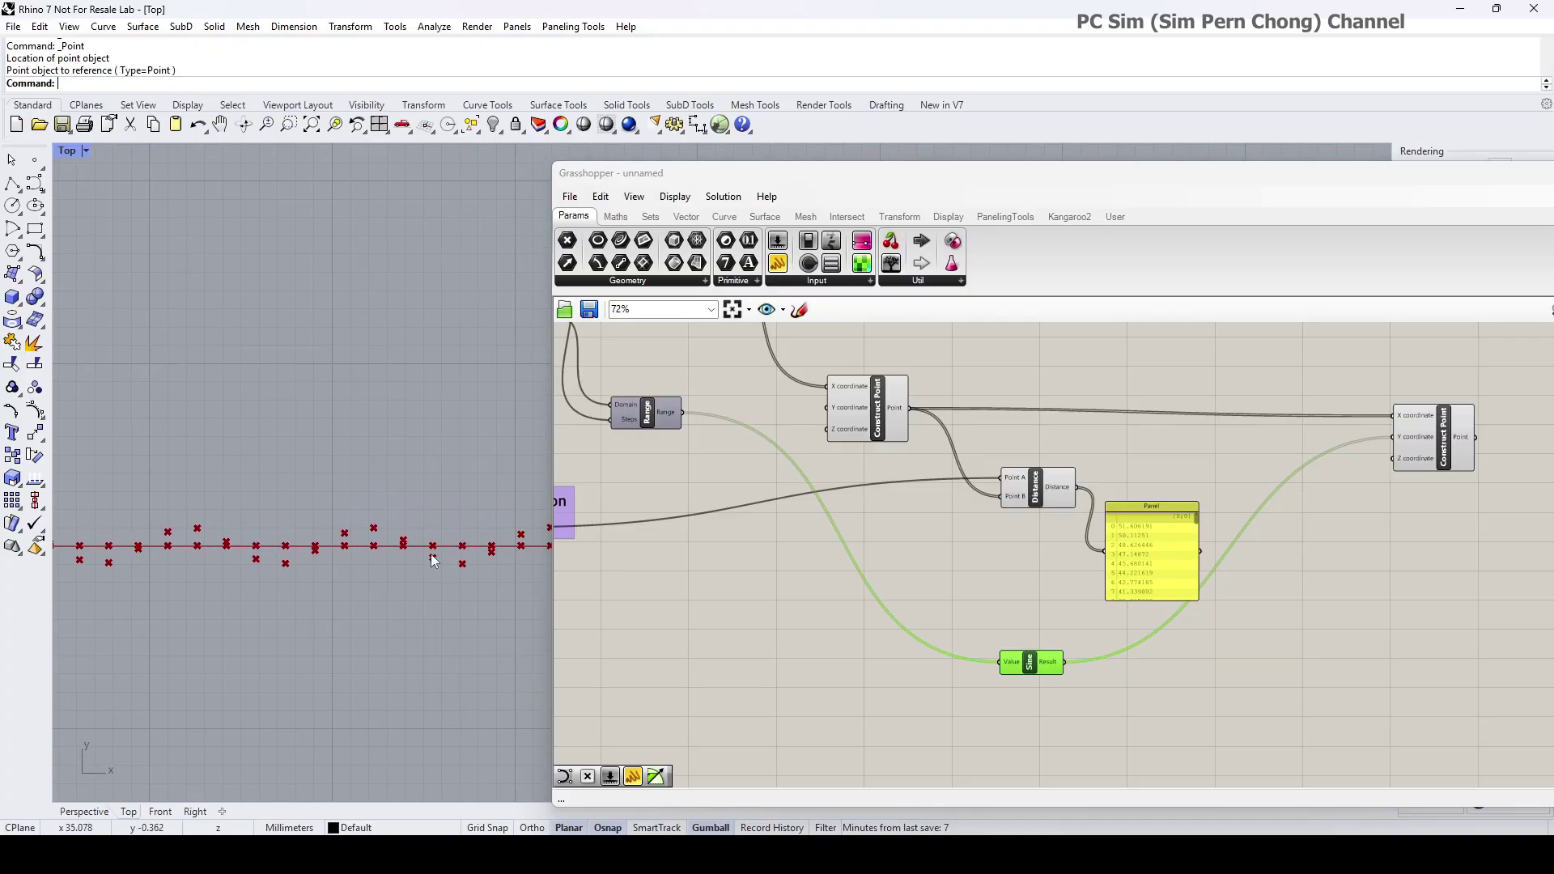
scroll(437, 565, down, 4)
right_drag(1121, 569, 908, 581)
drag(1233, 465, 1163, 488)
click(725, 216)
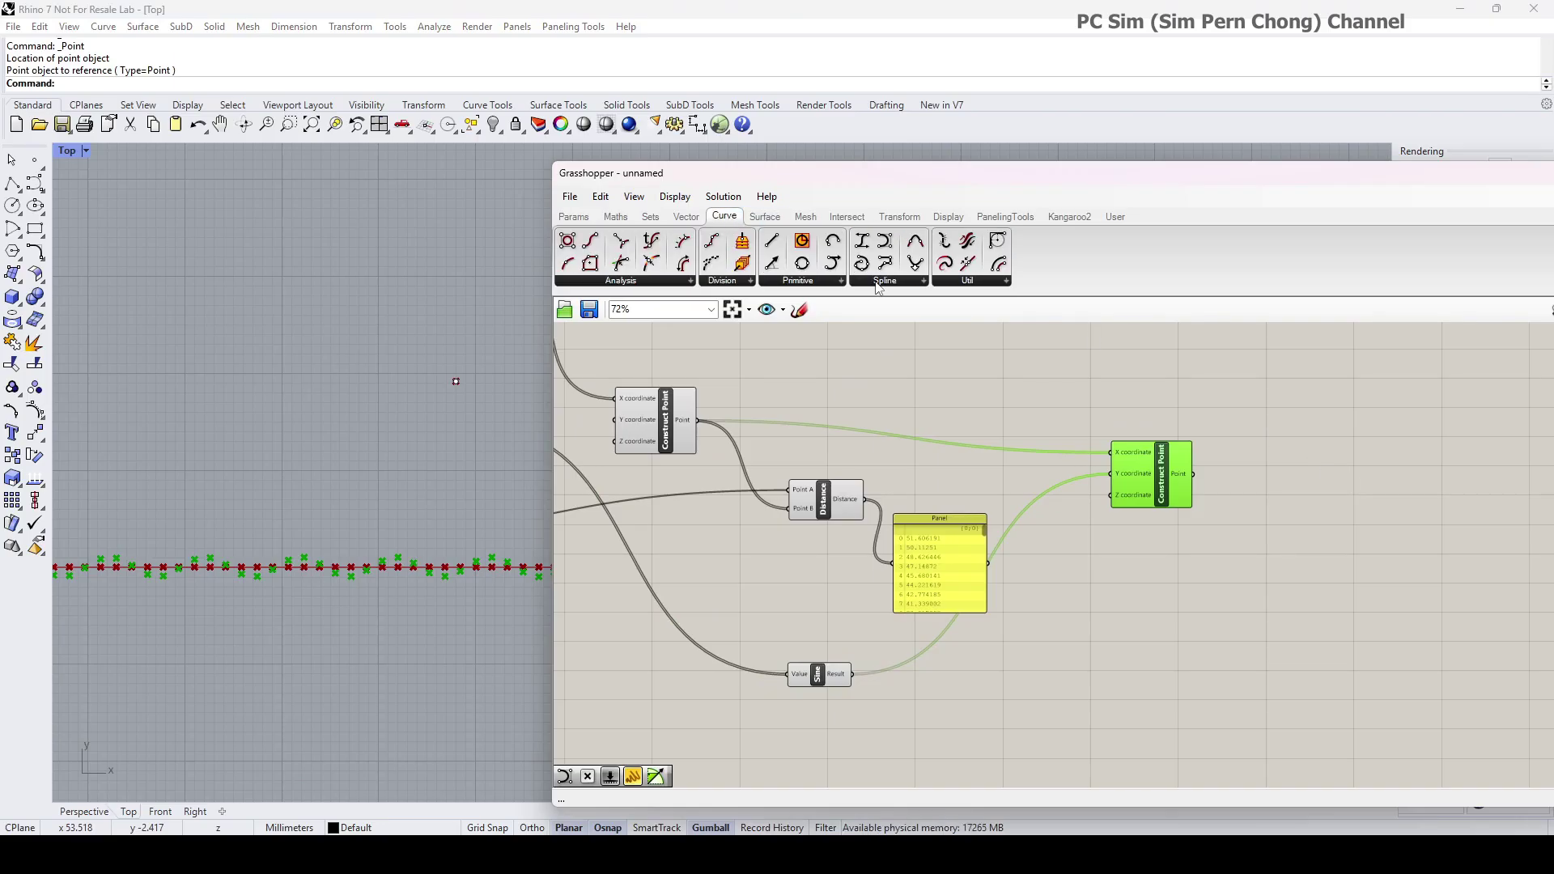
click(880, 281)
drag(902, 353, 1360, 486)
drag(1195, 473, 1322, 469)
- Examine the curve in the Top viewport and the definition's wiring from the Central Location point to the Nurbs Curve
right_drag(289, 542, 421, 420)
drag(791, 175, 1086, 219)
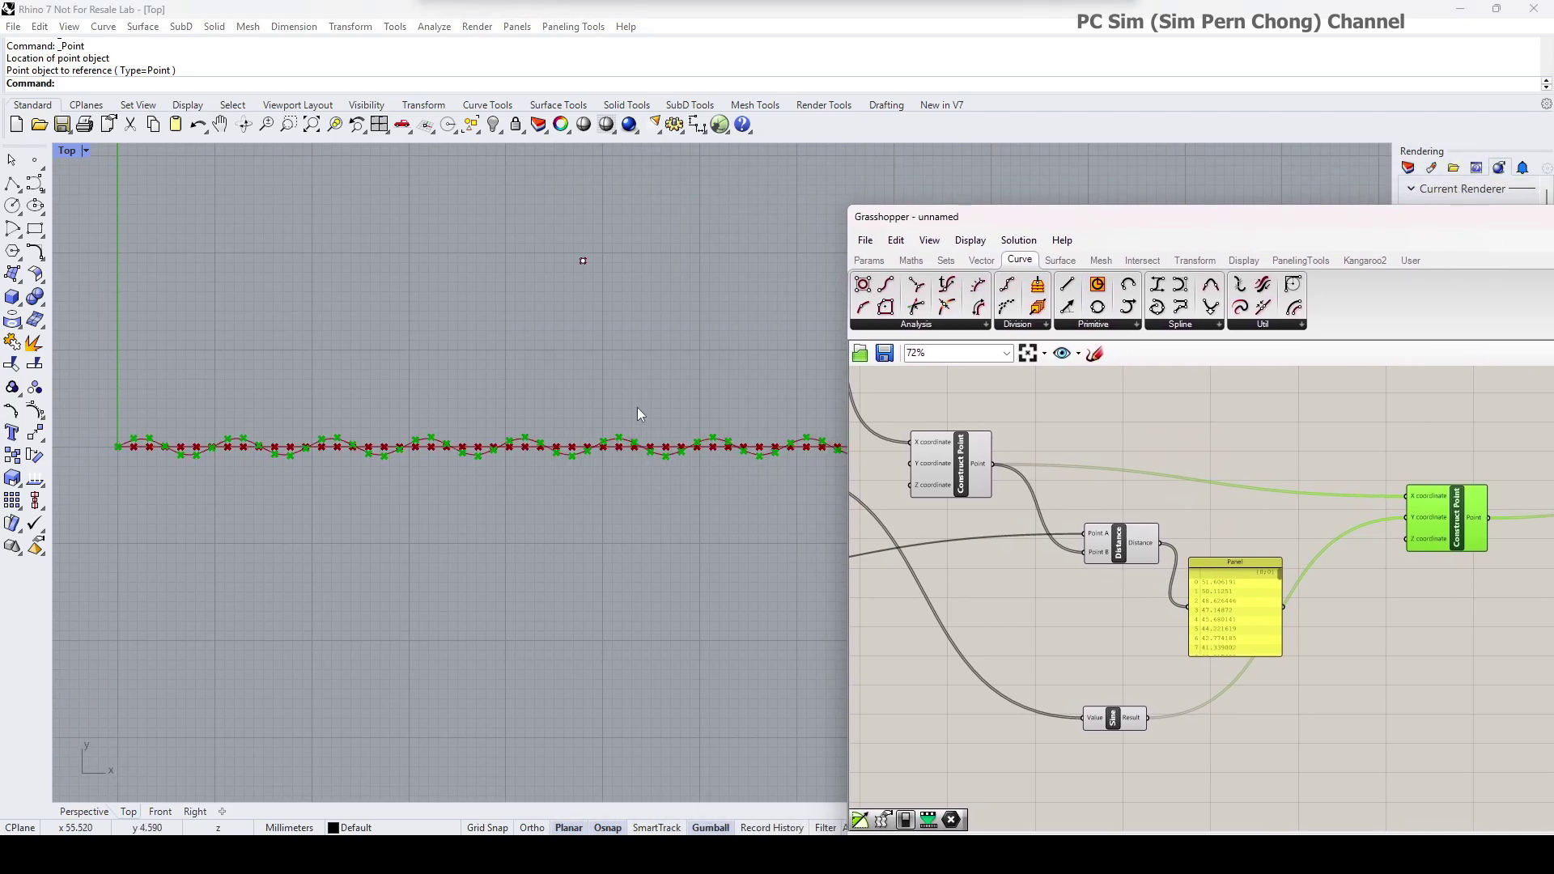
scroll(569, 418, down, 4)
right_drag(570, 421, 580, 503)
scroll(580, 503, up, 5)
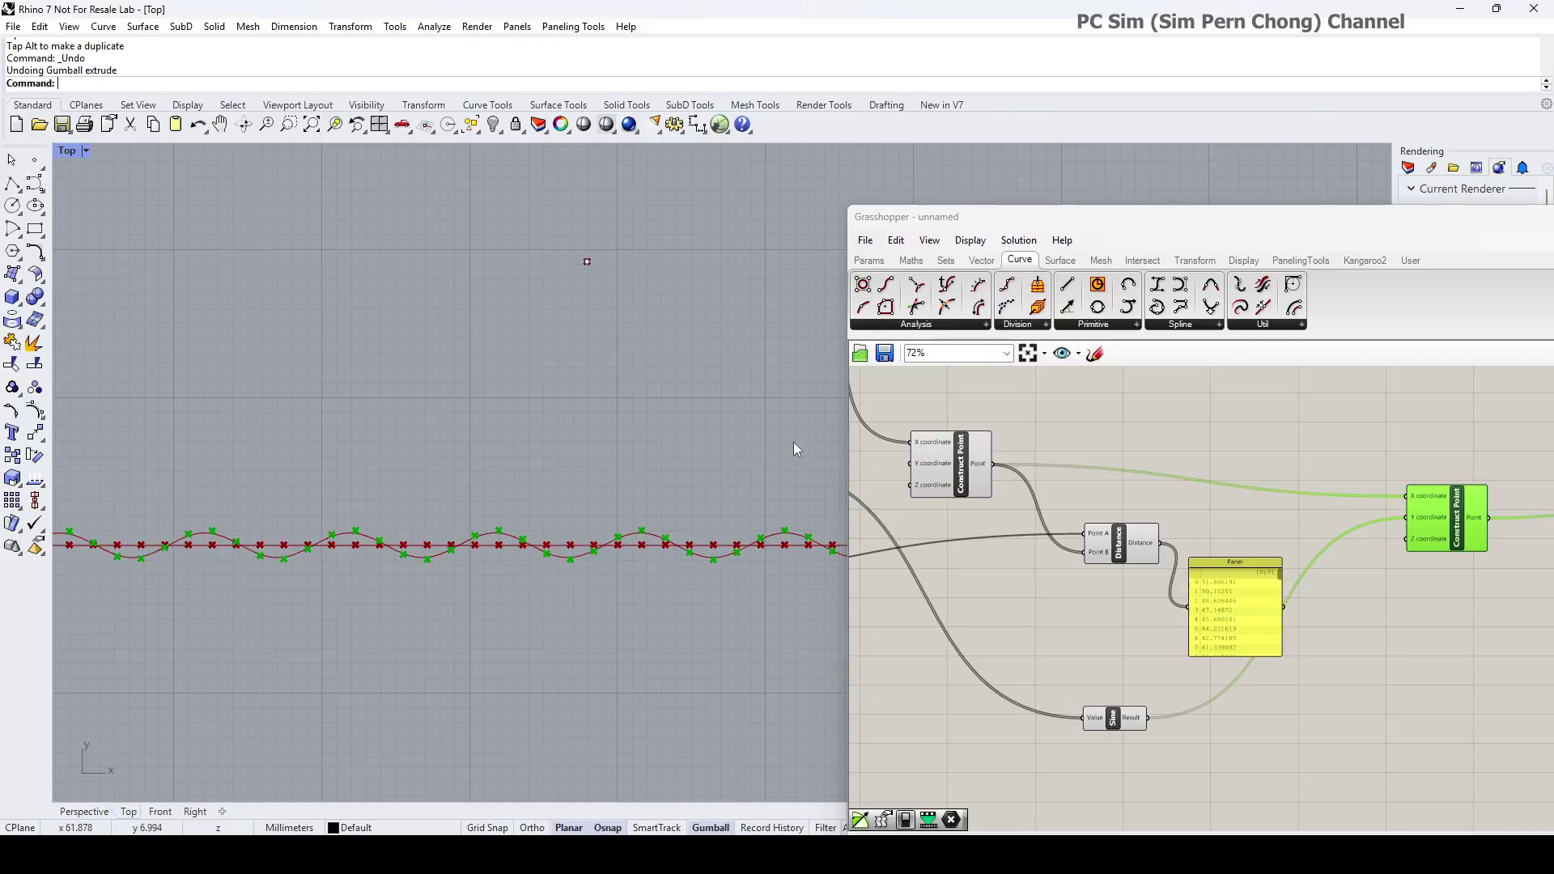
right_drag(1081, 618, 1430, 599)
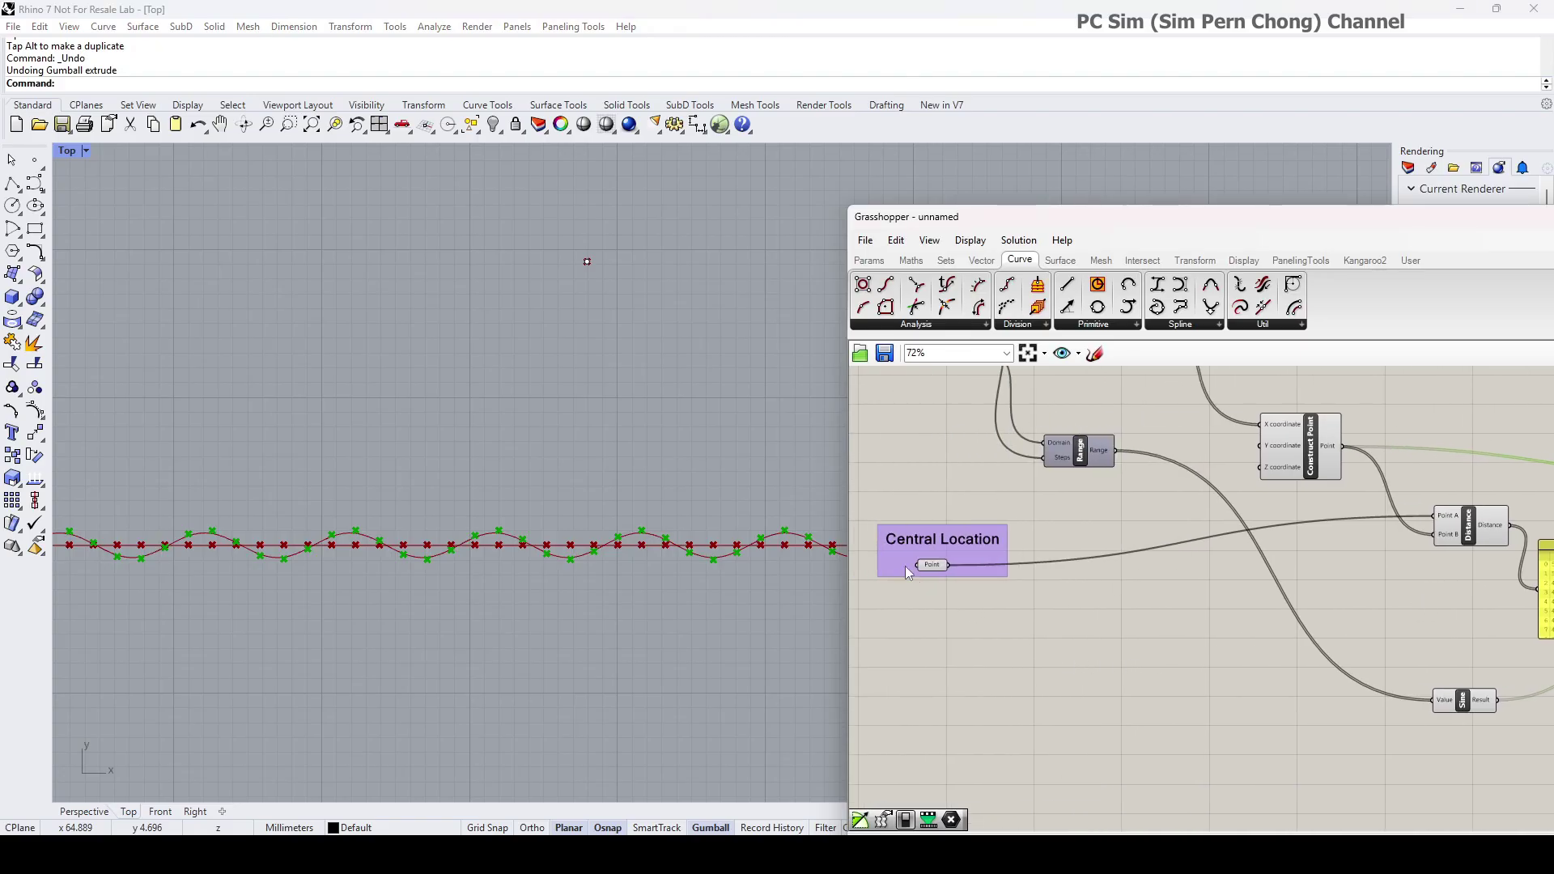
scroll(984, 570, down, 2)
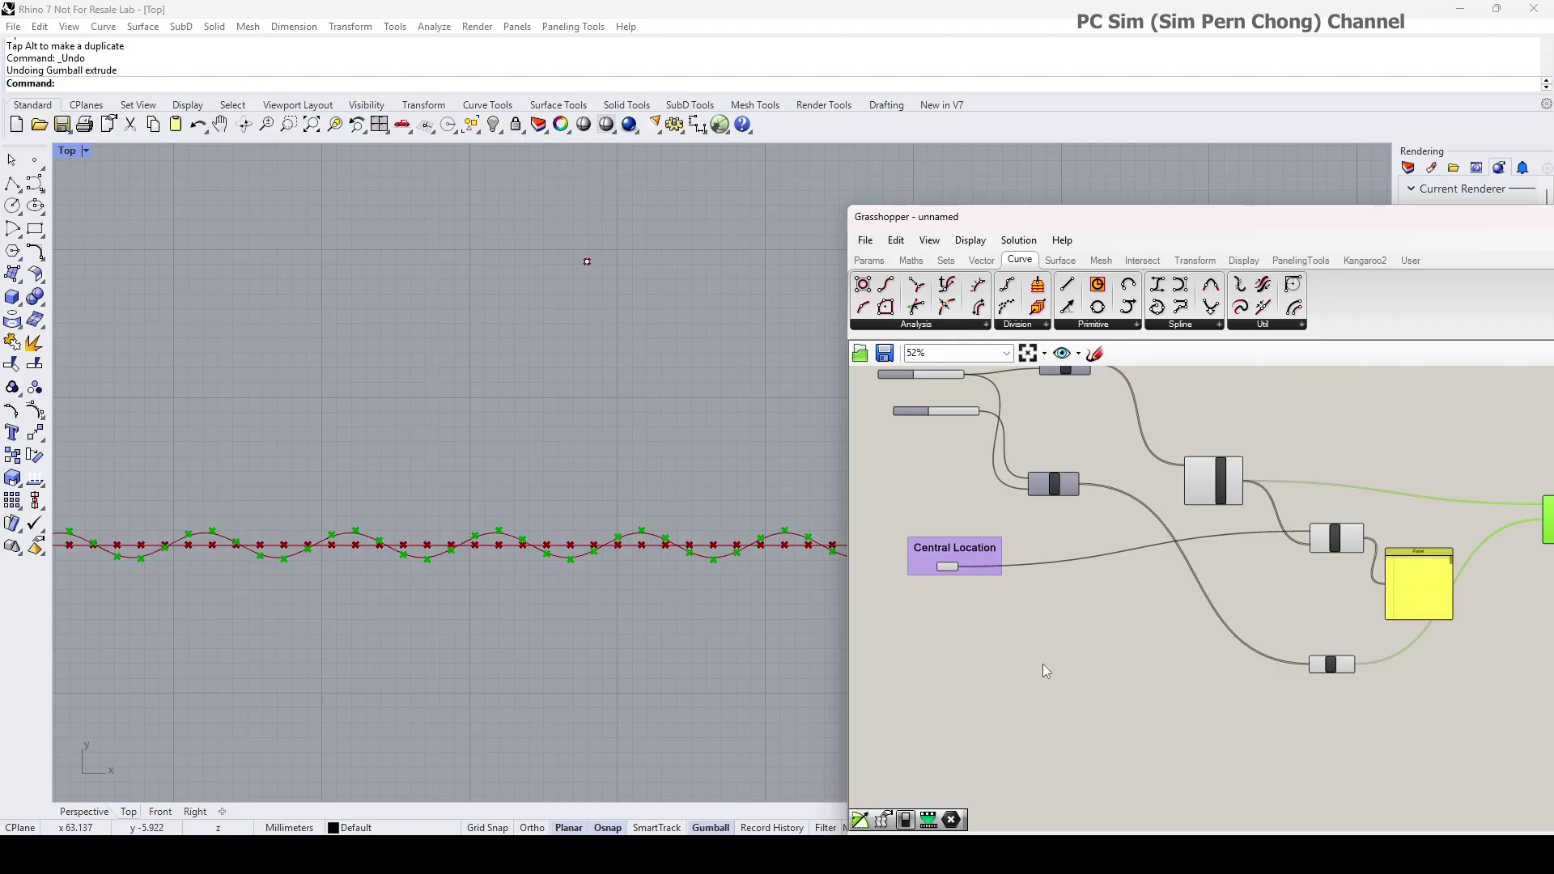
scroll(1042, 670, down, 1)
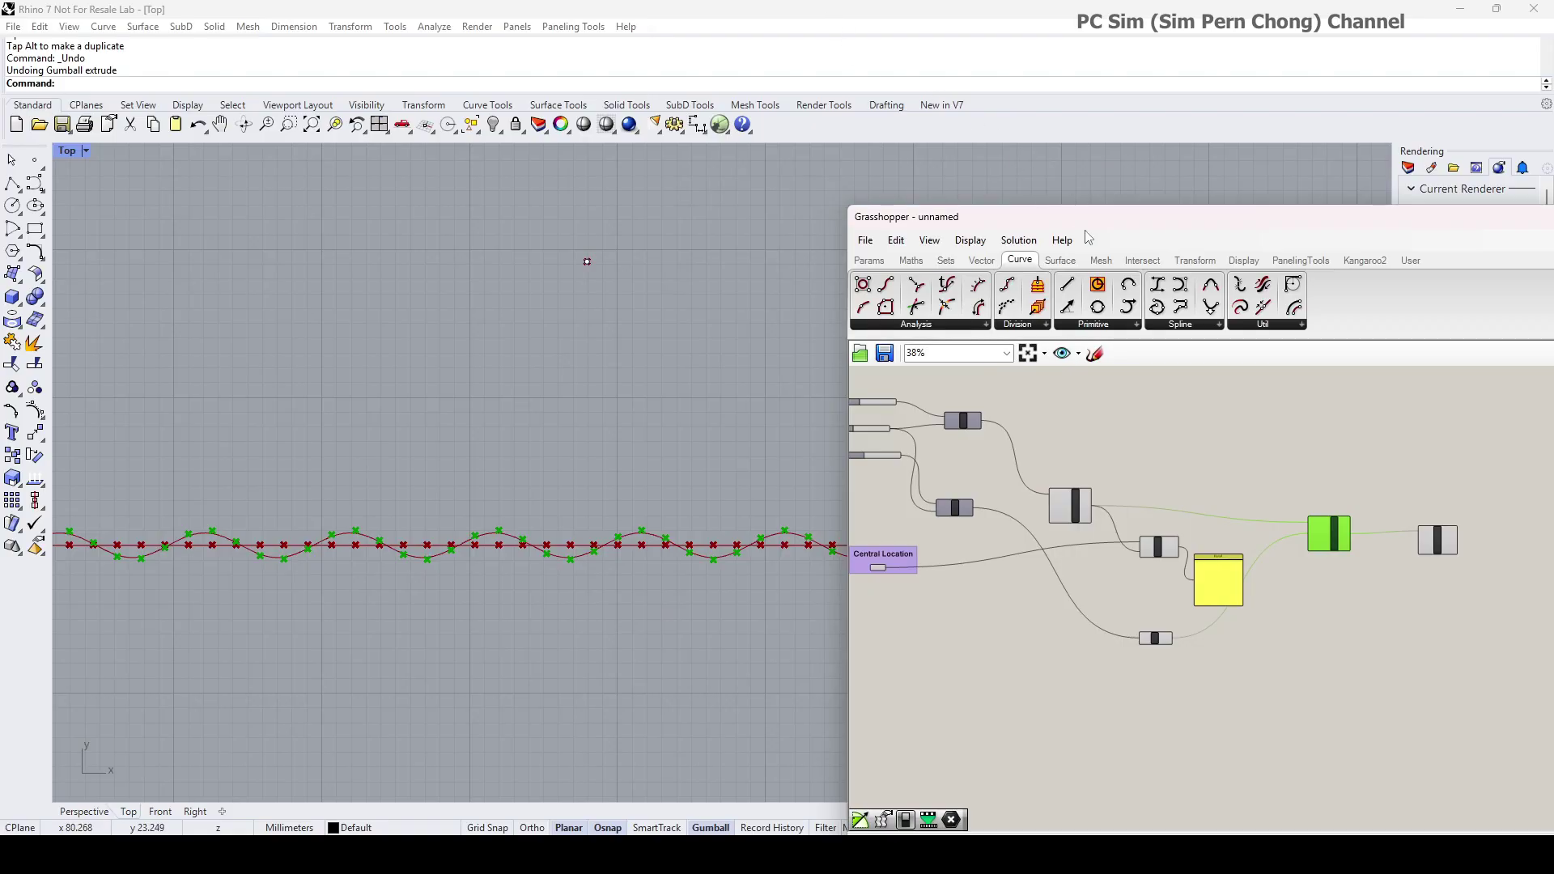
drag(1083, 226, 552, 141)
scroll(654, 513, up, 2)
right_drag(657, 517, 950, 519)
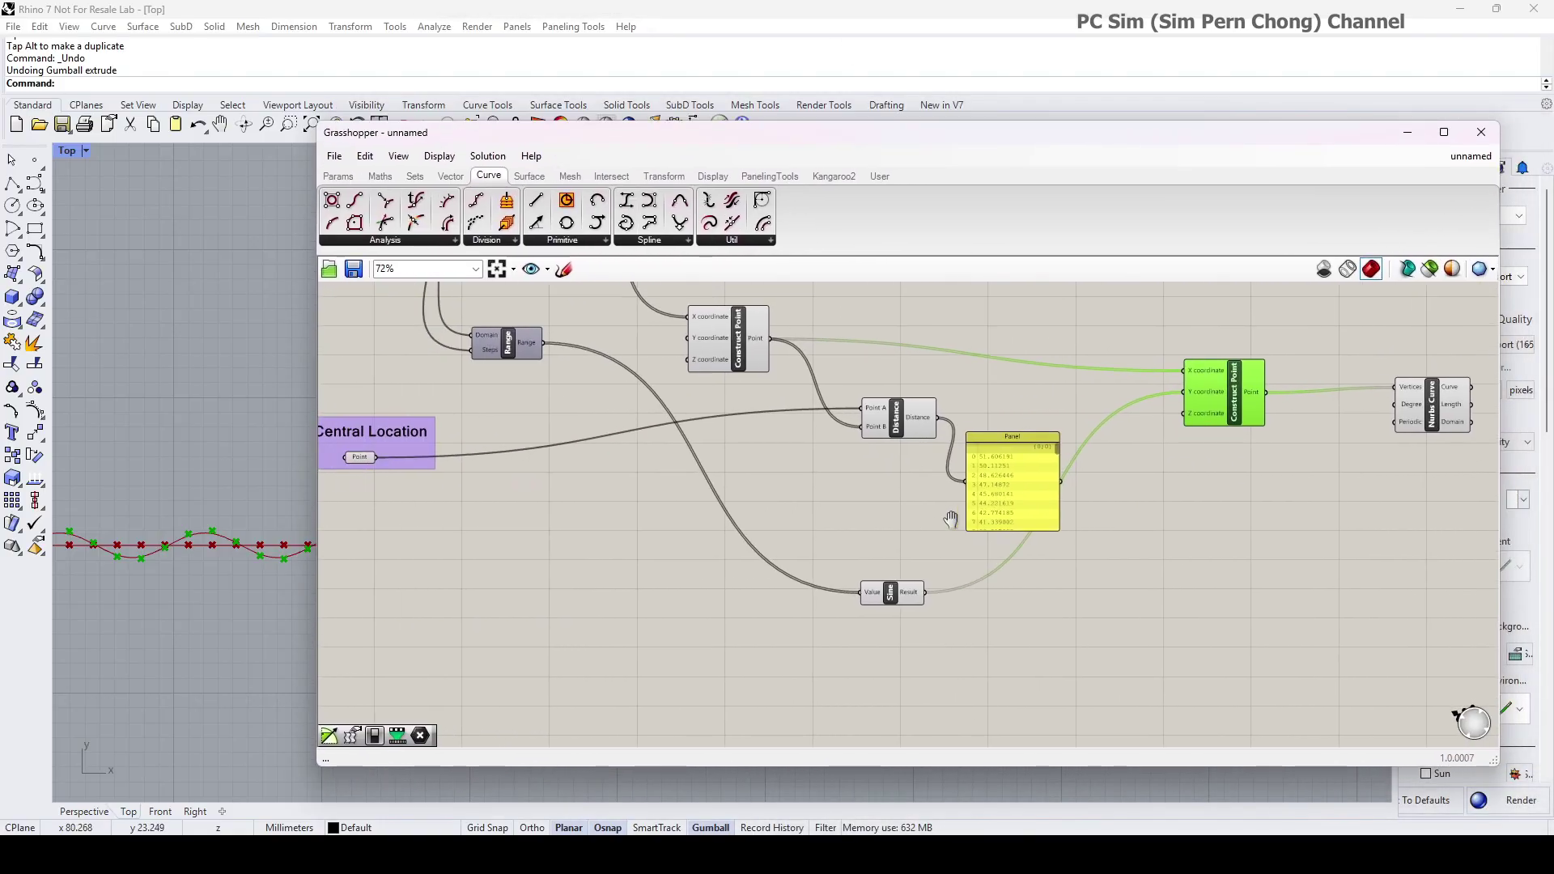
right_drag(666, 491, 771, 522)
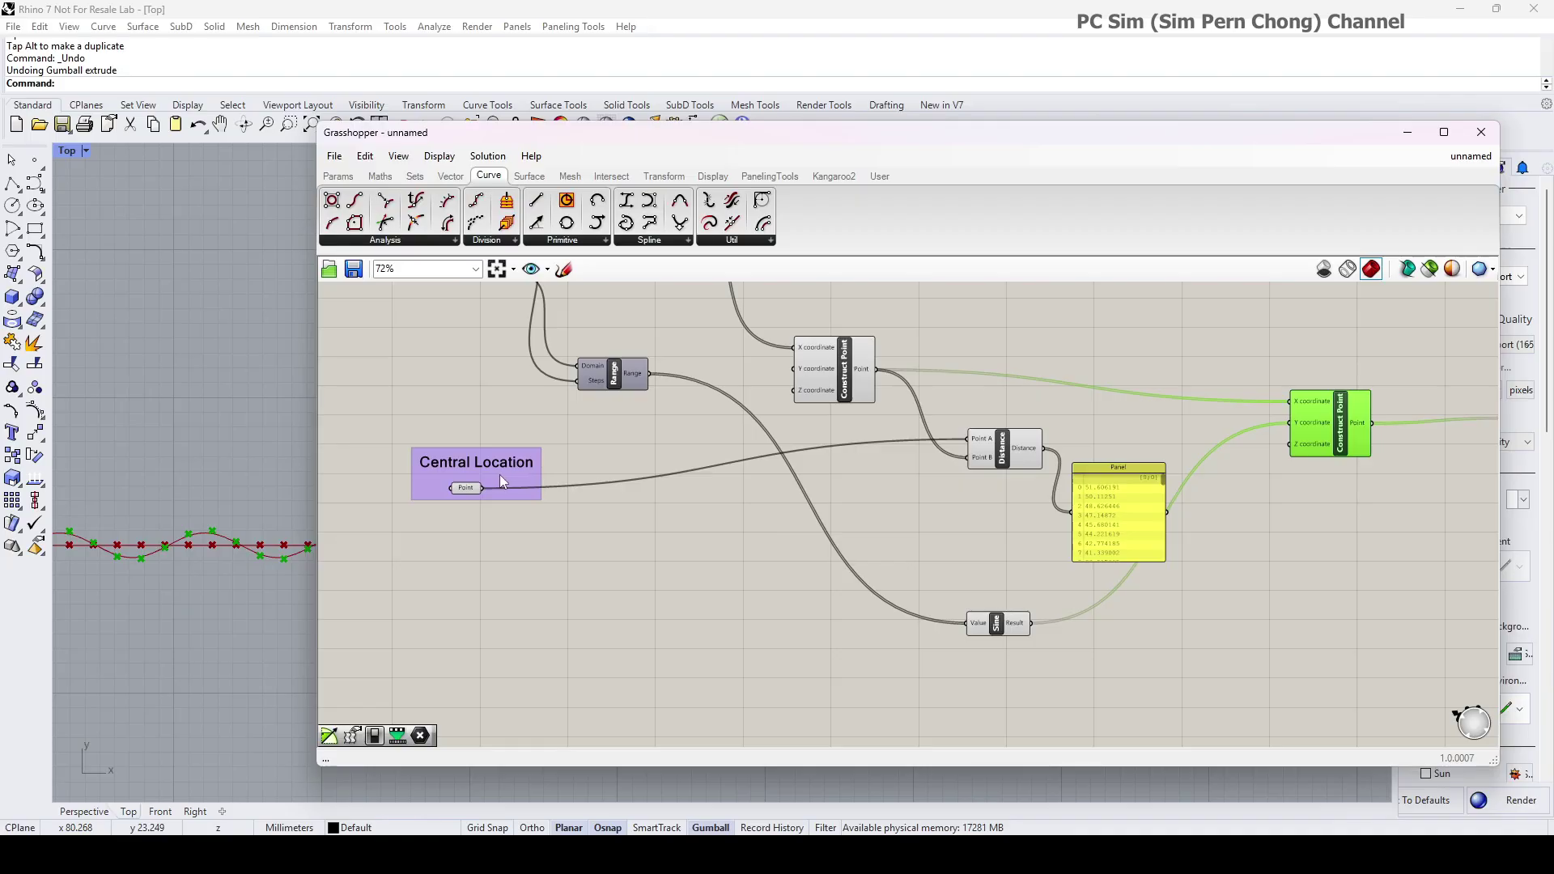
- Rearrange the Central Location group, the Distance component, the first Construct Point and both Range components on the canvas
drag(502, 480, 590, 554)
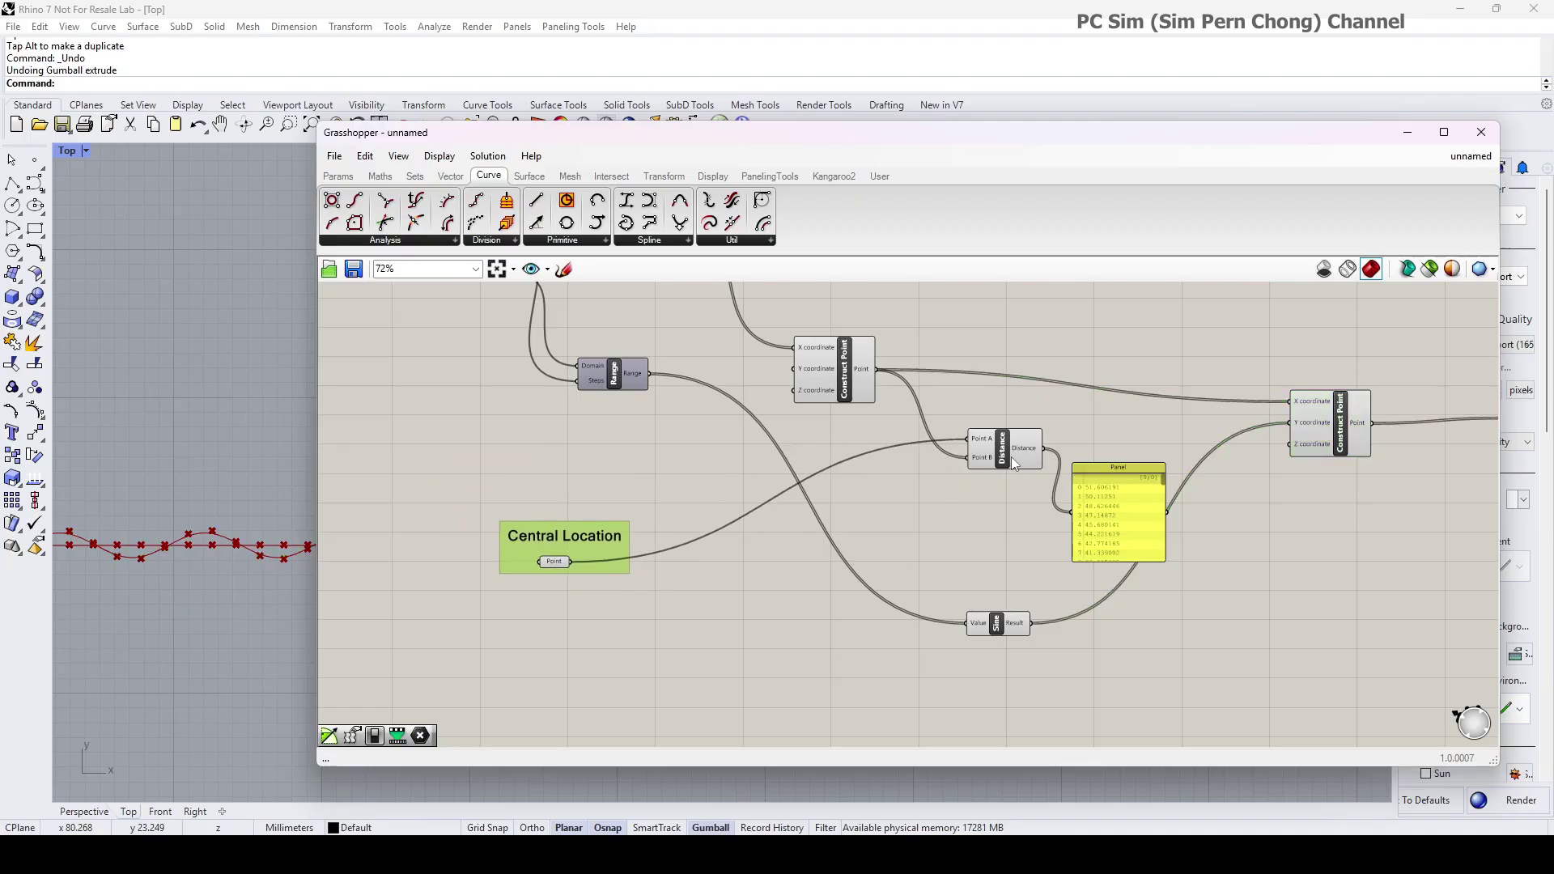
drag(1011, 455, 948, 475)
drag(808, 352, 810, 381)
right_drag(810, 380, 892, 452)
drag(702, 442, 686, 463)
right_drag(712, 408, 751, 460)
drag(753, 340, 731, 440)
right_drag(743, 423, 496, 323)
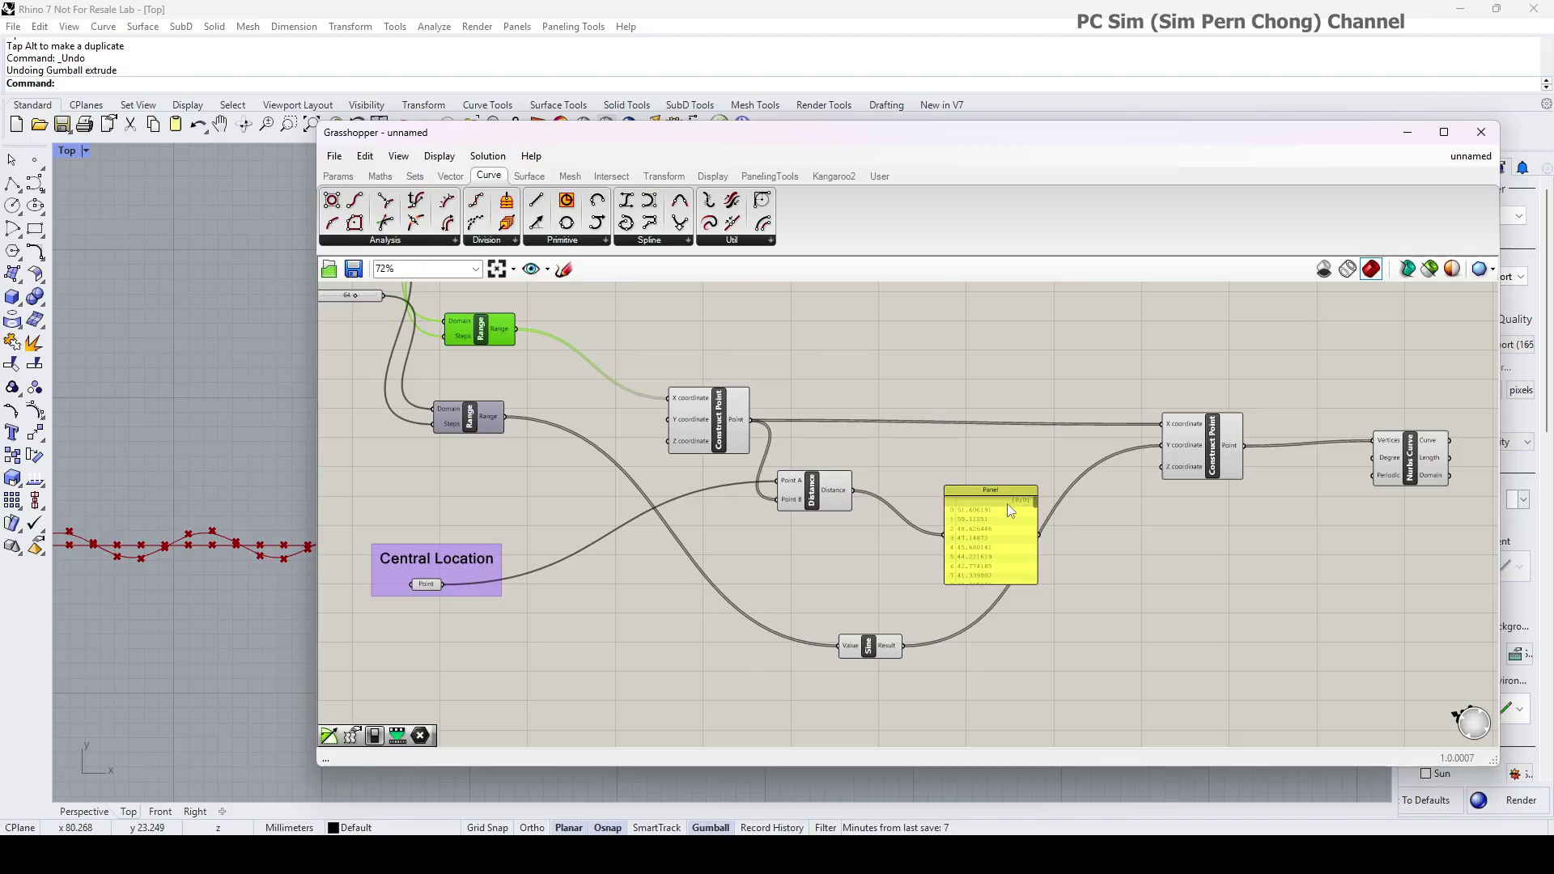
- Reposition the distance Panel, the Distance component and the Sine component so their wires are easier to follow
drag(997, 502, 952, 457)
right_drag(949, 445, 958, 374)
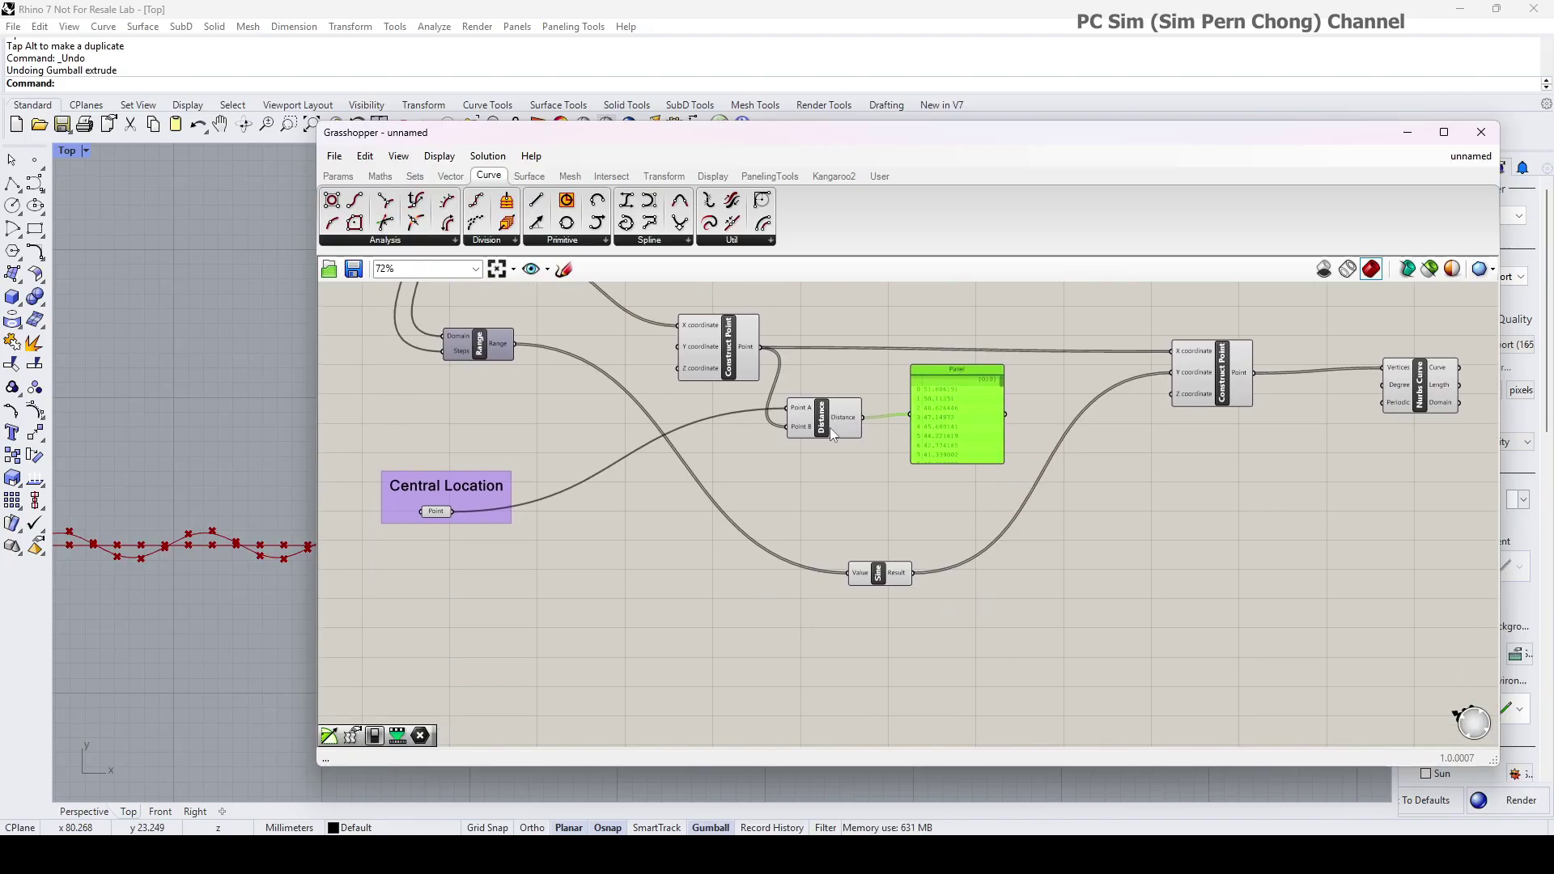
drag(888, 581, 857, 605)
drag(970, 369, 1020, 376)
right_drag(905, 542, 943, 537)
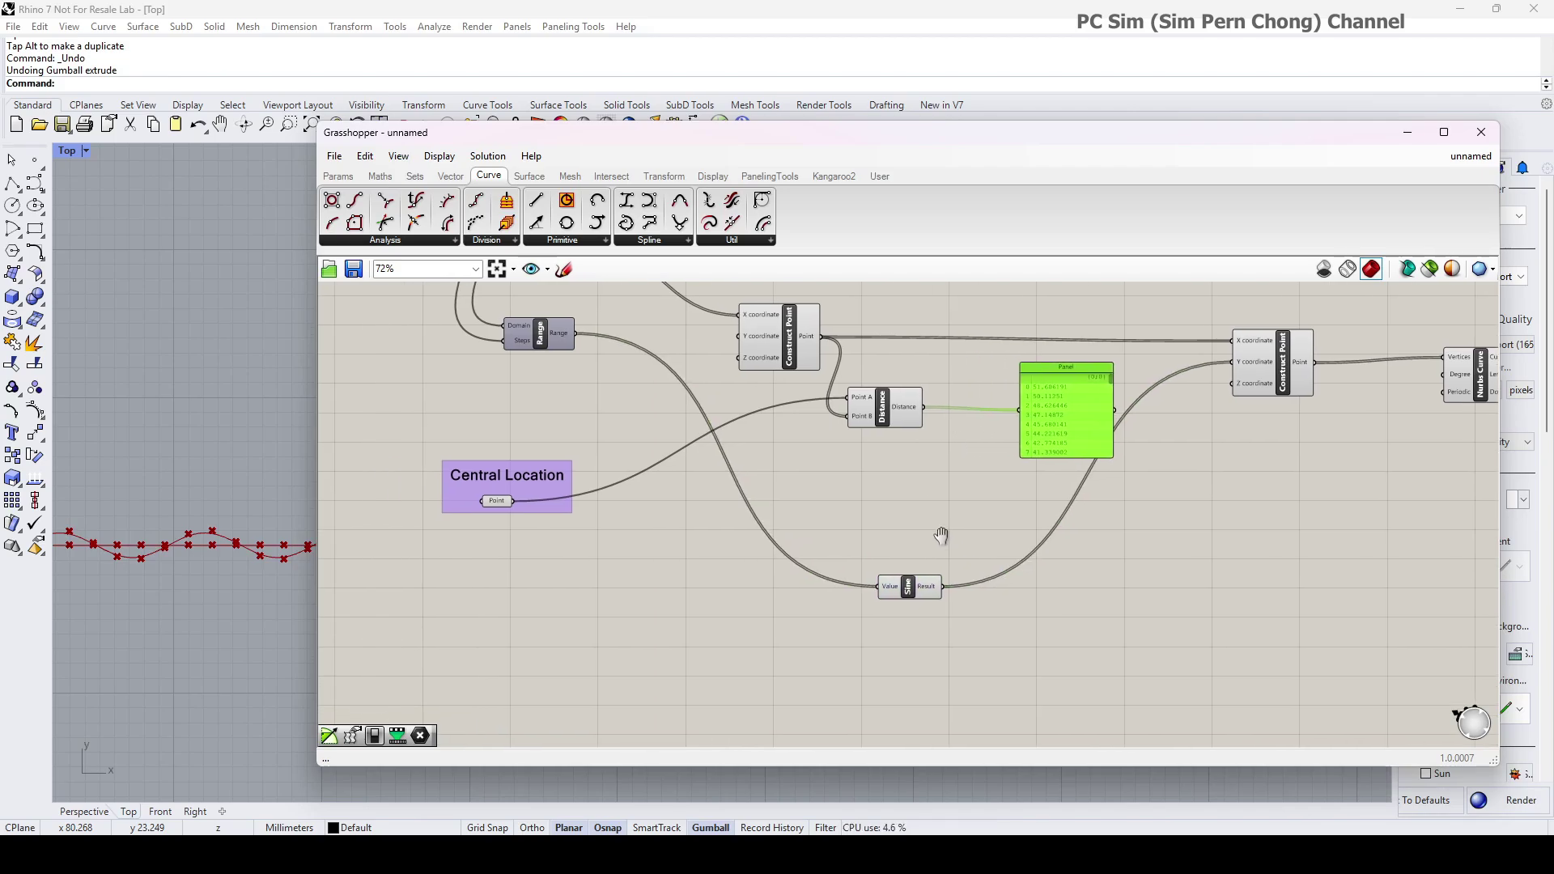
drag(885, 416, 896, 414)
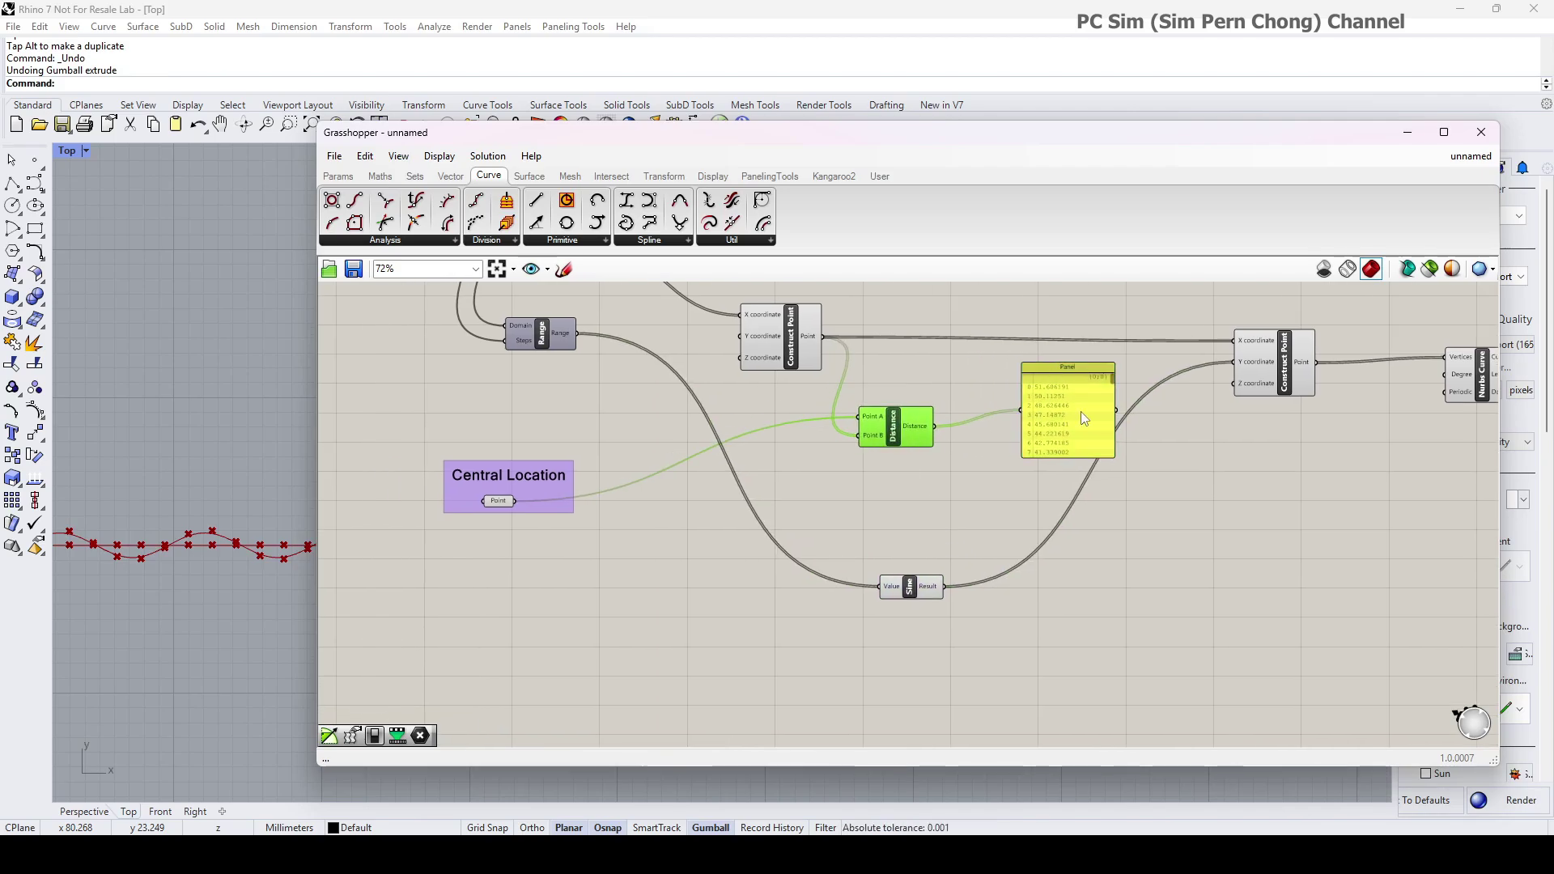
drag(1073, 374, 1063, 398)
drag(926, 592, 907, 589)
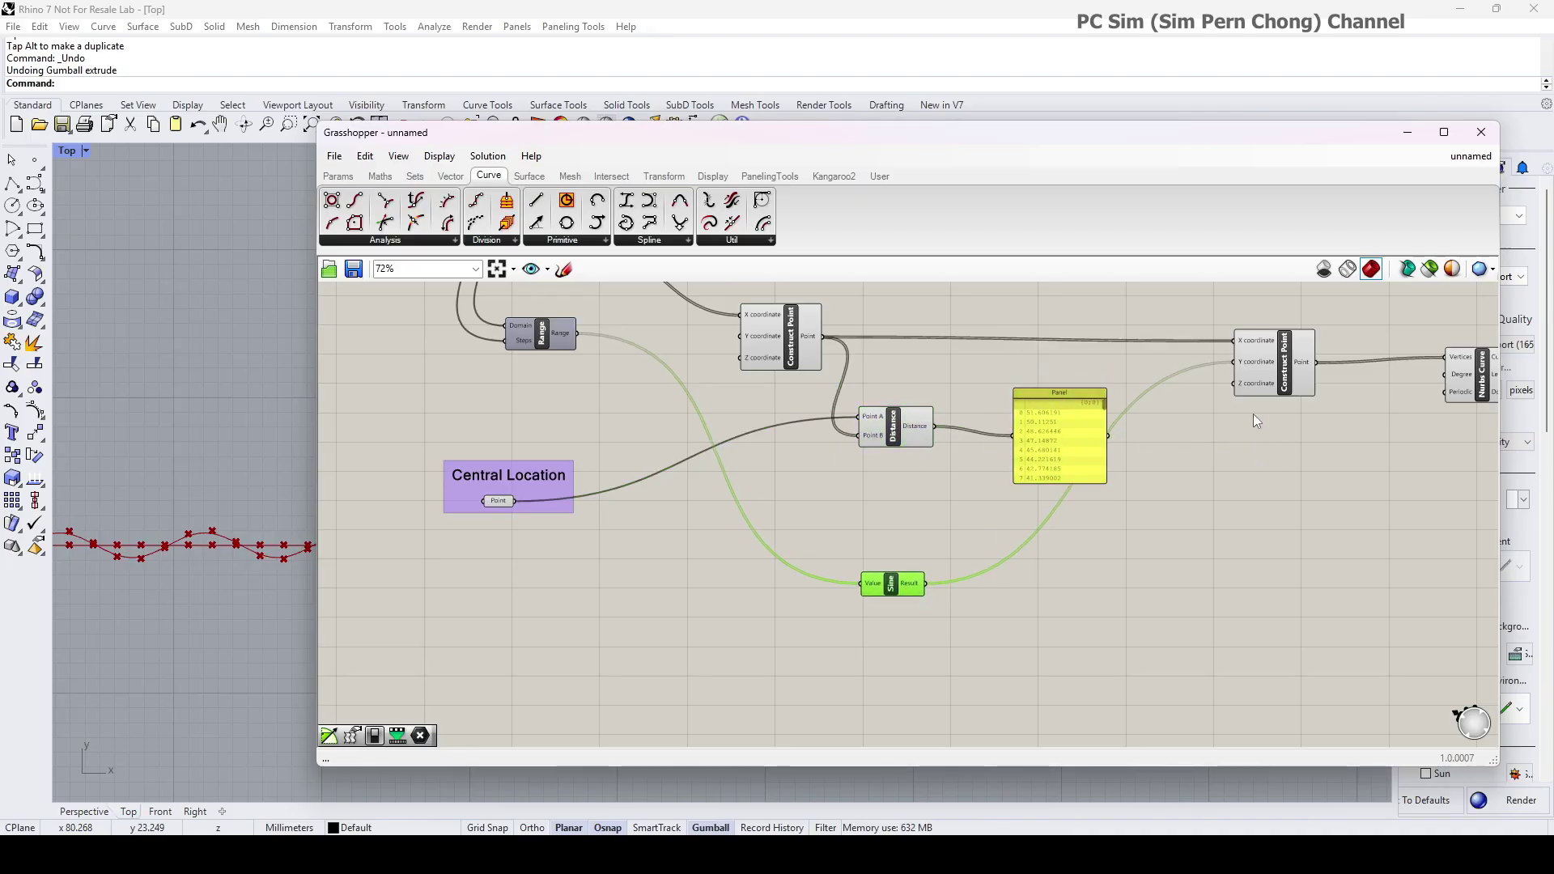
- Move the second Construct Point well away from the distance Panel and Sine component to open up space between them
drag(1272, 382, 1294, 427)
right_drag(1270, 423, 1055, 433)
drag(1081, 435, 1256, 468)
drag(854, 416, 838, 415)
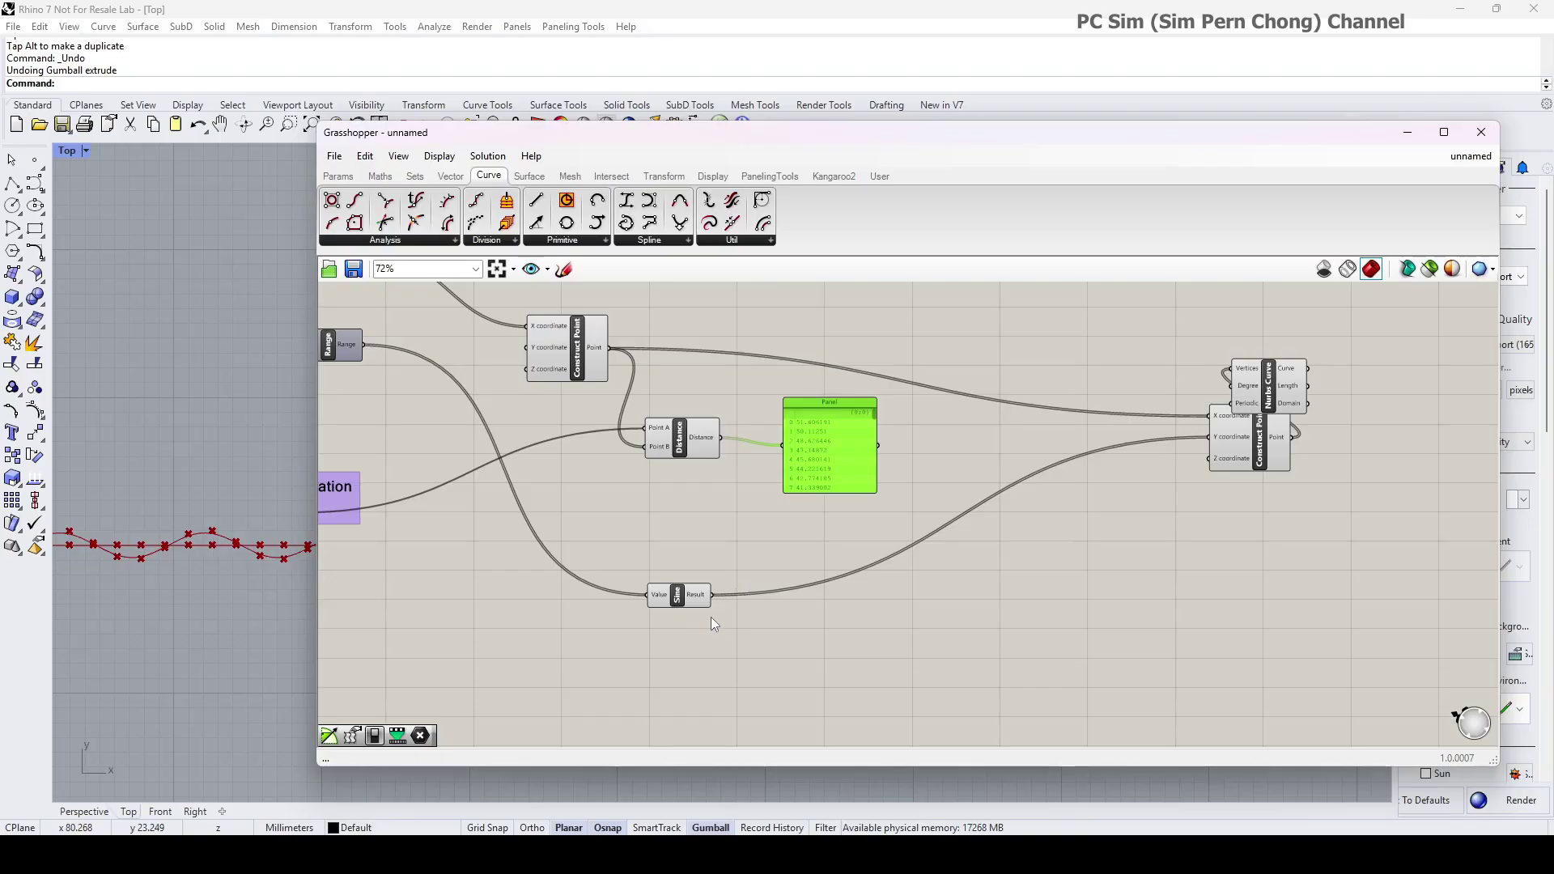
- Move the Grasshopper window aside and show the whole curve and its central point in the Top viewport
scroll(254, 474, down, 5)
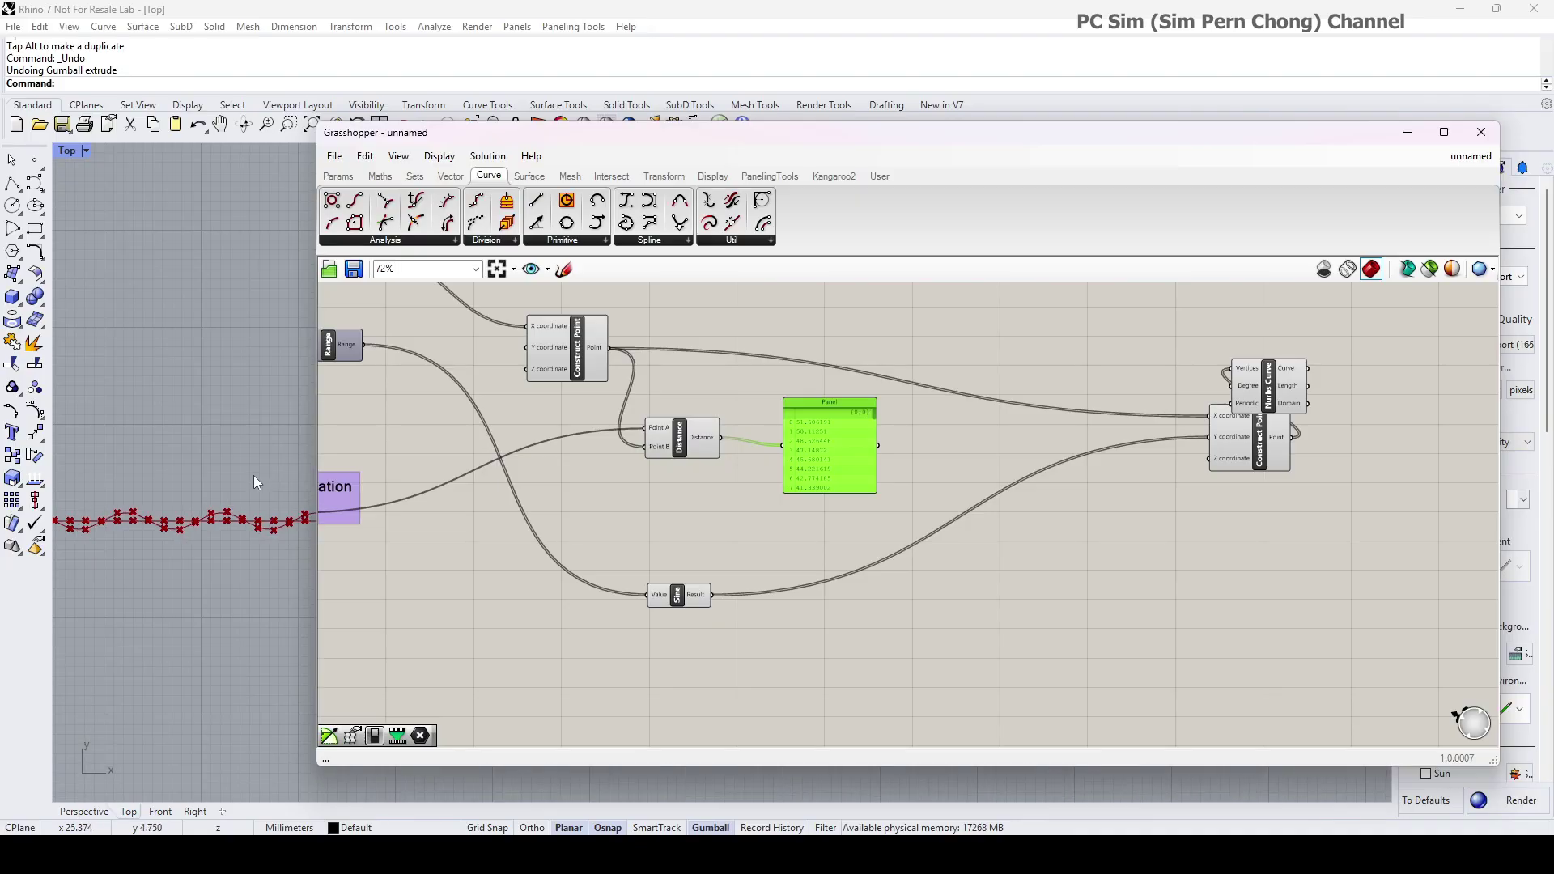
right_drag(563, 455, 823, 470)
drag(465, 138, 737, 167)
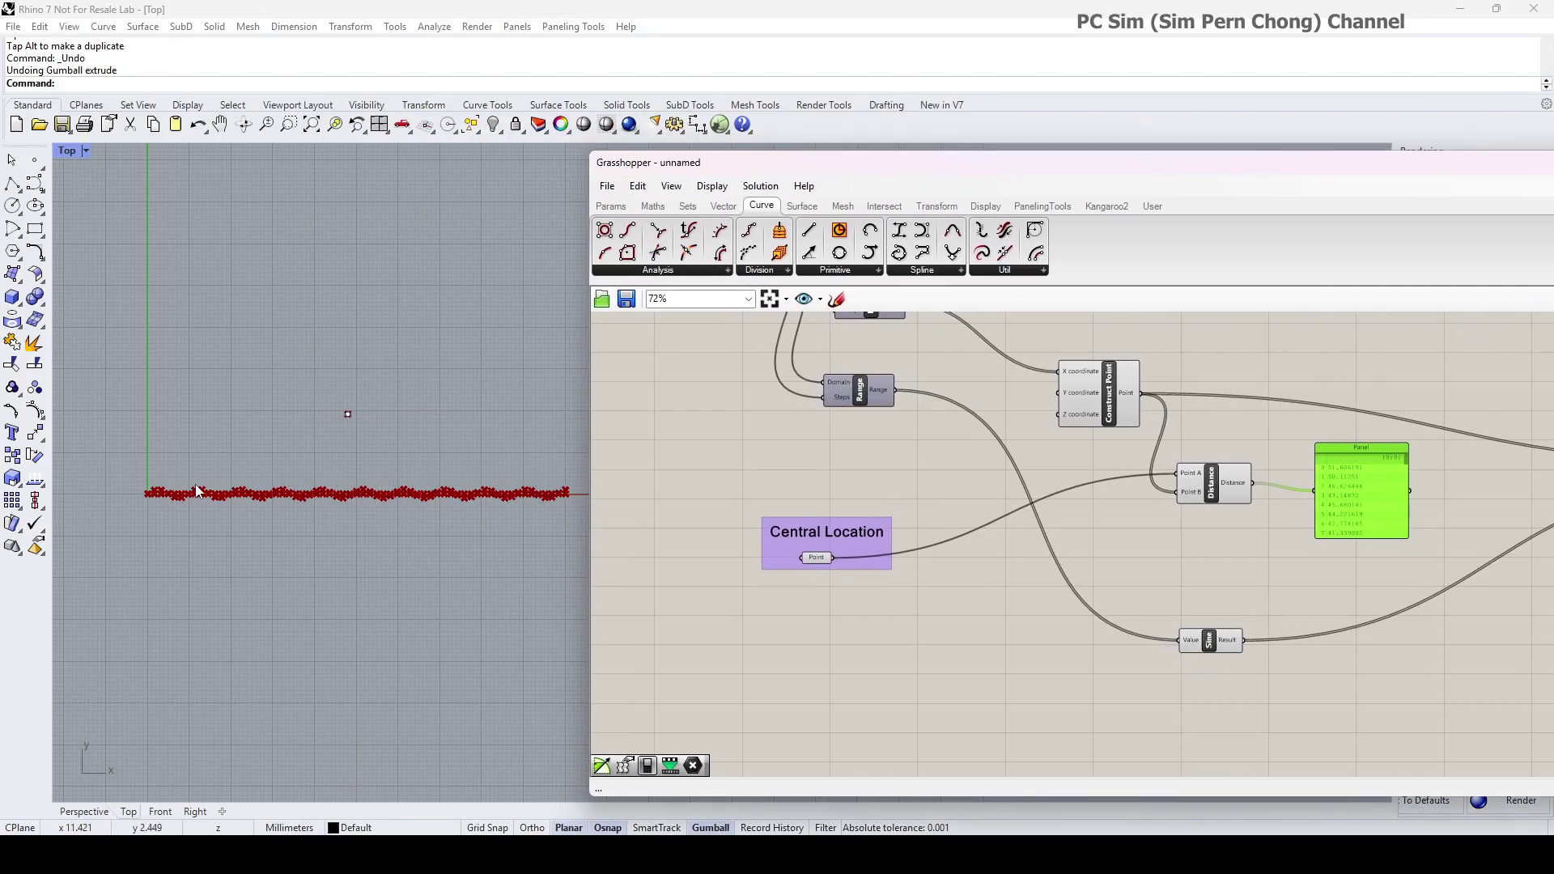
- Add a Multiplication component between the Sine component and the second Construct Point
right_drag(959, 552, 506, 522)
click(997, 512)
double_click(998, 512)
text(mut)
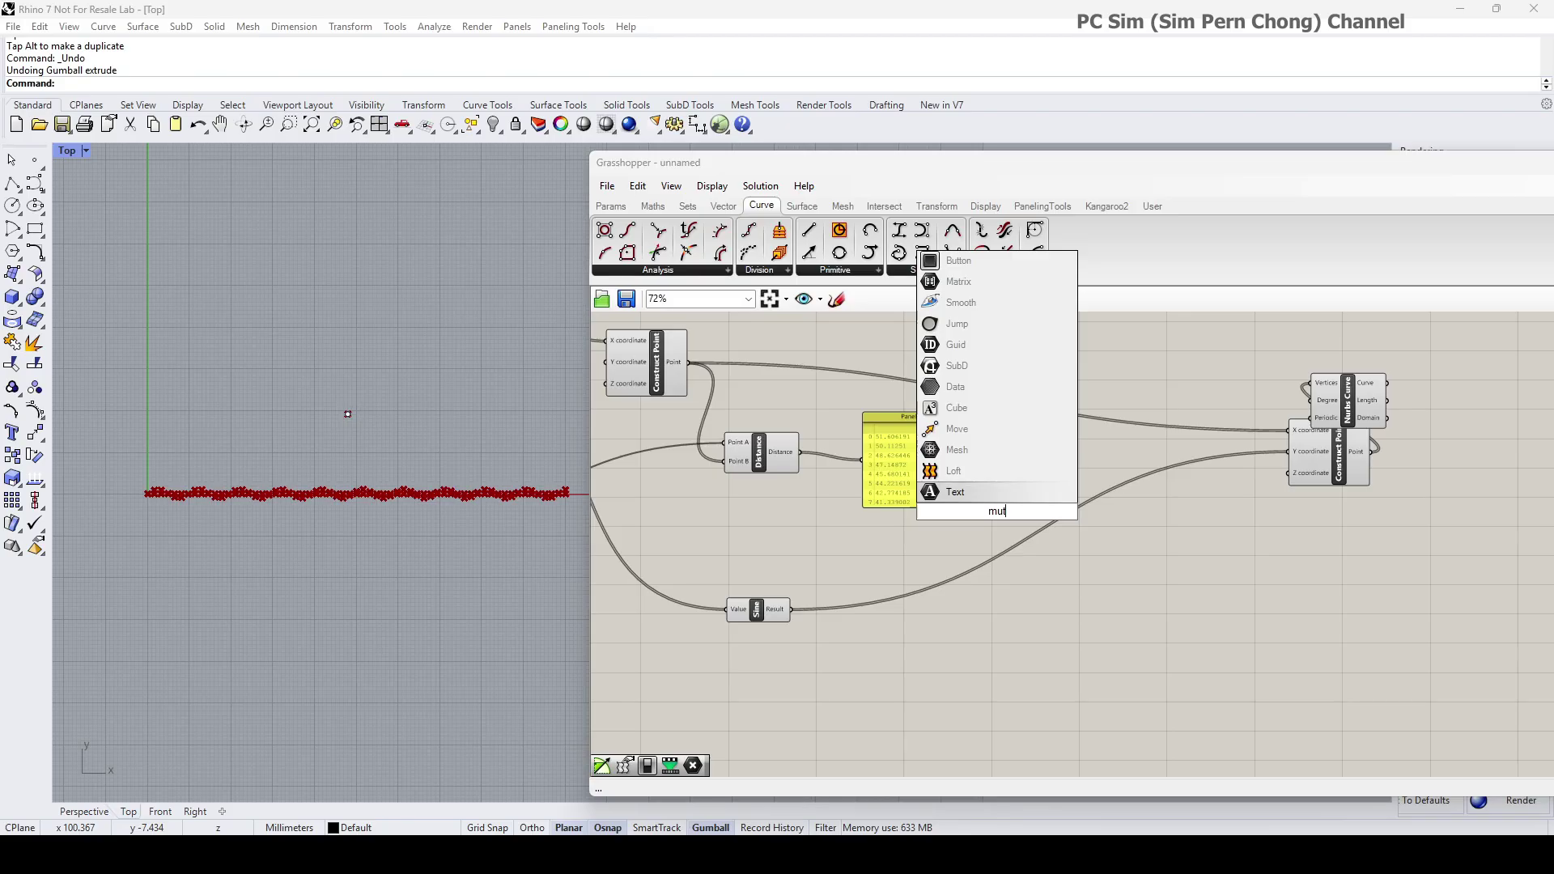
key(BackSpace)
text(l)
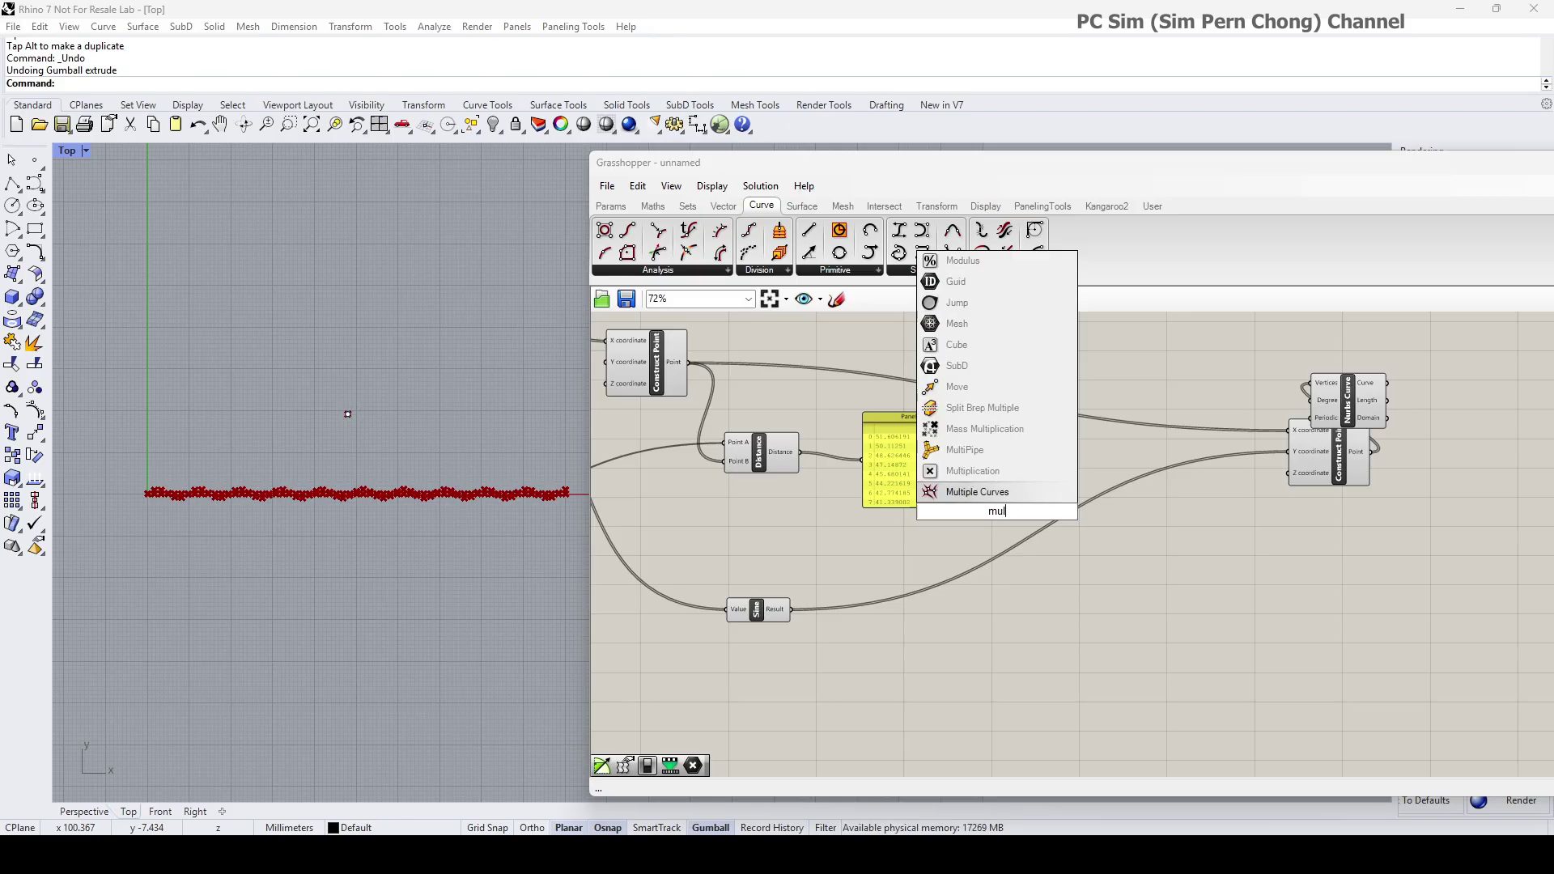
click(973, 471)
drag(1011, 523, 1050, 586)
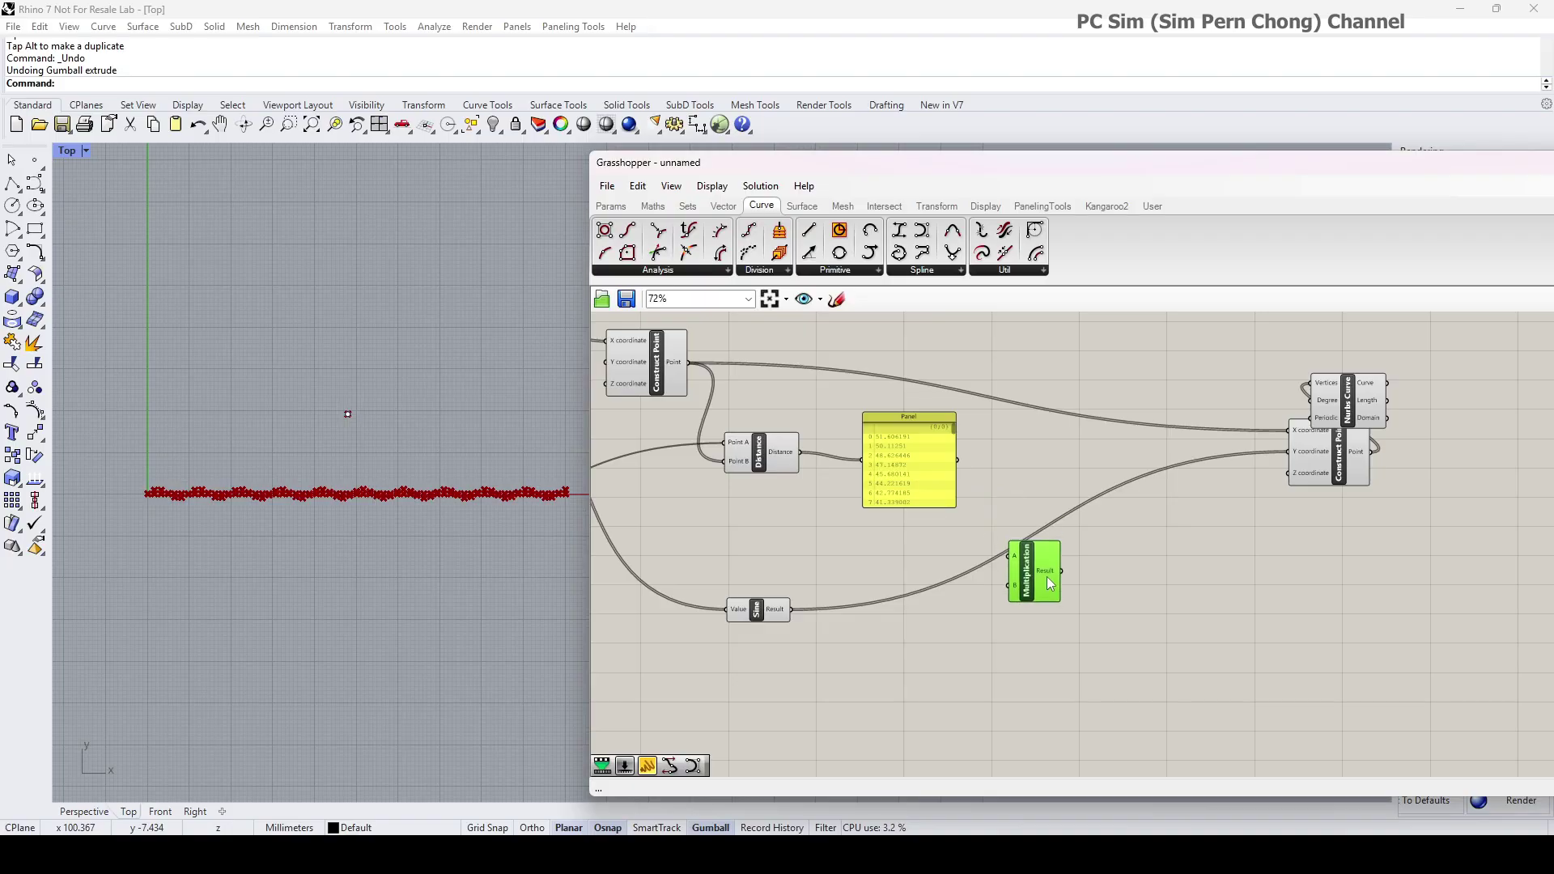
- Multiply the Sine Result by the Panel's distances, wire the product into the second Construct Point's Y coordinate, and separate the Nurbs Curve
drag(791, 609, 1288, 451)
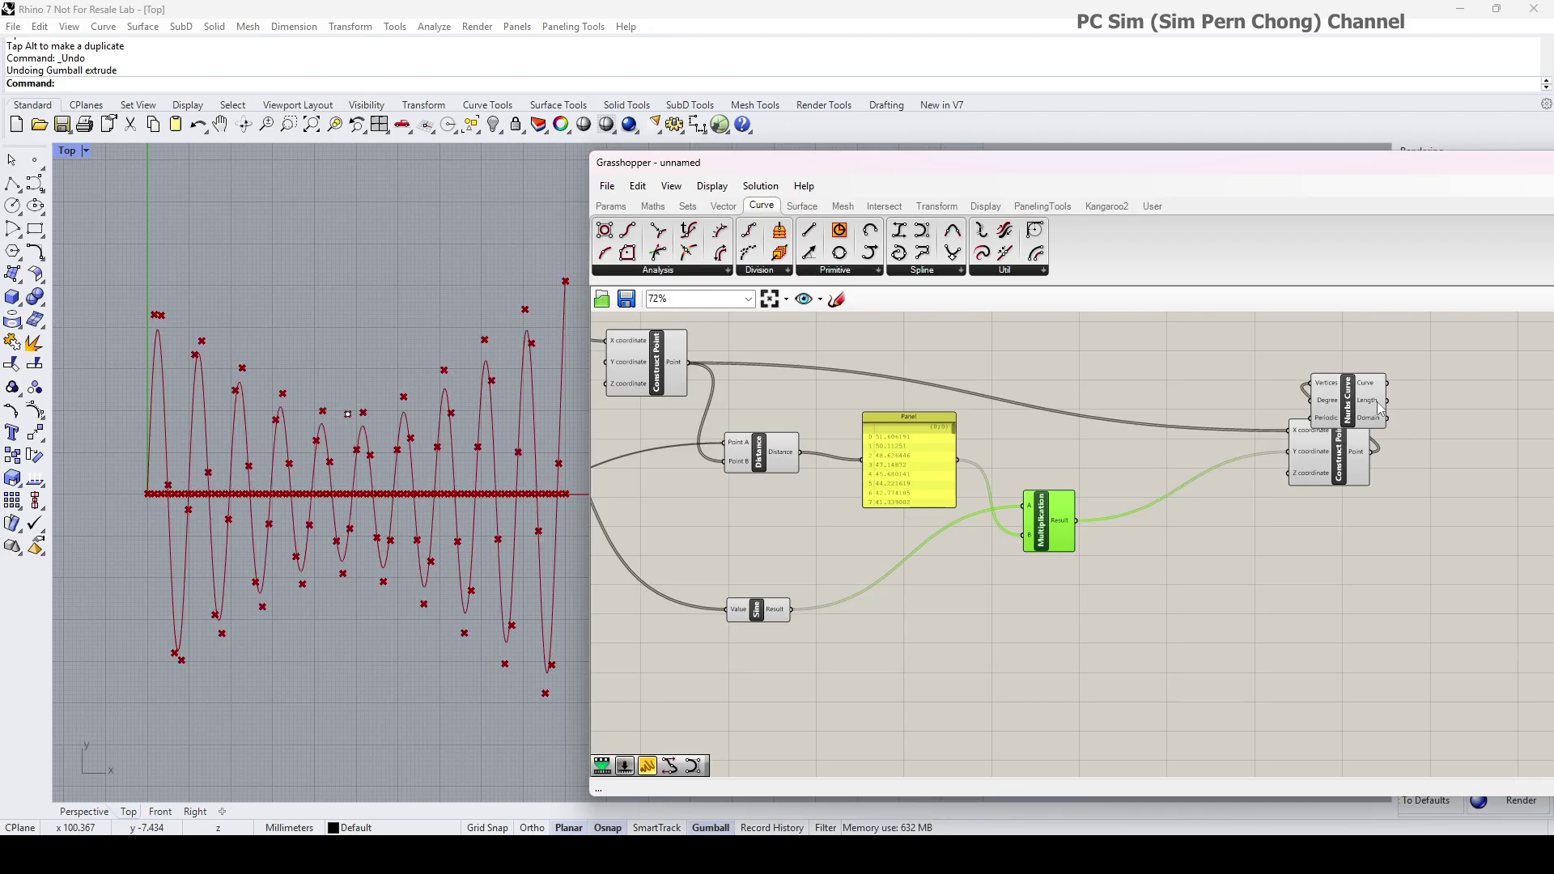
drag(1380, 402, 1526, 439)
drag(1024, 522, 1064, 519)
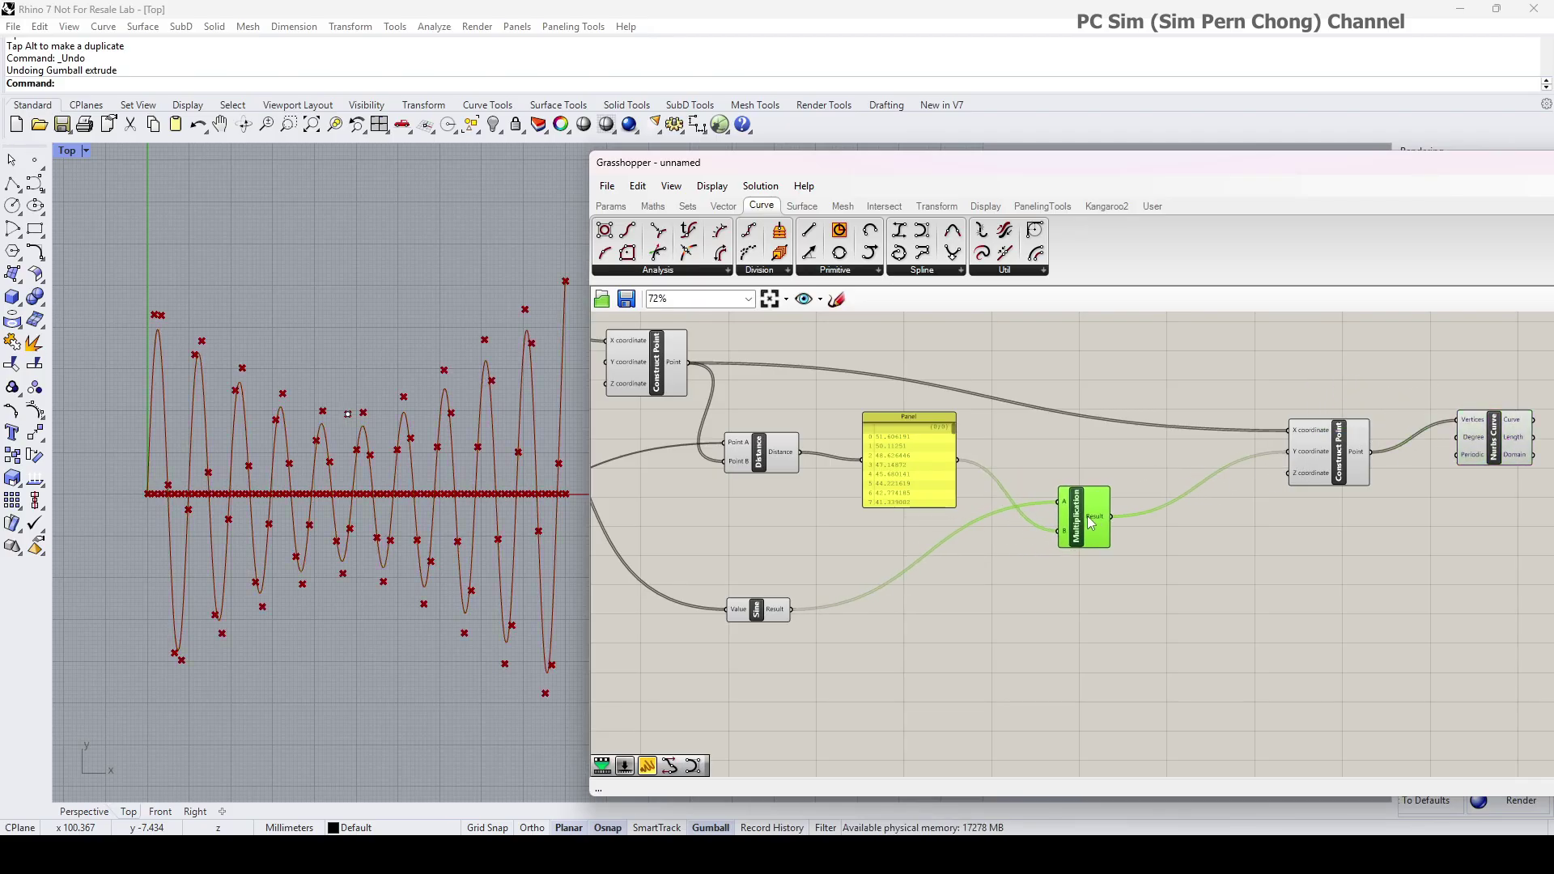
- Shift the central point slightly along the X axis in the Top viewport to test its effect on the curve
scroll(360, 470, up, 1)
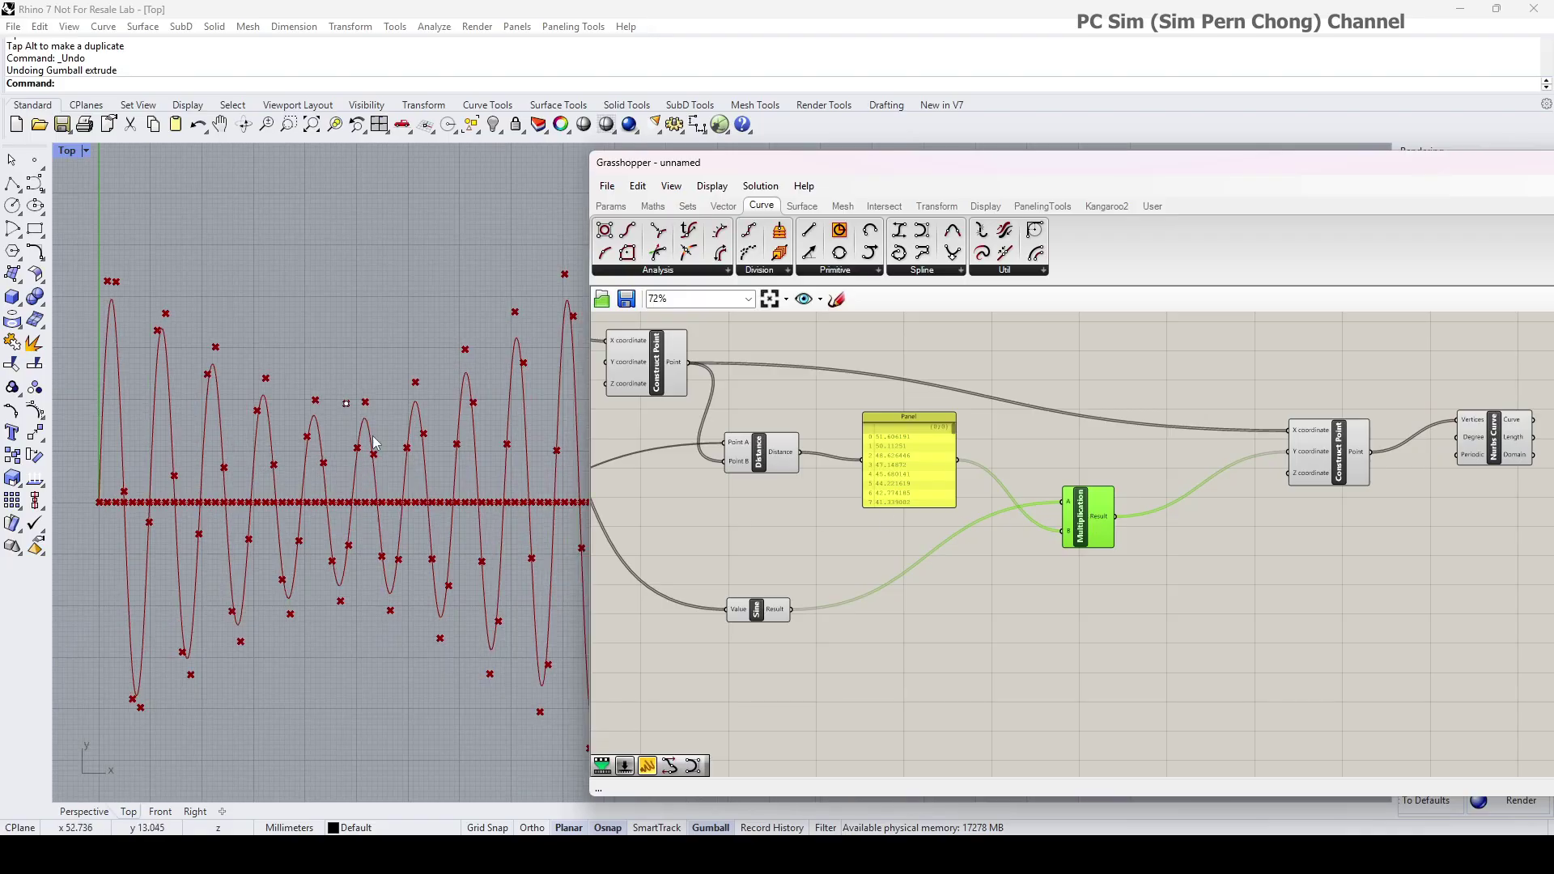
click(347, 403)
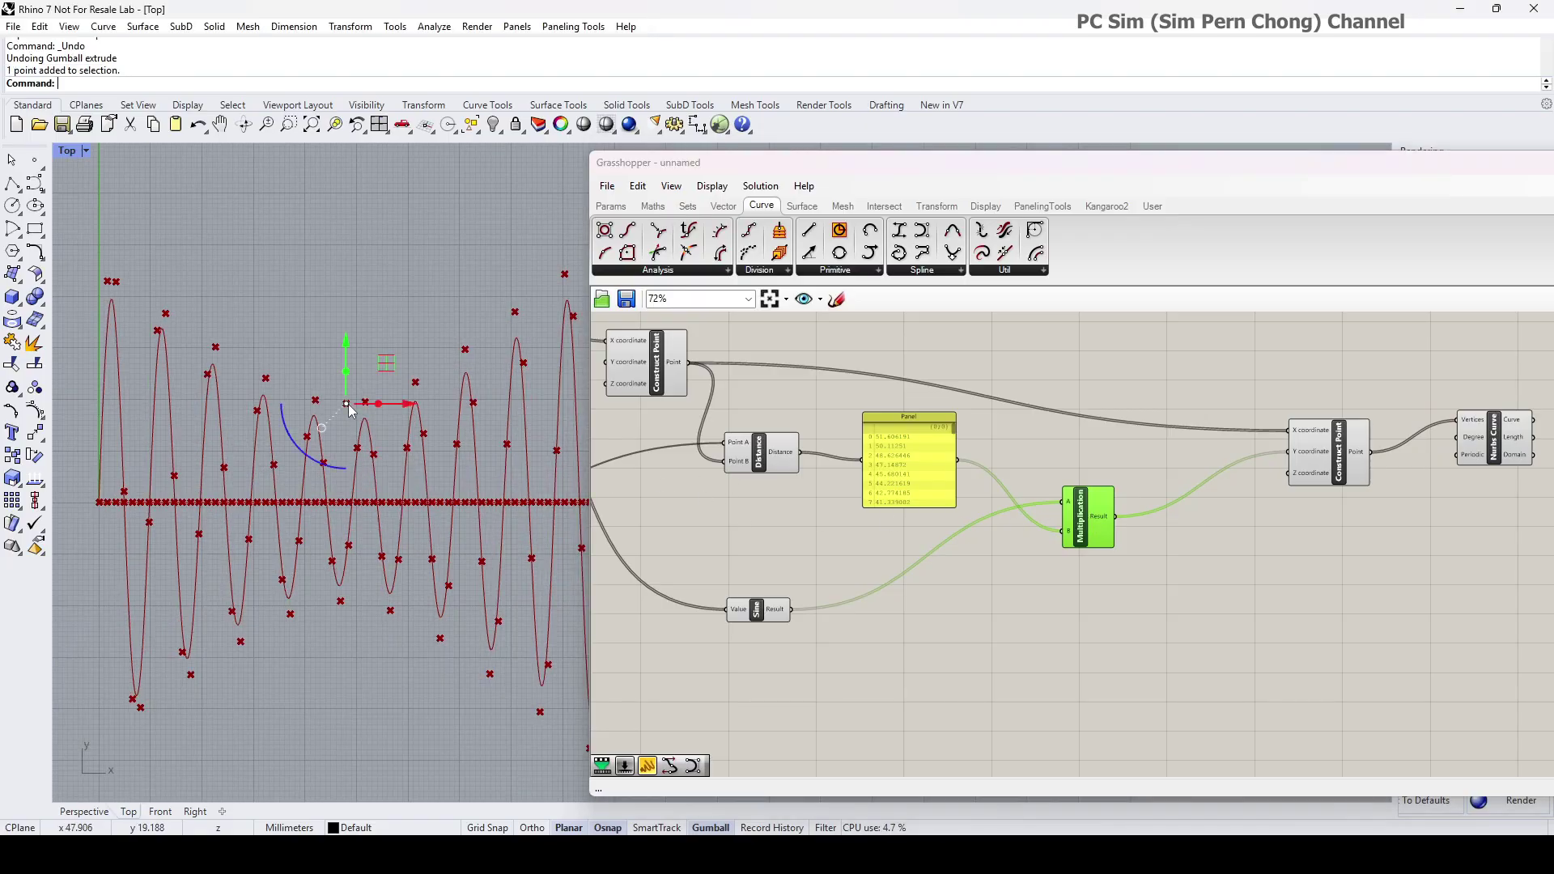
mouse_move(407, 404)
mouse_down()
mouse_move(444, 409)
mouse_move(383, 404)
mouse_up()
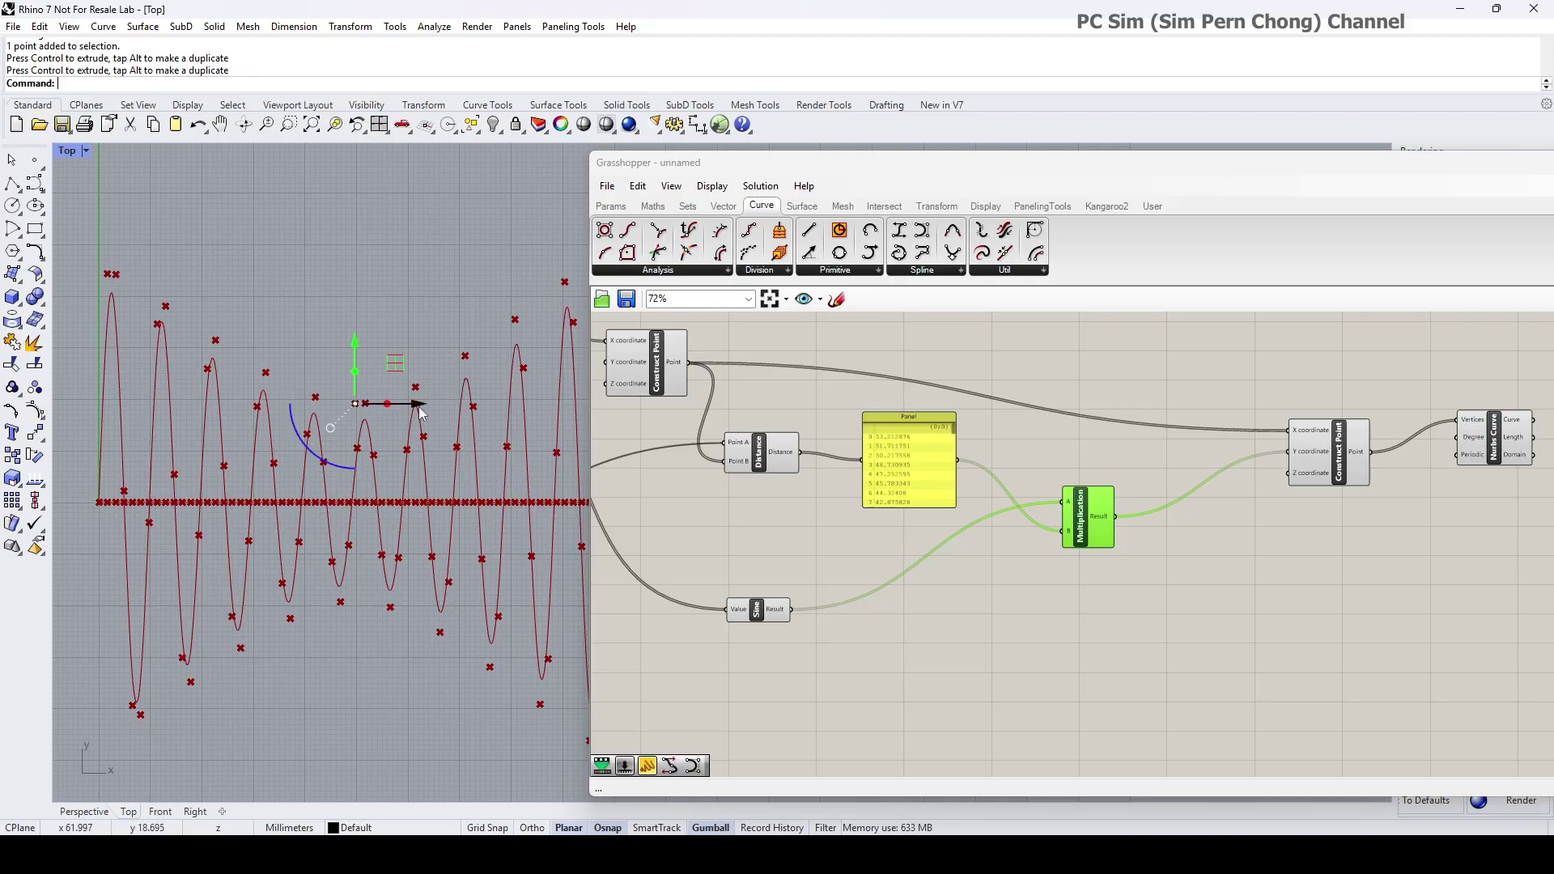
drag(416, 404, 352, 408)
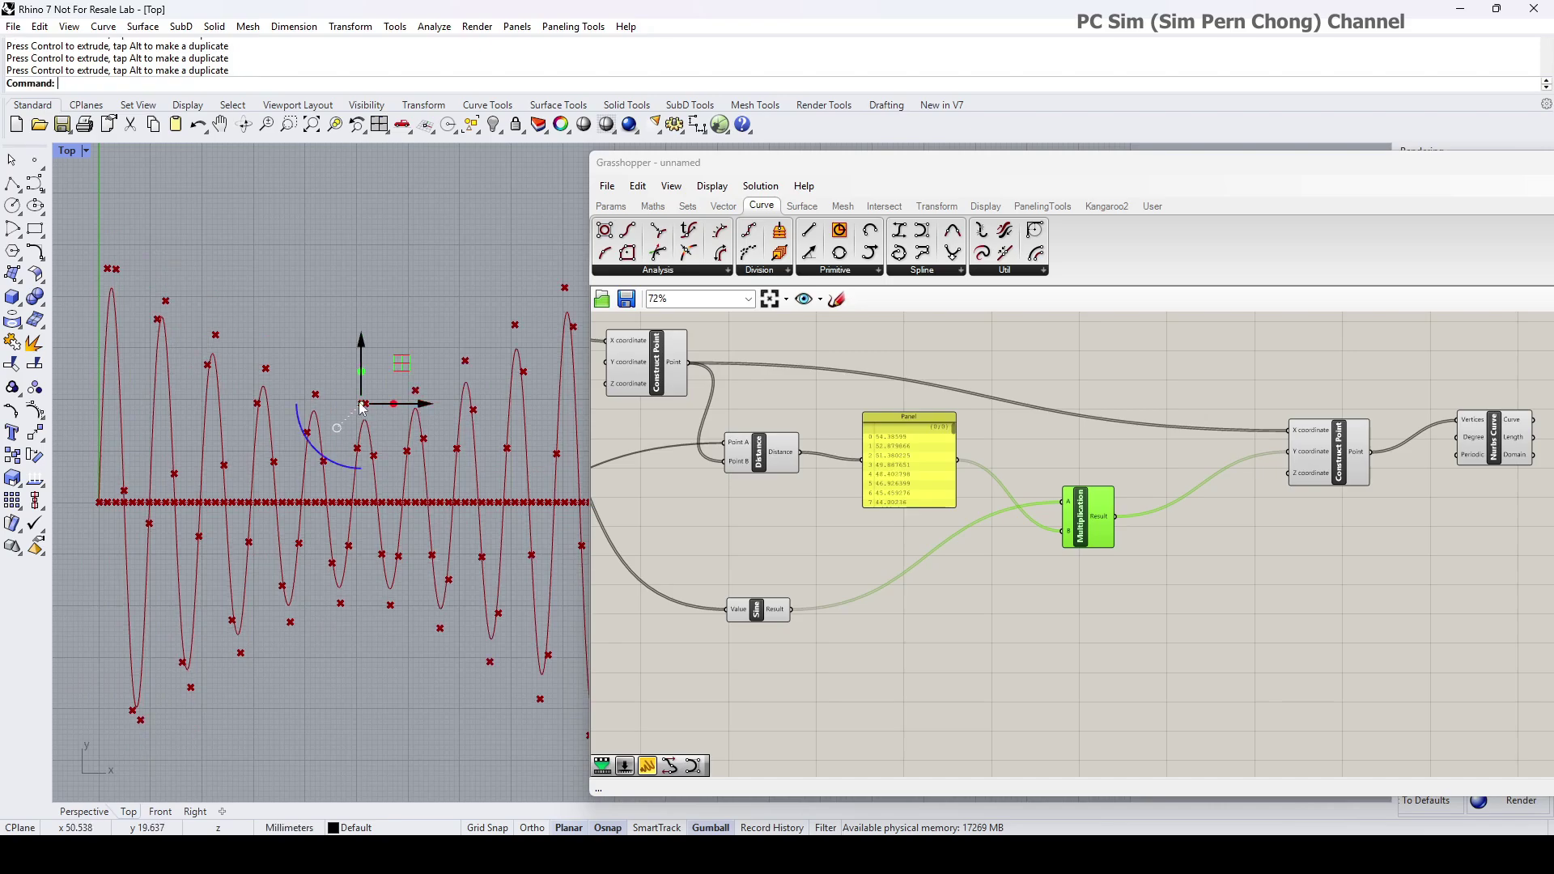
- Stack the two Range components one above the other beside the number sliders that feed them
right_drag(795, 532, 1091, 594)
right_drag(841, 525, 1067, 611)
right_drag(859, 524, 952, 601)
scroll(926, 506, up, 2)
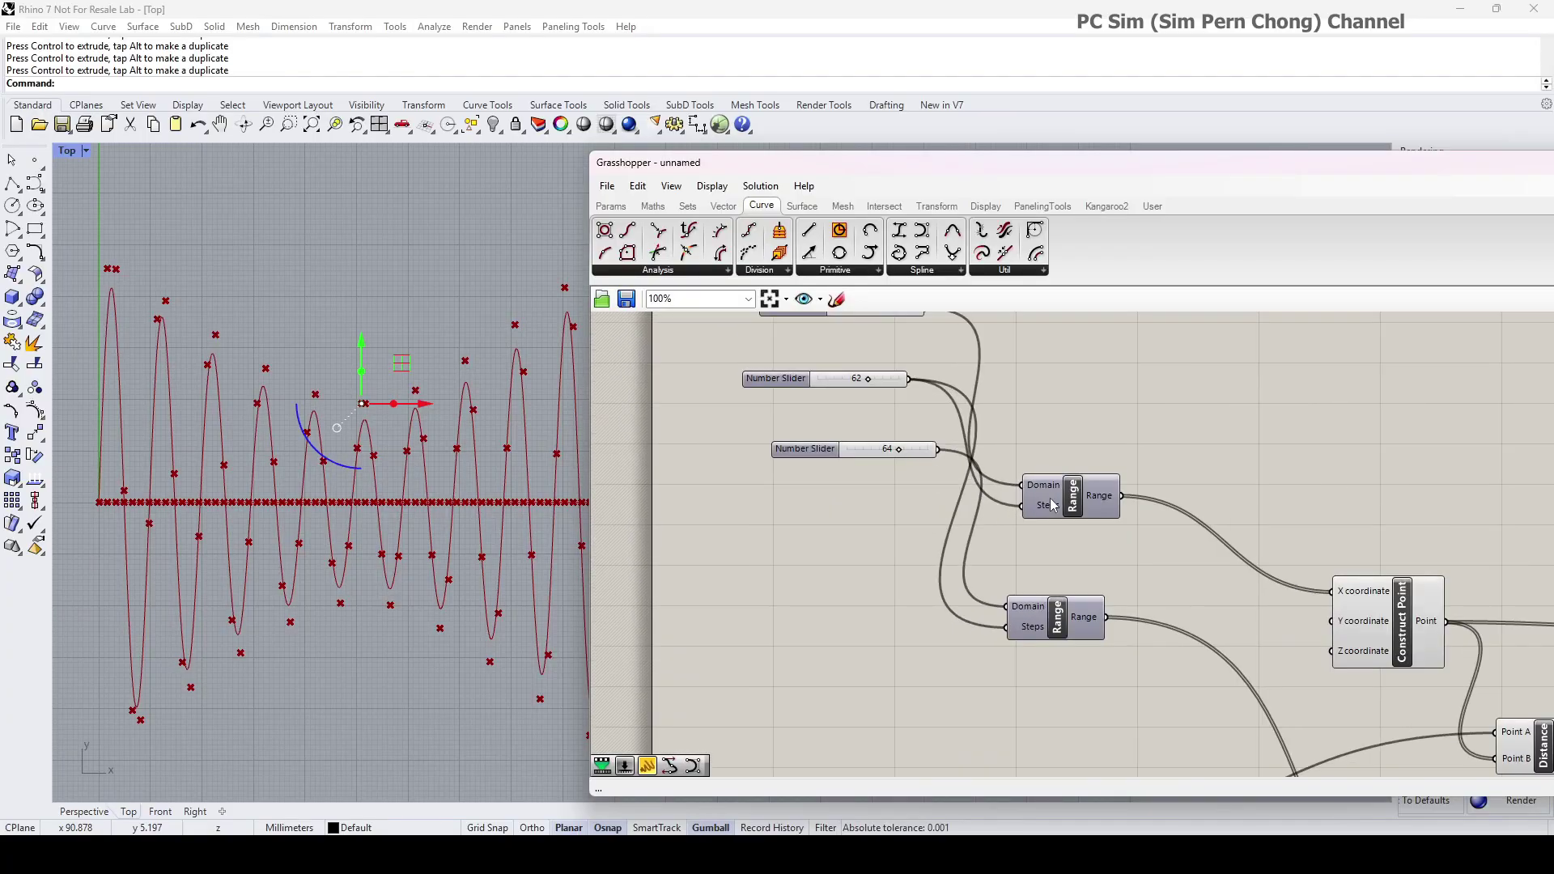
drag(1050, 505, 1076, 475)
drag(1042, 624, 1112, 547)
right_drag(1089, 515, 1055, 649)
drag(1052, 619, 1078, 494)
drag(1085, 671, 1086, 577)
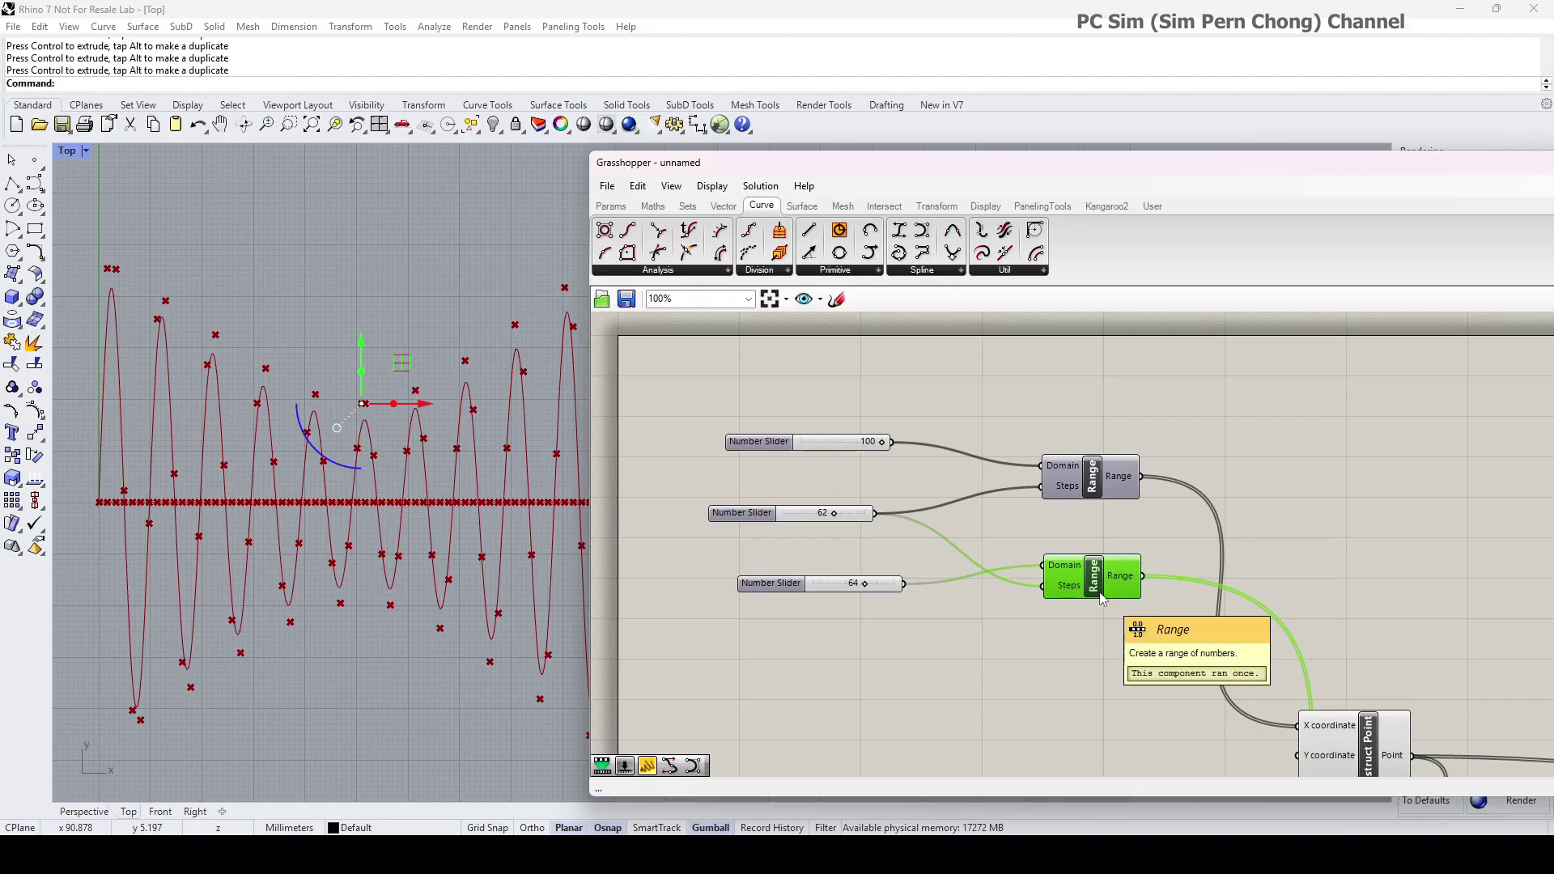
- Move the second Range's Domain slider closer to its Range and set it to 15
drag(831, 596, 885, 573)
scroll(508, 526, down, 4)
right_drag(577, 521, 508, 508)
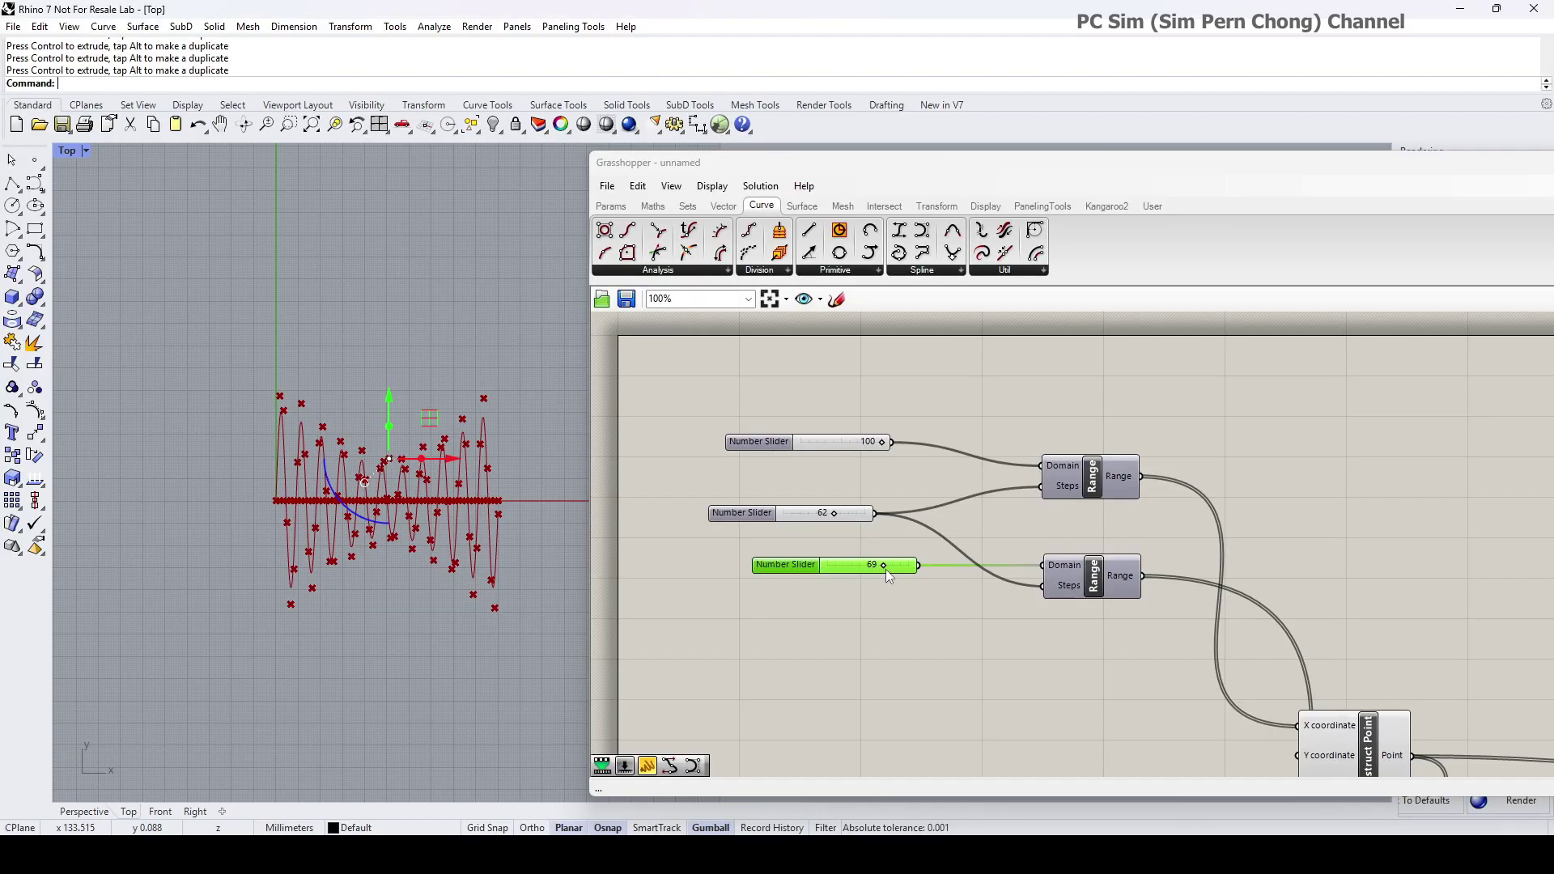
drag(881, 566, 841, 566)
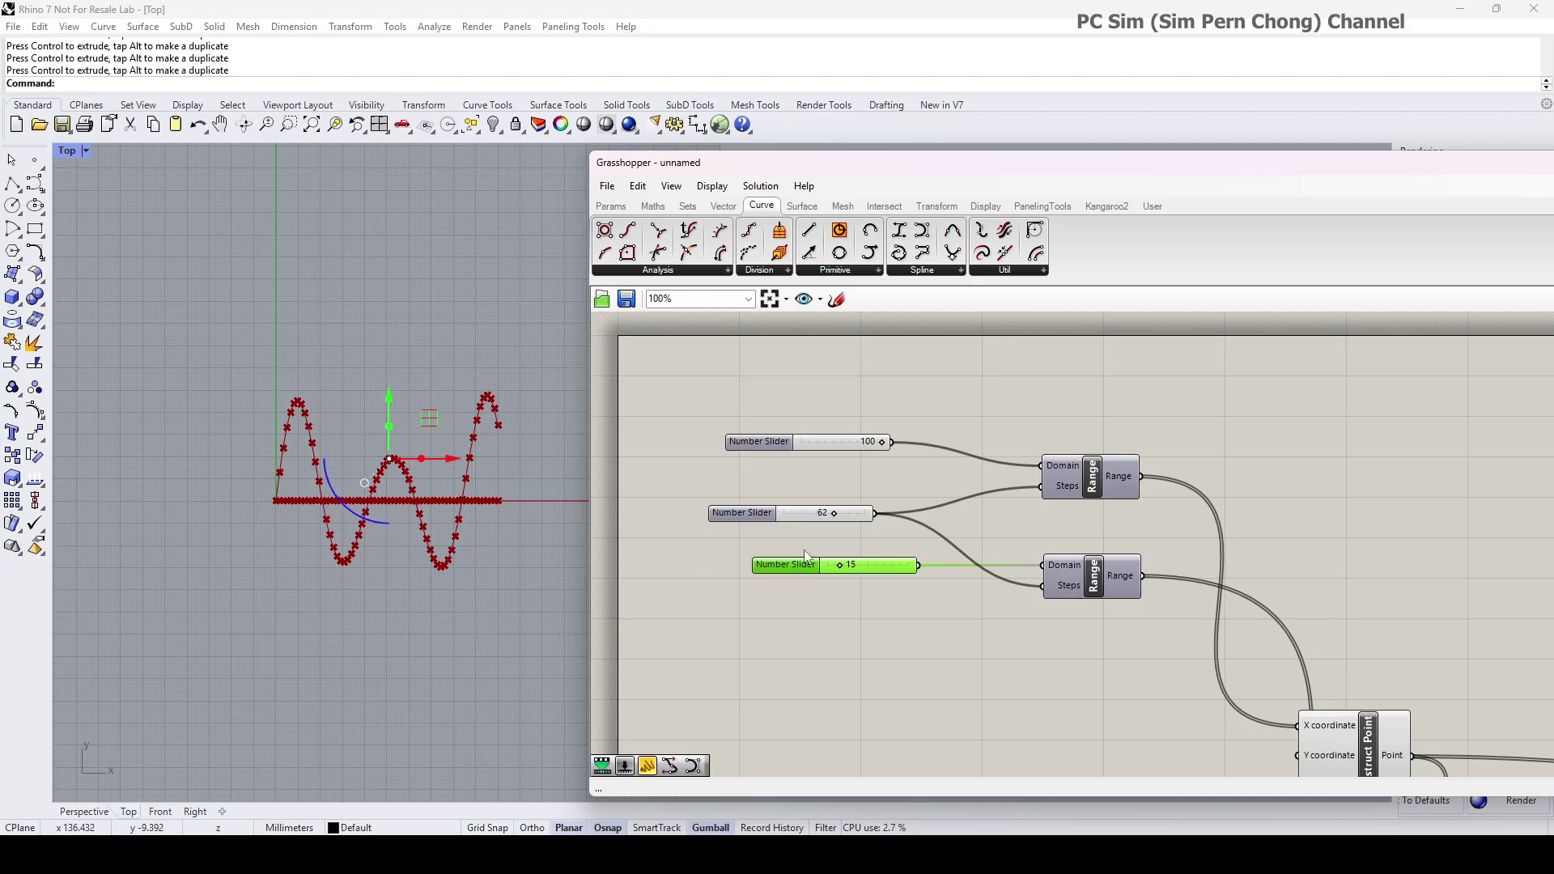
- Set the shared Steps slider to 95 and the second Range's Domain slider to 61
drag(837, 519, 853, 515)
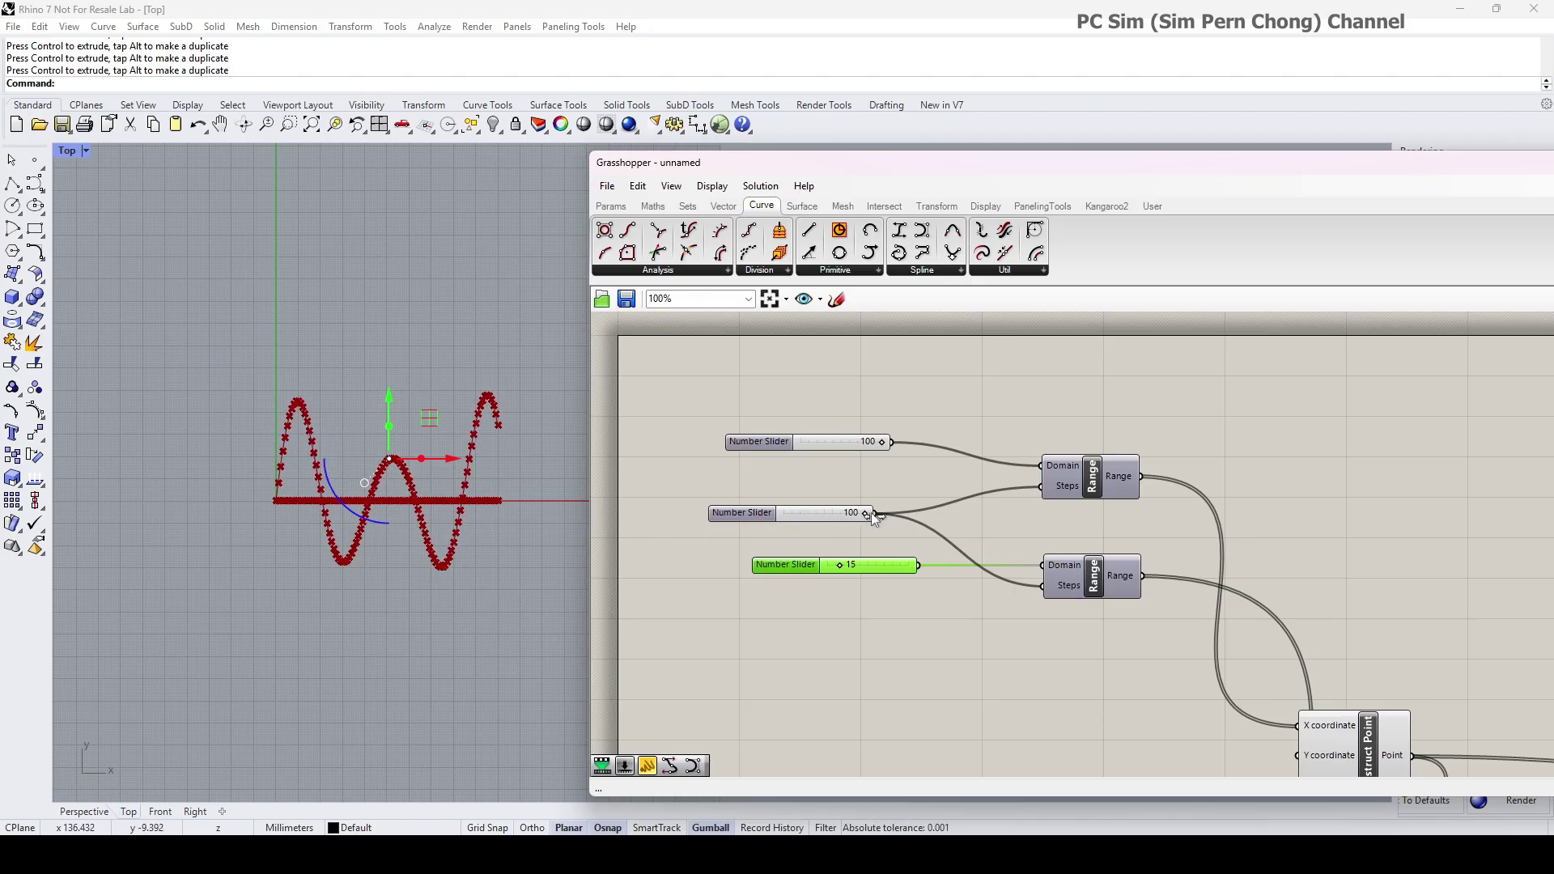
mouse_move(871, 513)
mouse_down()
mouse_move(829, 517)
mouse_move(858, 512)
mouse_up()
scroll(489, 489, up, 3)
drag(841, 567, 883, 567)
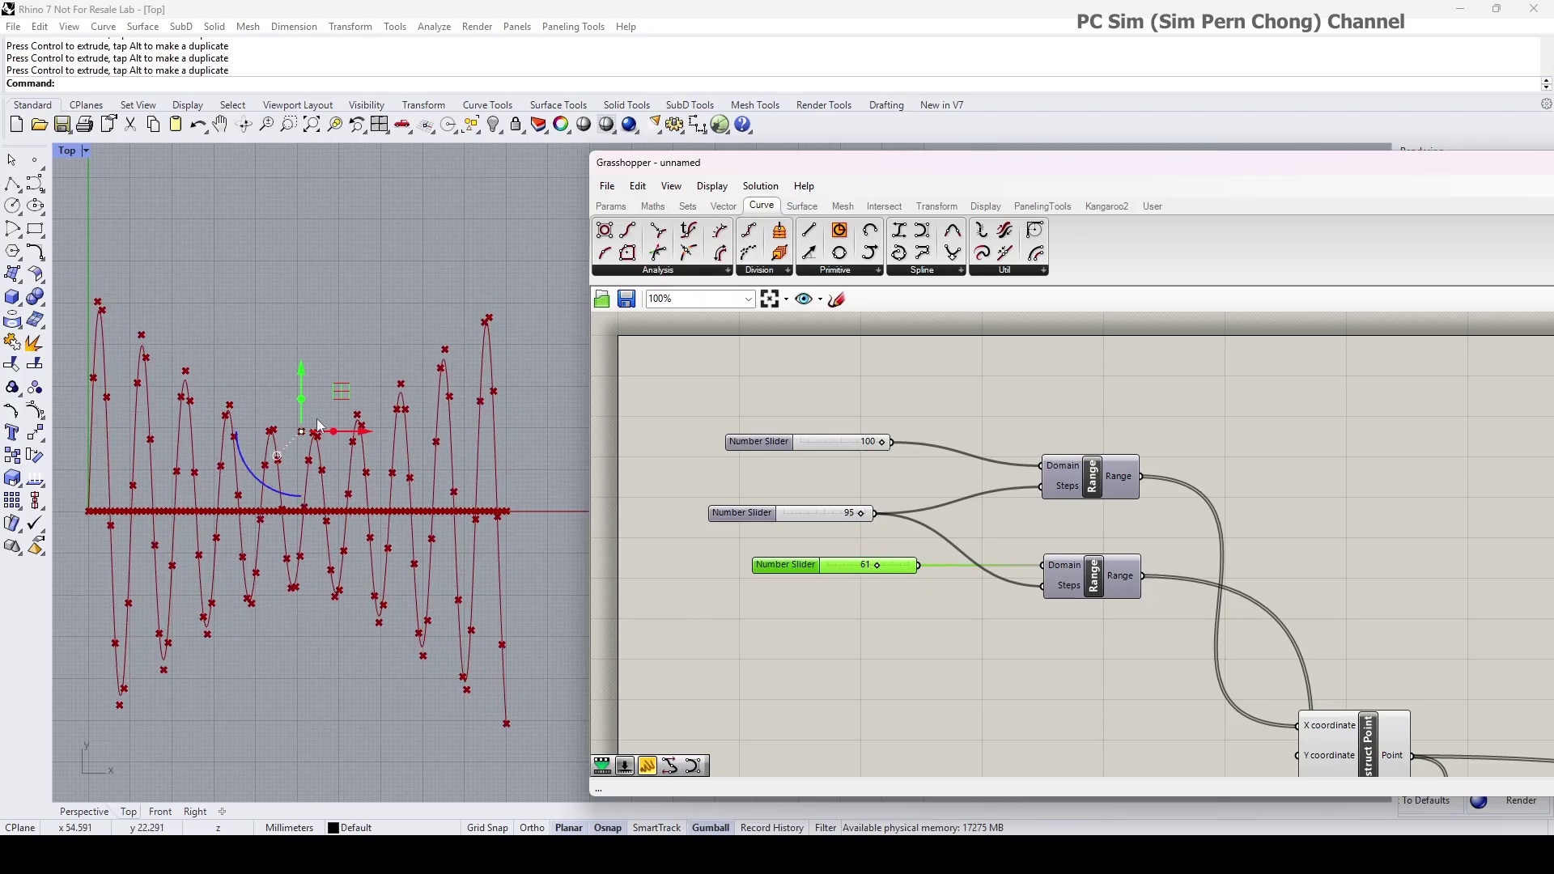
- Adjust the central point along X again and examine how the wave's amplitude responds around it
click(362, 436)
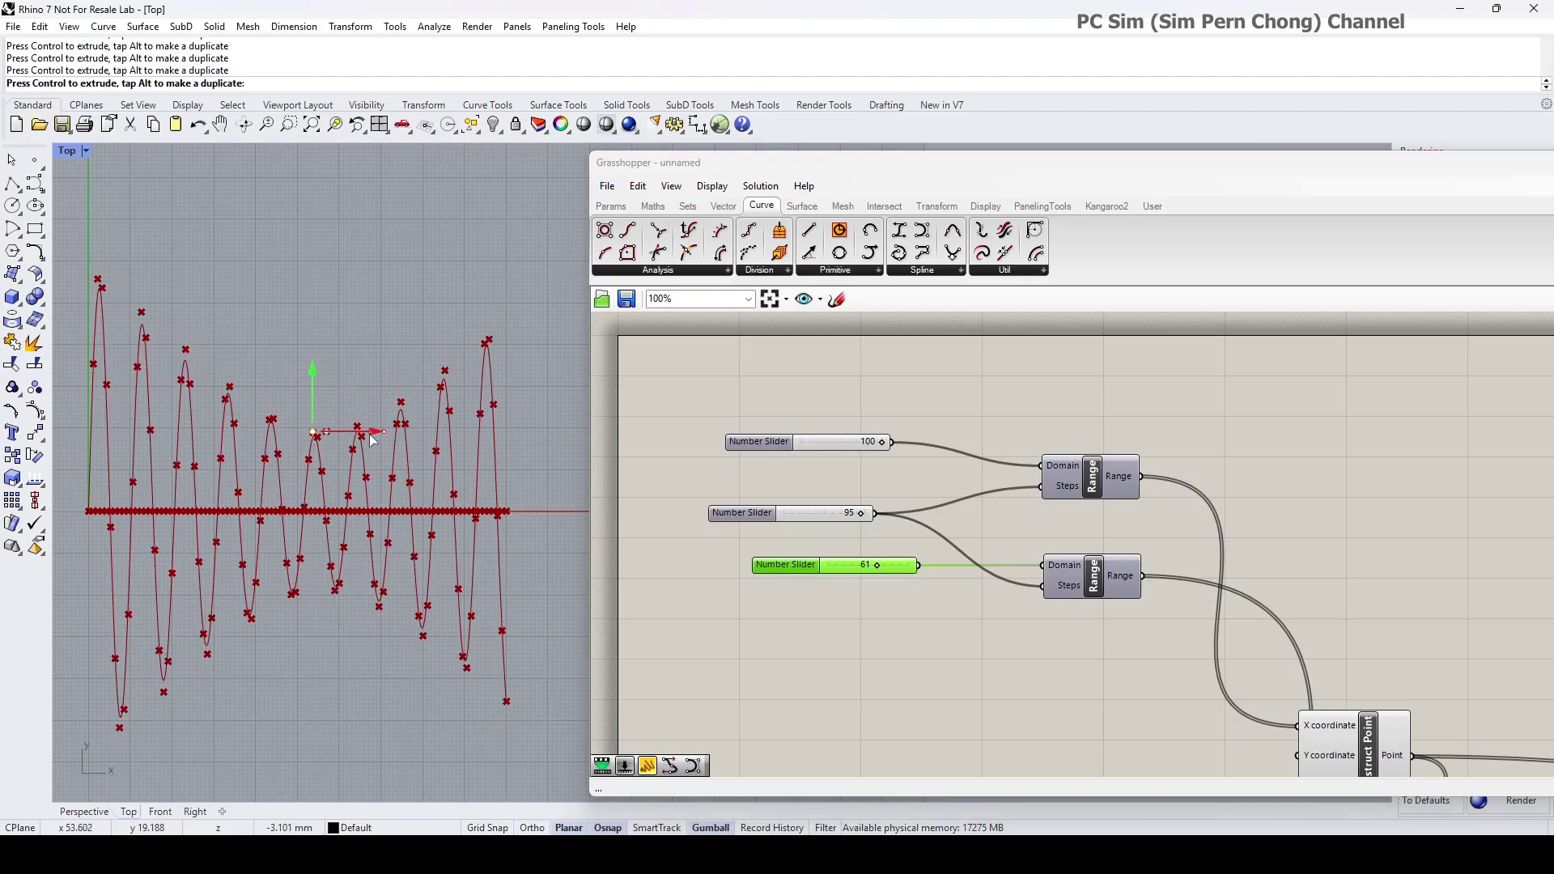
scroll(304, 489, up, 3)
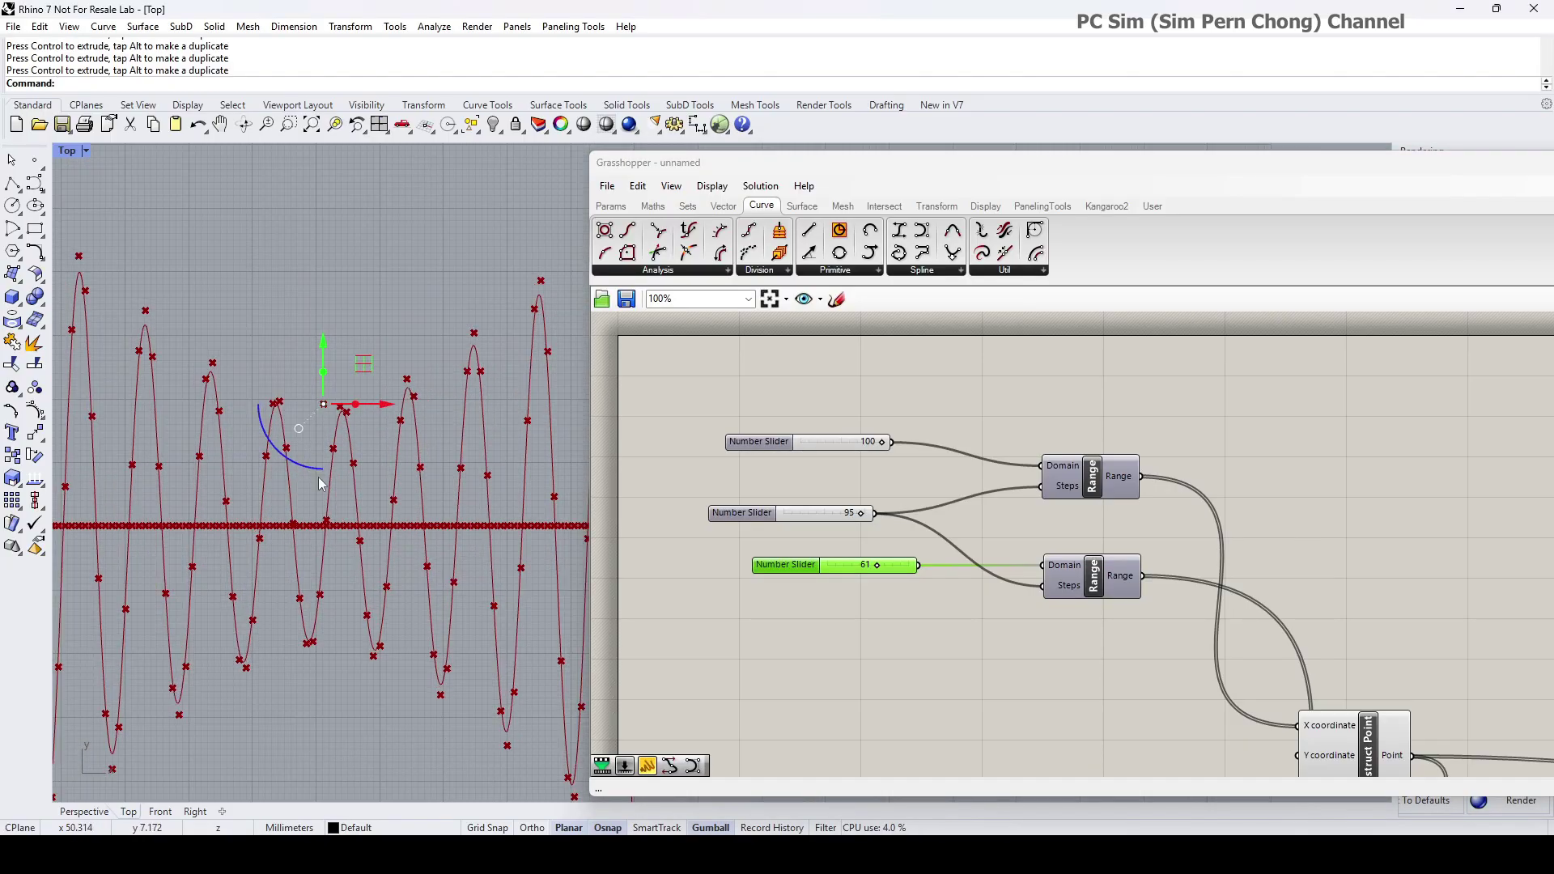
scroll(356, 486, down, 2)
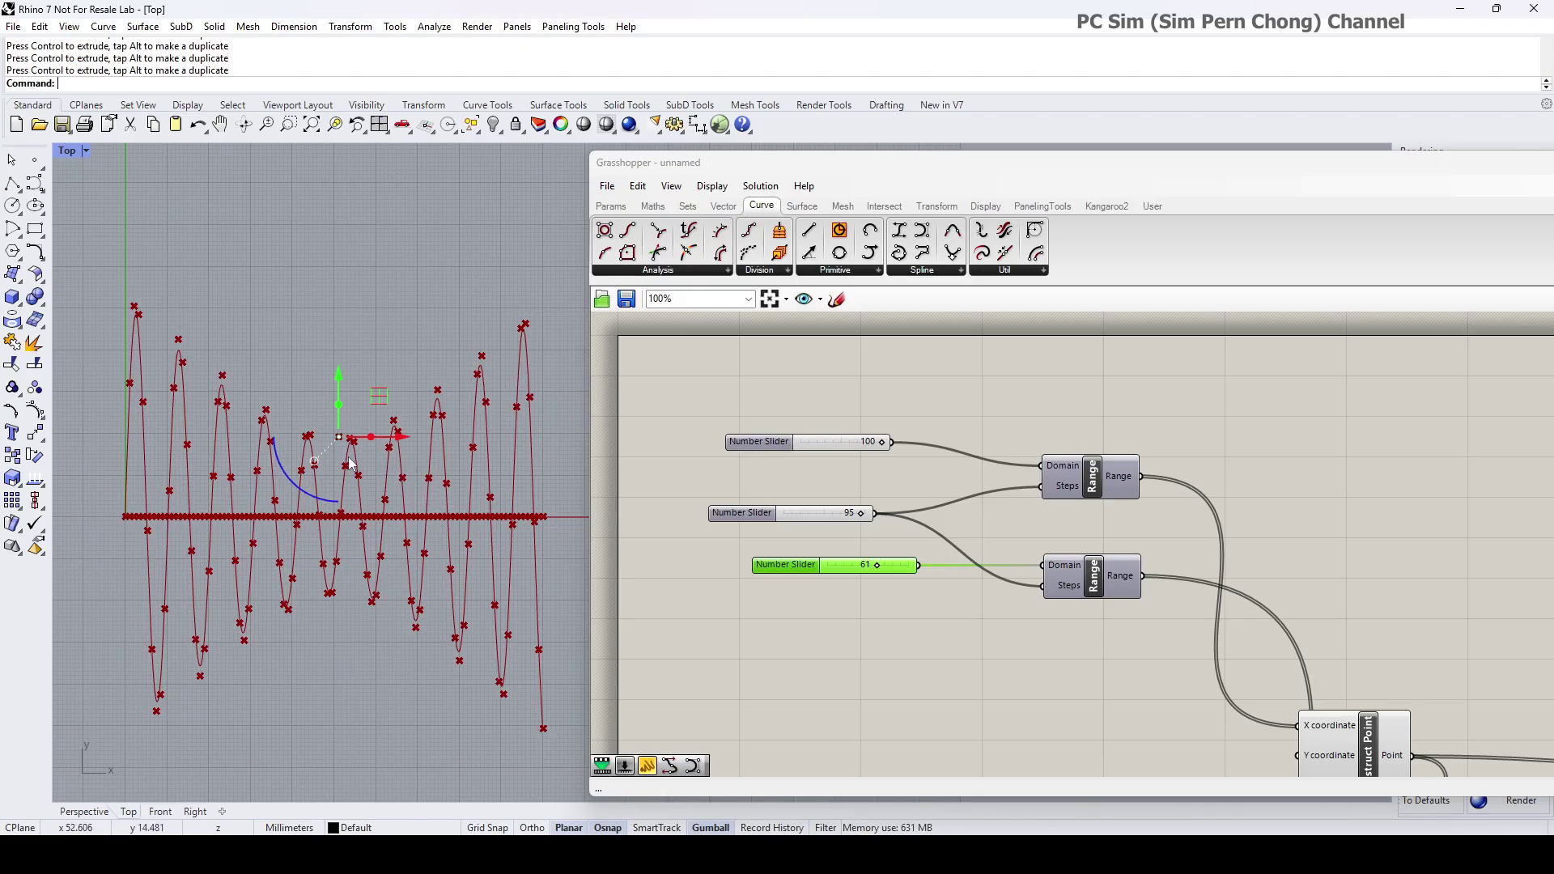
- Move the Multiplication component and the second Construct Point farther from the distance Panel
scroll(1007, 614, down, 4)
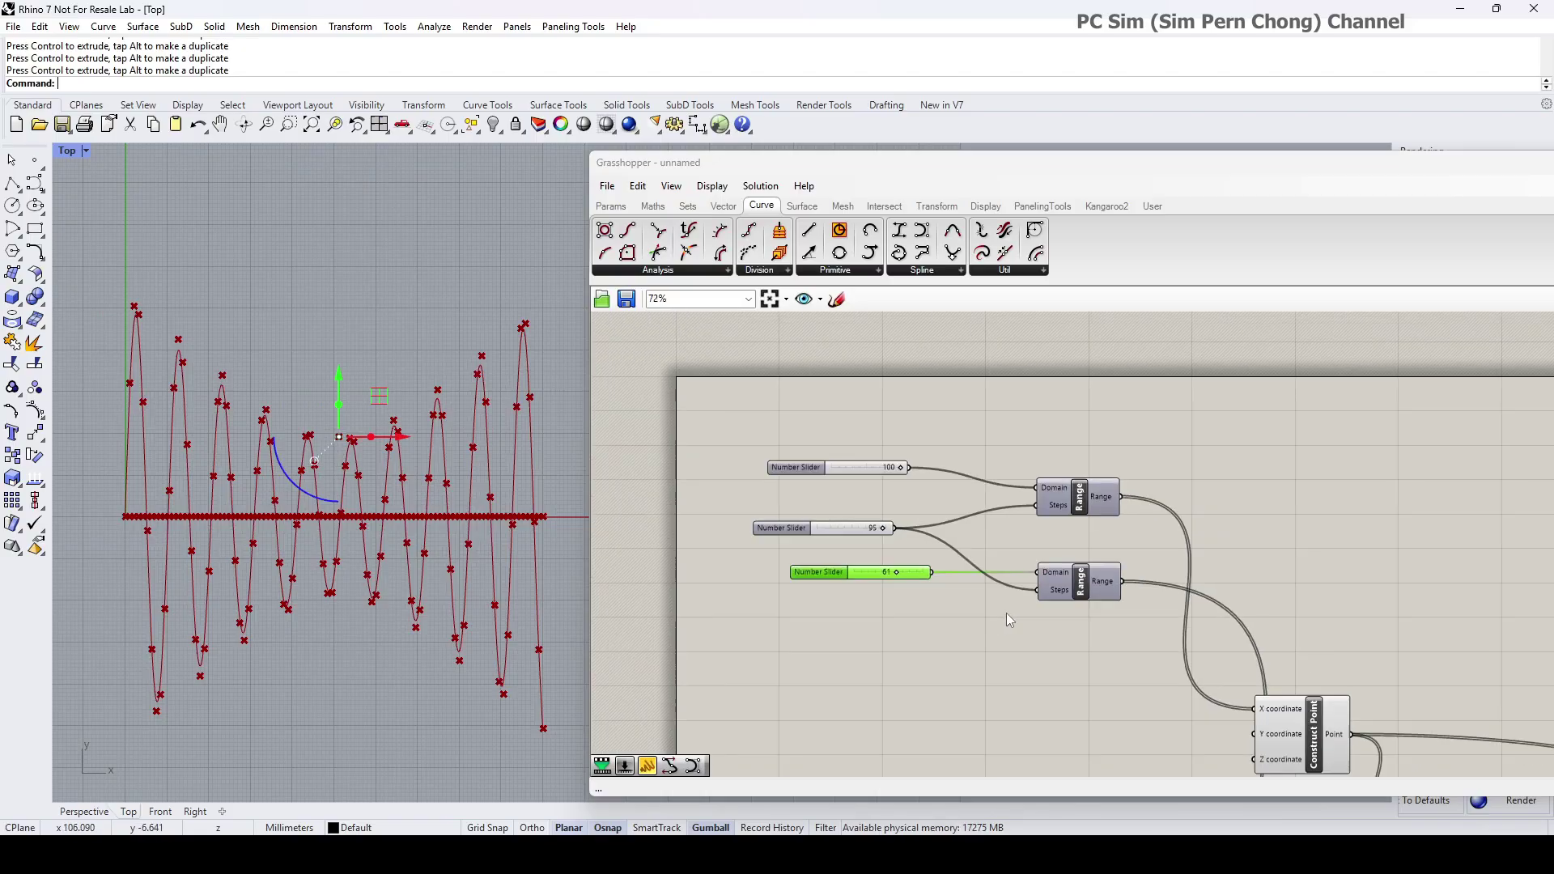
scroll(982, 551, up, 3)
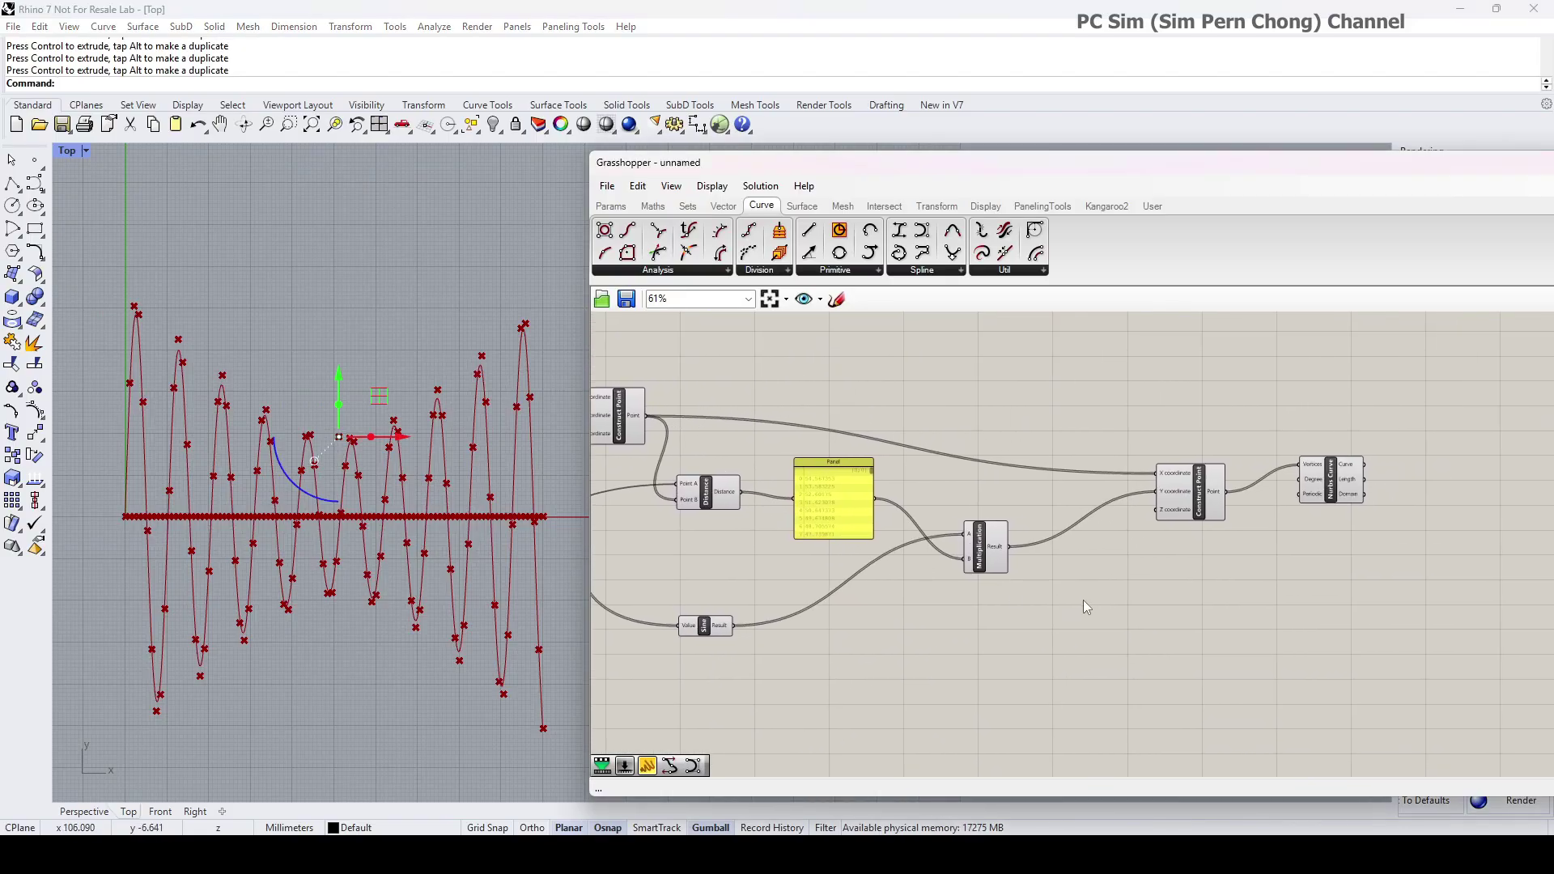
drag(954, 538, 1071, 593)
right_drag(1072, 593, 1182, 549)
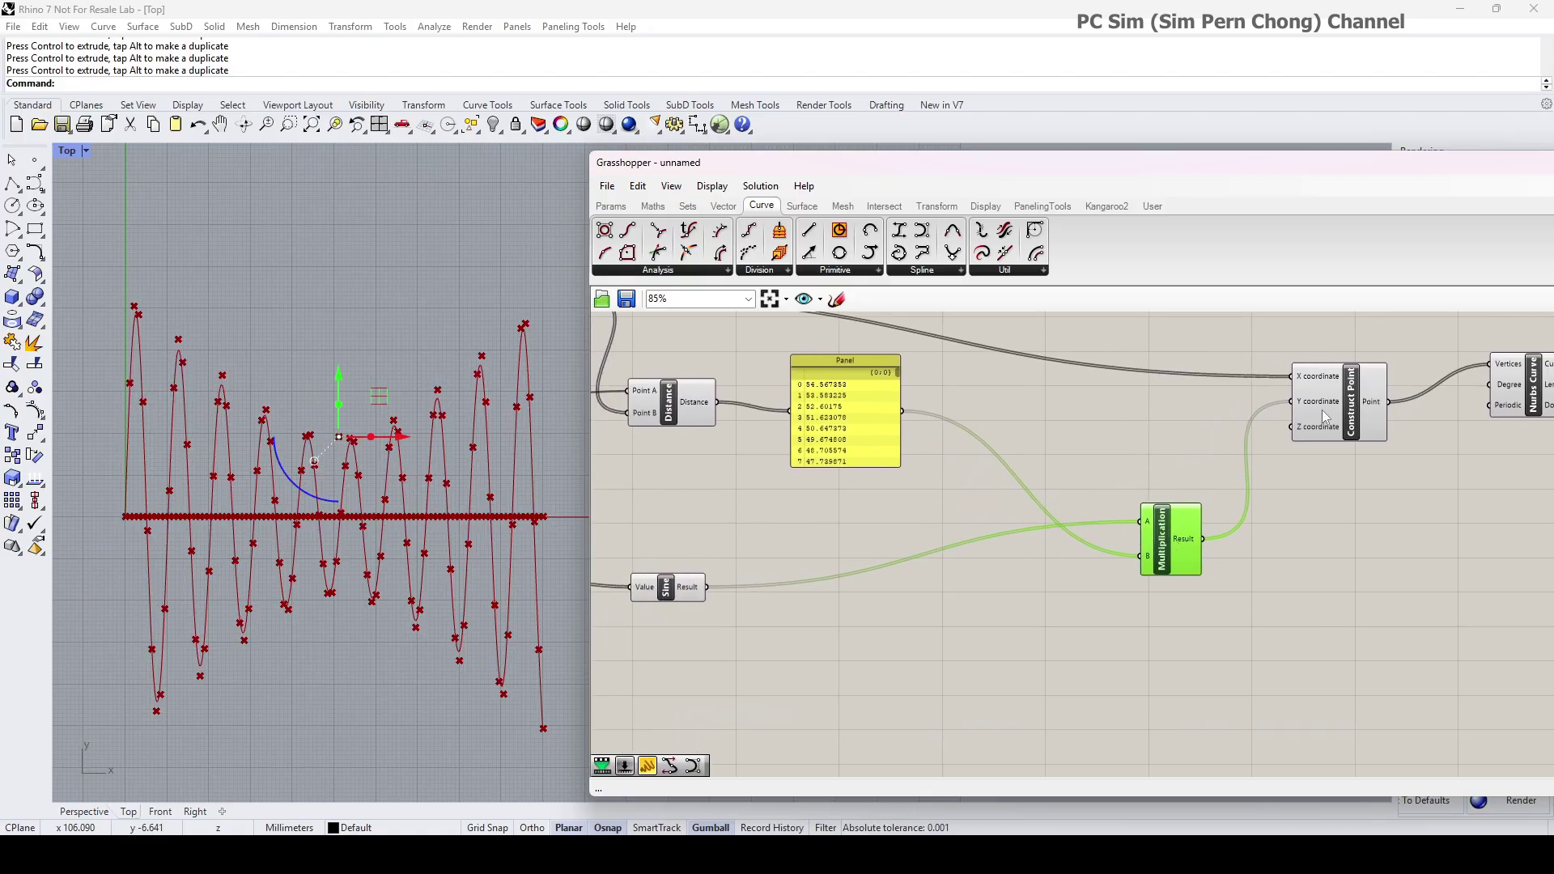
drag(1324, 409, 1450, 422)
drag(1144, 556, 1257, 546)
right_drag(1258, 550, 1392, 530)
- Spread out the Distance, Panel, Sine and Multiplication components to clear space after the distance Panel
drag(827, 393, 793, 398)
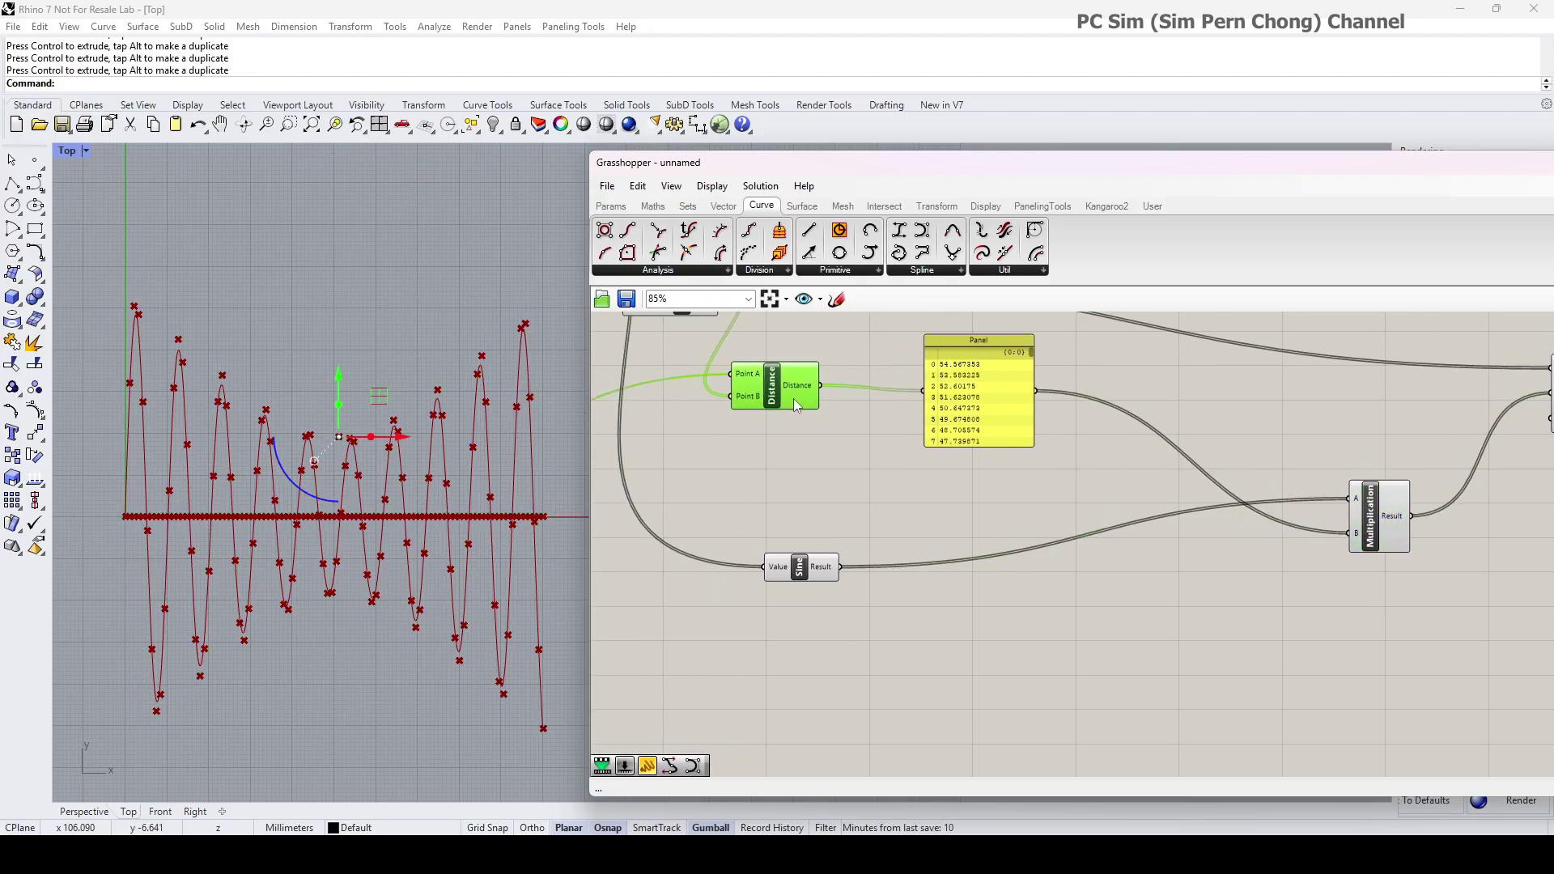
drag(961, 352, 930, 358)
drag(803, 571, 803, 772)
drag(982, 374, 930, 385)
drag(1363, 551, 1512, 703)
- Add a Remap Numbers component and wire the distance Panel's output into its Value input
double_click(1113, 562)
text(re)
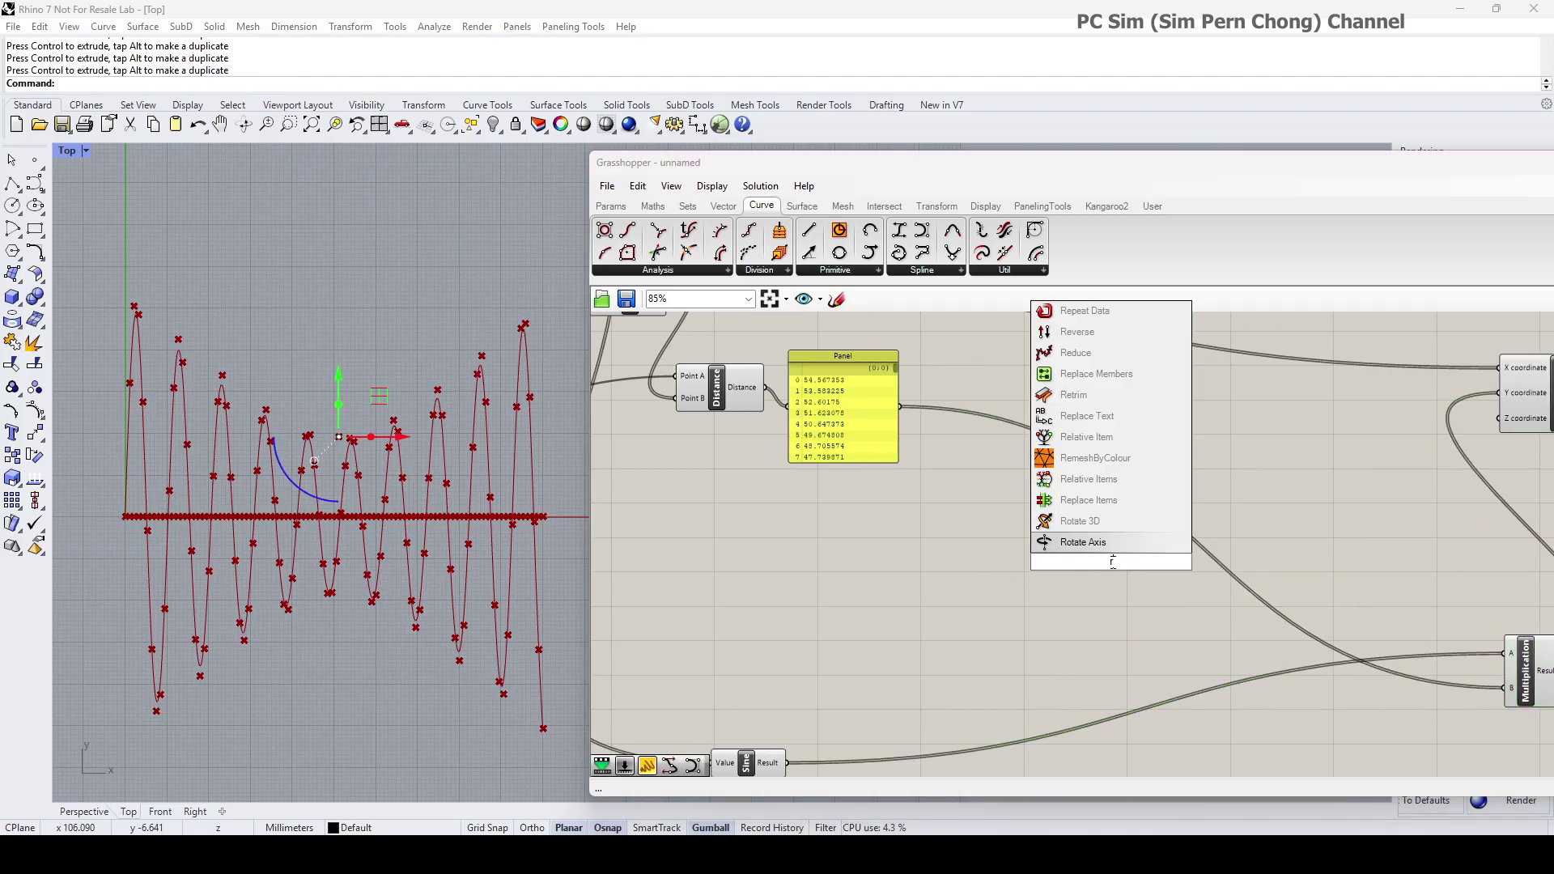
text(m)
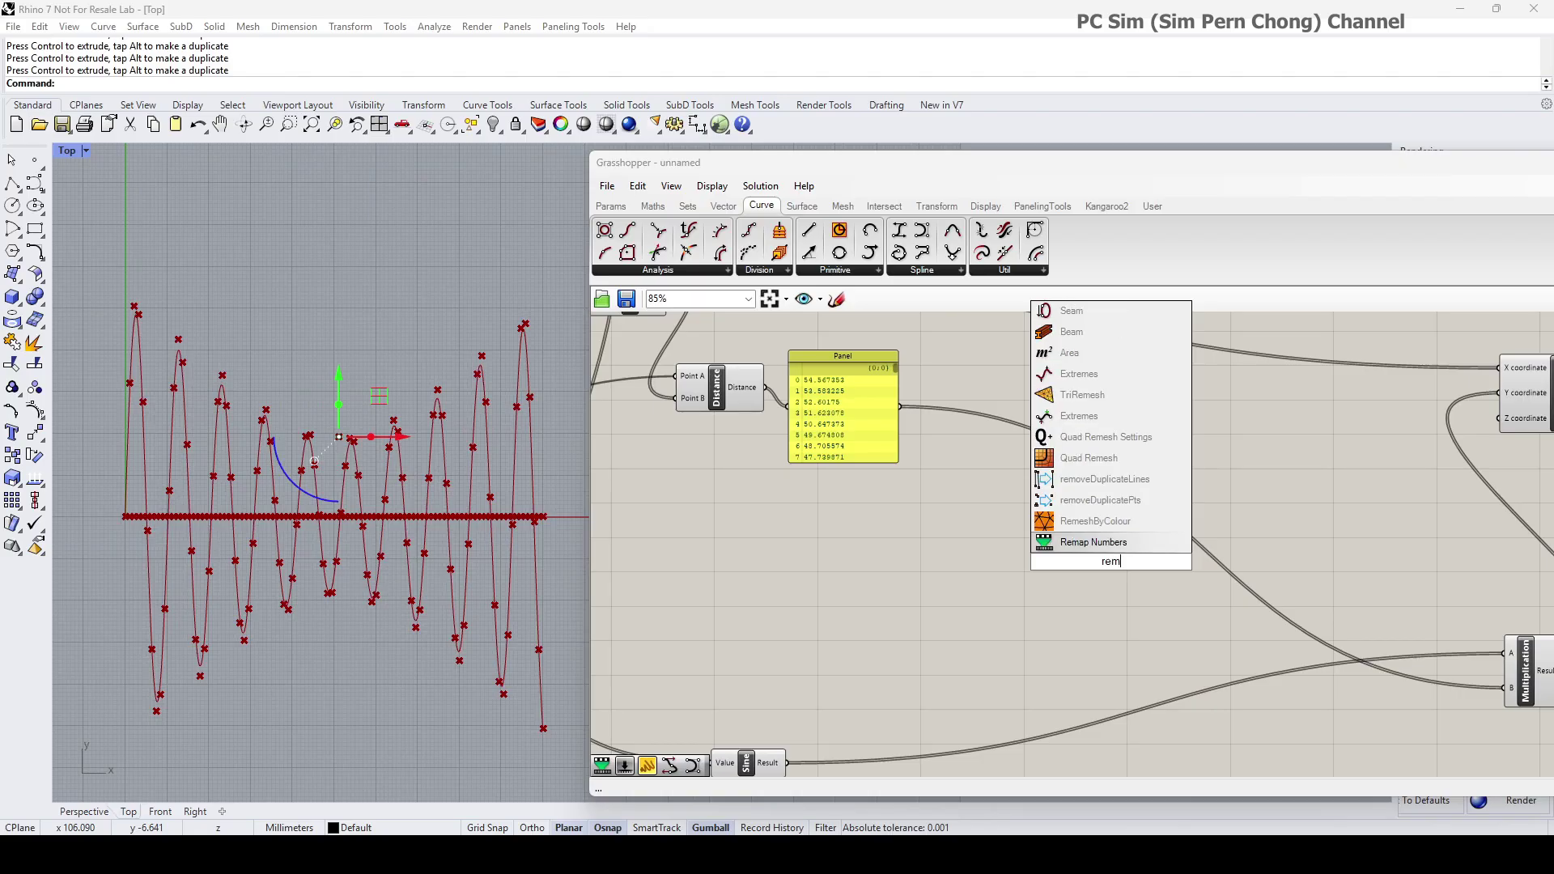
click(1116, 545)
drag(1114, 550, 1136, 561)
drag(734, 388, 693, 403)
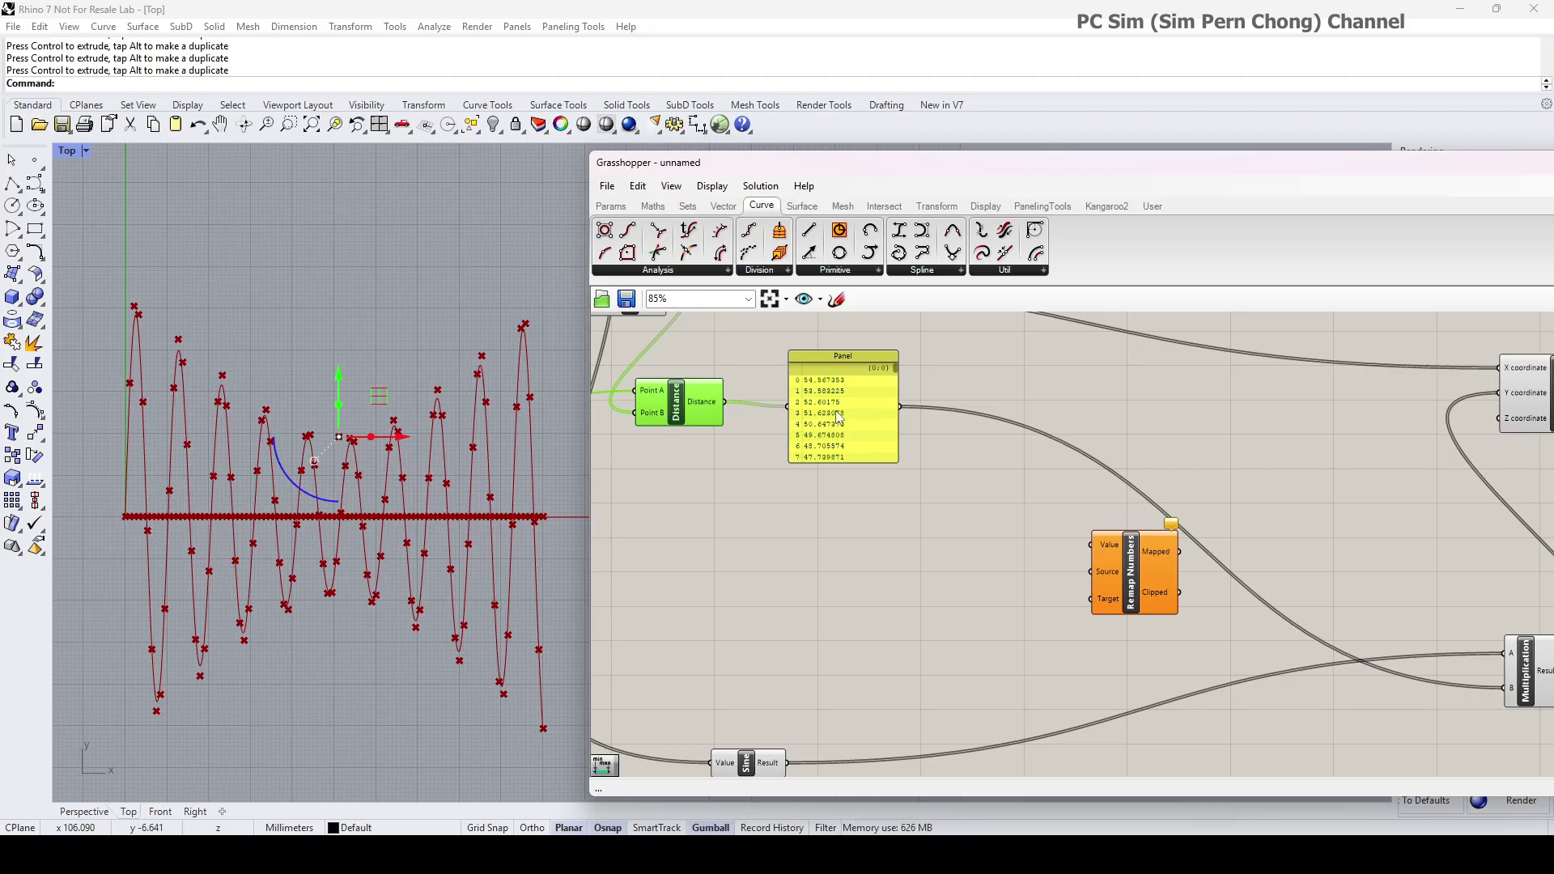
drag(928, 435, 1154, 566)
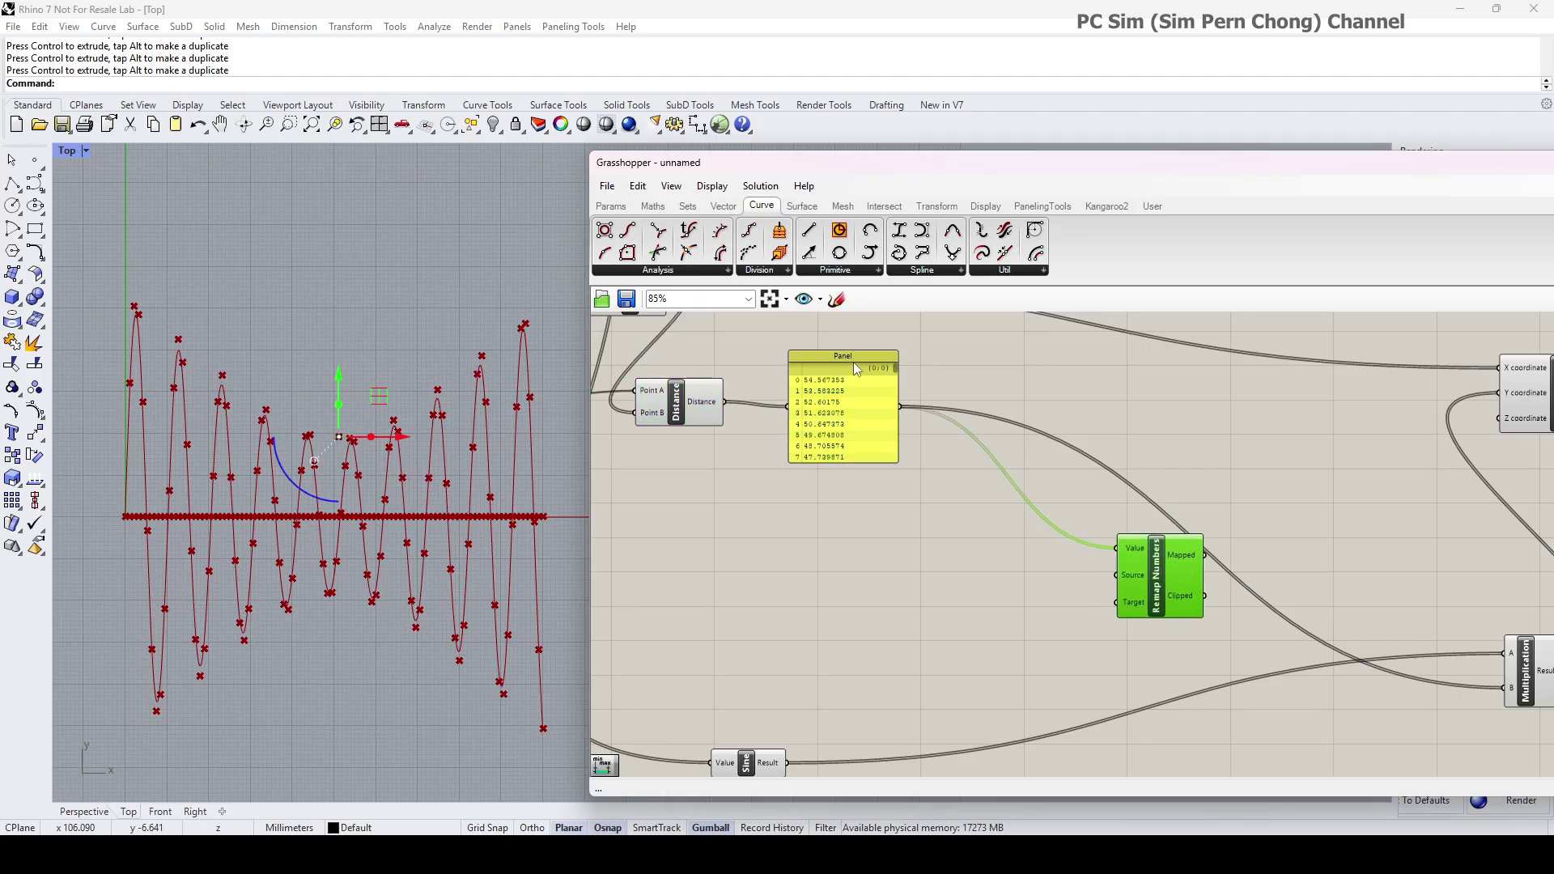
- Shift the distance Panel and Remap Numbers aside, and add a Bounds component with the Distance output wired into its Numbers input
drag(856, 368, 877, 368)
drag(1144, 575, 1167, 573)
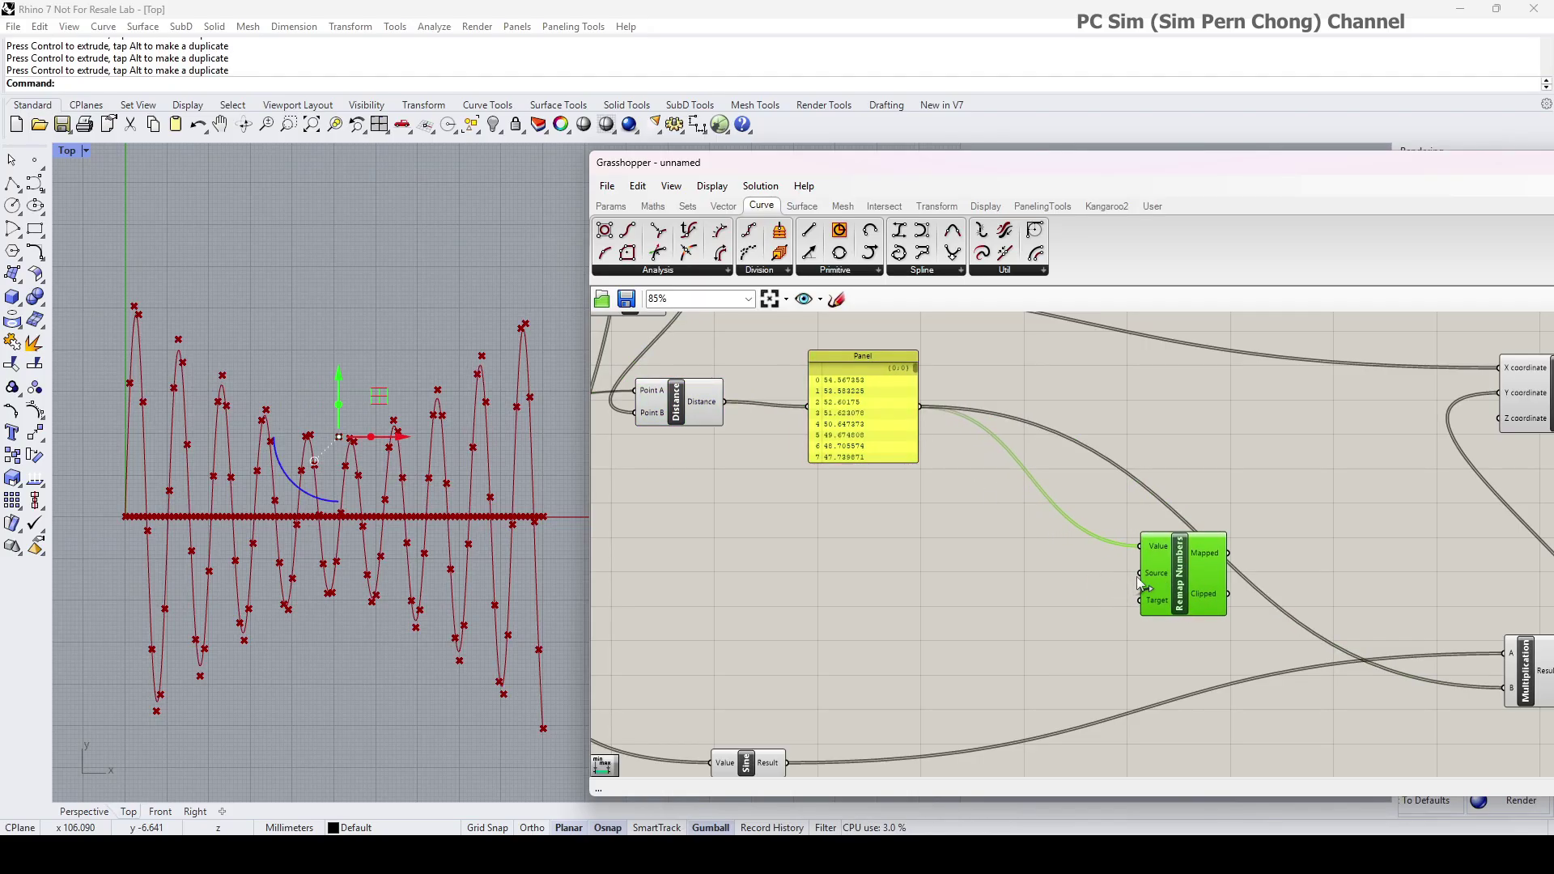
double_click(847, 542)
text(b)
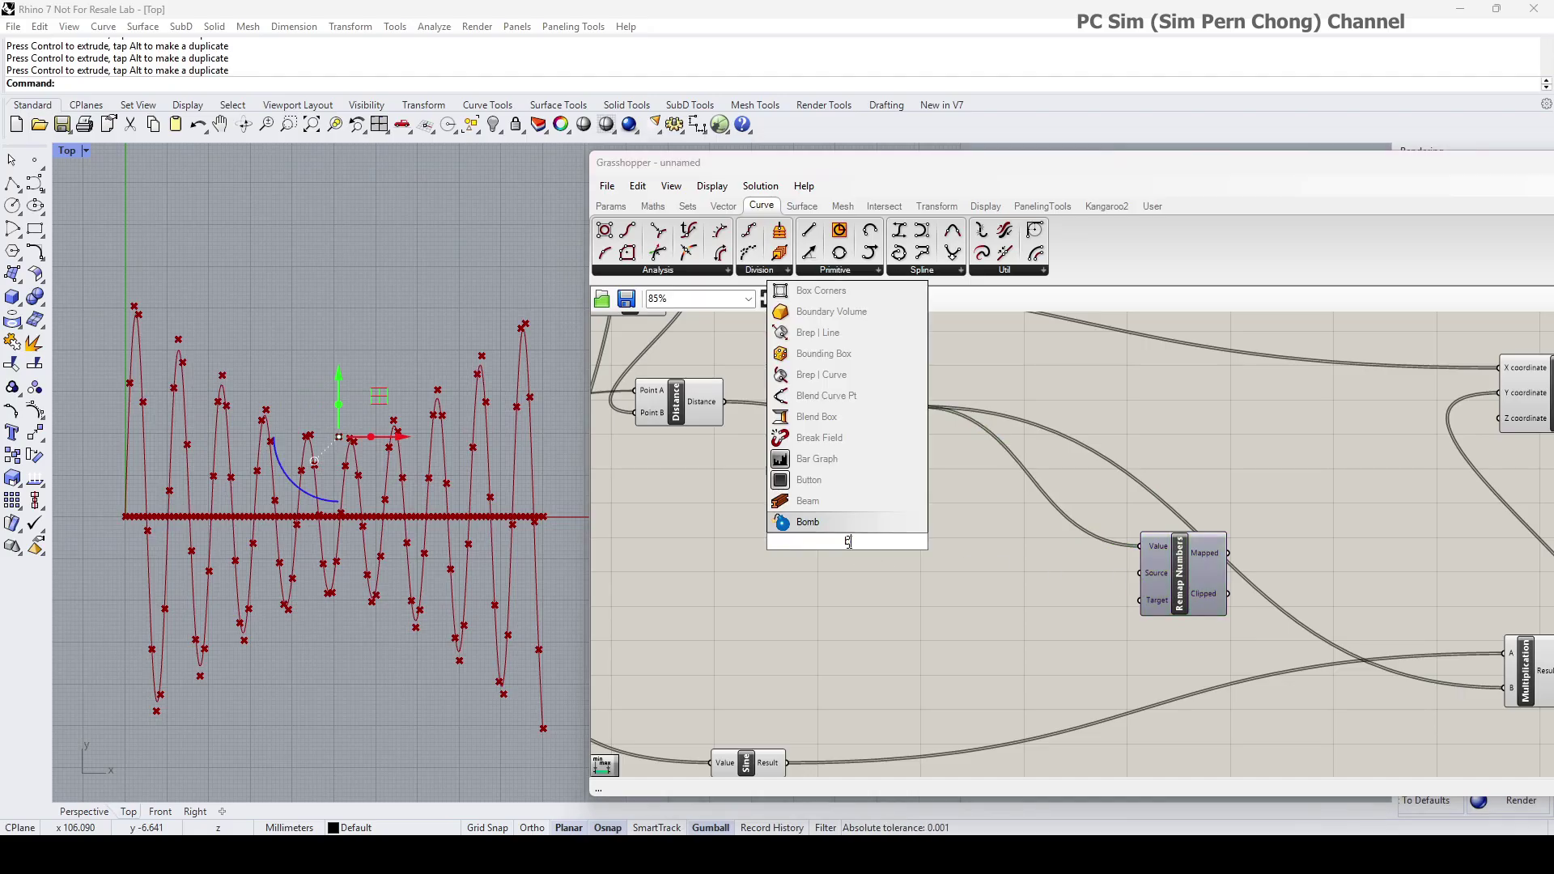
text(oun)
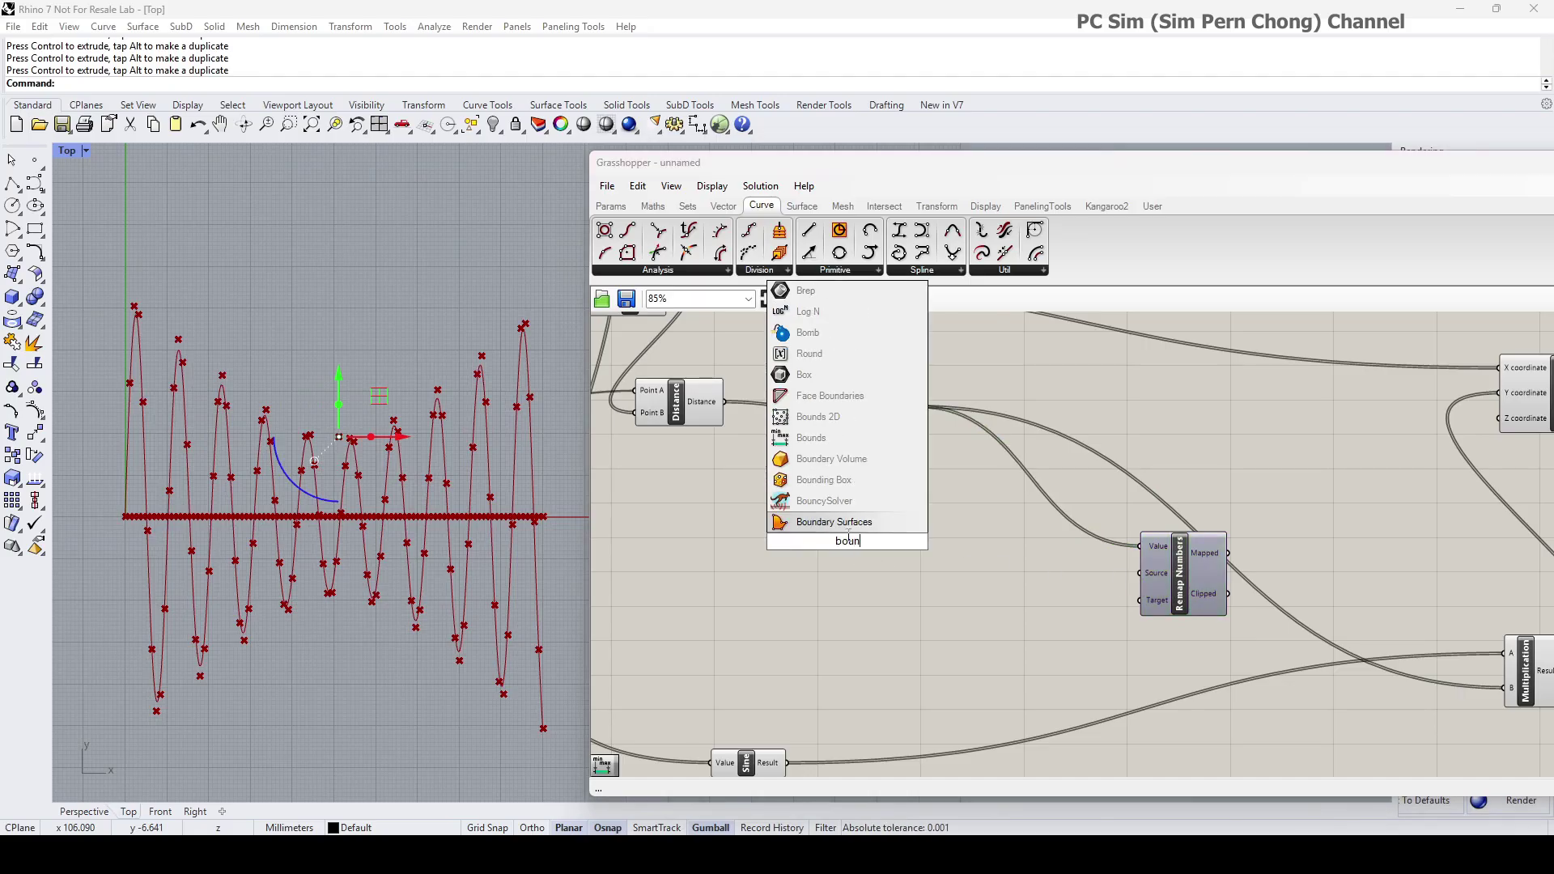
text(ds)
key(Return)
drag(724, 422, 822, 547)
- Add a Panel after the Bounds component to show its Domain, and wire that Panel into the Source input of Remap Numbers
click(949, 567)
double_click(950, 568)
text(panel)
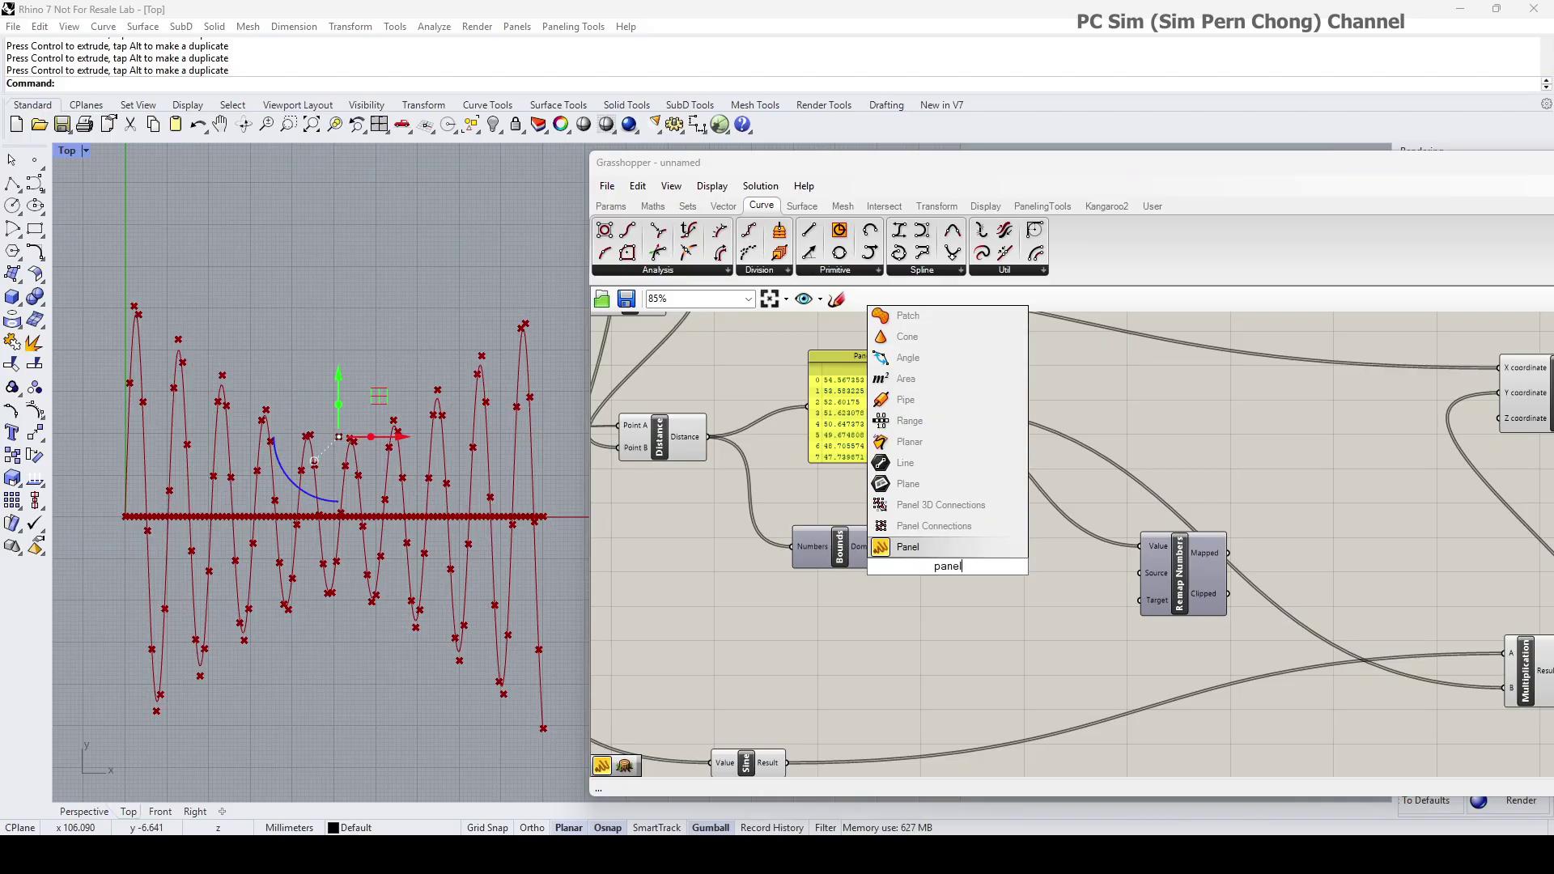
click(922, 547)
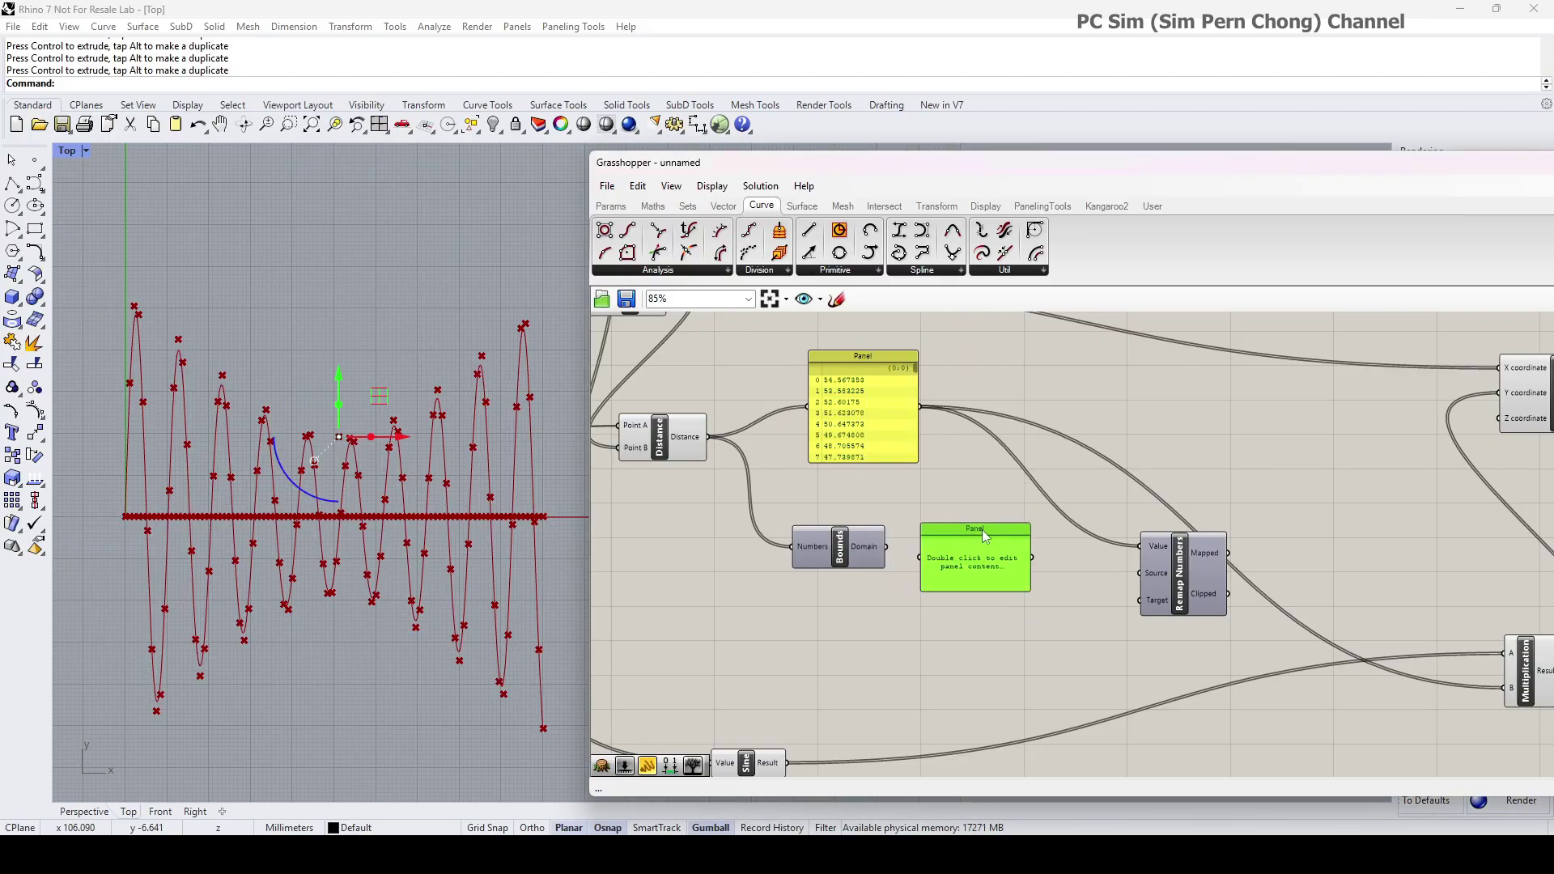
scroll(989, 575, up, 3)
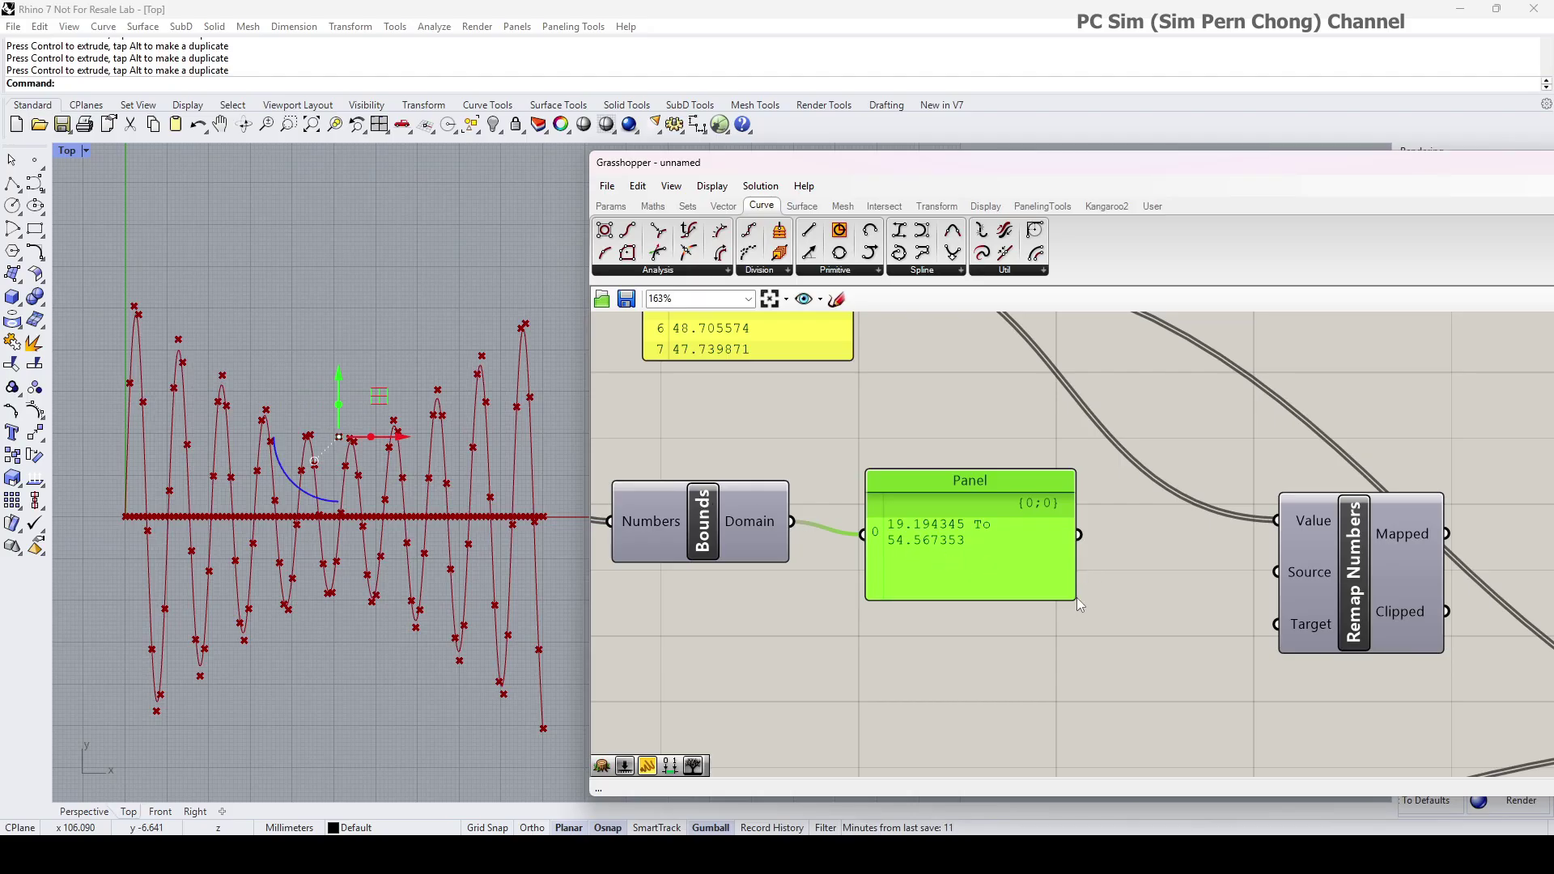
drag(1080, 540, 1250, 566)
drag(1072, 580, 1073, 554)
drag(1323, 600, 1283, 626)
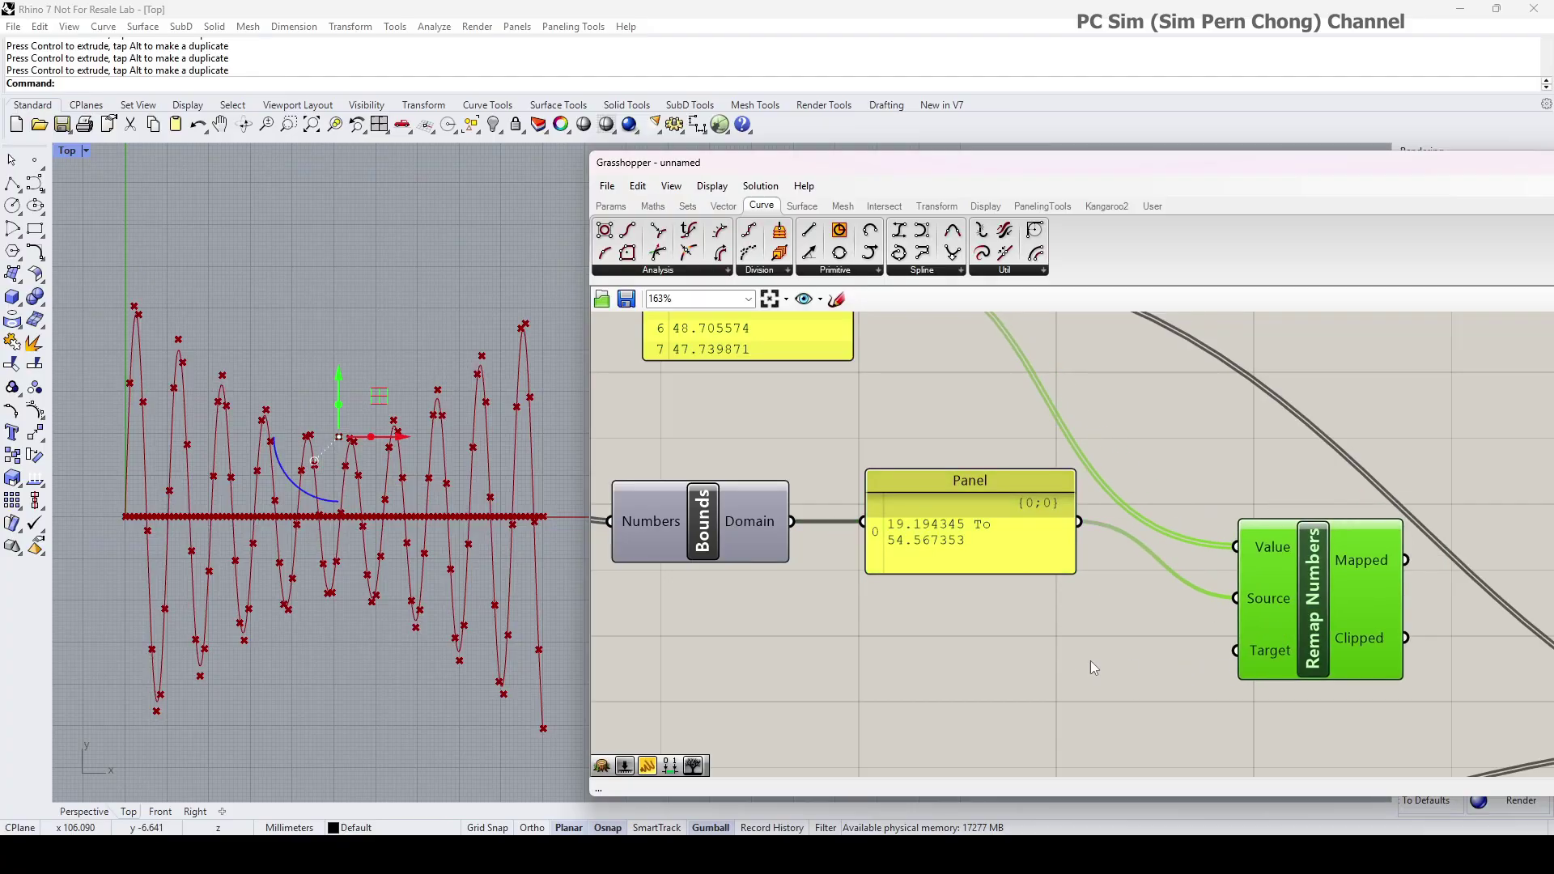
- Add a Construct Domain component below Bounds and wire its Domain output into the Target input of Remap Numbers
right_drag(979, 662, 1024, 581)
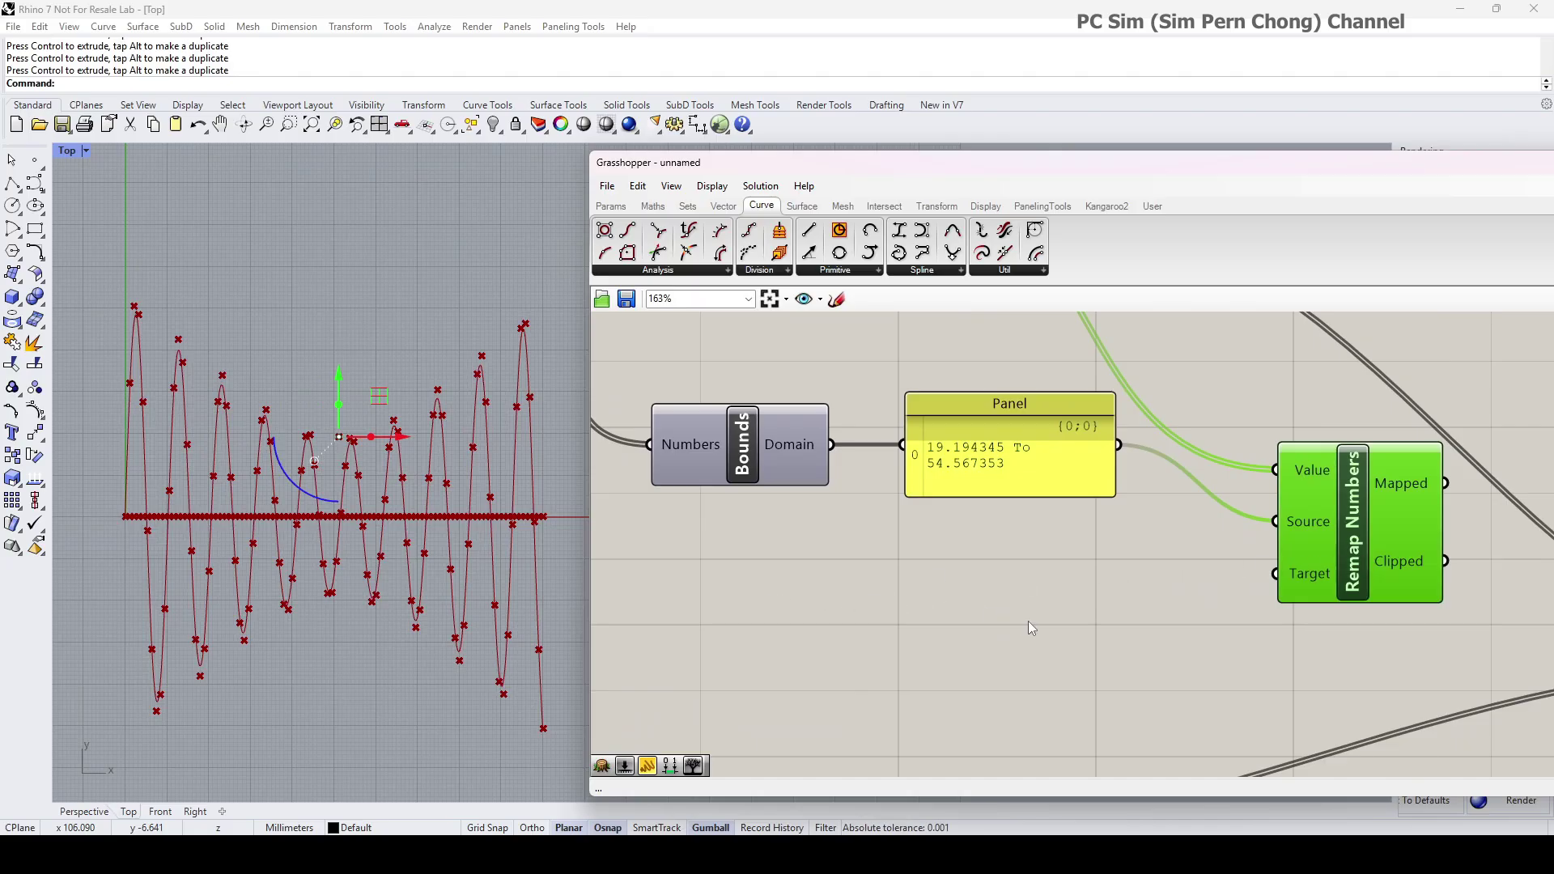
scroll(1030, 621, down, 2)
double_click(944, 530)
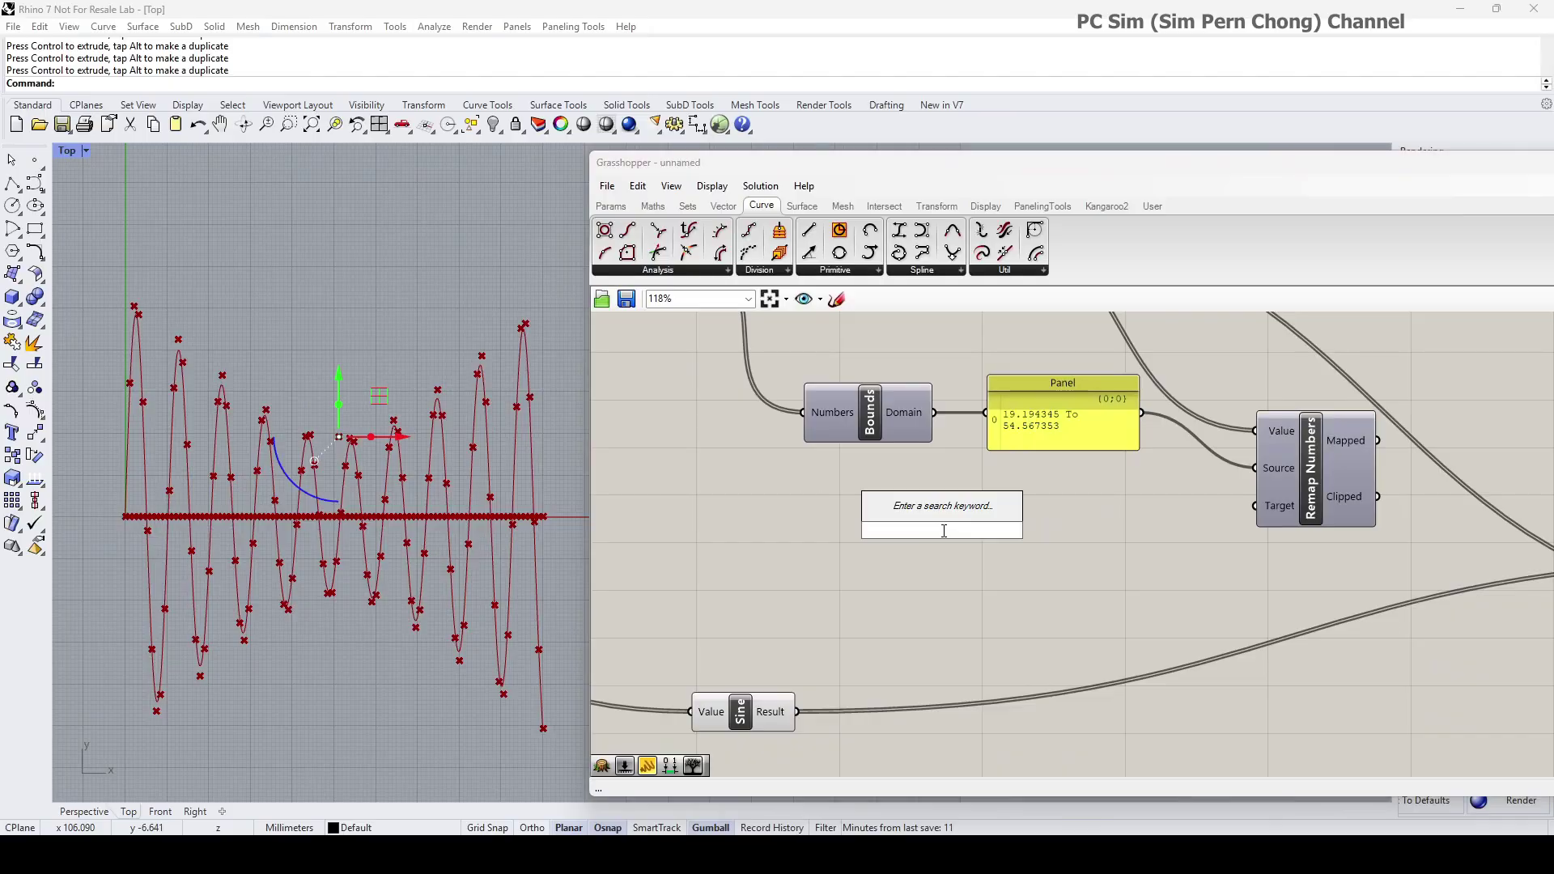
text(cons)
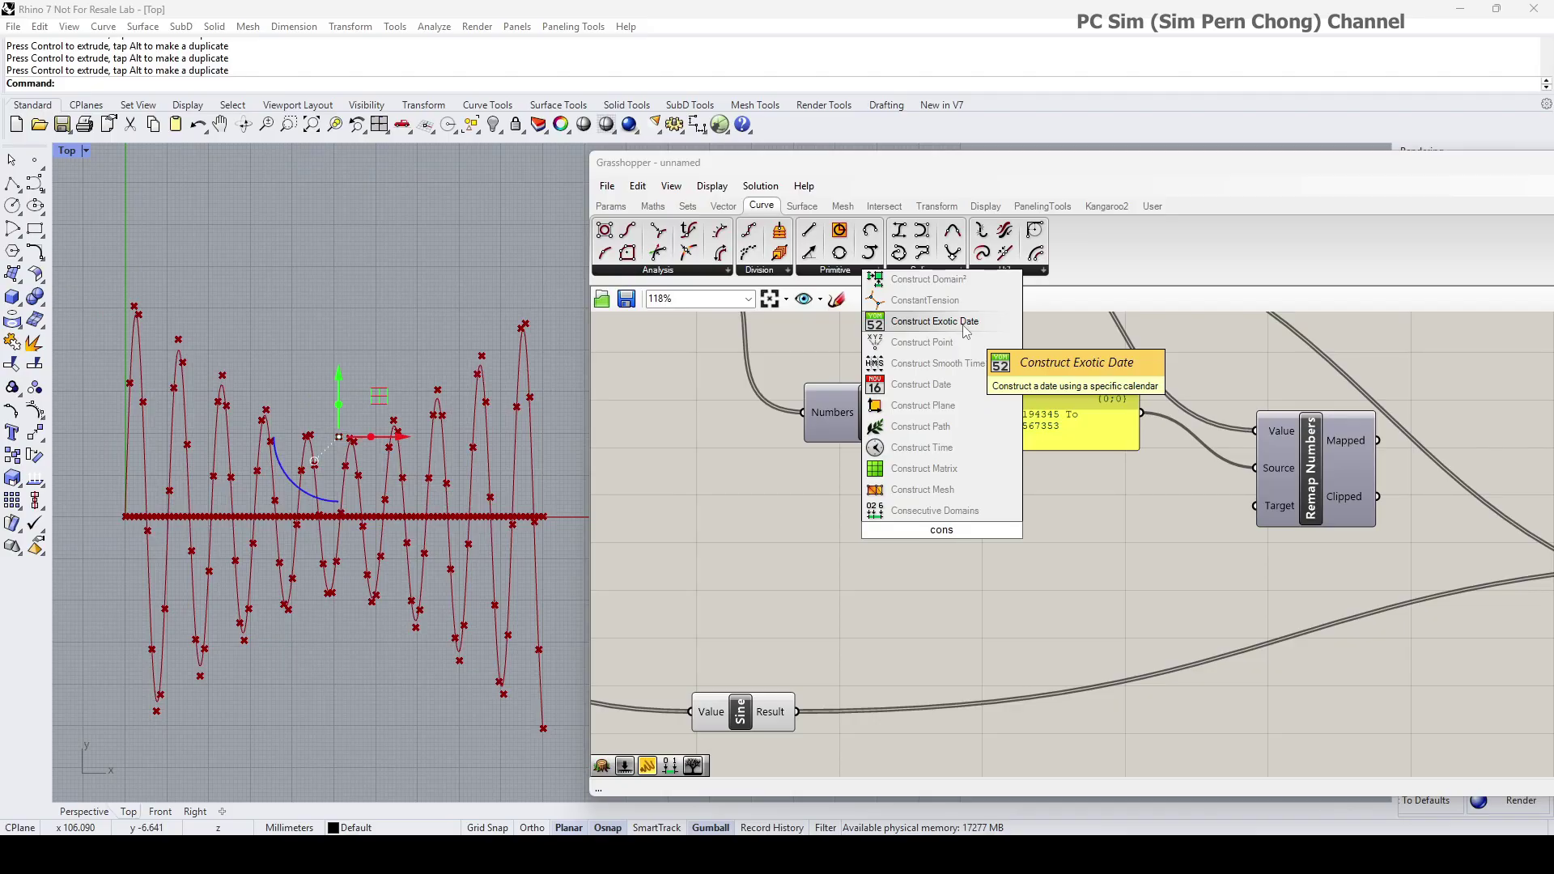
text(truct)
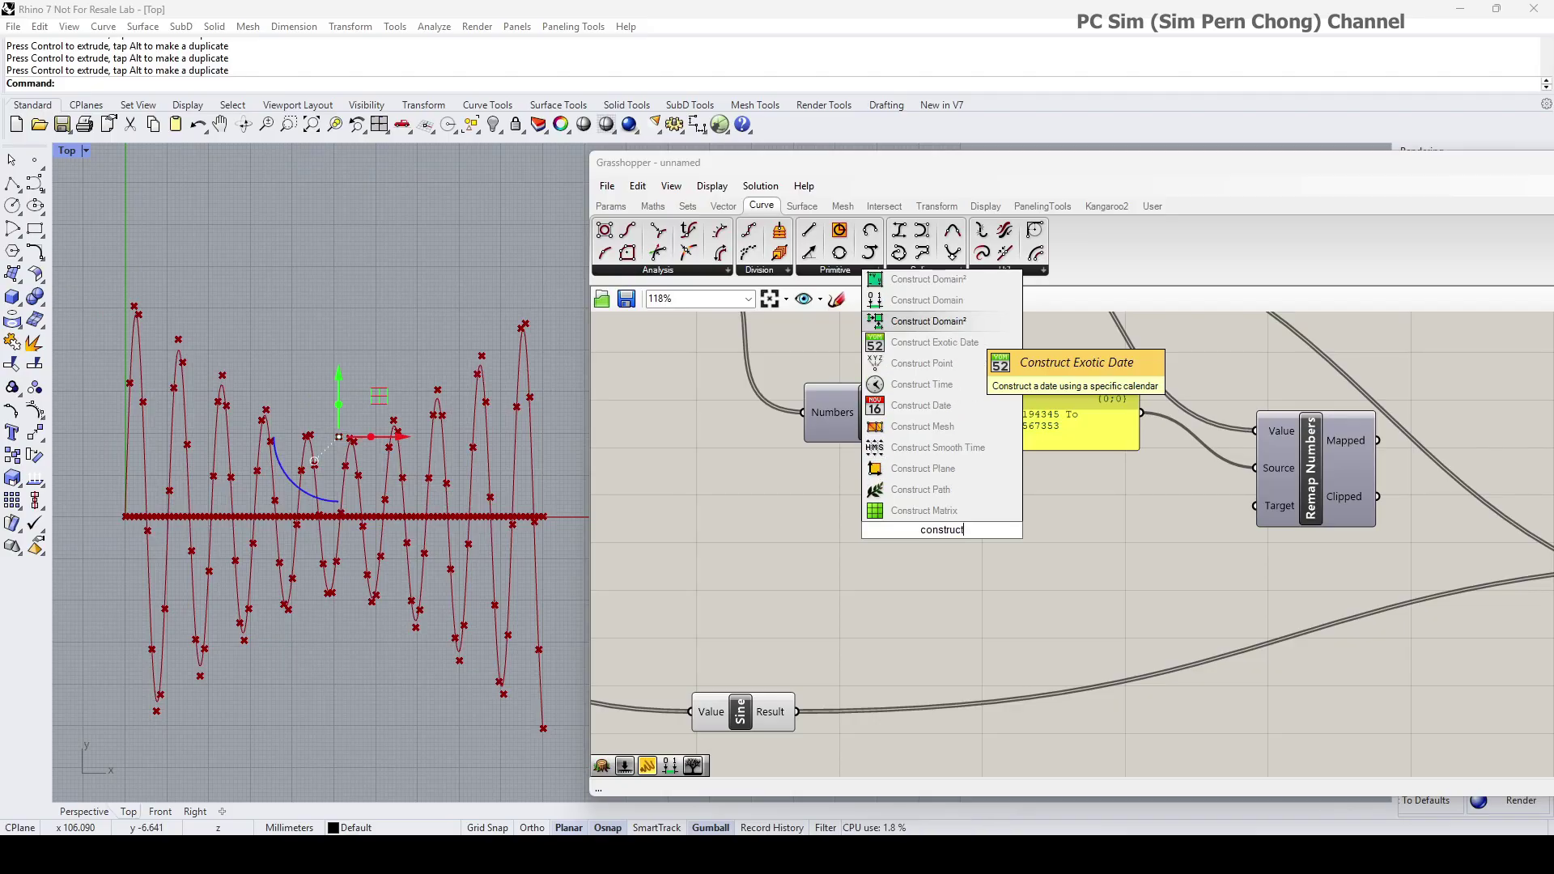
click(926, 300)
click(938, 551)
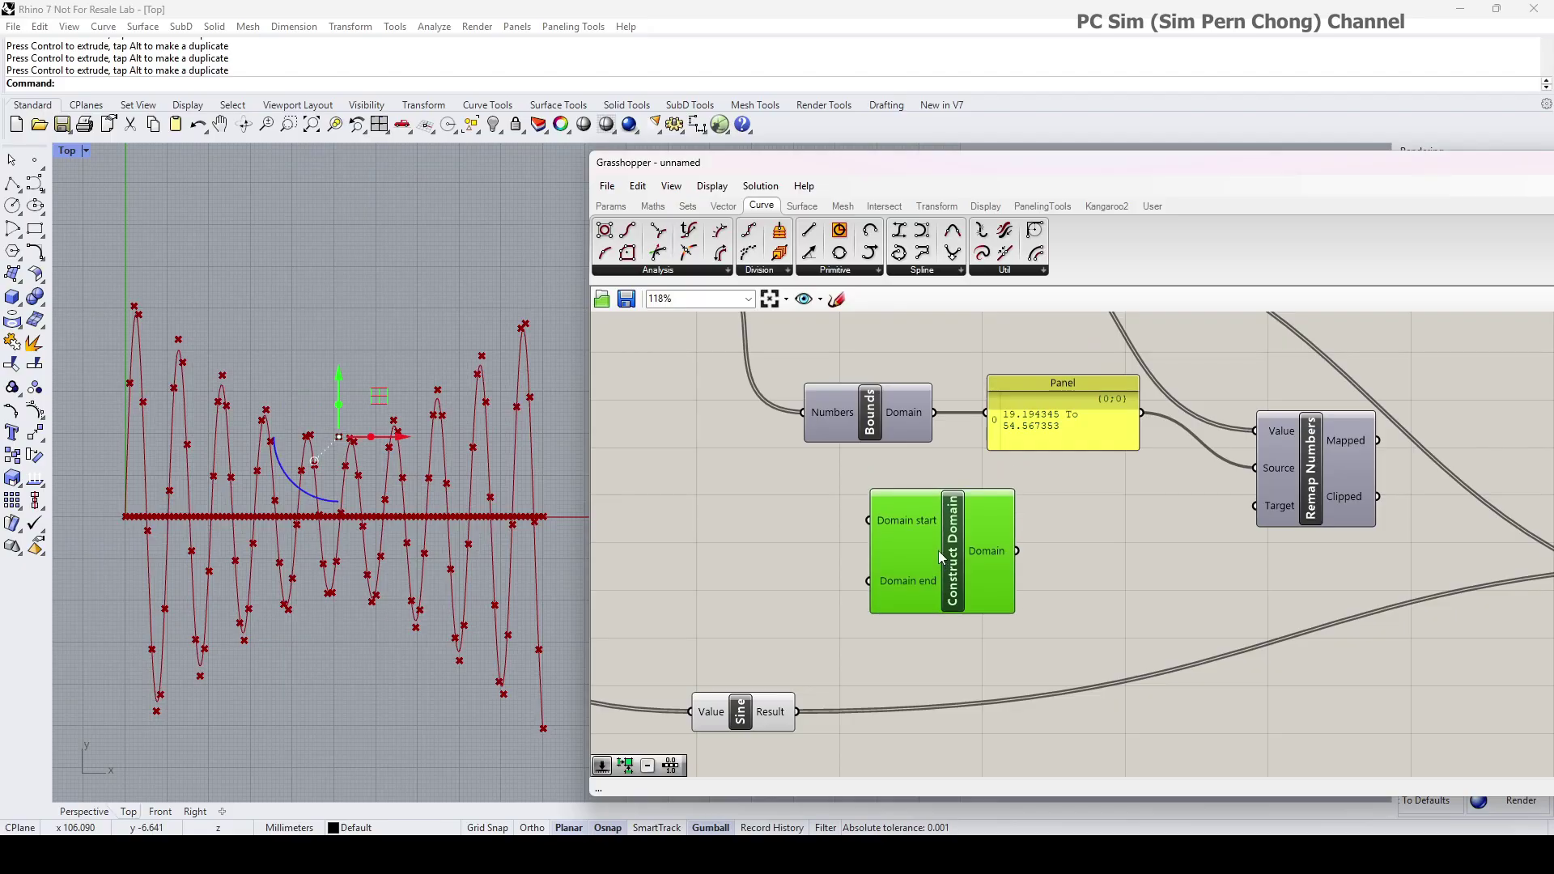
drag(935, 552, 1264, 506)
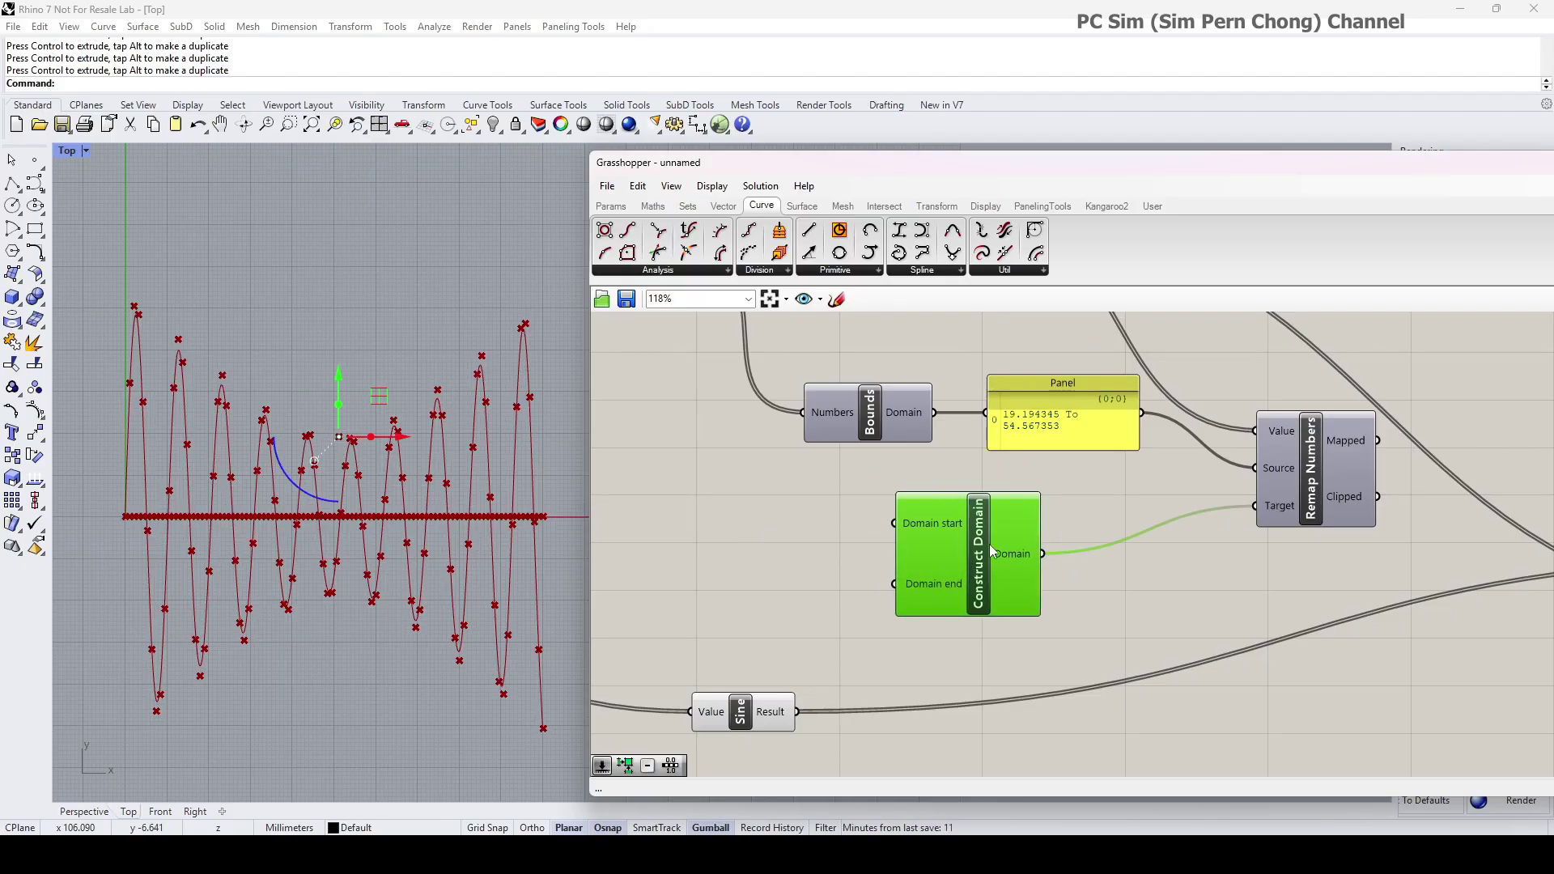
drag(991, 552, 932, 542)
- Create a number slider with a range from -3 to 10 beside the Construct Domain component
right_drag(931, 543, 1147, 538)
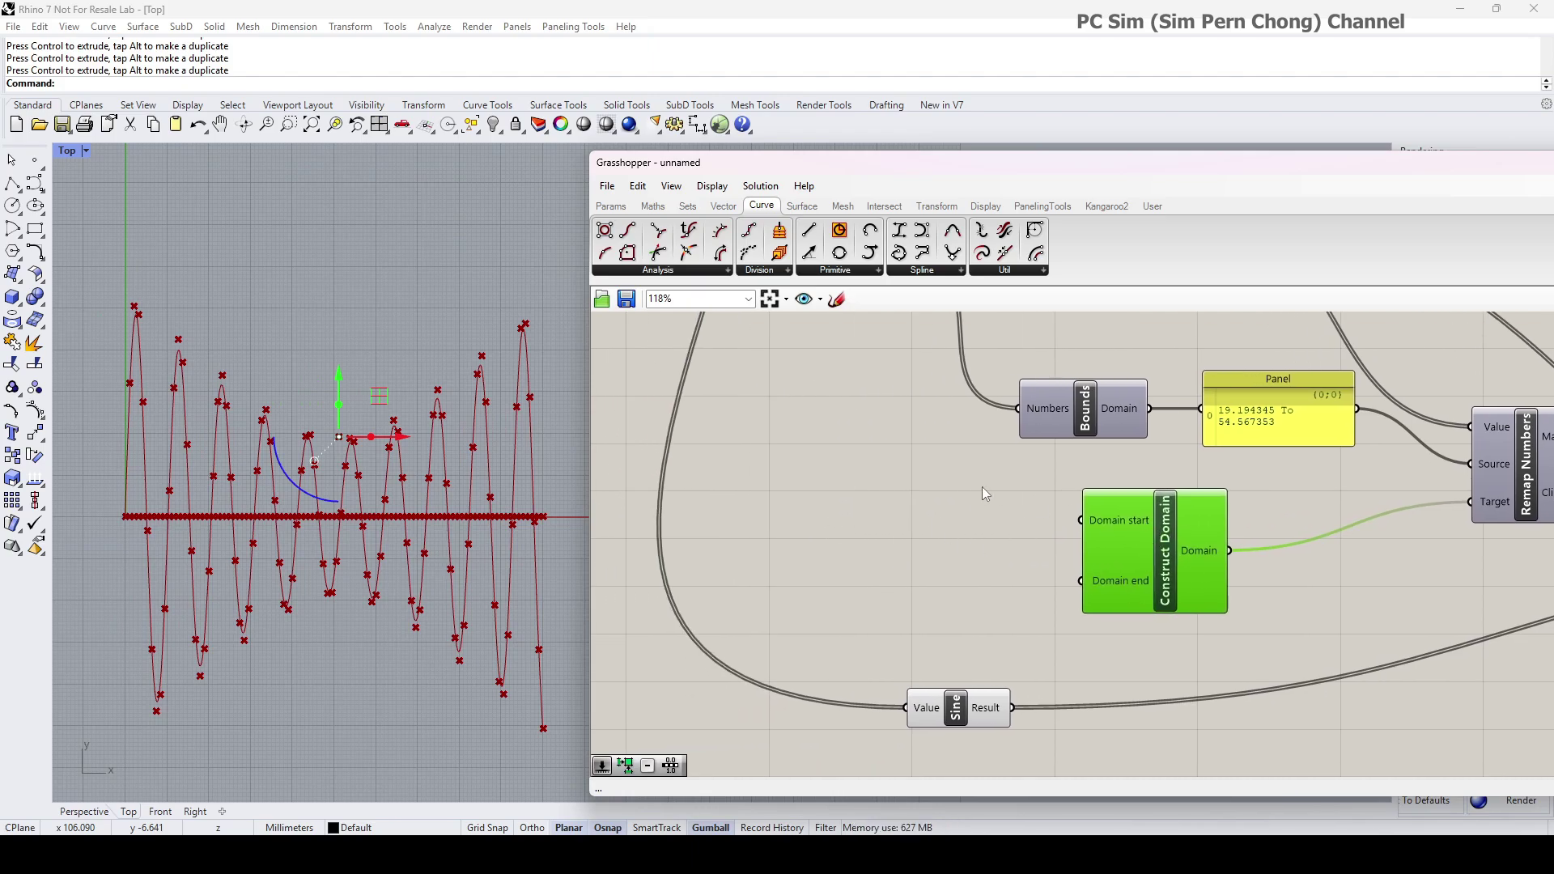
double_click(893, 496)
text(-3<)
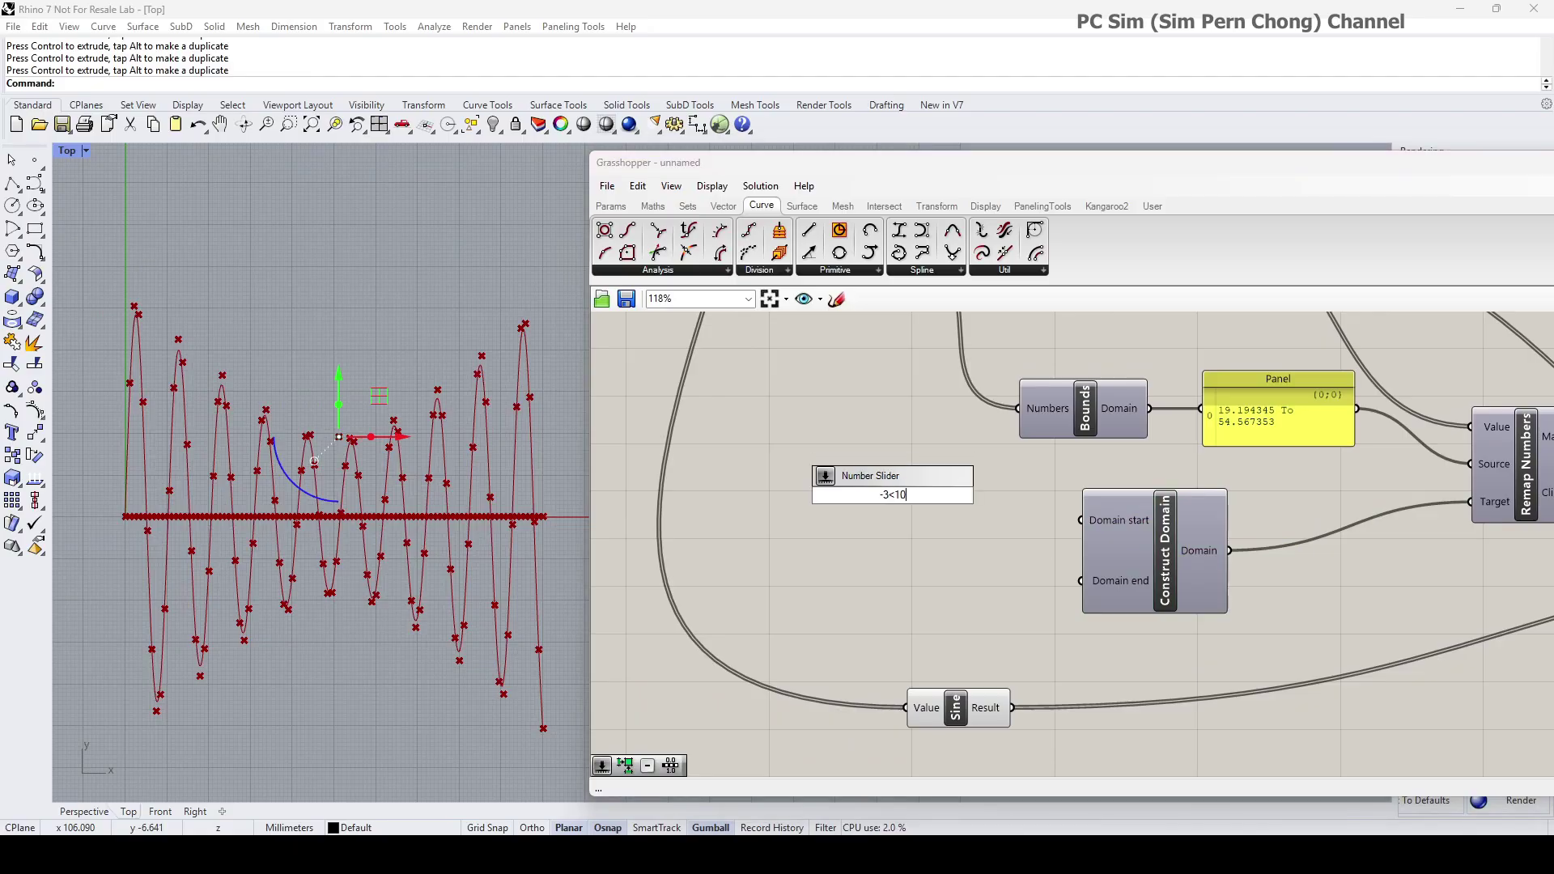
text(10)
key(Return)
- Change the new number slider to floating-point values with one decimal digit
right_click(921, 495)
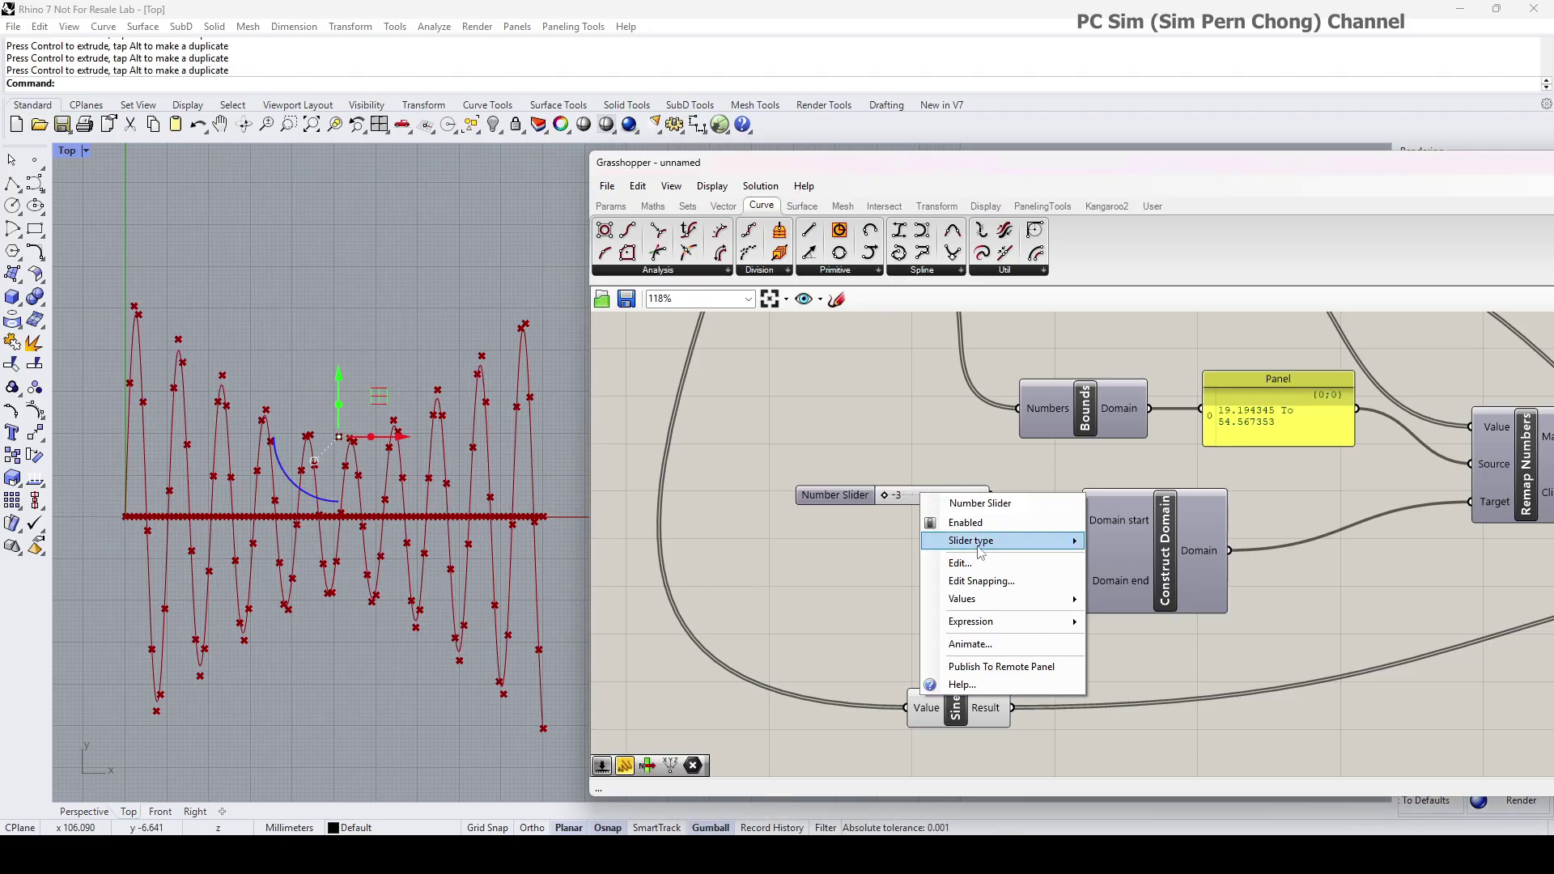
mouse_move(983, 549)
click(1144, 542)
right_click(951, 496)
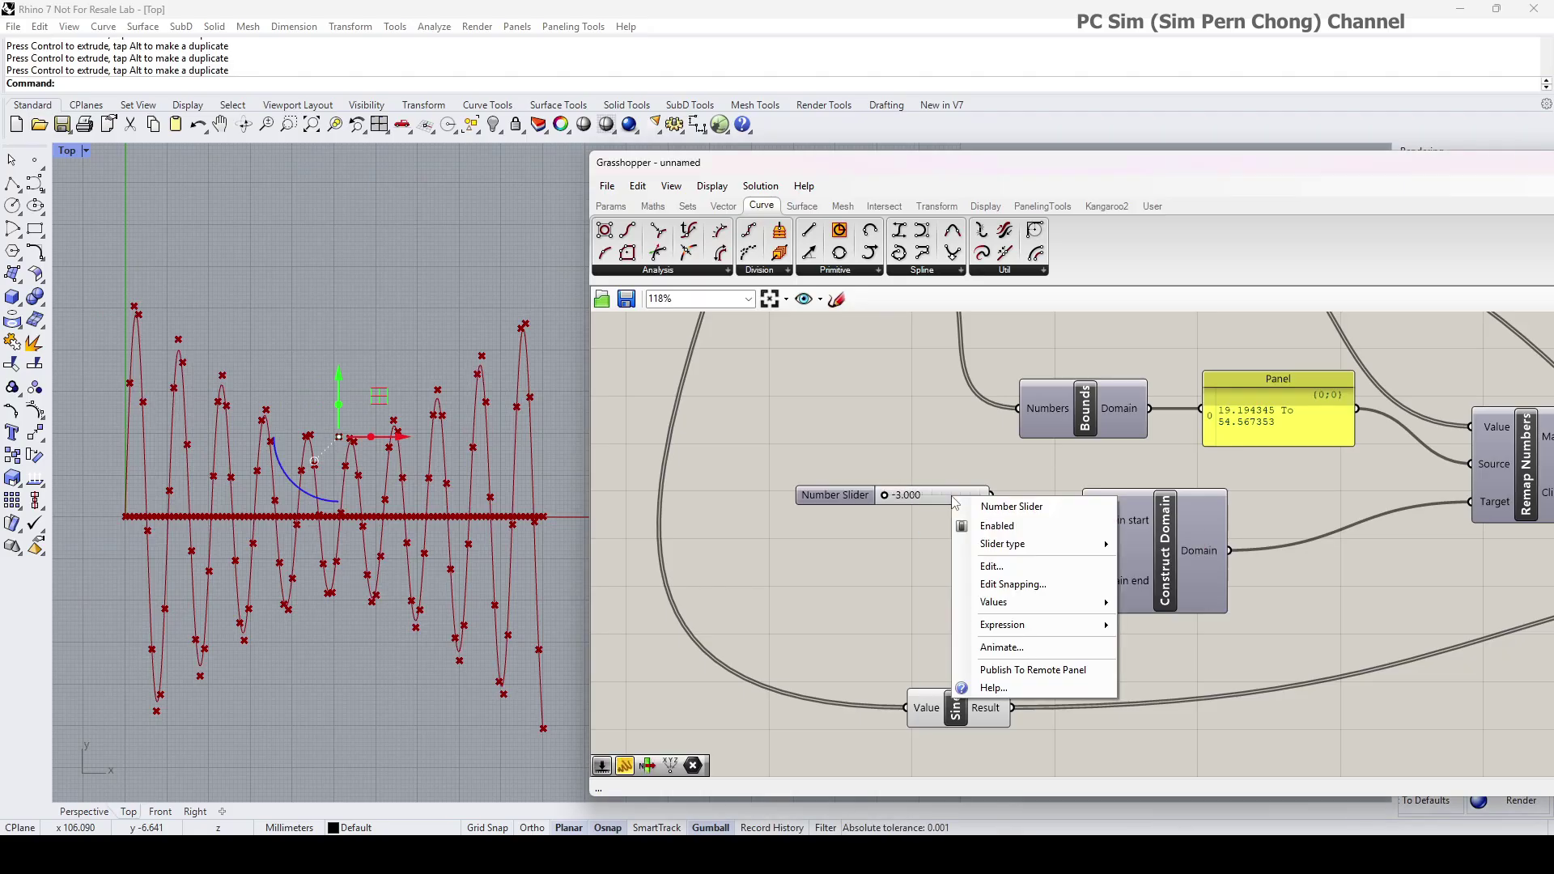
click(992, 566)
click(1021, 547)
click(1009, 547)
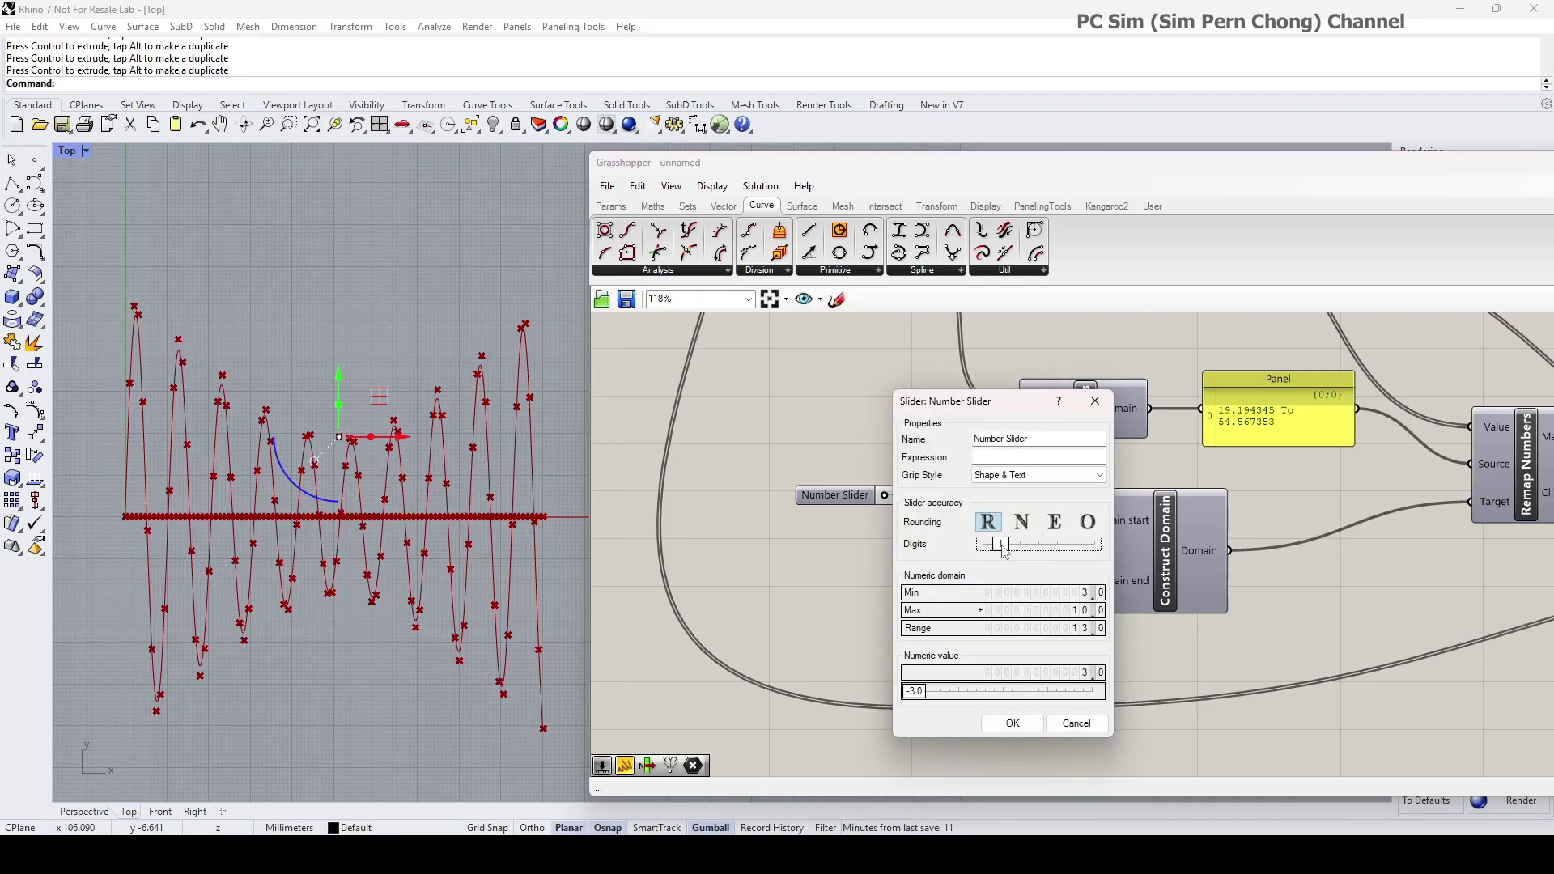
click(1012, 724)
- Duplicate the slider with a value of 2.5, wiring the original into Domain start and the copy into Domain end
drag(922, 495, 907, 566)
drag(978, 492, 1071, 528)
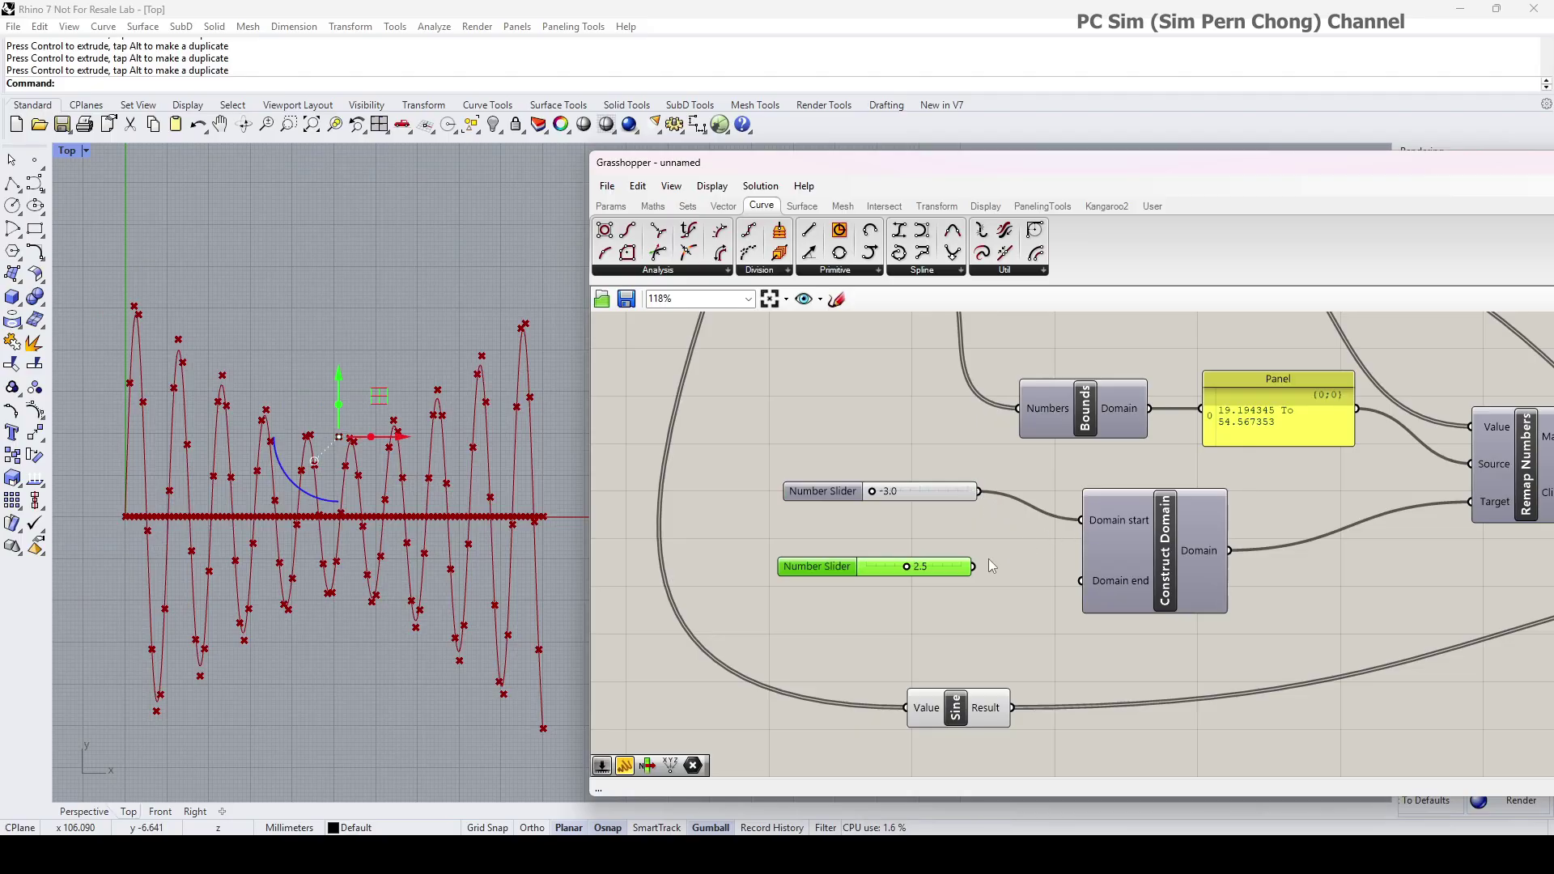
drag(975, 568, 1081, 581)
- Spread out the Remap Numbers, Nurbs Curve and second Construct Point components to clear space around the Multiplication component
scroll(1080, 580, down, 4)
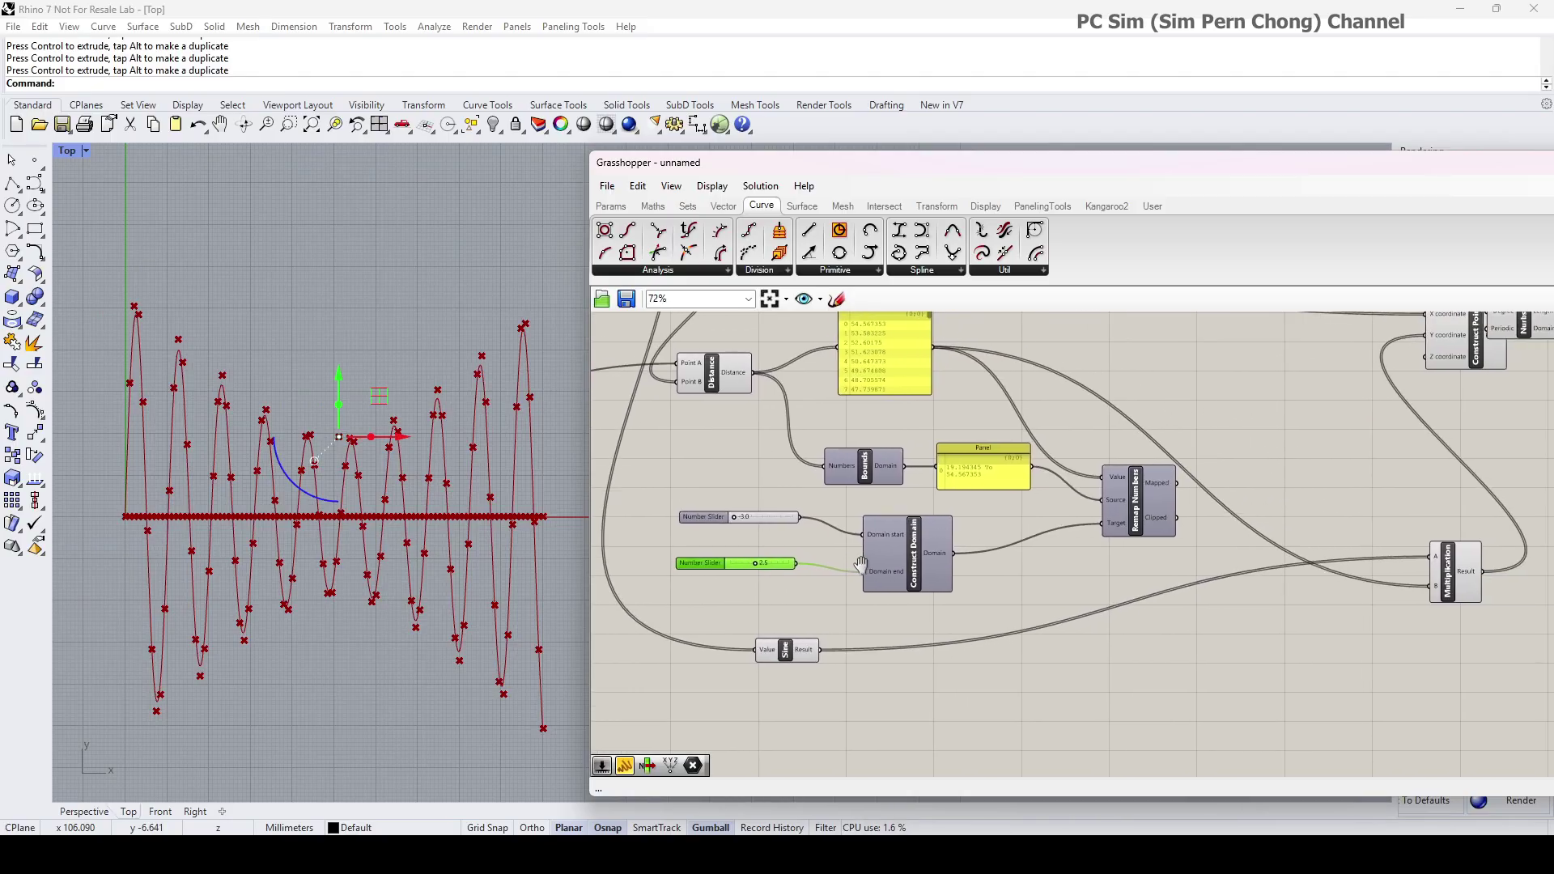
drag(1062, 523, 1045, 526)
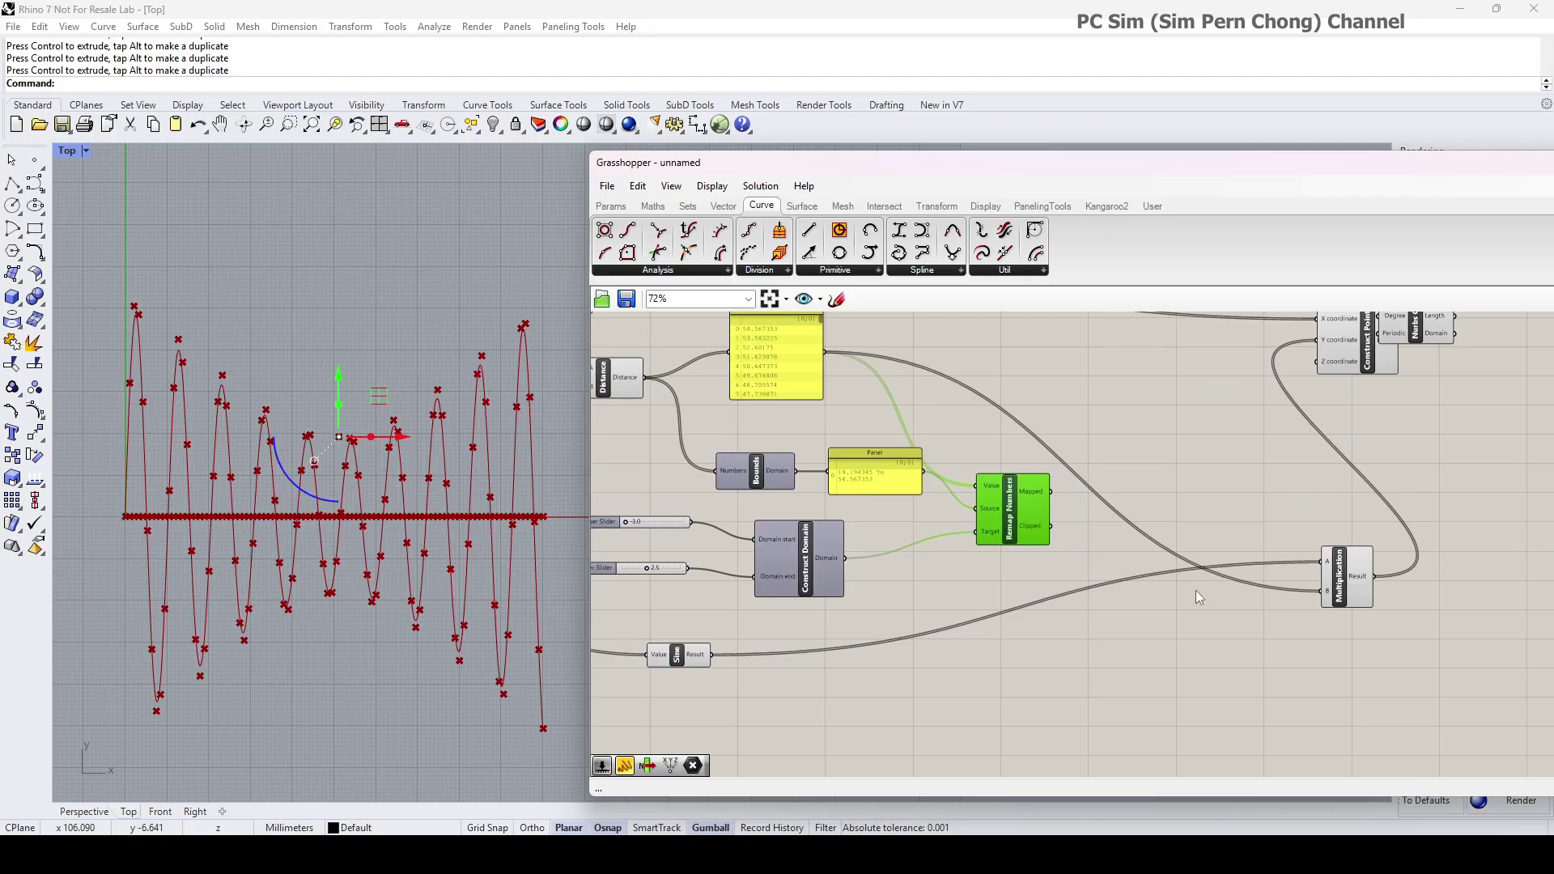
right_drag(1197, 590, 1083, 640)
drag(1303, 384, 1471, 417)
click(1247, 405)
drag(1247, 405, 1327, 411)
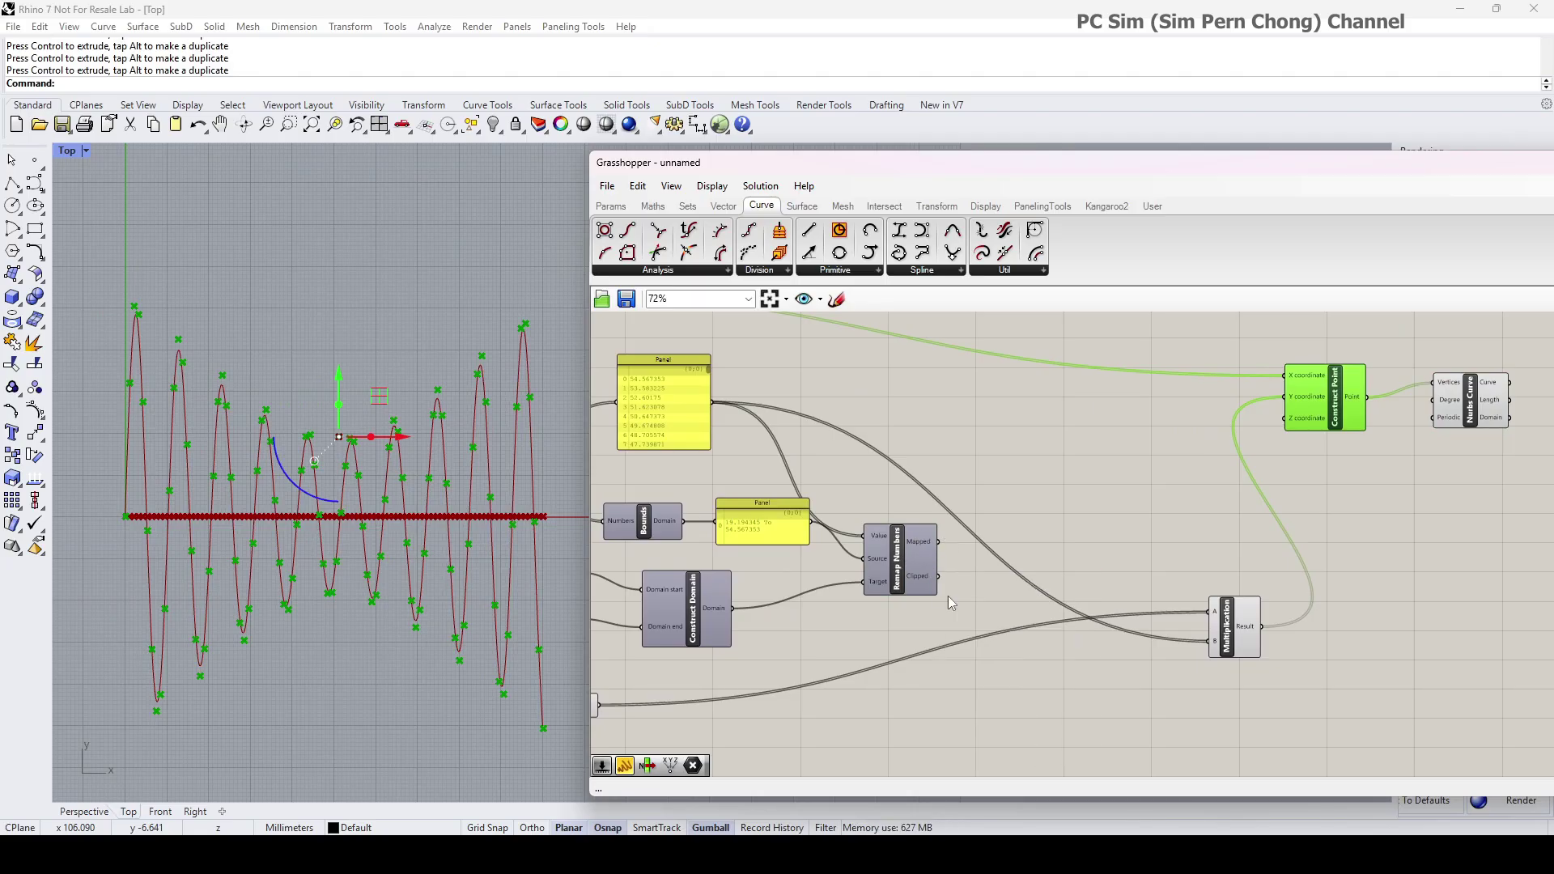
right_drag(954, 603, 1062, 555)
mouse_move(1021, 537)
mouse_down()
mouse_move(1122, 429)
mouse_move(1017, 523)
mouse_up()
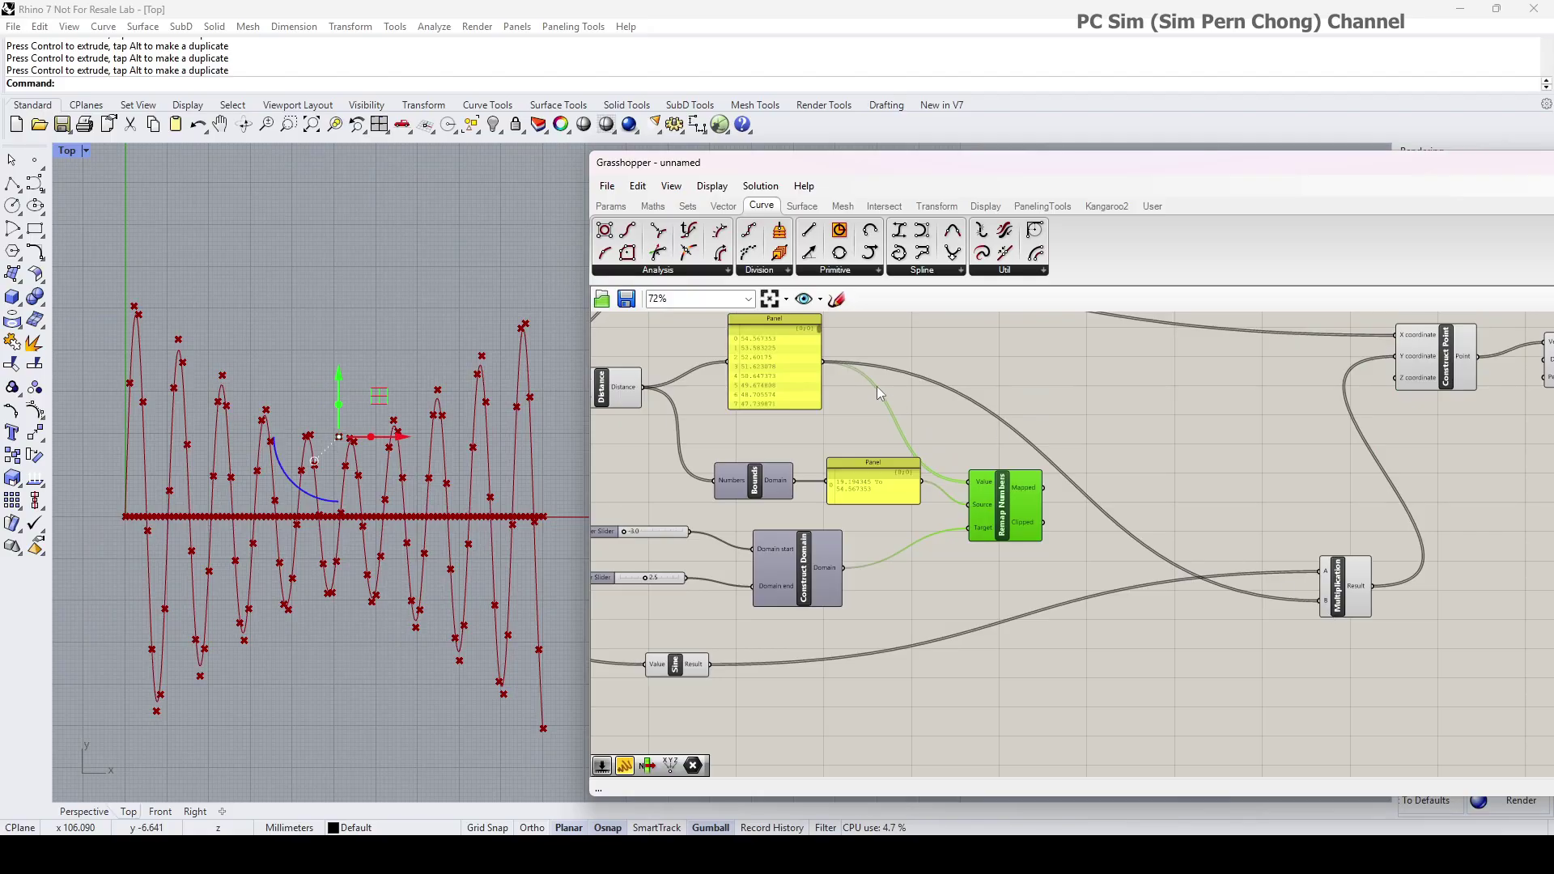
- Wire the Mapped output of Remap Numbers into the Multiplication component's B input, replacing the raw distance values
right_drag(811, 355, 894, 379)
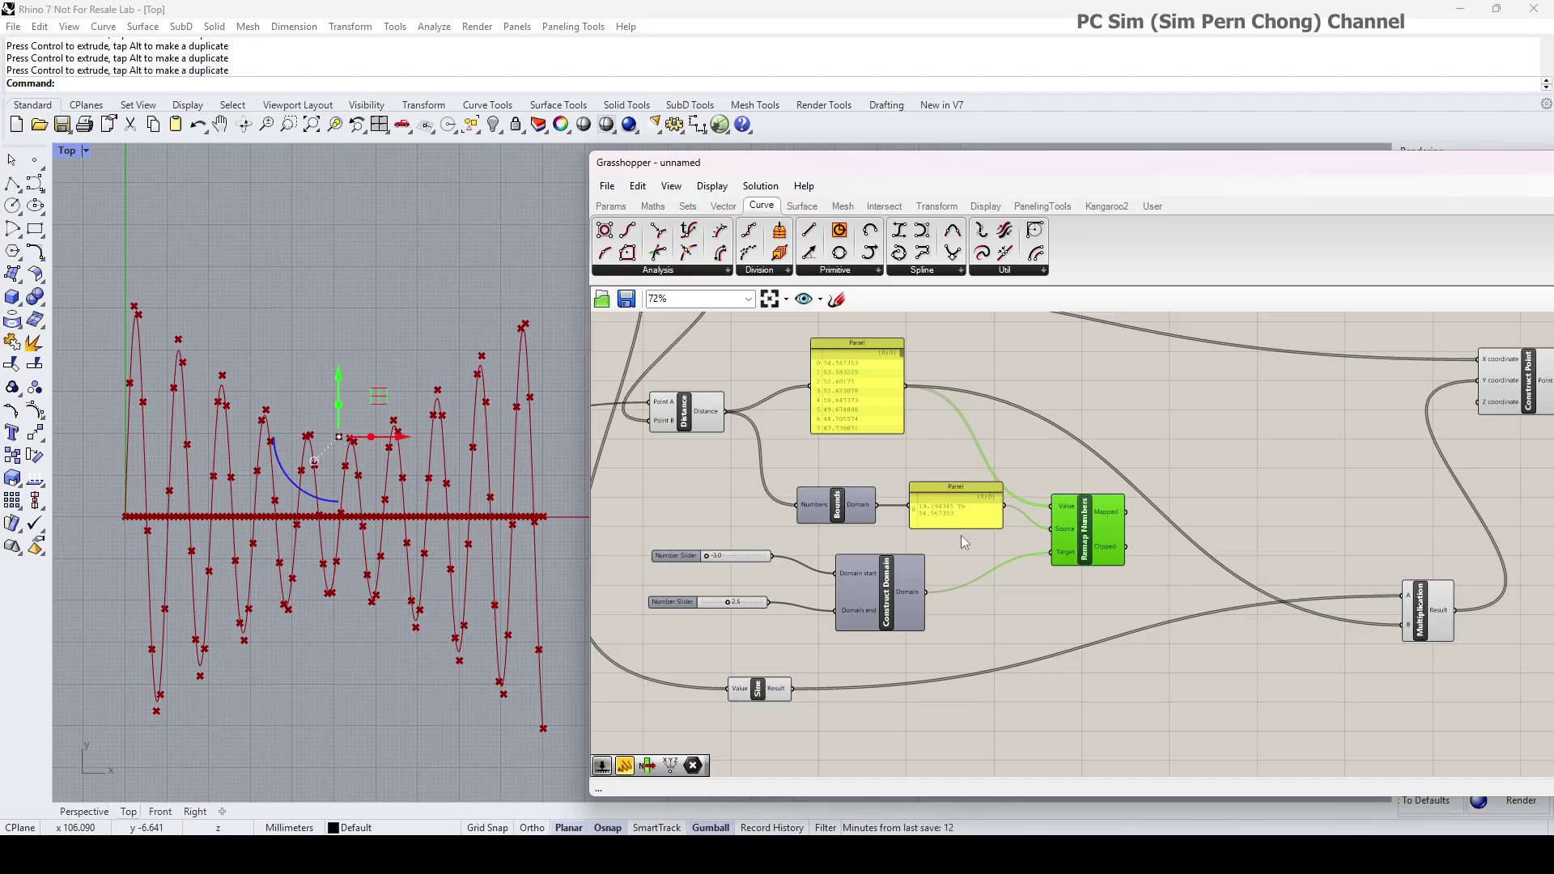
scroll(1410, 647, up, 2)
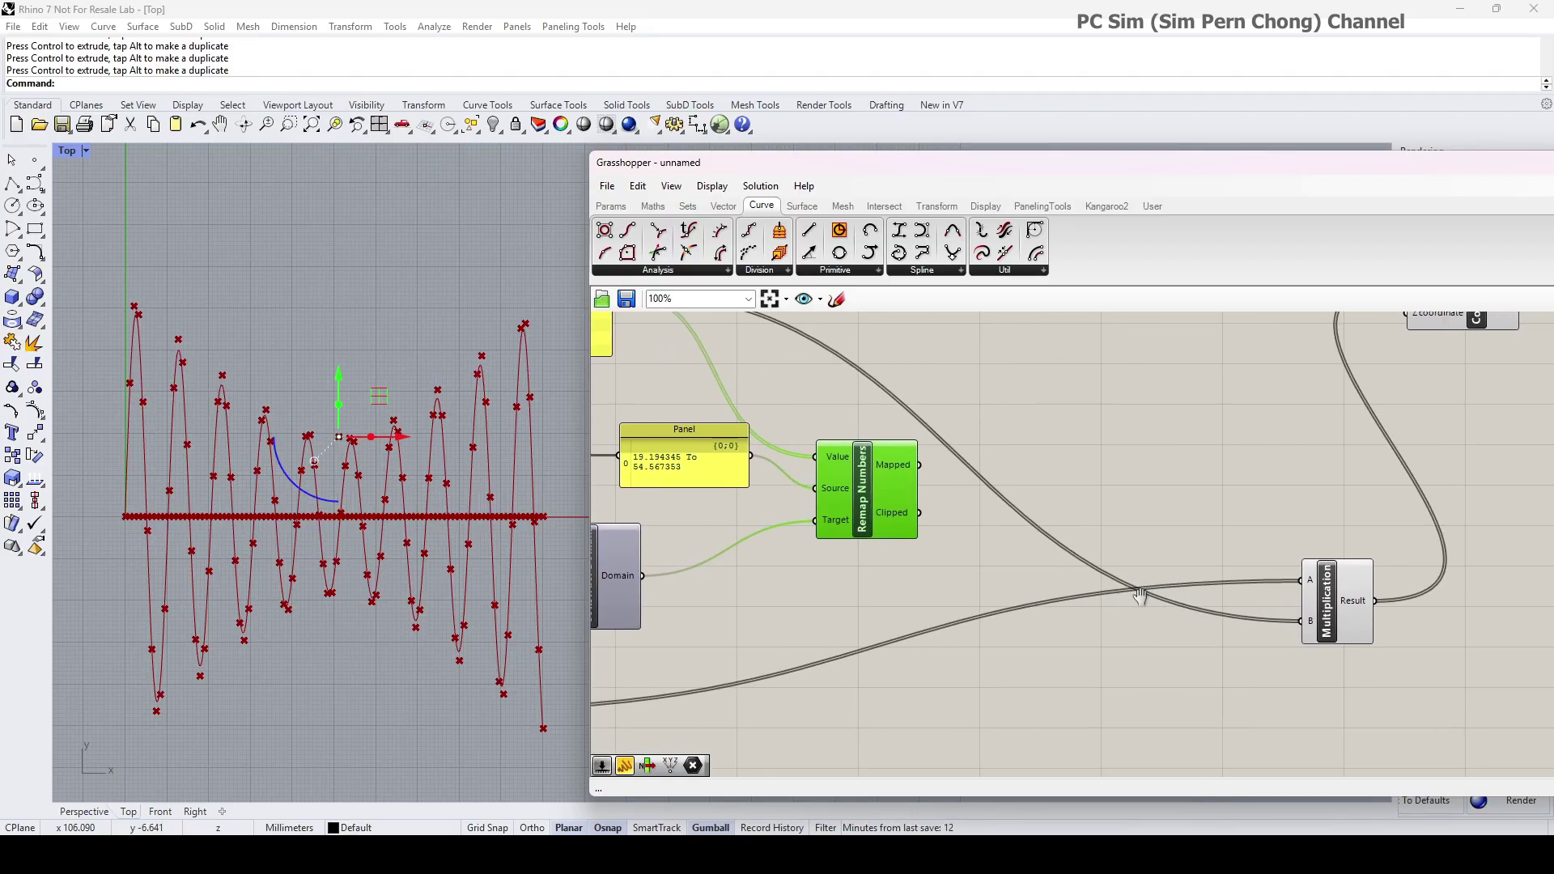
drag(895, 468, 1276, 622)
- Set the Domain end slider to 2.2 and move the central point along Y closer to the wave curve
right_drag(378, 522, 461, 498)
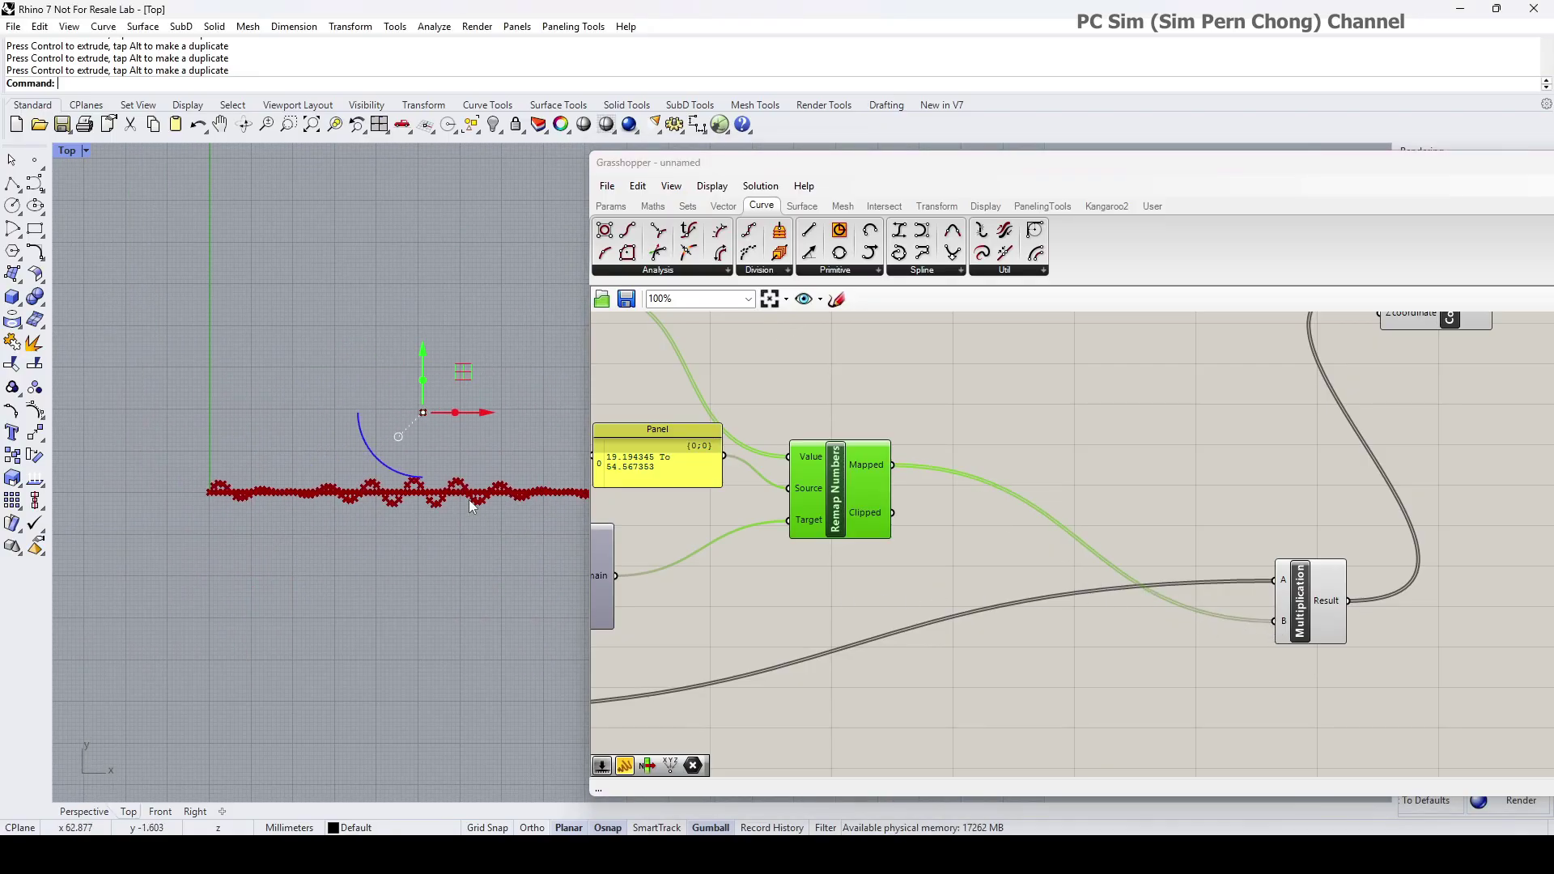
scroll(443, 495, up, 6)
right_drag(724, 600, 979, 586)
scroll(506, 532, down, 2)
right_drag(798, 567, 982, 597)
mouse_move(917, 584)
mouse_down()
mouse_move(933, 584)
mouse_move(913, 584)
mouse_up()
mouse_move(888, 519)
mouse_down()
mouse_move(874, 522)
mouse_move(900, 522)
mouse_move(883, 527)
mouse_up()
scroll(426, 477, down, 6)
right_drag(426, 477, 344, 479)
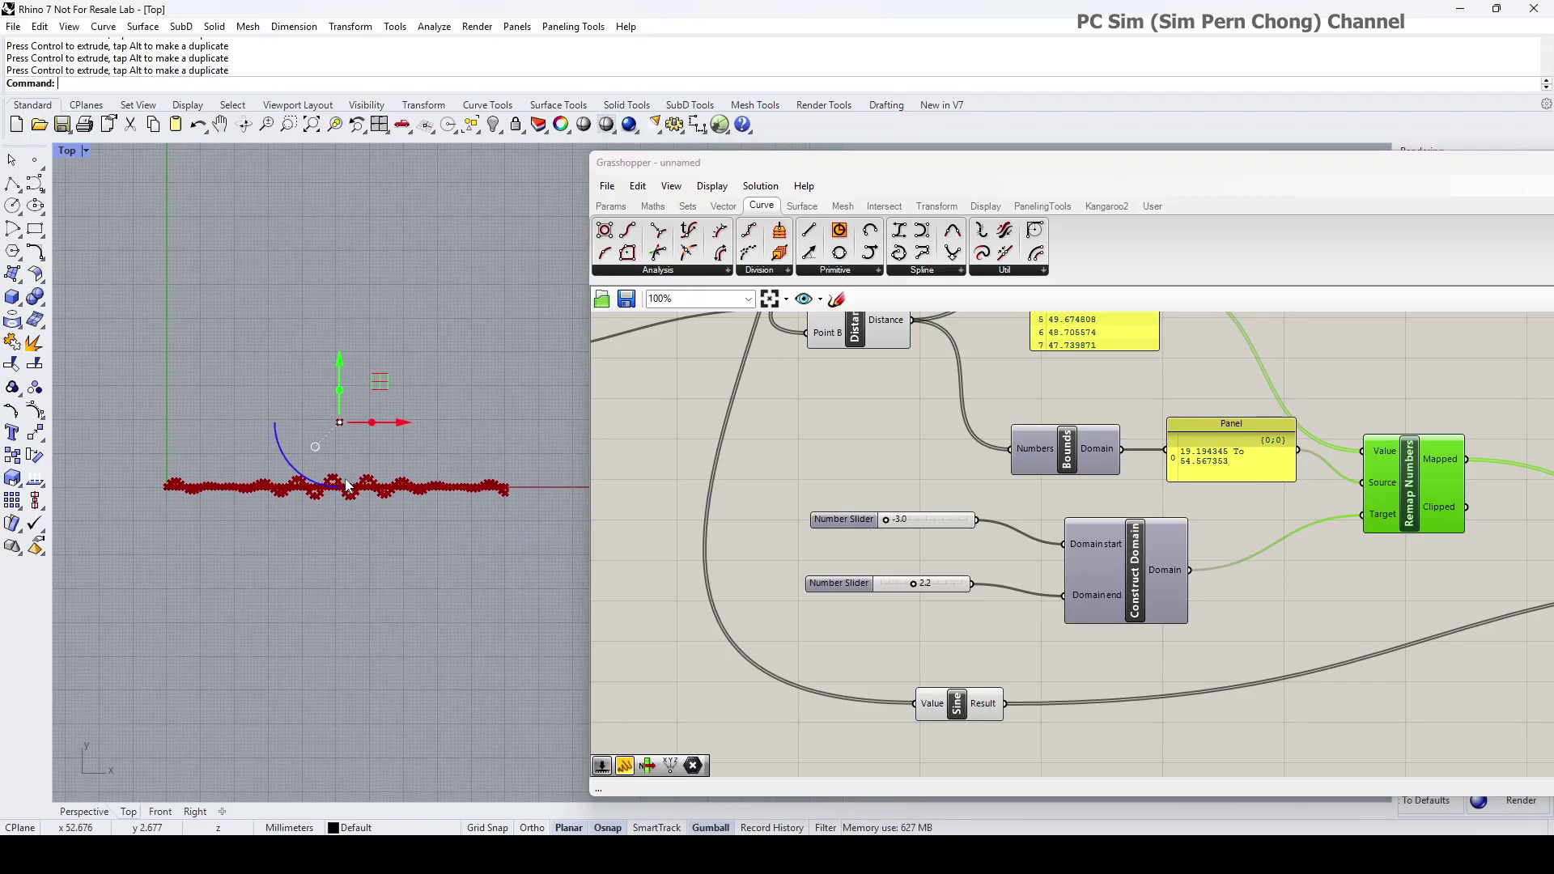
drag(338, 378, 340, 405)
scroll(373, 463, up, 5)
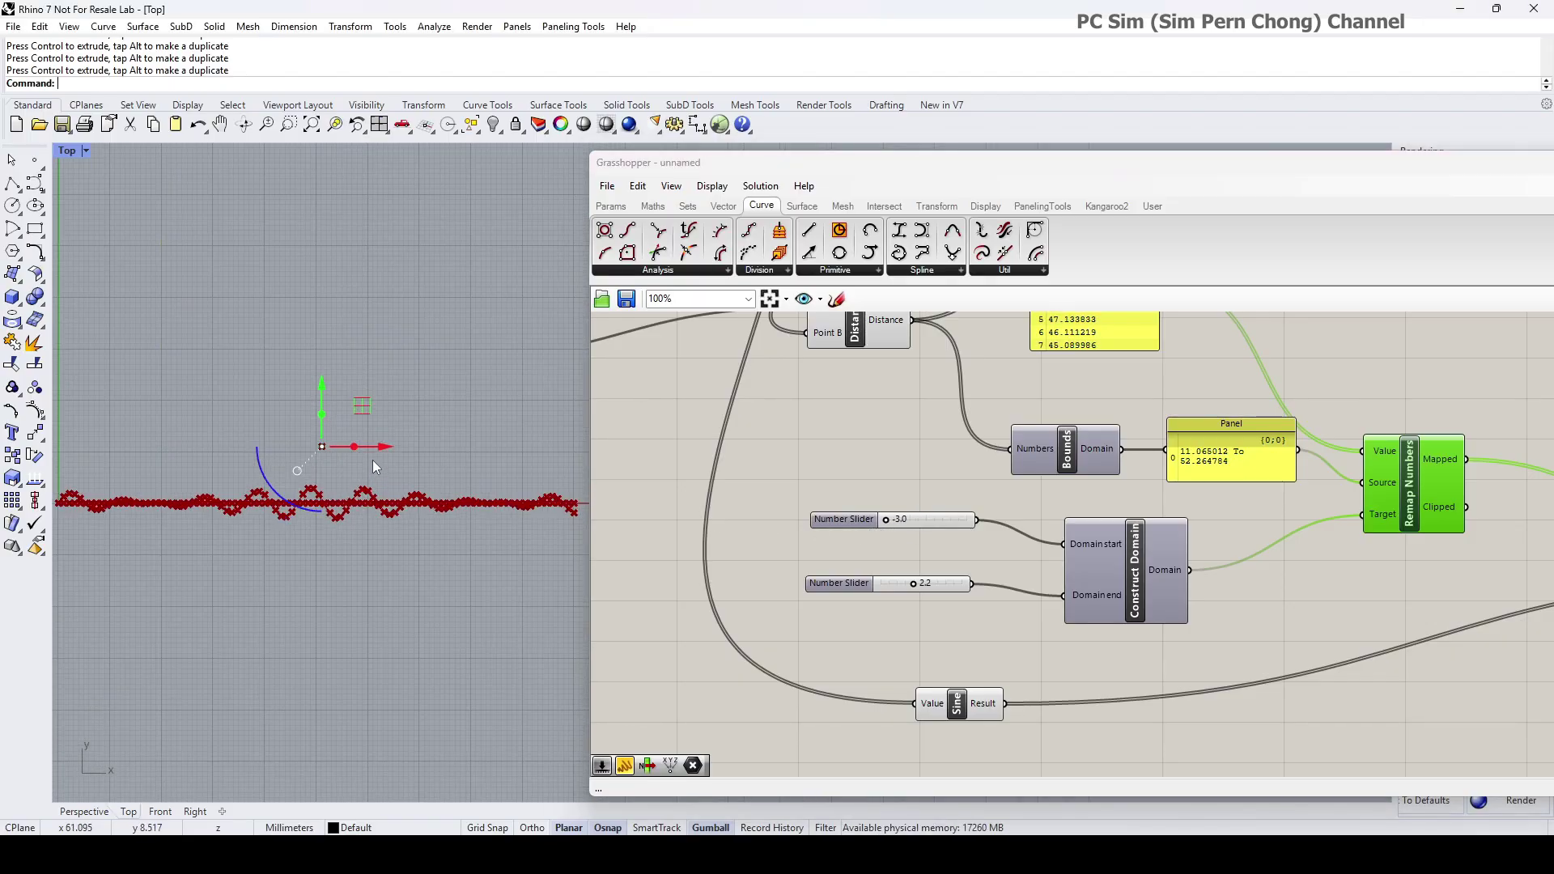
- Set the Domain start slider to 8.1 and the Domain end slider to -0.5, shifting the central point slightly along X
drag(888, 520, 955, 522)
scroll(404, 528, down, 5)
right_drag(404, 527, 399, 523)
mouse_move(407, 462)
mouse_down()
mouse_move(450, 459)
mouse_move(412, 458)
mouse_up()
drag(914, 589, 897, 588)
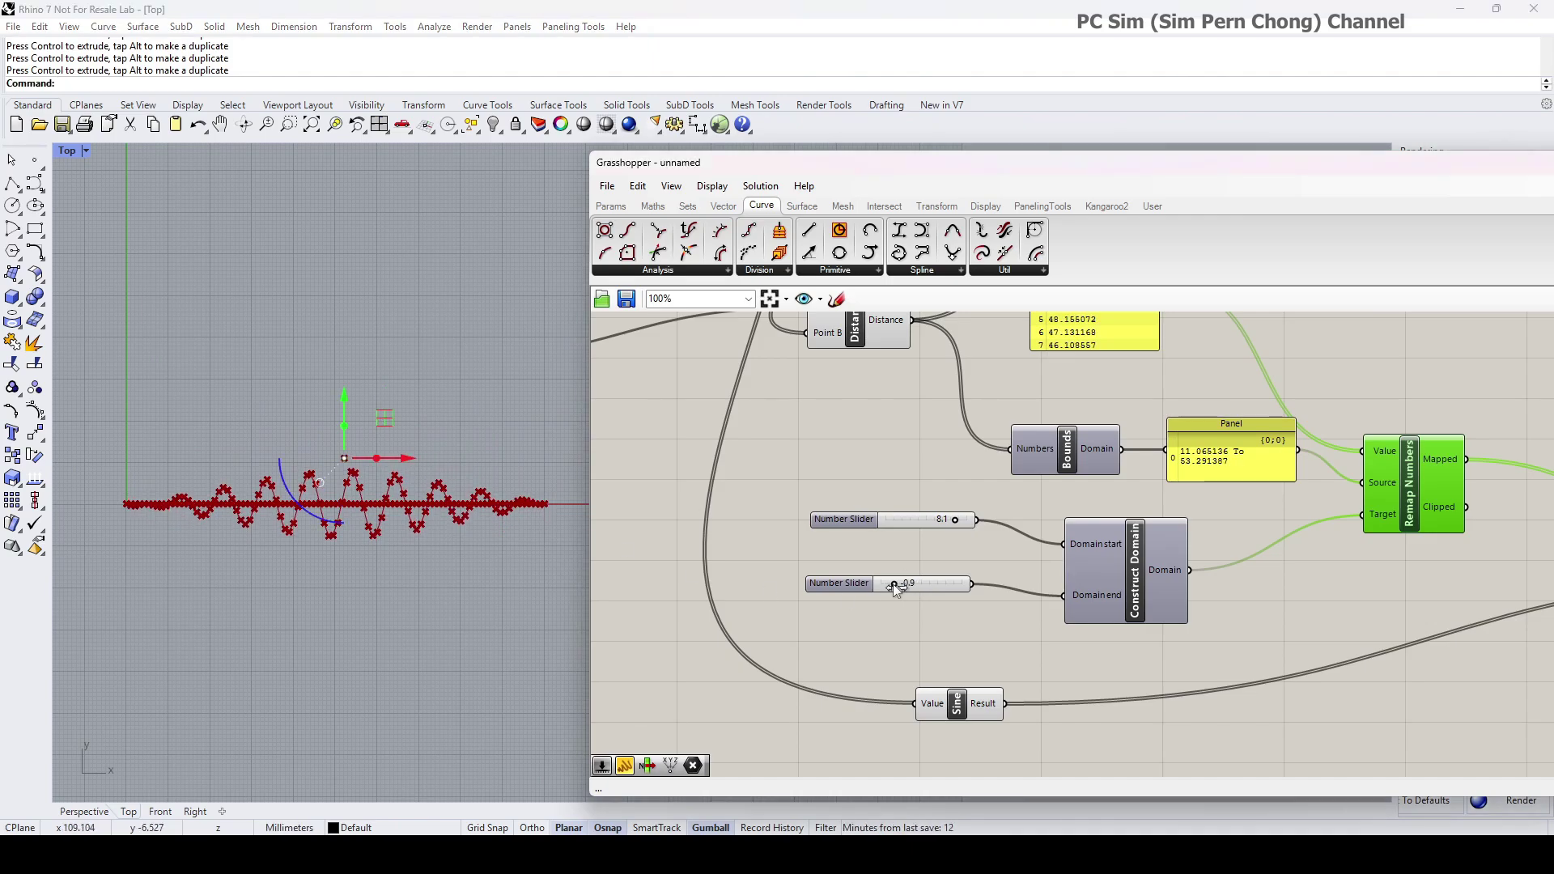
scroll(390, 460, up, 3)
drag(389, 458, 403, 458)
- Set the shared Steps slider to 100 and the second Range's Domain slider to 26, moving the definition window off the curve
scroll(649, 493, down, 3)
right_drag(623, 445, 867, 604)
right_drag(812, 497, 858, 593)
scroll(858, 593, up, 3)
scroll(862, 600, up, 3)
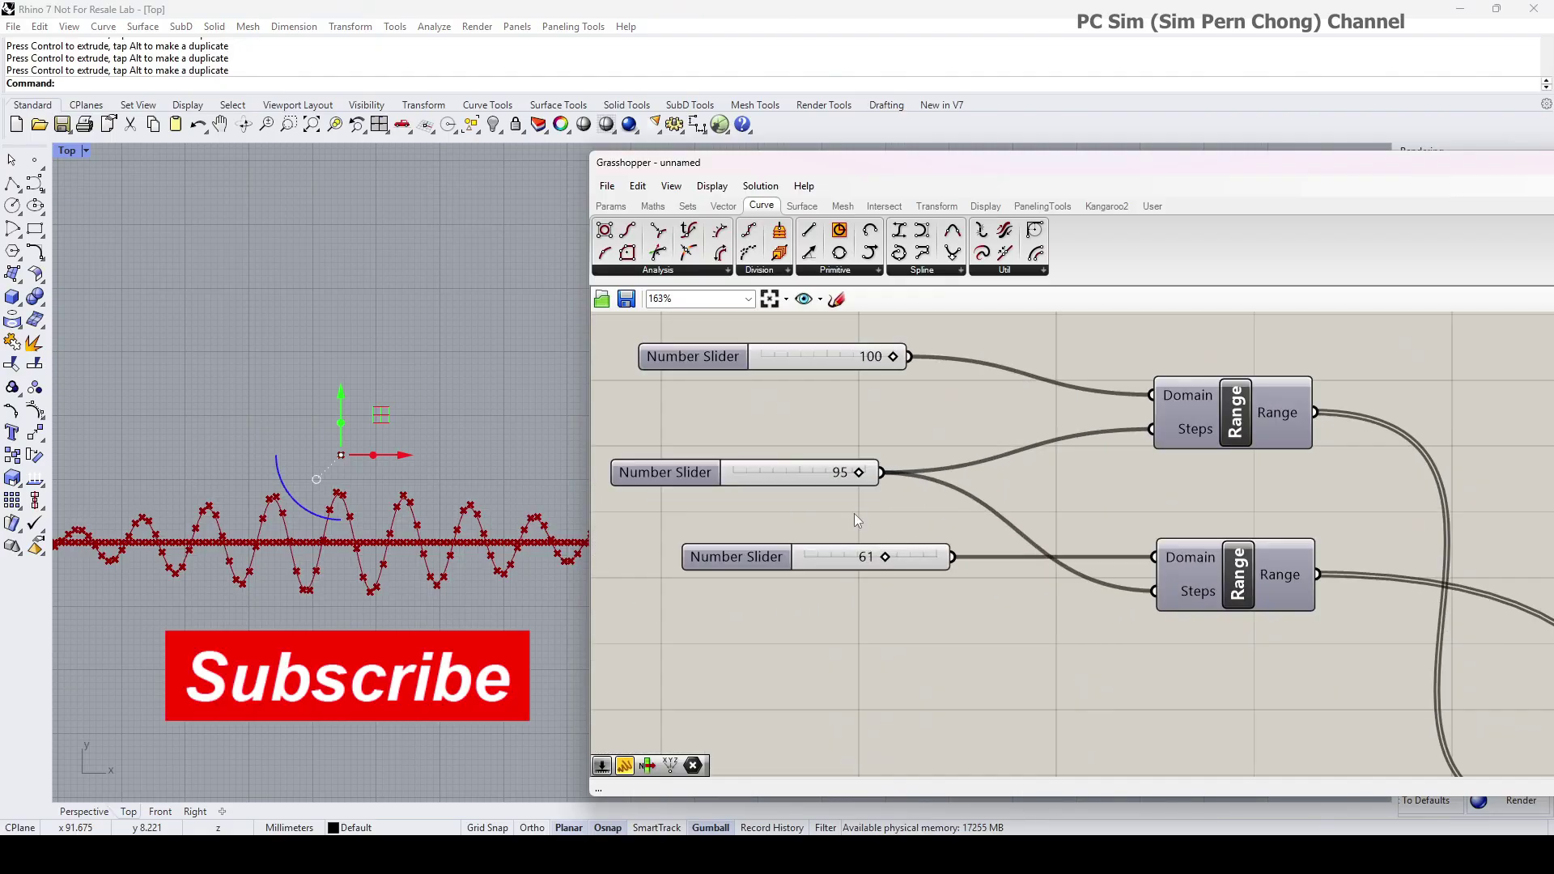
drag(860, 473, 758, 476)
drag(775, 166, 886, 164)
drag(999, 557, 1032, 555)
drag(870, 475, 988, 479)
drag(1032, 555, 962, 562)
- Set the second Range's Domain slider to 61 and adjust the central point along X and Y above the wave
scroll(503, 508, down, 4)
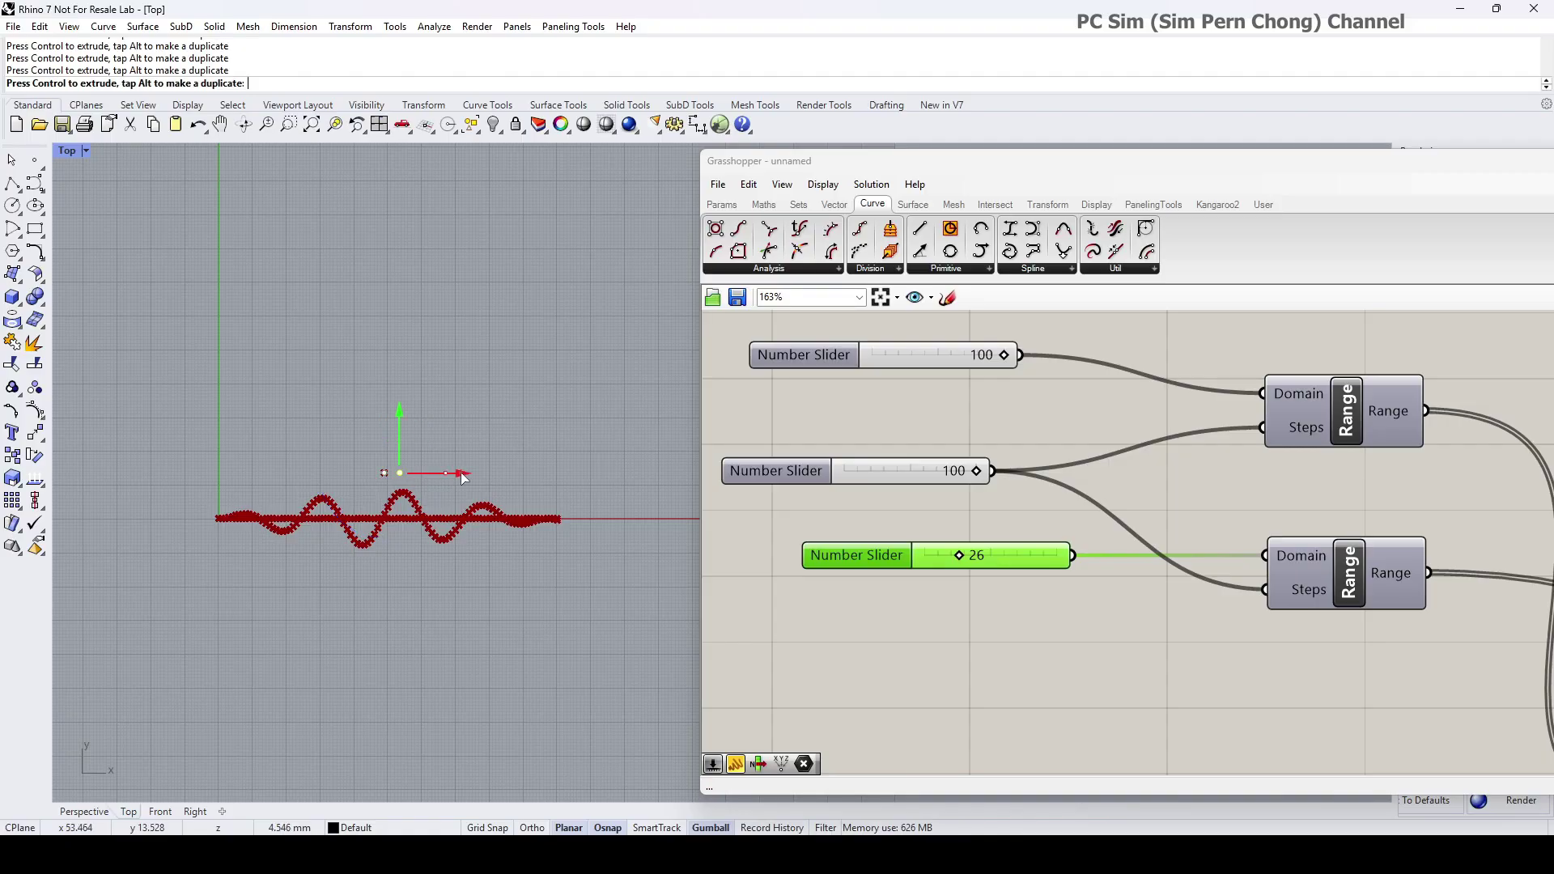
scroll(567, 556, up, 2)
mouse_move(974, 565)
mouse_down()
mouse_move(1040, 559)
mouse_move(1000, 560)
mouse_up()
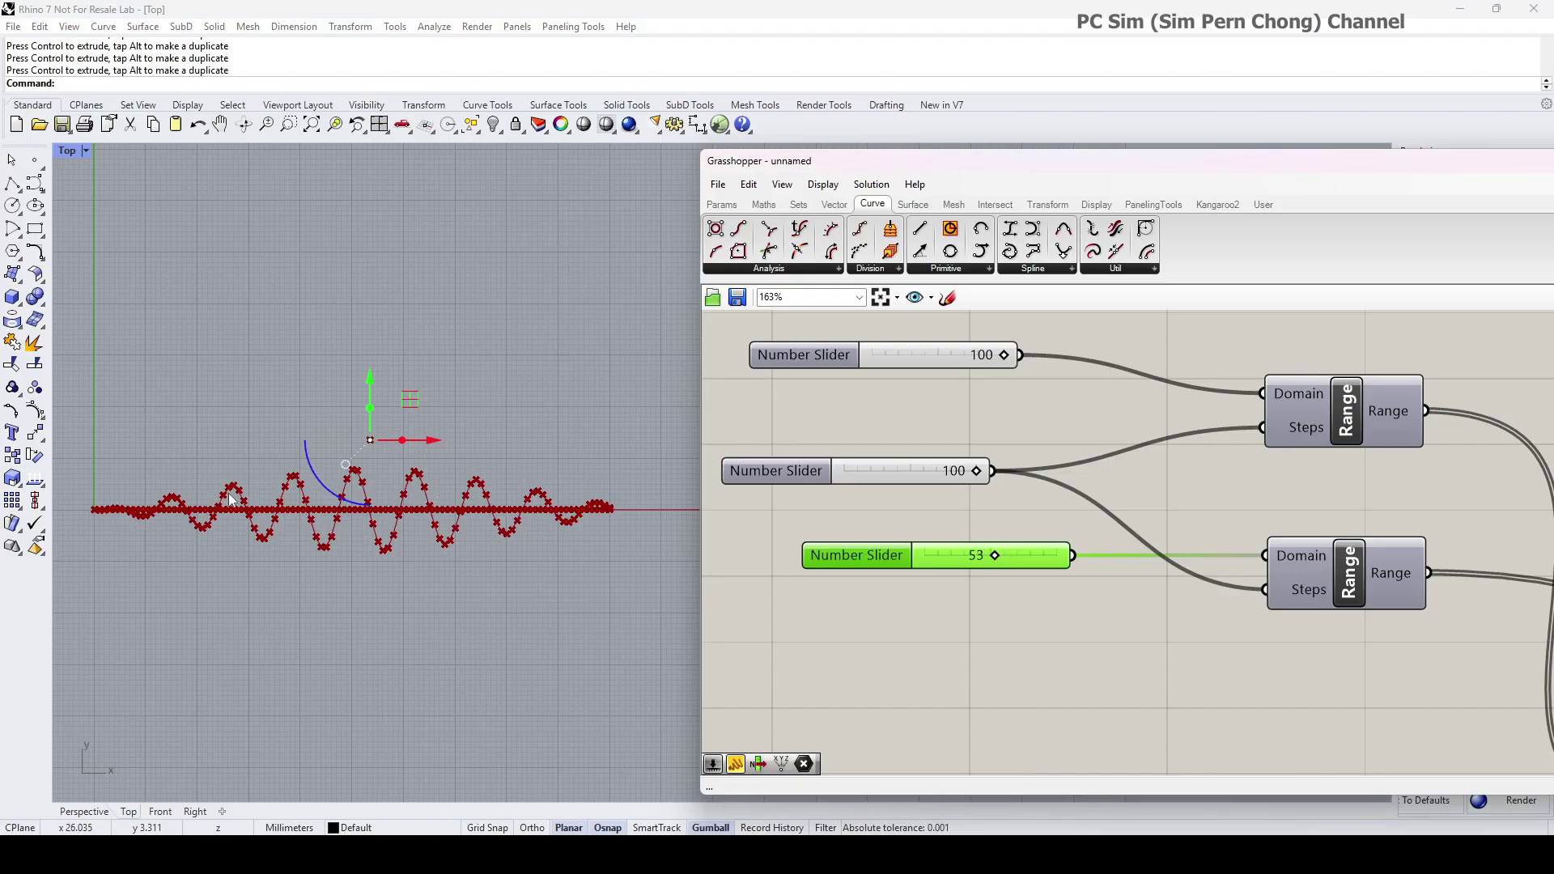
drag(370, 380, 371, 387)
mouse_move(429, 449)
mouse_down()
mouse_move(491, 449)
mouse_move(434, 450)
mouse_up()
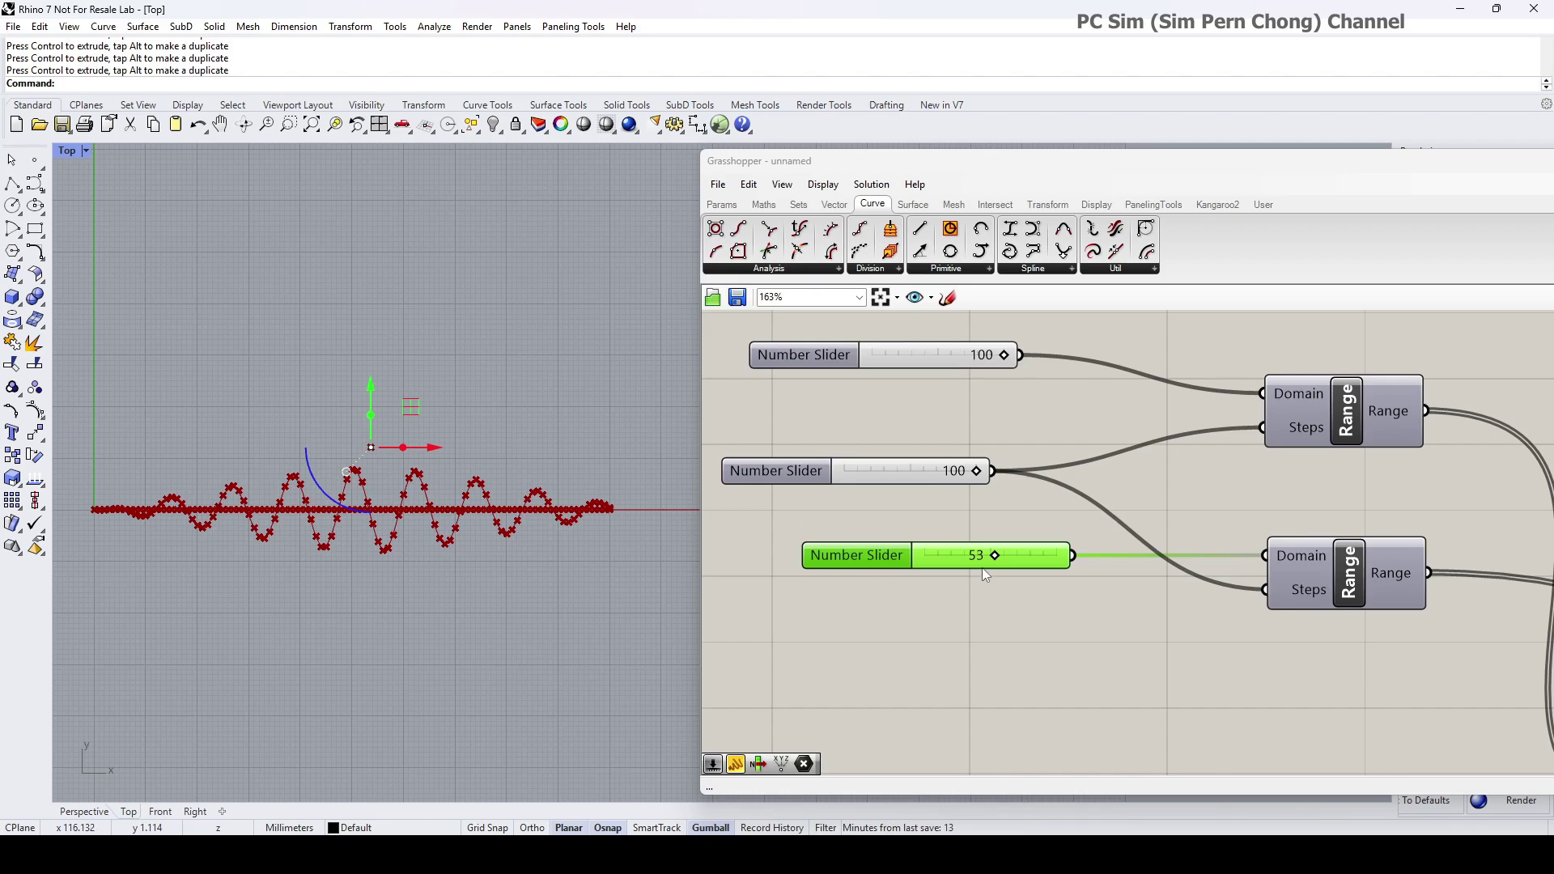
mouse_move(998, 557)
mouse_down()
mouse_move(983, 558)
mouse_move(1006, 559)
mouse_up()
- Return to the remapping part of the definition and nudge the Remap Numbers component slightly away from the Bounds Panel
scroll(1049, 597, down, 3)
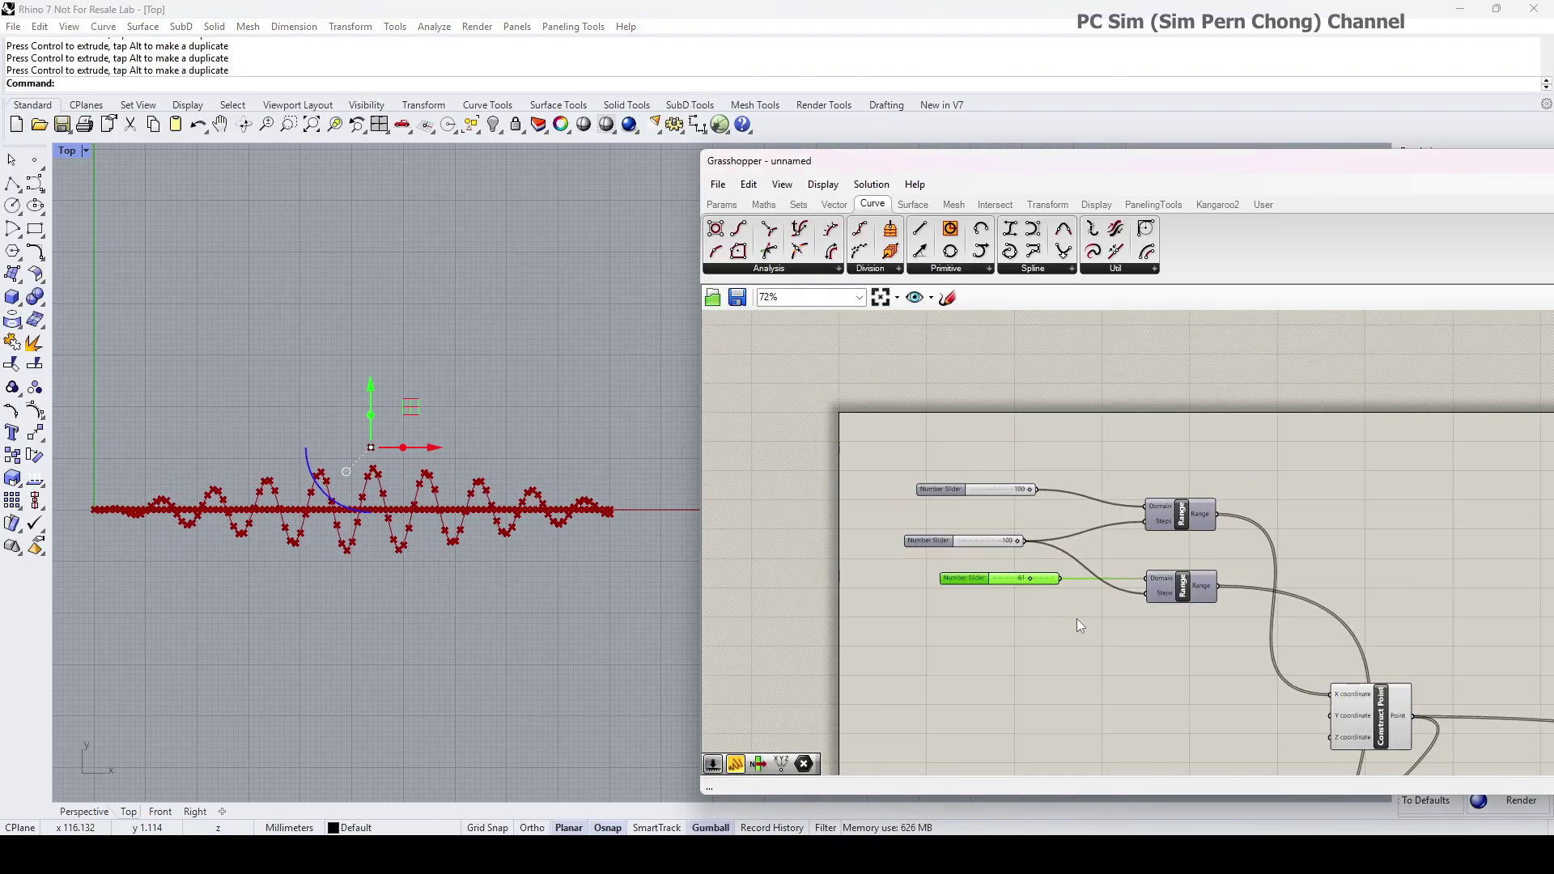
right_drag(1099, 636, 986, 515)
scroll(989, 518, down, 2)
right_drag(1084, 622, 968, 525)
scroll(1117, 595, up, 4)
drag(1292, 538, 1296, 539)
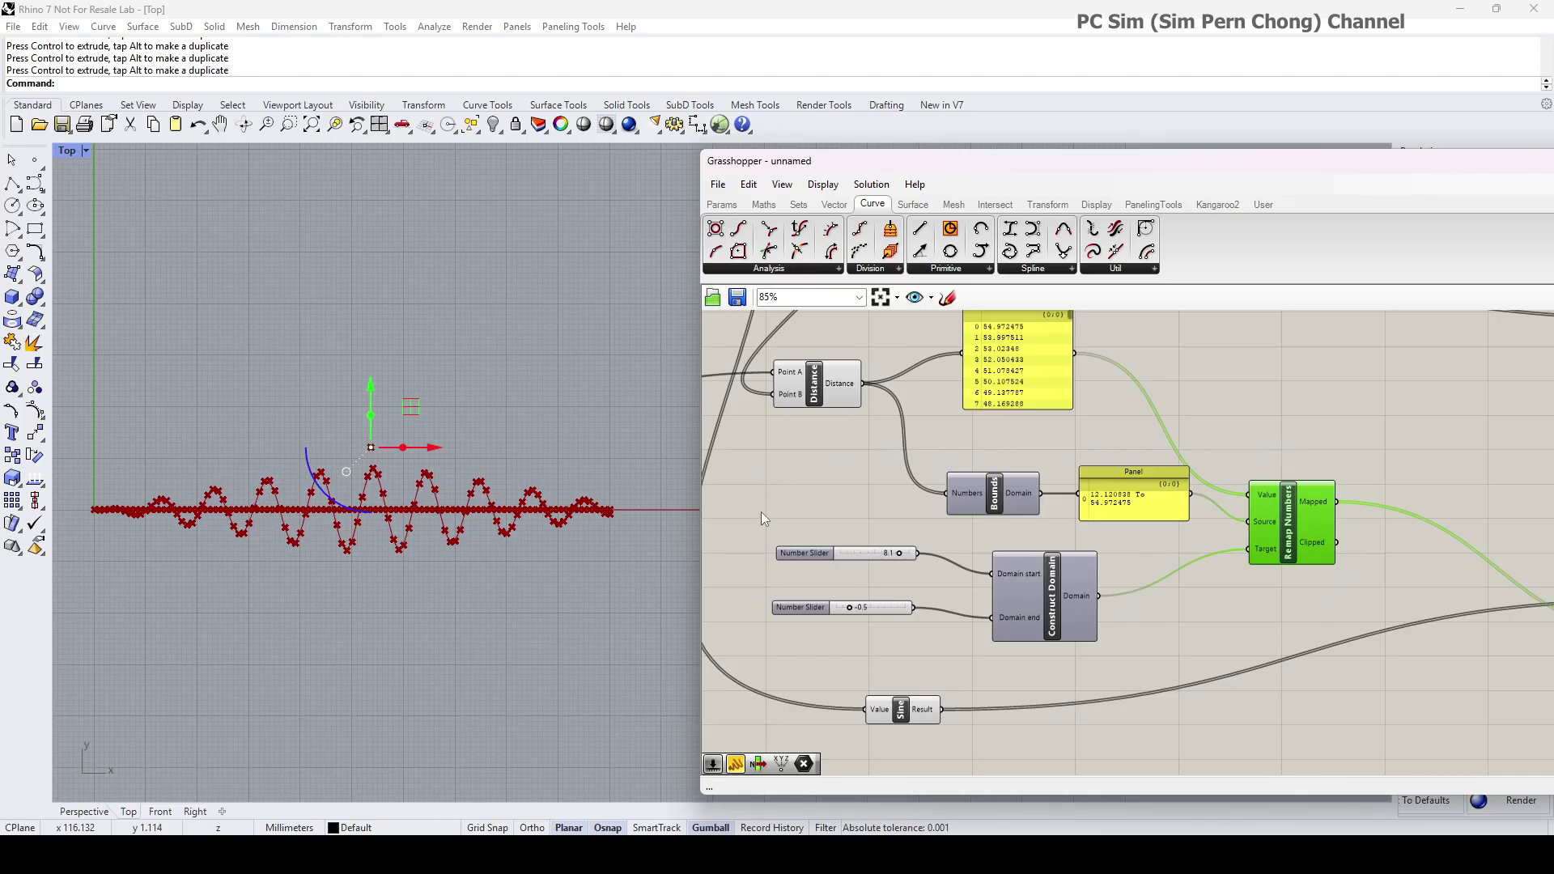
- Add a Scribble above the Domain start slider and set its text to "Remap Numbers"
double_click(798, 459)
text(scrib)
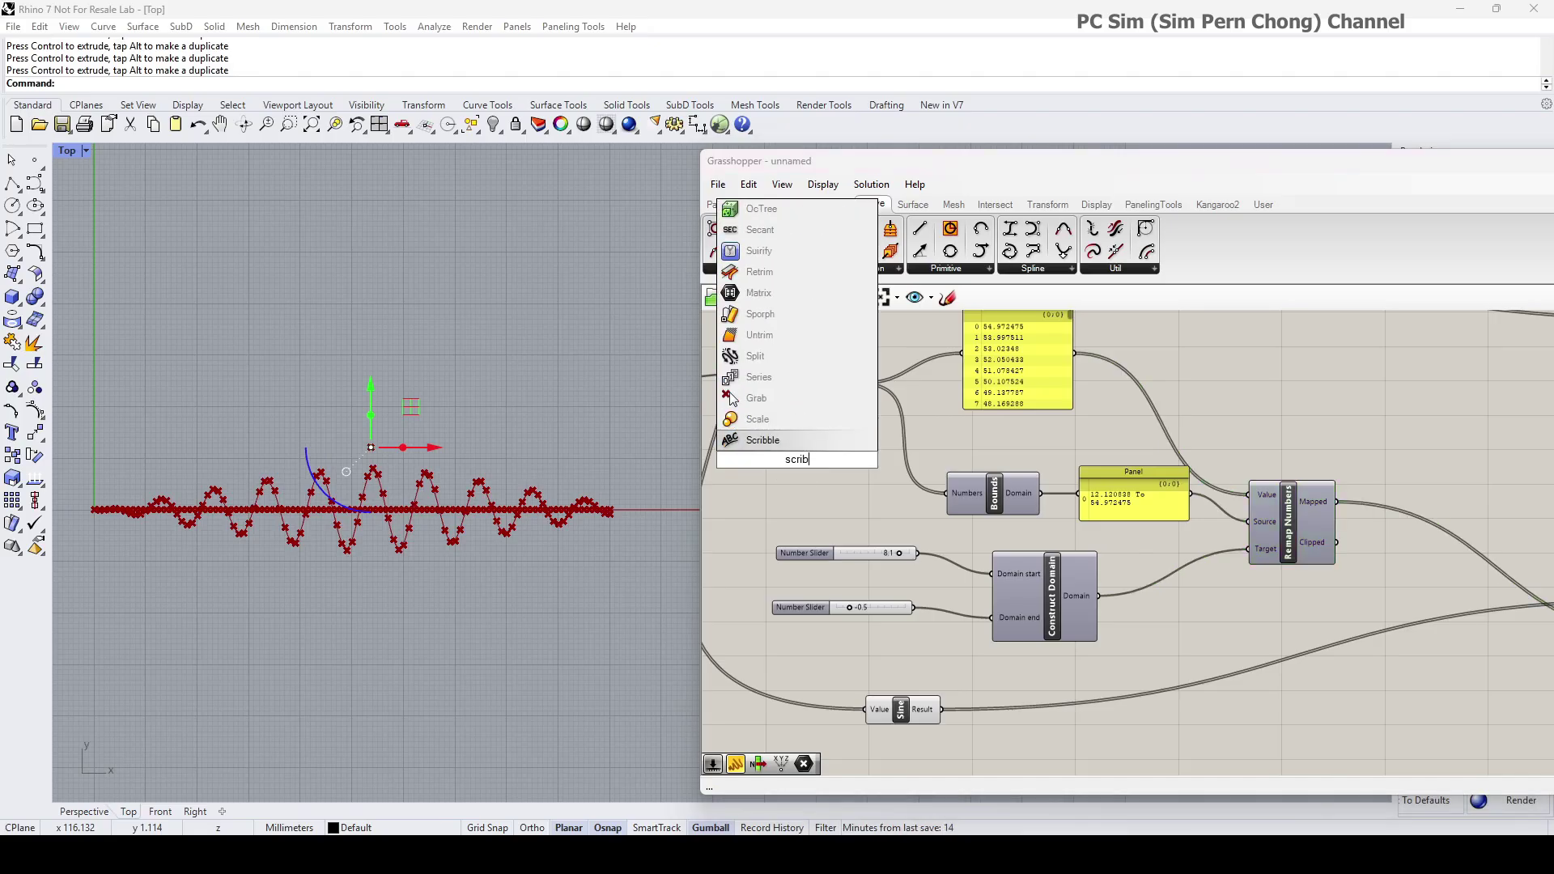
key(Return)
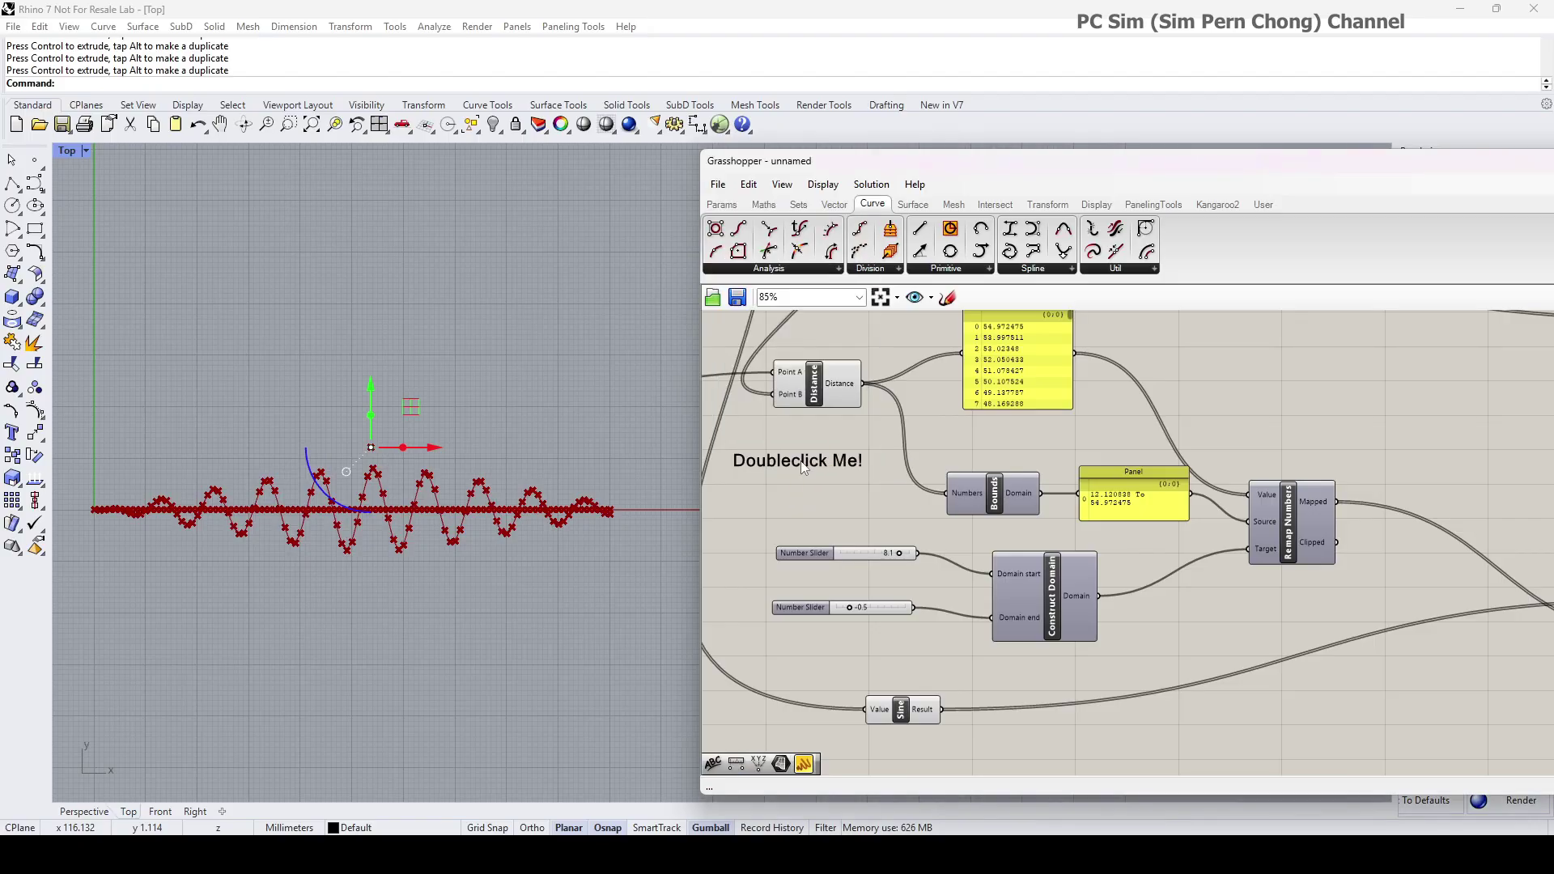
double_click(810, 469)
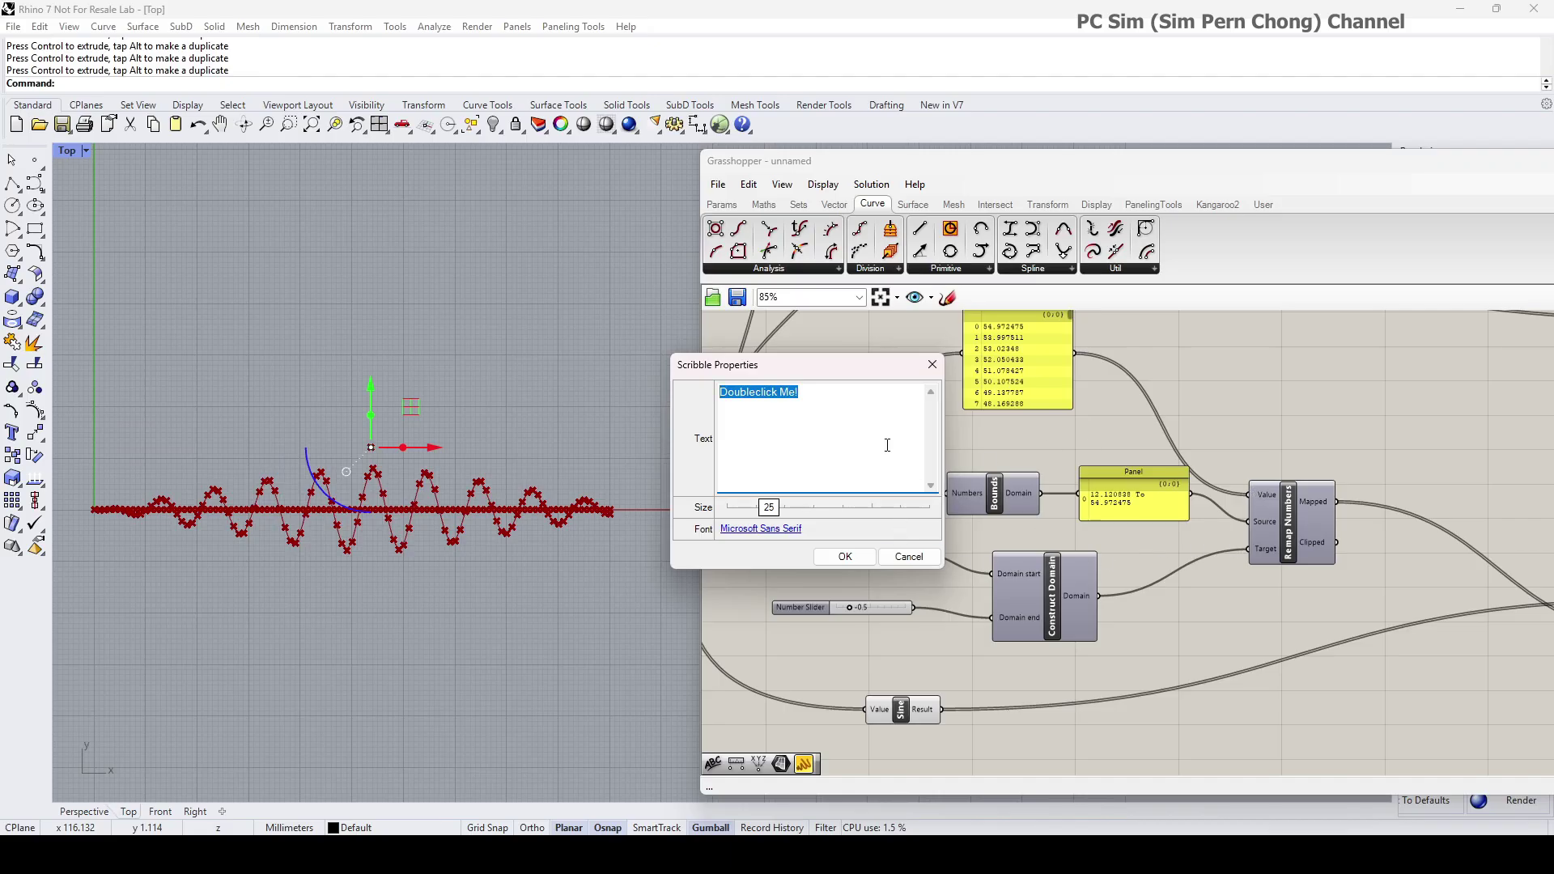
text(Re)
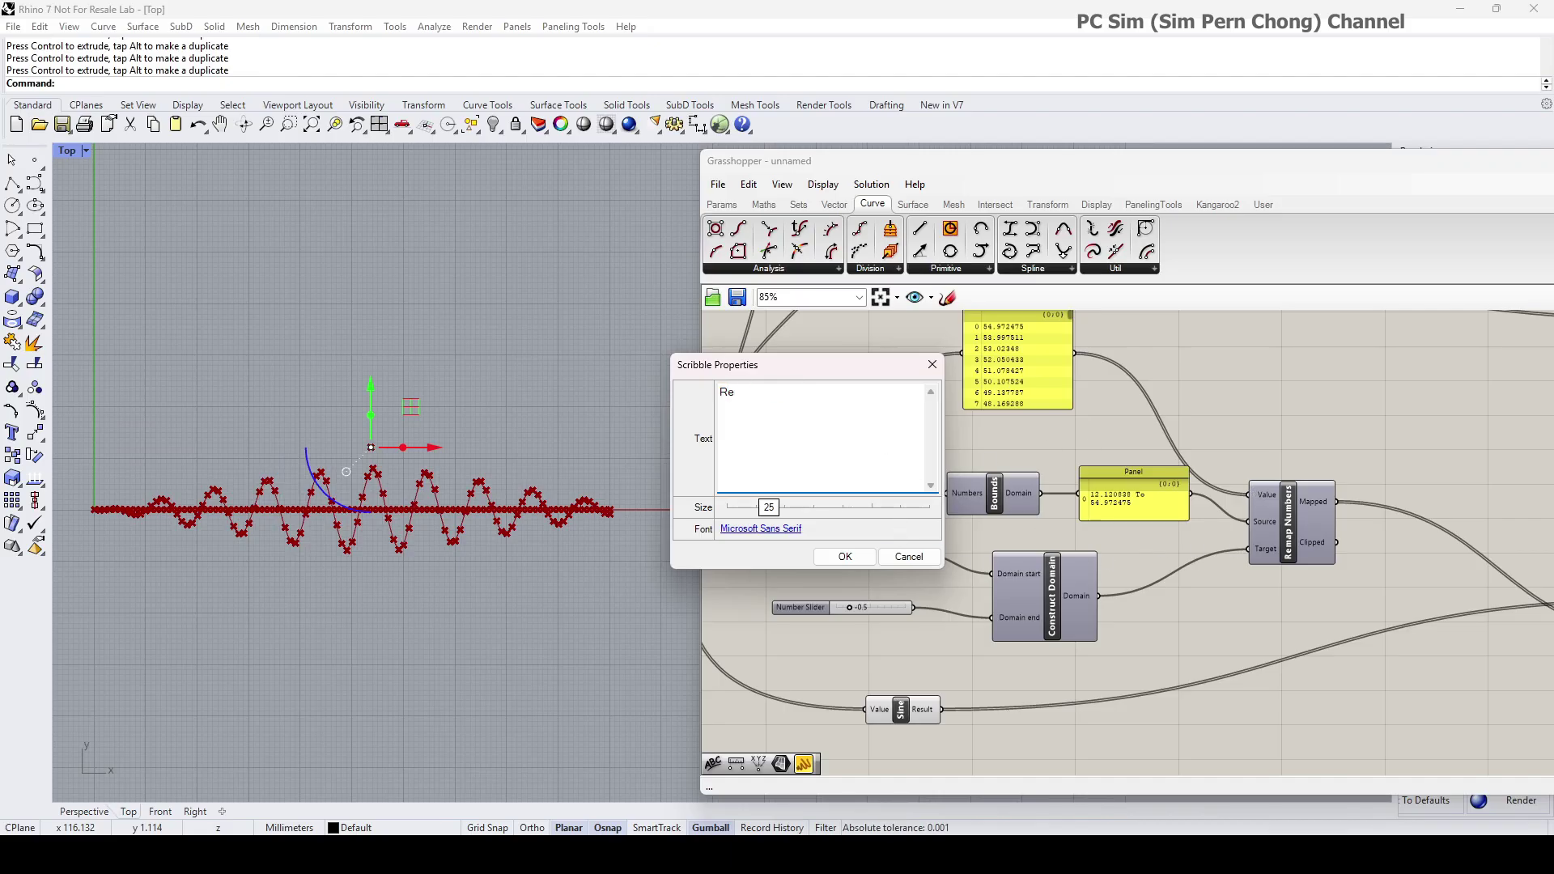
text(map Numbers)
click(843, 559)
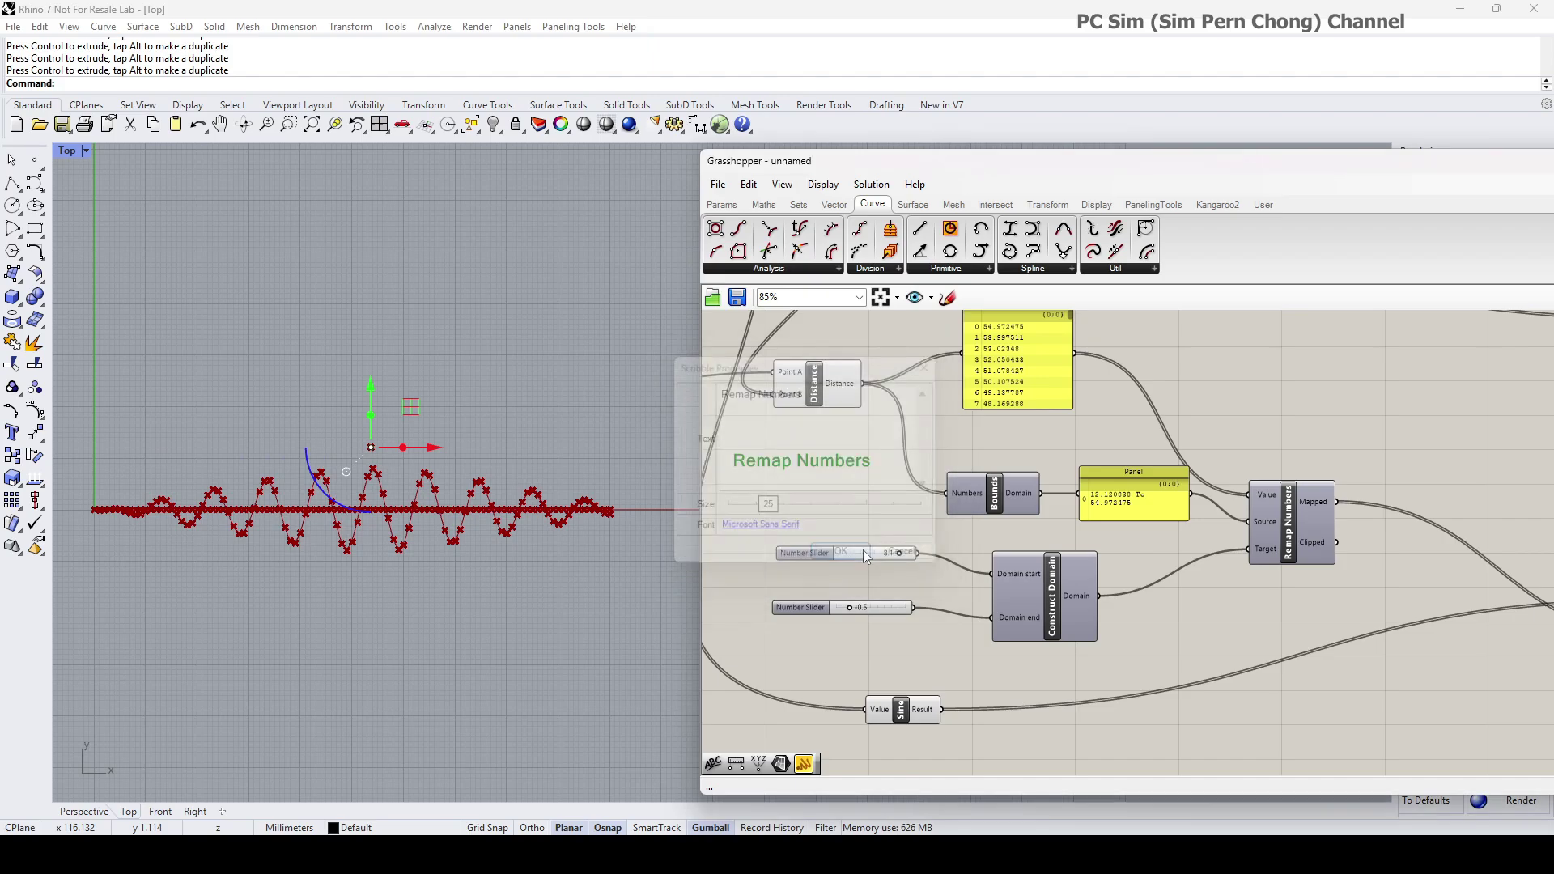
- Position the Remap Numbers label above the remapping components and group it with the Bounds, Panel, sliders, Construct Domain and Remap Numbers components
drag(835, 460, 869, 459)
mouse_move(746, 430)
mouse_down()
mouse_move(1282, 601)
mouse_move(1382, 678)
mouse_up()
right_click(1256, 630)
click(1293, 709)
- Move the definition window over the viewport and tidy the placement of the Multiplication, Nurbs Curve and final Construct Point components
scroll(1277, 713, down, 2)
right_drag(1277, 713, 1207, 708)
drag(1169, 171, 906, 168)
drag(874, 617, 1002, 607)
drag(1246, 628, 1213, 642)
drag(1442, 441, 1444, 459)
drag(1332, 442, 1342, 468)
- Line up the three number sliders feeding the two Range components in an evenly spaced column
scroll(591, 405, down, 2)
right_drag(590, 405, 850, 443)
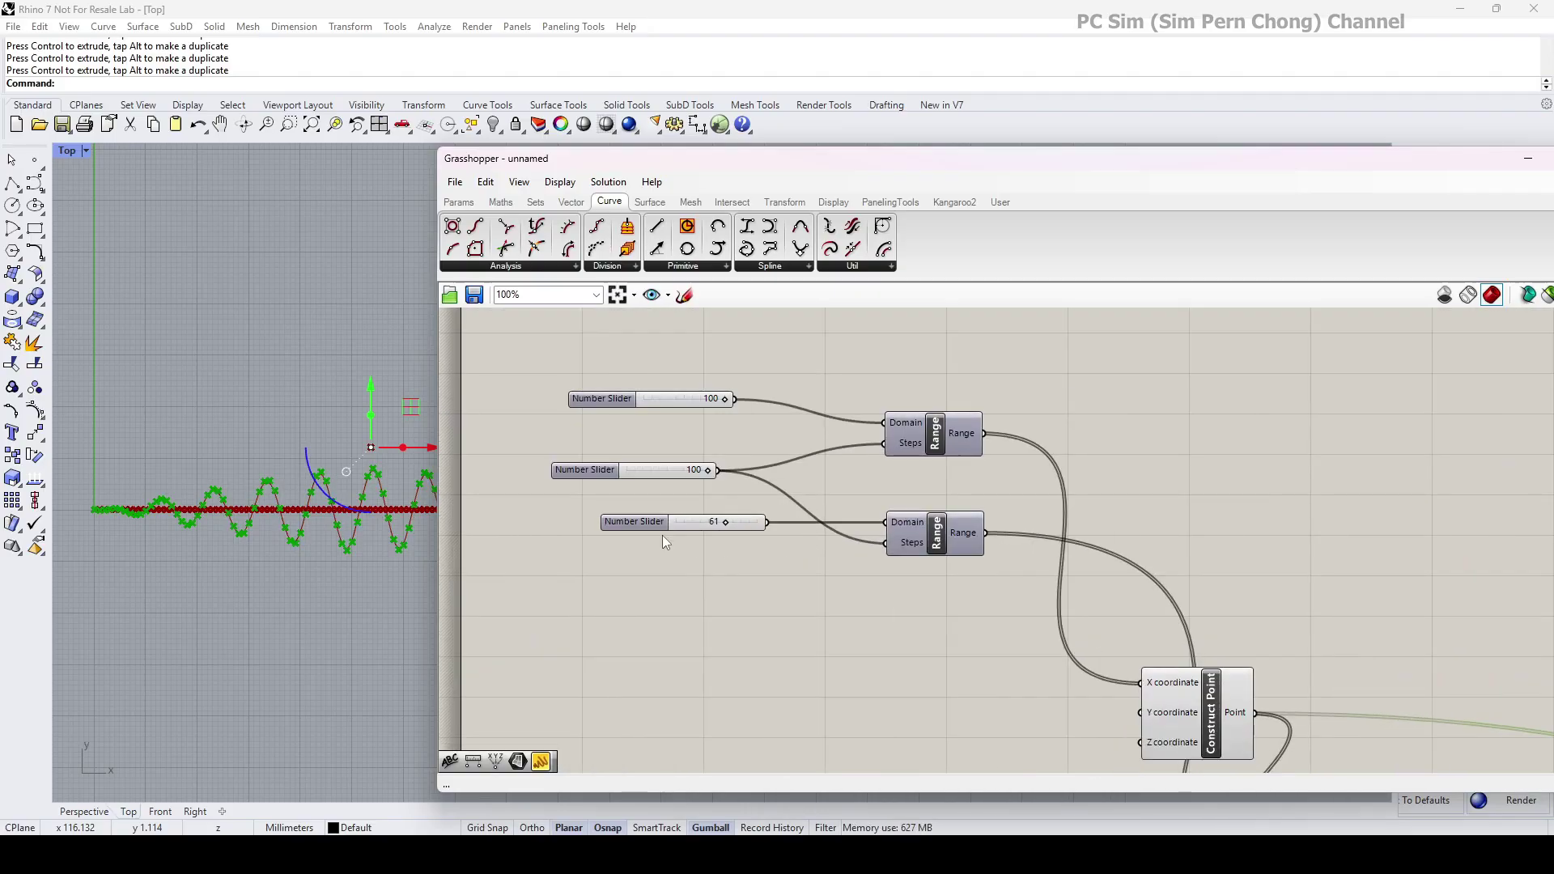
click(609, 480)
click(624, 430)
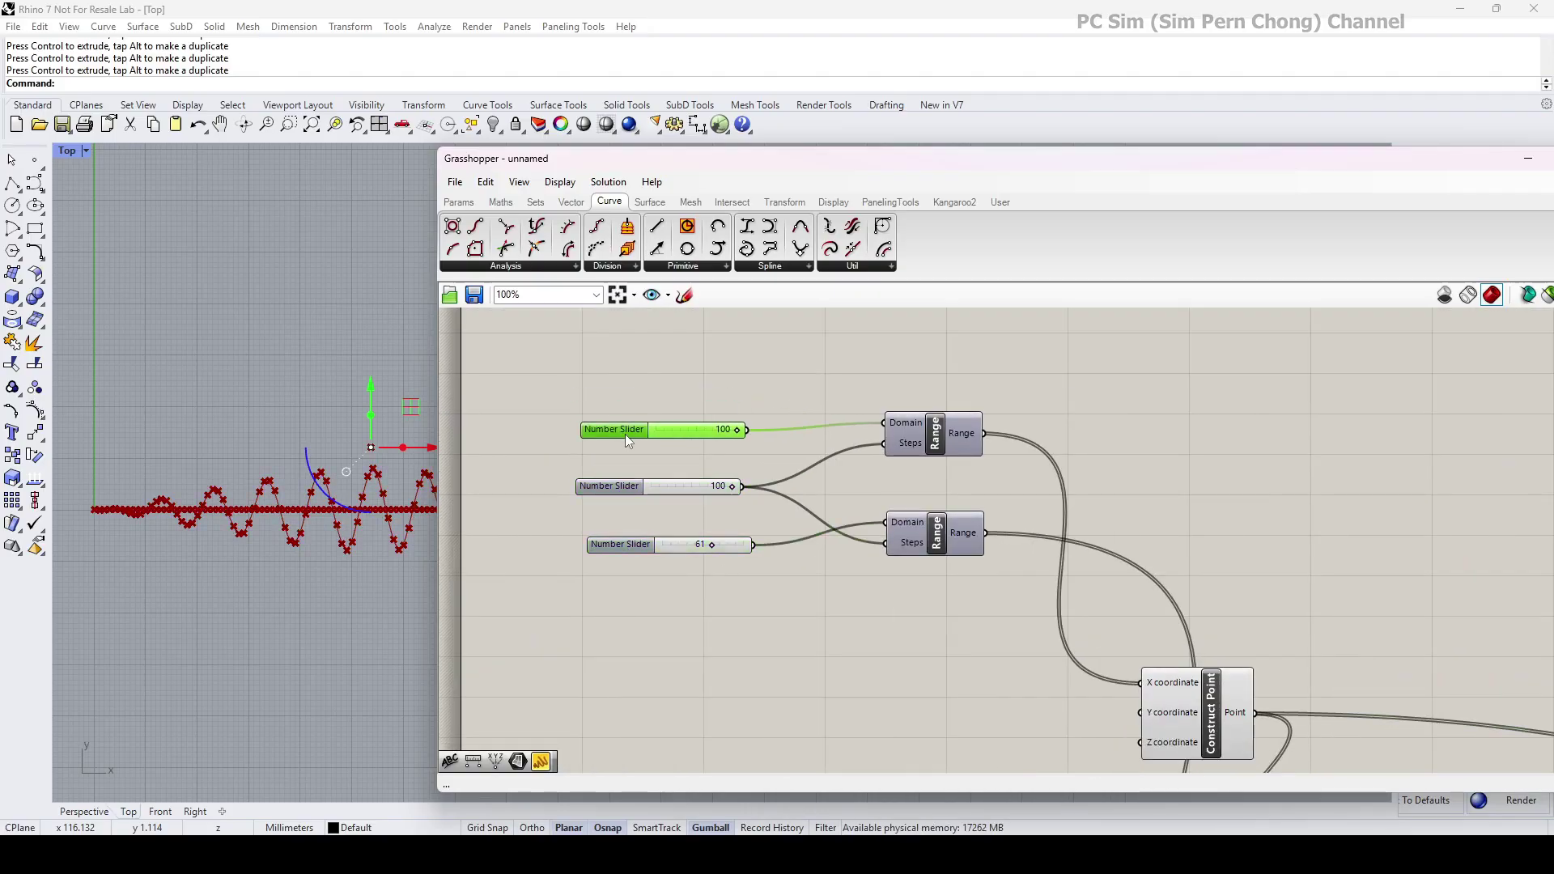
- Maximize the definition window and move the Sine, final Construct Point, Multiplication and Nurbs Curve components closer to the Remap Numbers group
drag(1325, 165, 1232, 151)
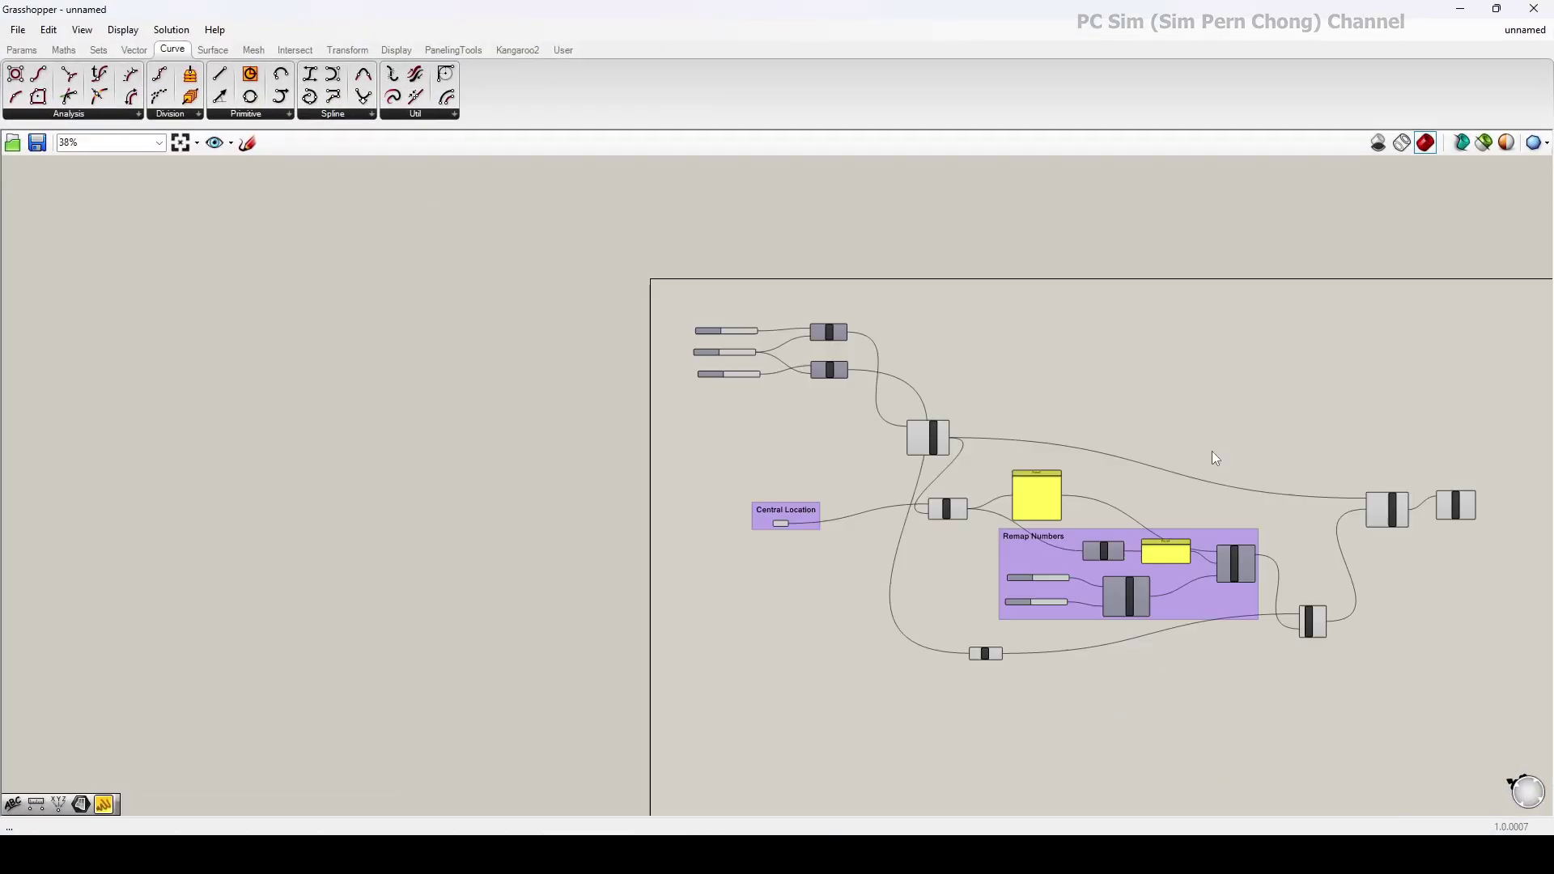
scroll(1212, 450, up, 3)
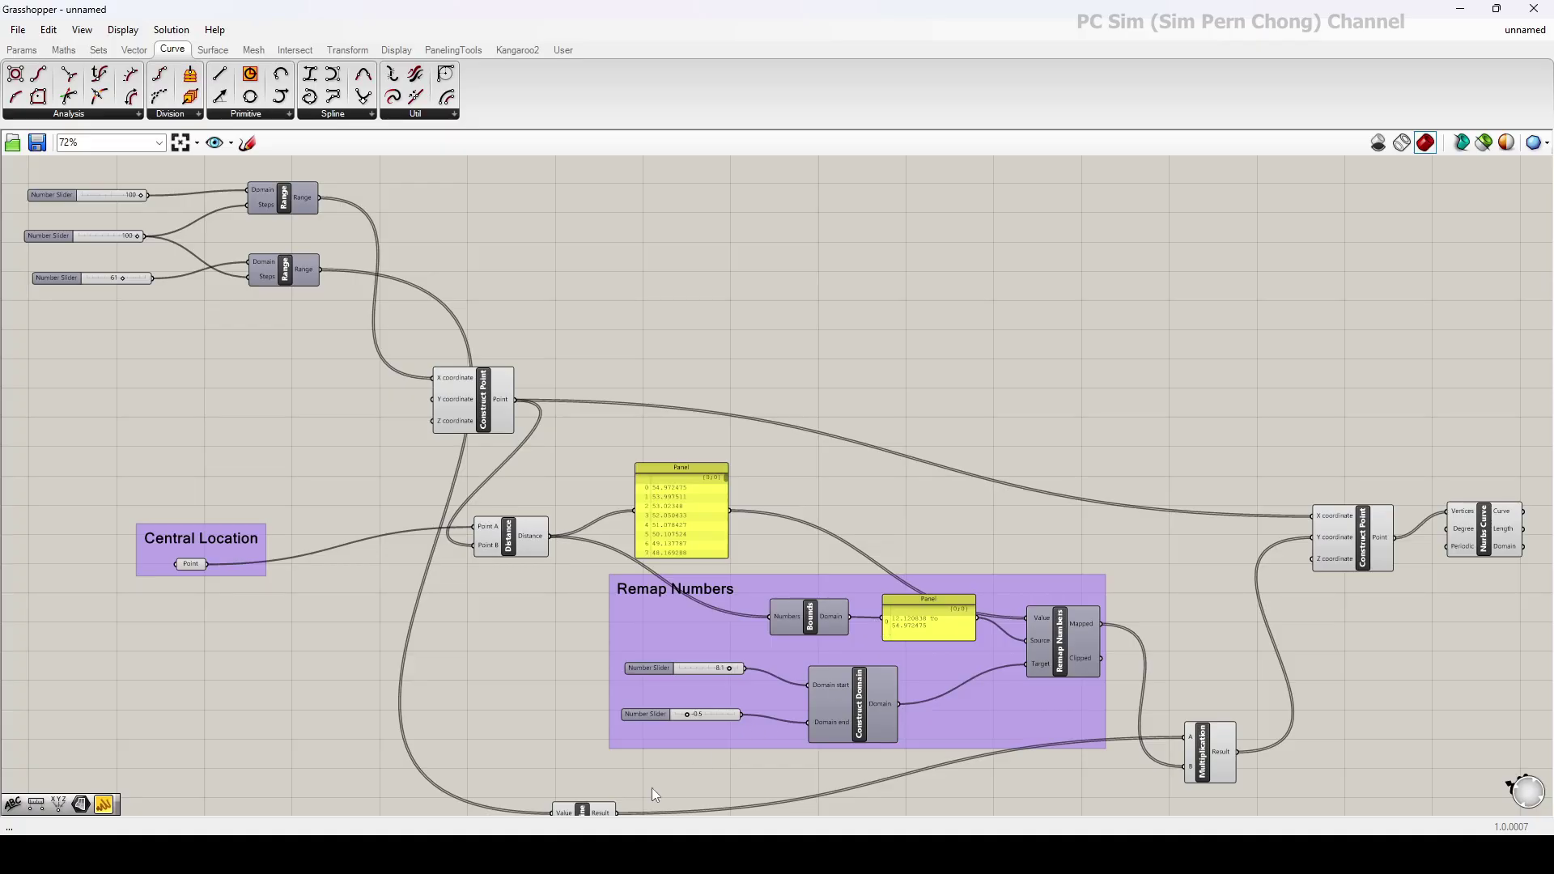
drag(596, 810, 596, 777)
drag(1372, 556, 1341, 561)
drag(1206, 752, 1192, 732)
drag(1485, 534, 1433, 554)
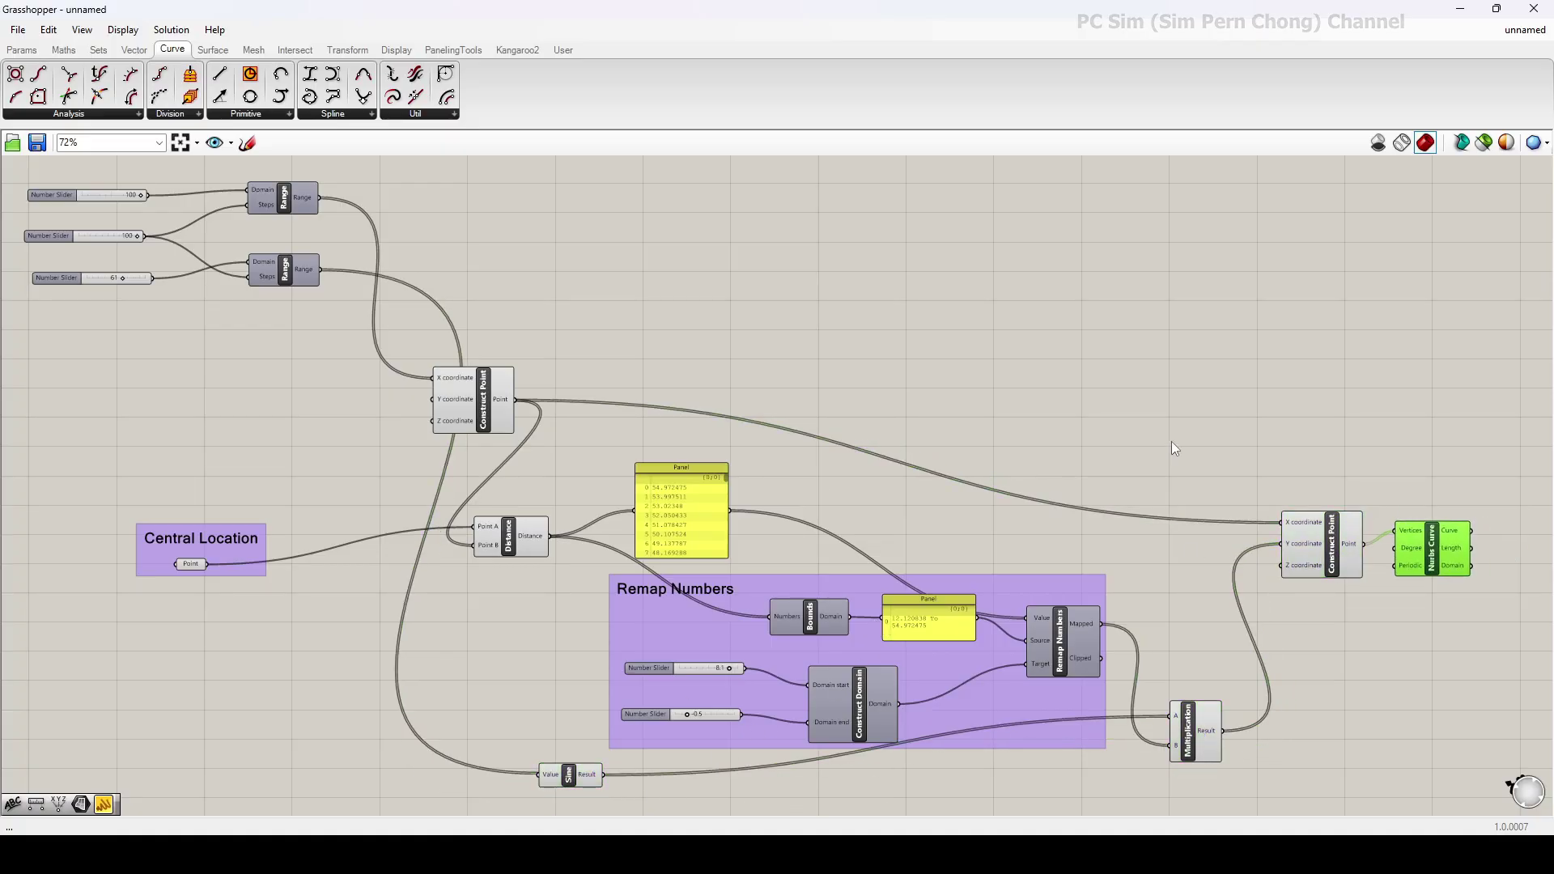